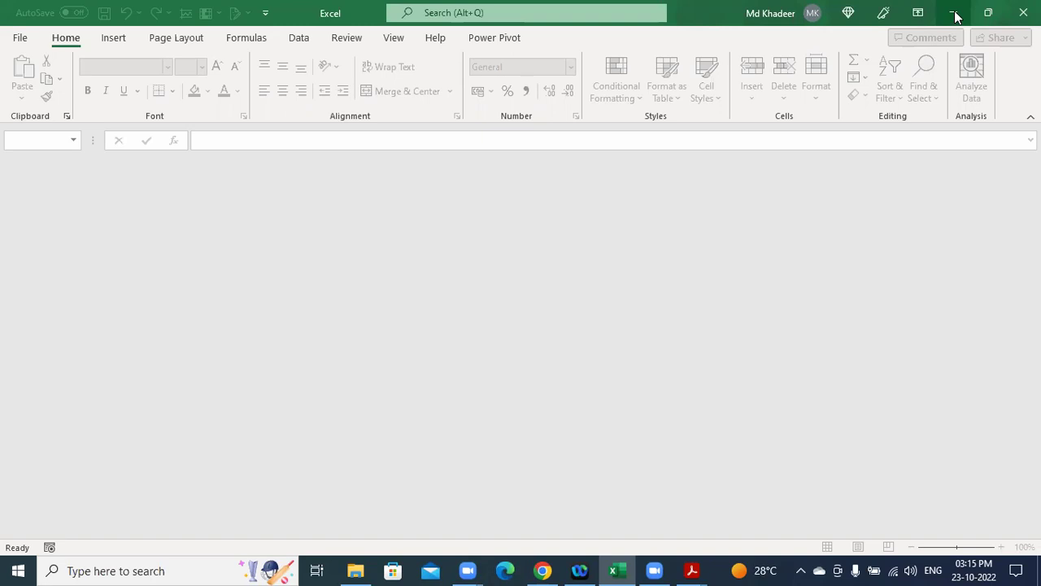
# Minimize the empty Excel window and the Excelytics File Explorer window.
pyautogui.click(957, 16)
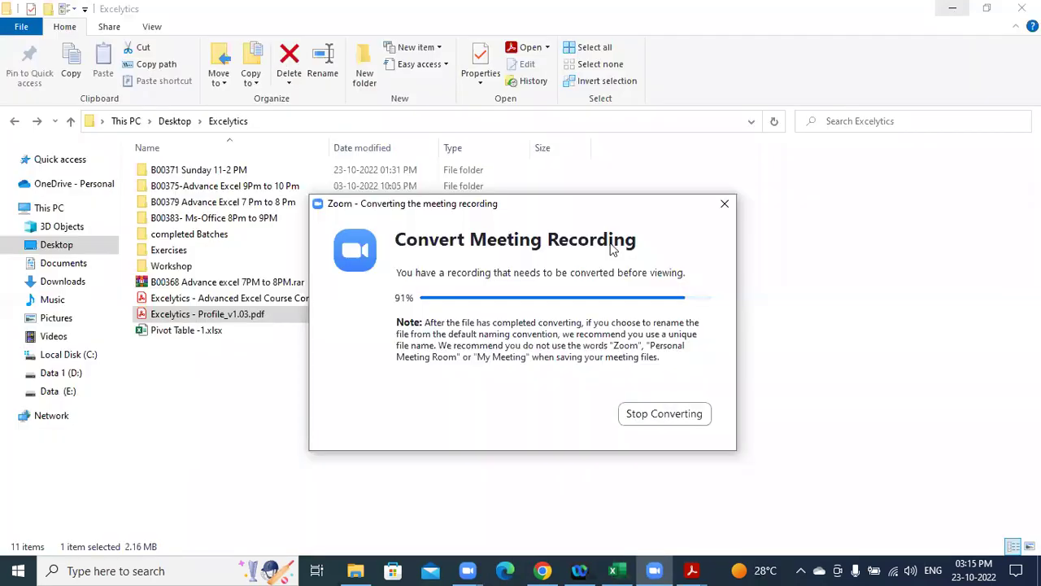
pyautogui.click(956, 14)
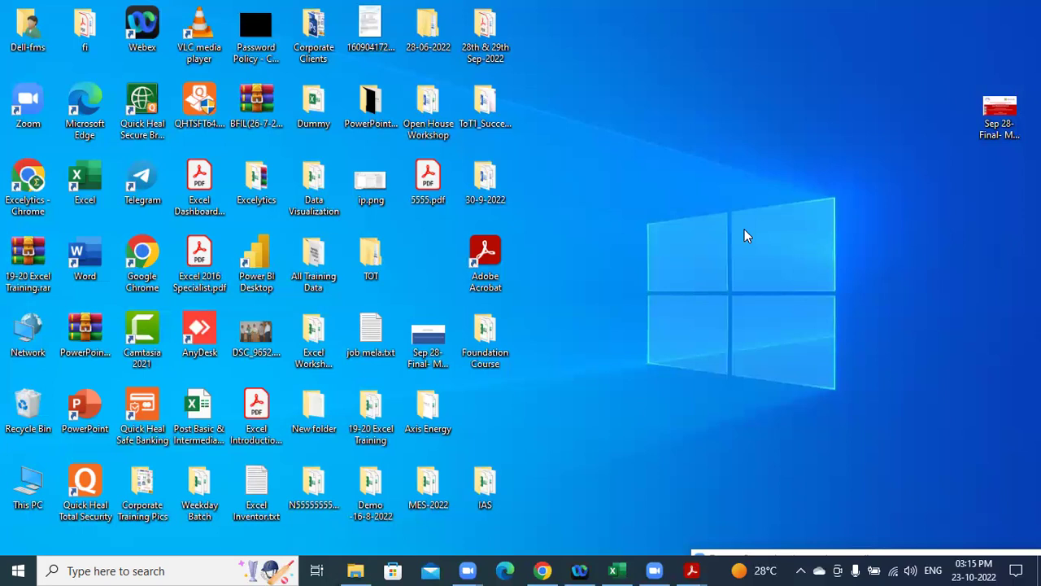
pyautogui.doubleClick(325, 31)
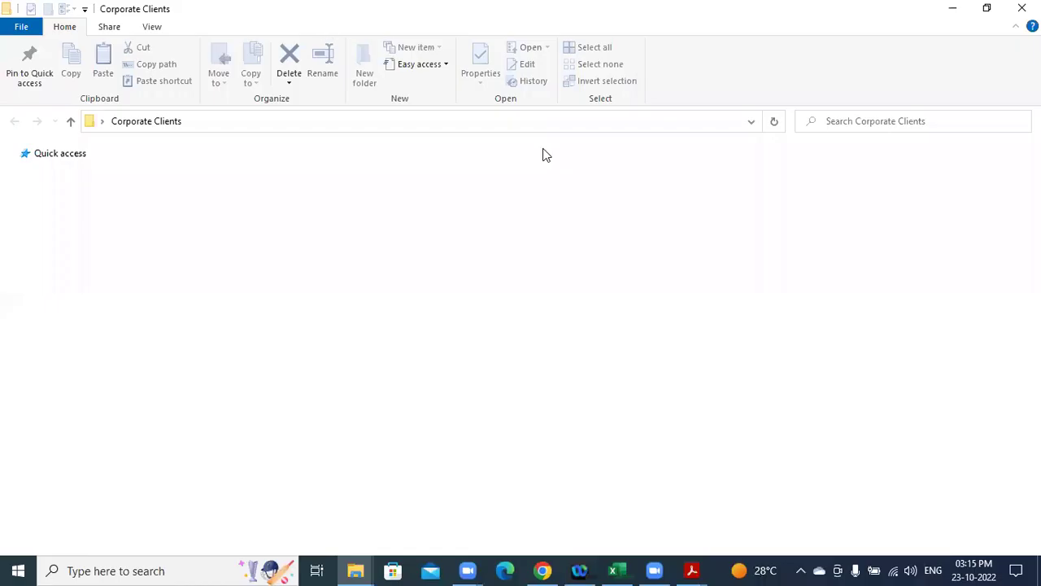
pyautogui.click(742, 218)
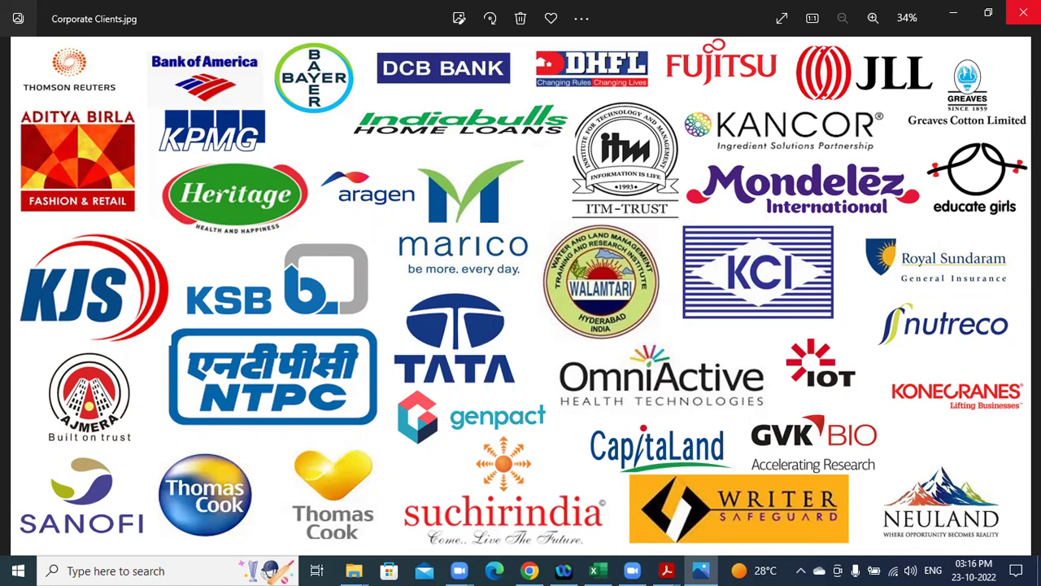
pyautogui.click(1023, 13)
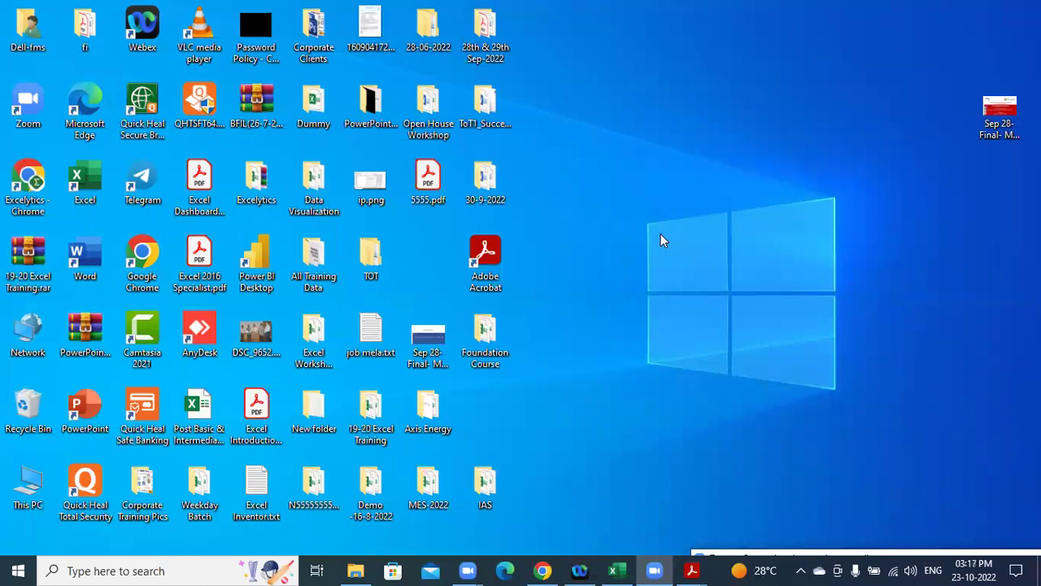
# Open DSC04149.JPG from Corporate Training Pics > group photos > IAS batch -2 in Photos.
pyautogui.doubleClick(143, 486)
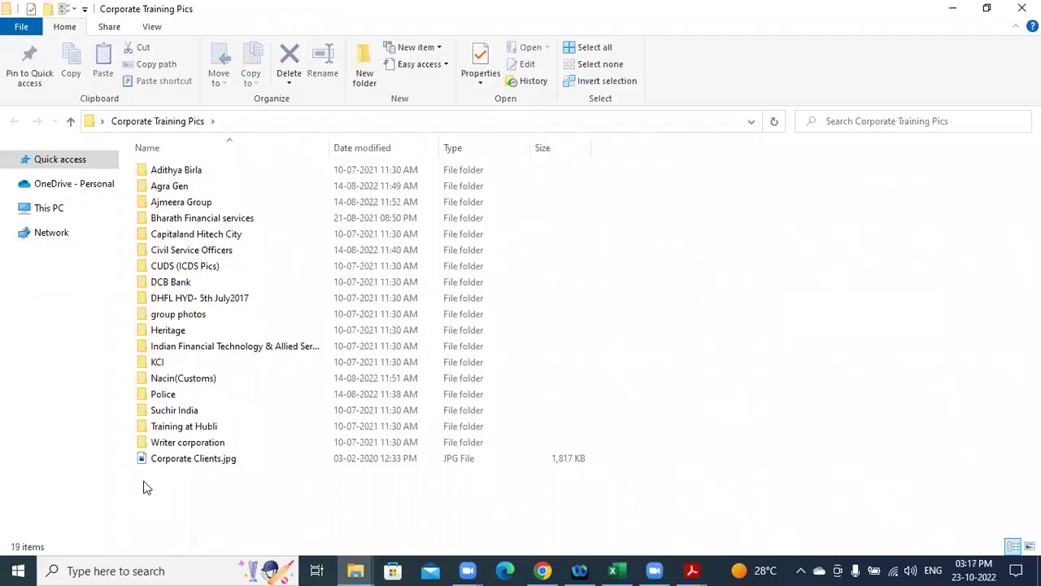
pyautogui.doubleClick(173, 316)
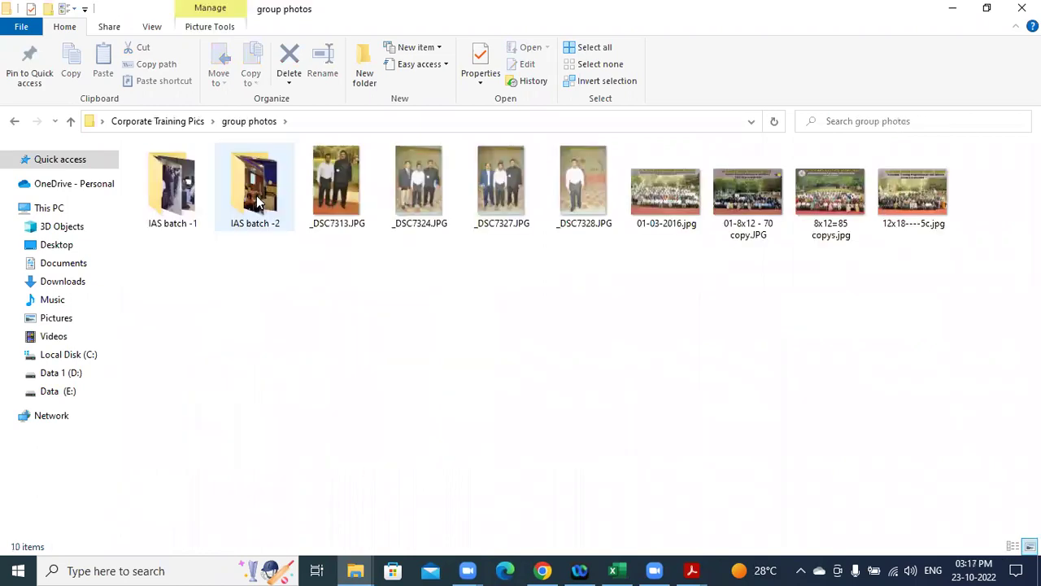
pyautogui.doubleClick(255, 187)
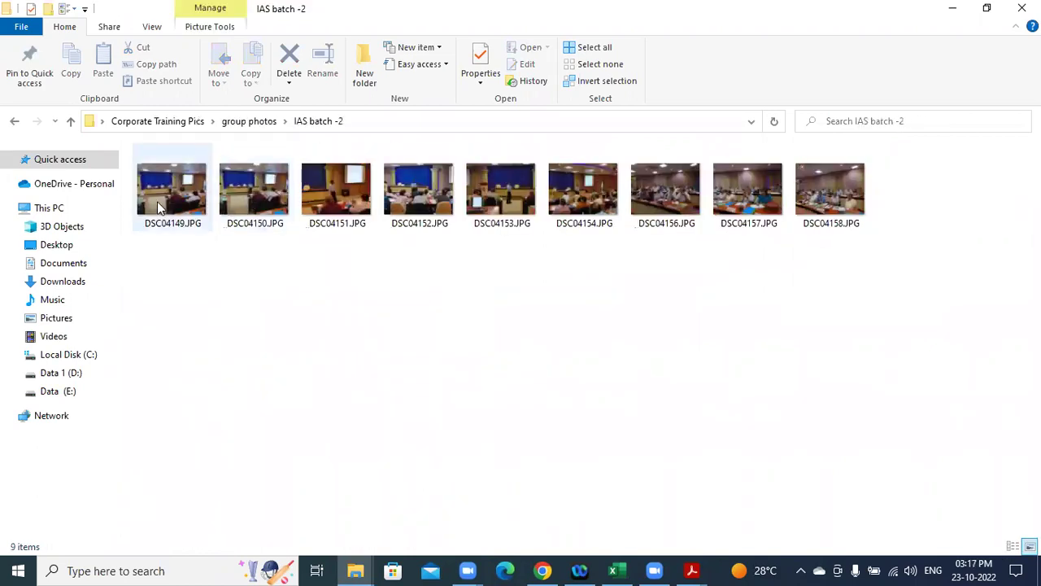
pyautogui.doubleClick(159, 204)
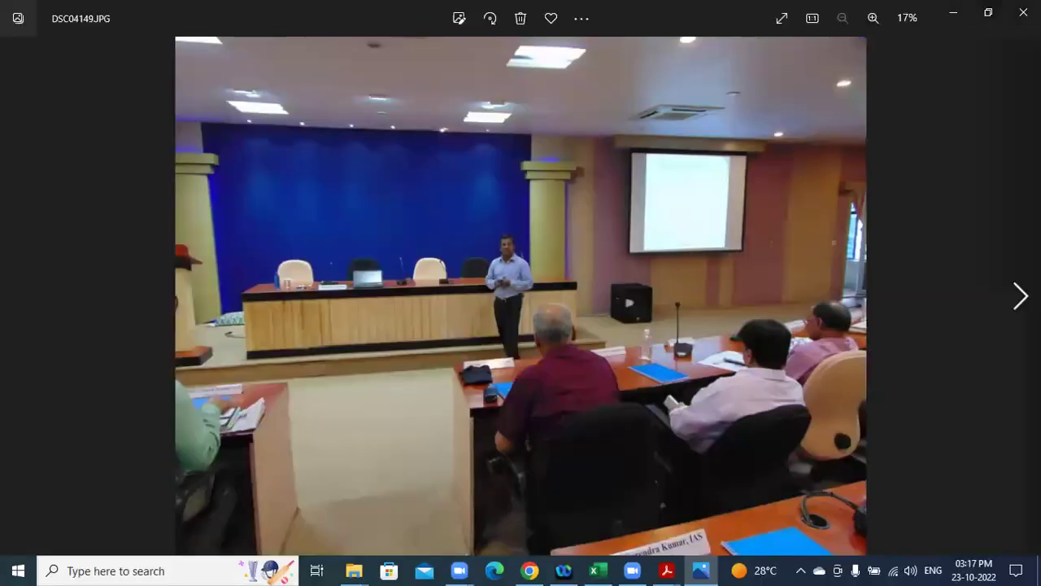
# Browse forward through the IAS batch -2 photos to DSC04156.JPG.
pyautogui.press('Right')
pyautogui.press('Right')
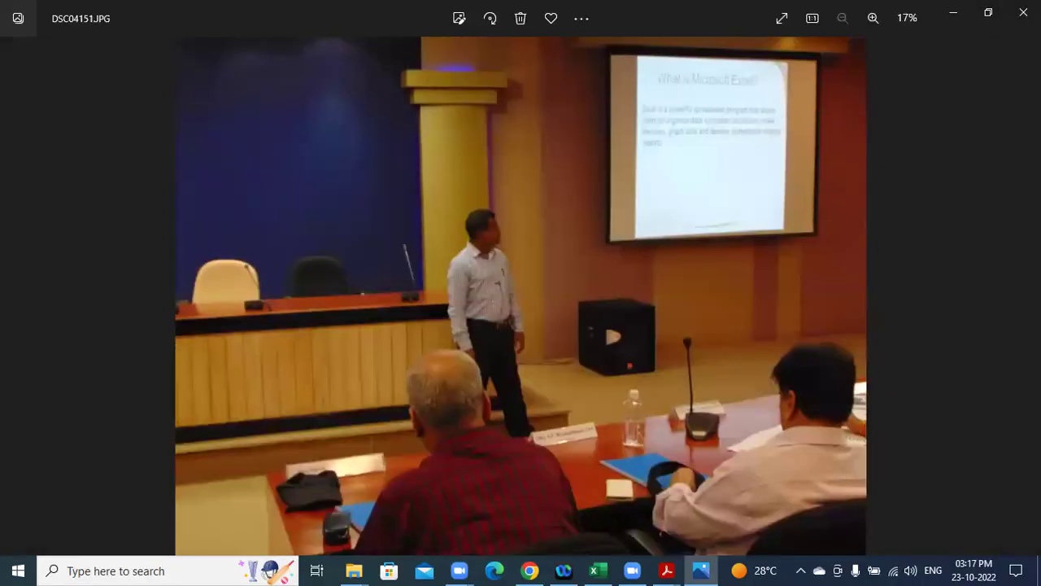
pyautogui.press('Right')
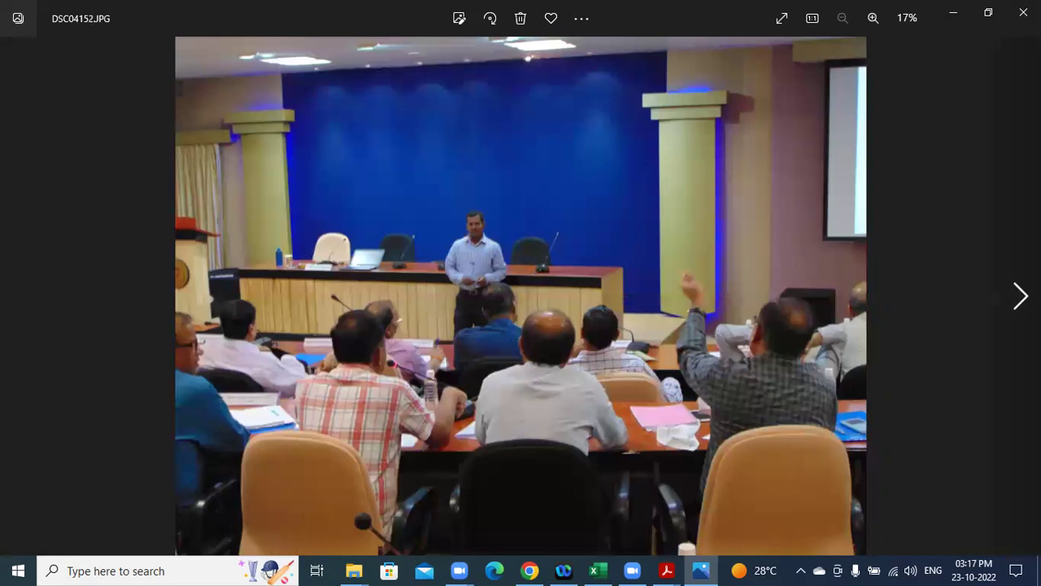
pyautogui.press('Right')
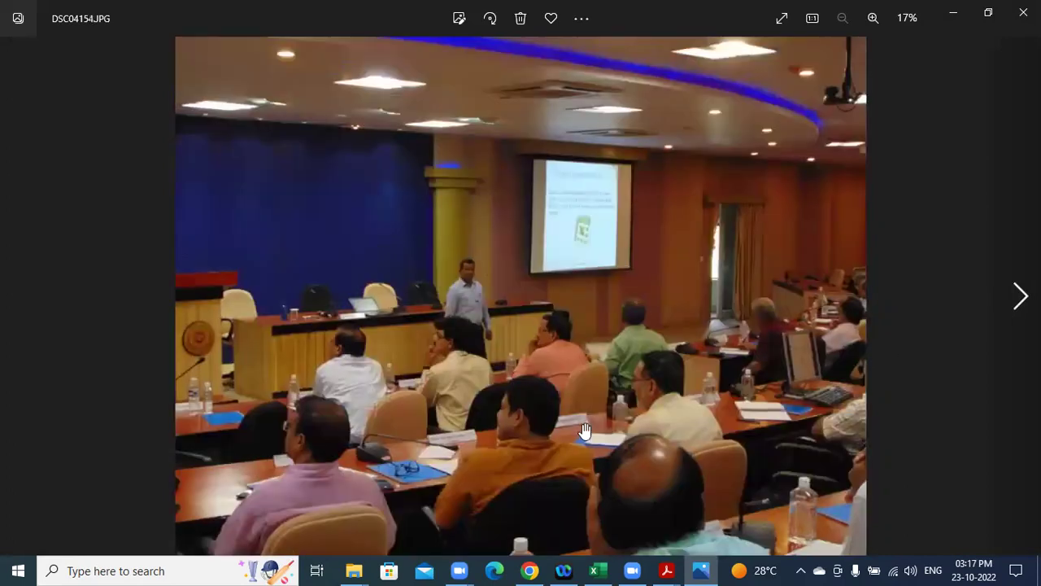
pyautogui.press('Right')
# Zoom into DSC04156.JPG to inspect nameplates and attendees, then skip to DSC04158.JPG and close Photos.
pyautogui.scroll(5, 724, 209)
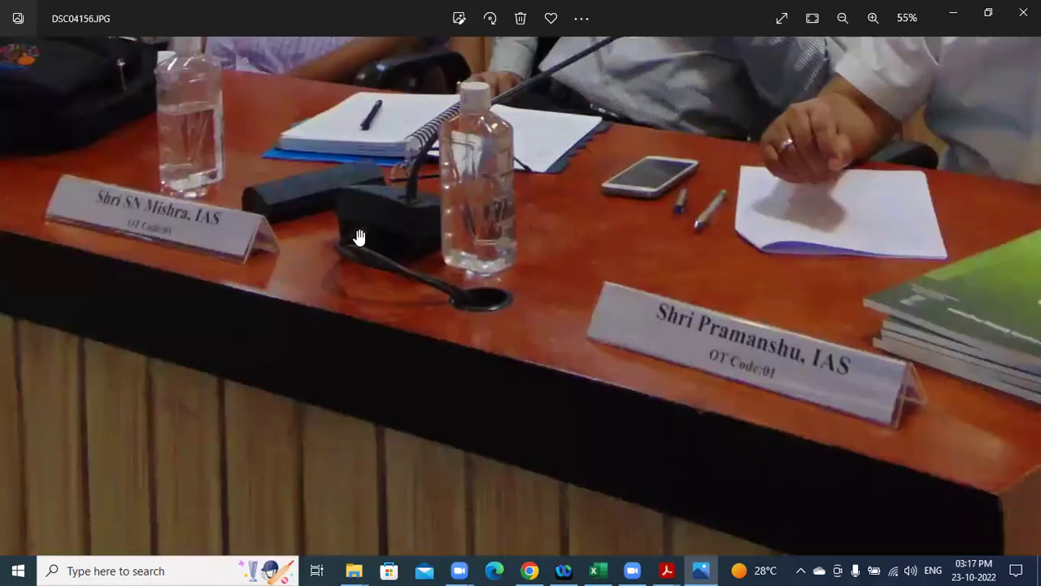
pyautogui.moveTo(359, 237); pyautogui.dragTo(472, 272)
pyautogui.moveTo(273, 256); pyautogui.dragTo(382, 306)
pyautogui.moveTo(725, 240); pyautogui.dragTo(329, 407)
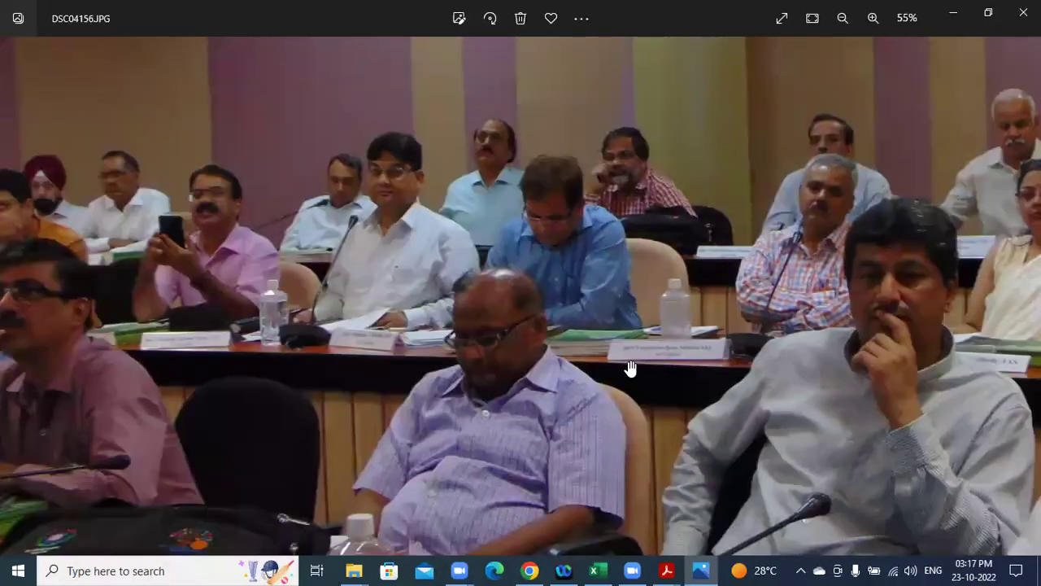
pyautogui.moveTo(720, 372); pyautogui.dragTo(427, 331)
pyautogui.moveTo(791, 353); pyautogui.dragTo(533, 329)
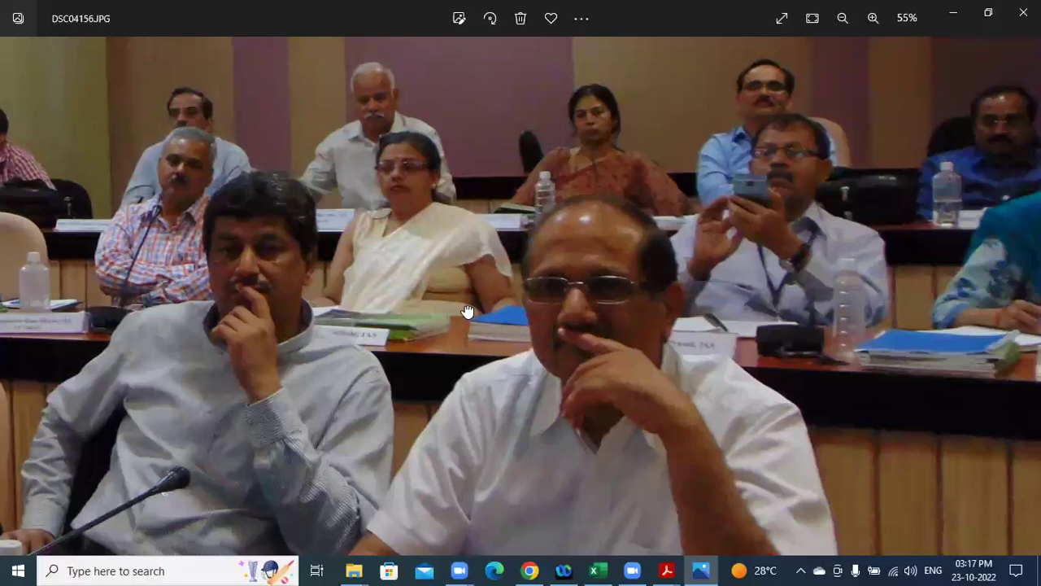
pyautogui.scroll(-1, 753, 360)
pyautogui.scroll(-3, 985, 348)
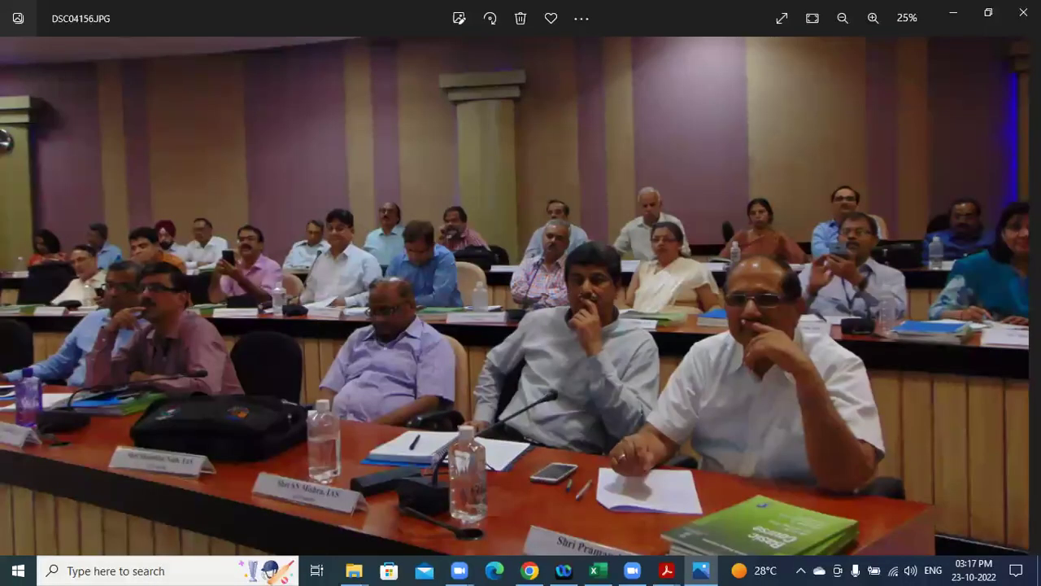
pyautogui.scroll(-1, 521, 296)
pyautogui.press('Right')
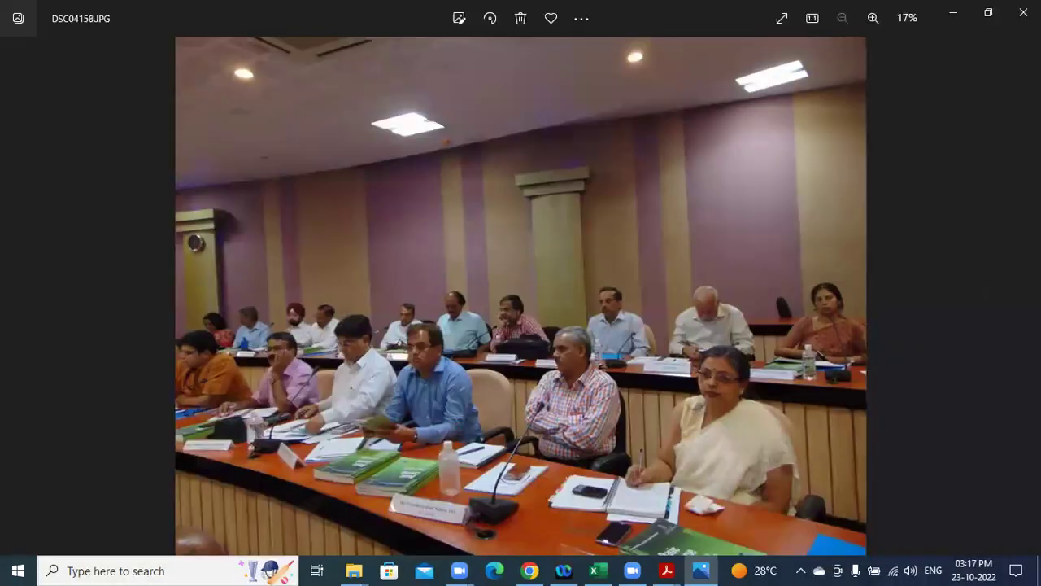
pyautogui.hotkey('alt', 'F4')
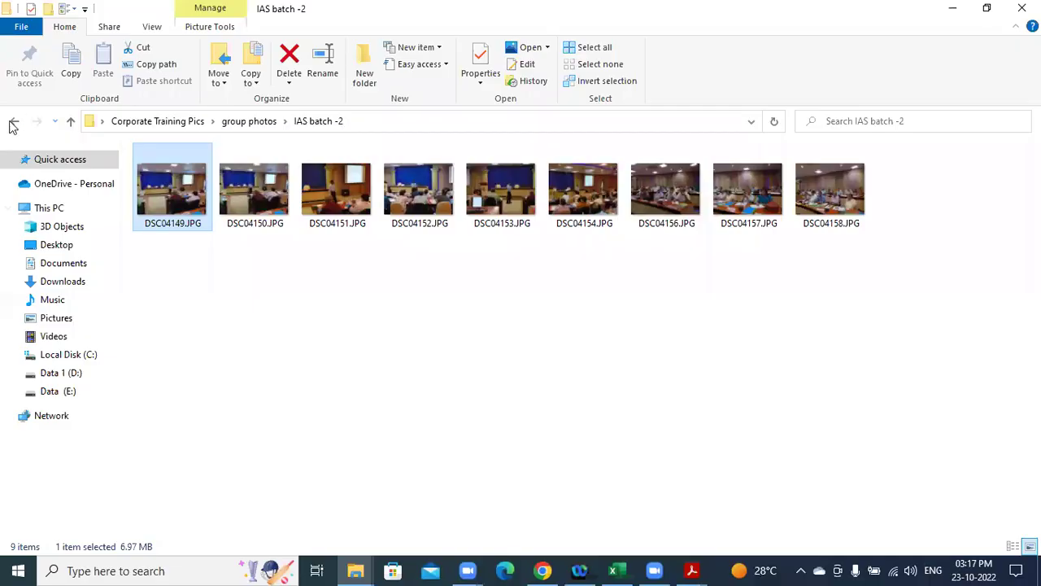
# Go back to group photos and open the first IAS batch -1 image in Photos.
pyautogui.click(14, 121)
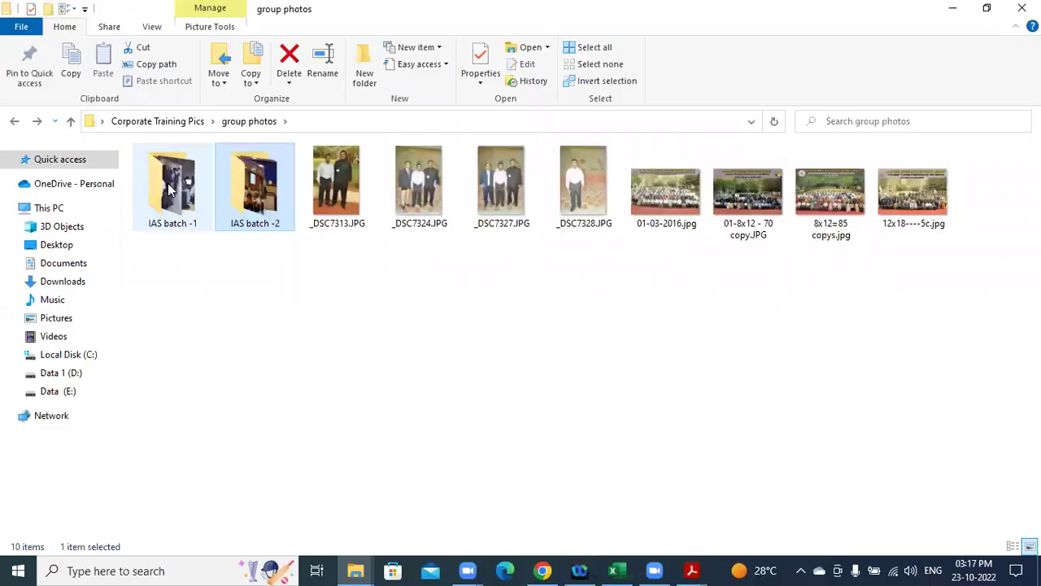
pyautogui.click(173, 187)
pyautogui.doubleClick(178, 192)
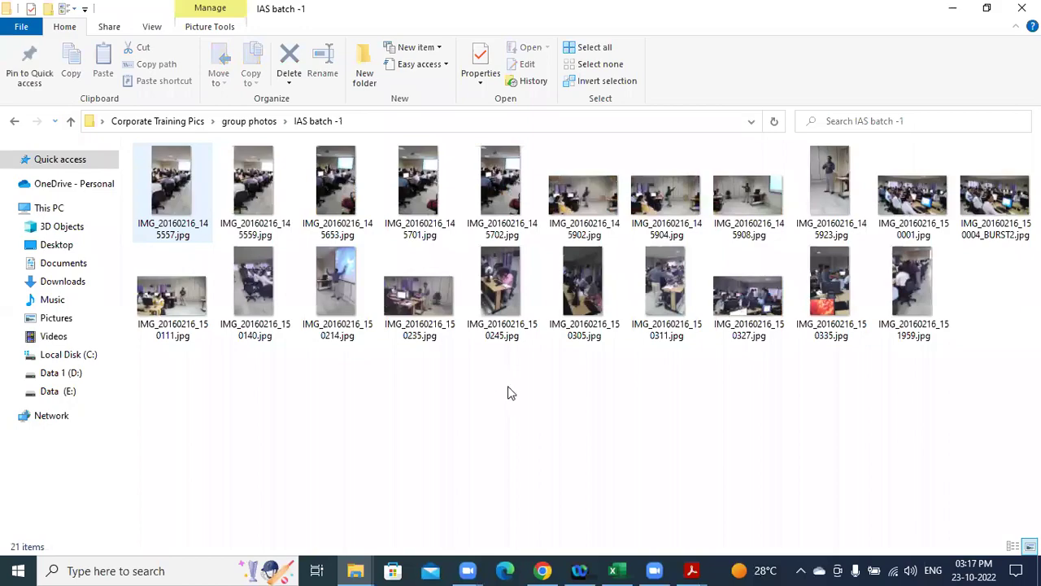
pyautogui.press('Right')
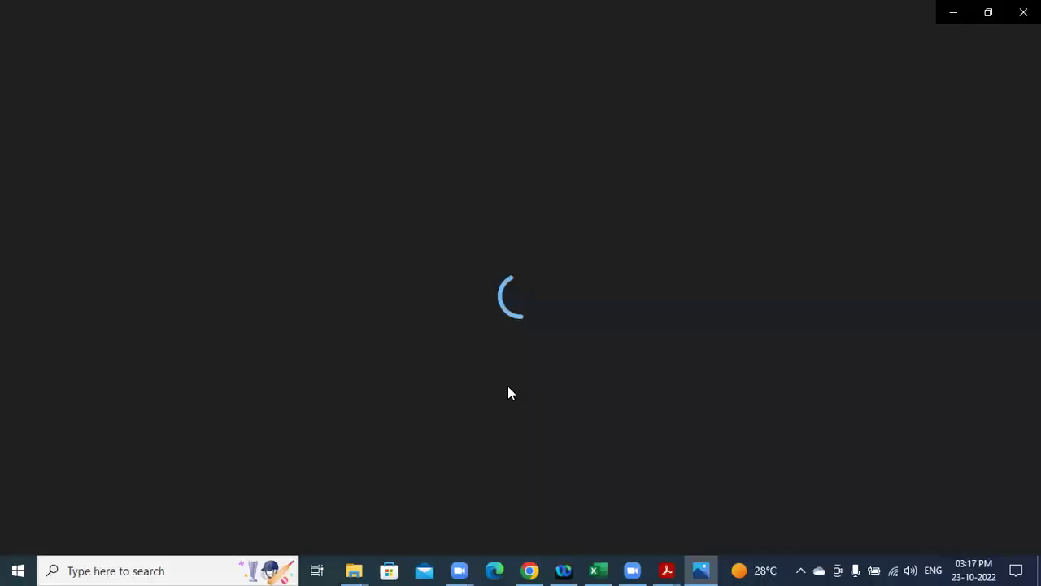
# Browse the IAS batch -1 images through IMG_20160216_150235.jpg, close Photos, and return to group photos.
pyautogui.press('Right')
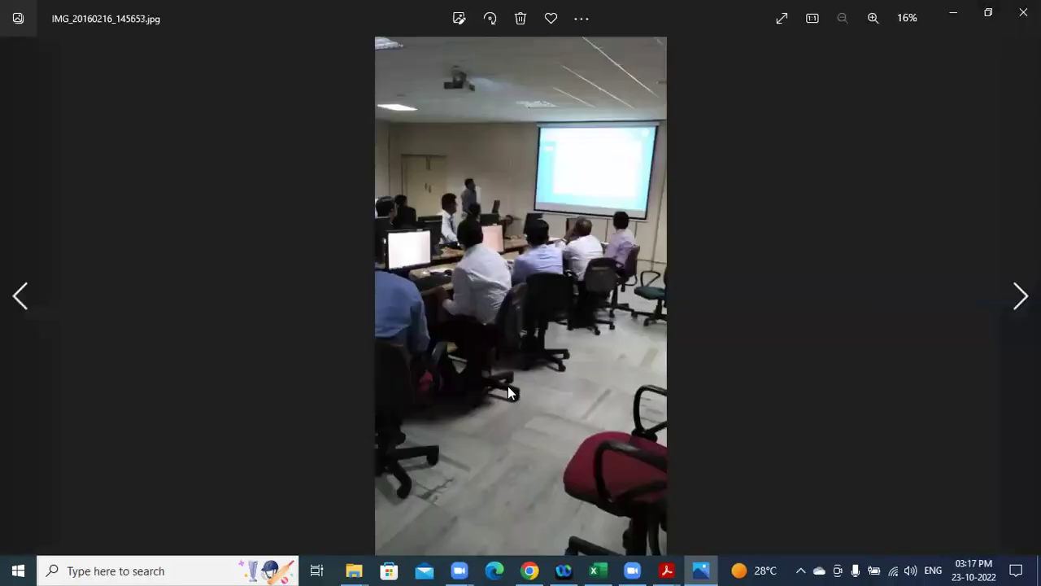
pyautogui.press('Right')
pyautogui.press('Right')
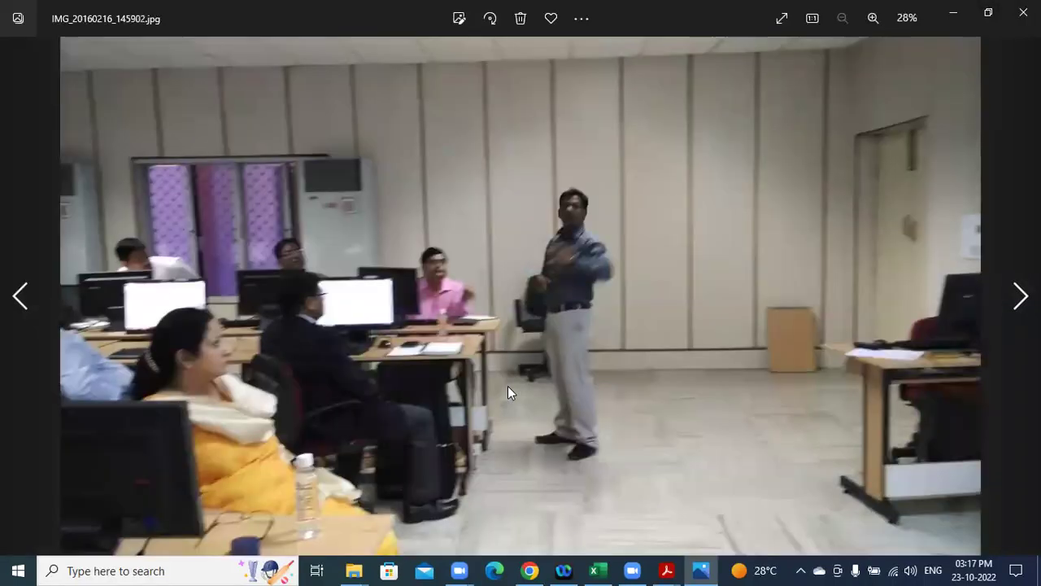
pyautogui.press('Right')
pyautogui.press('Right')
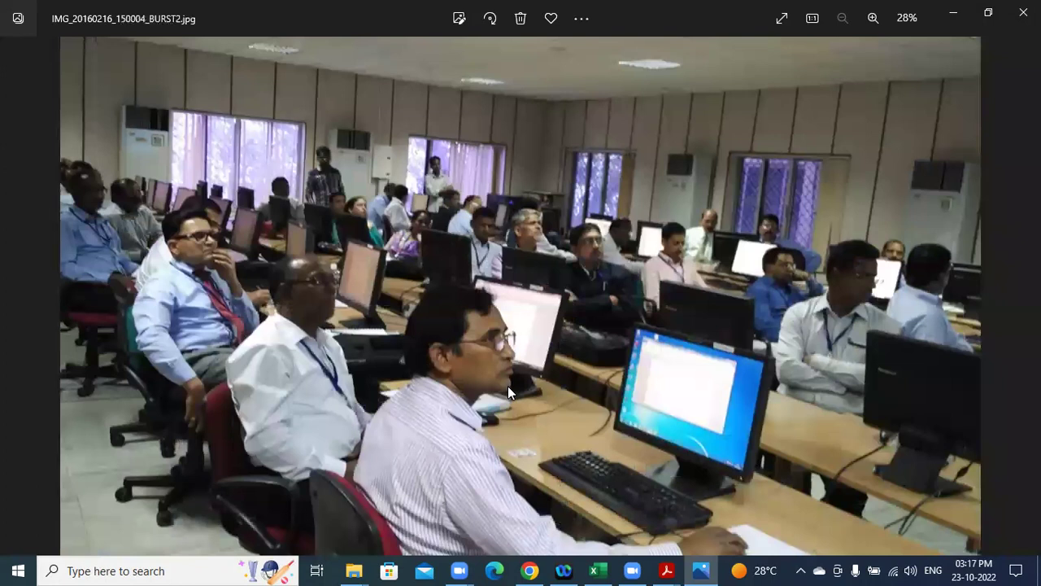
pyautogui.press('Right')
pyautogui.press('Right')
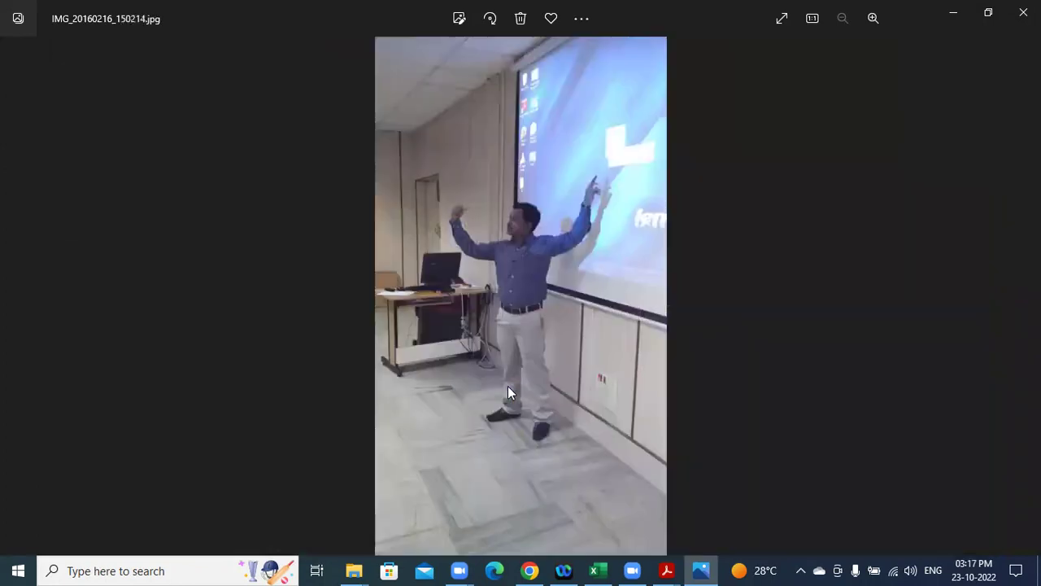
pyautogui.press('Right')
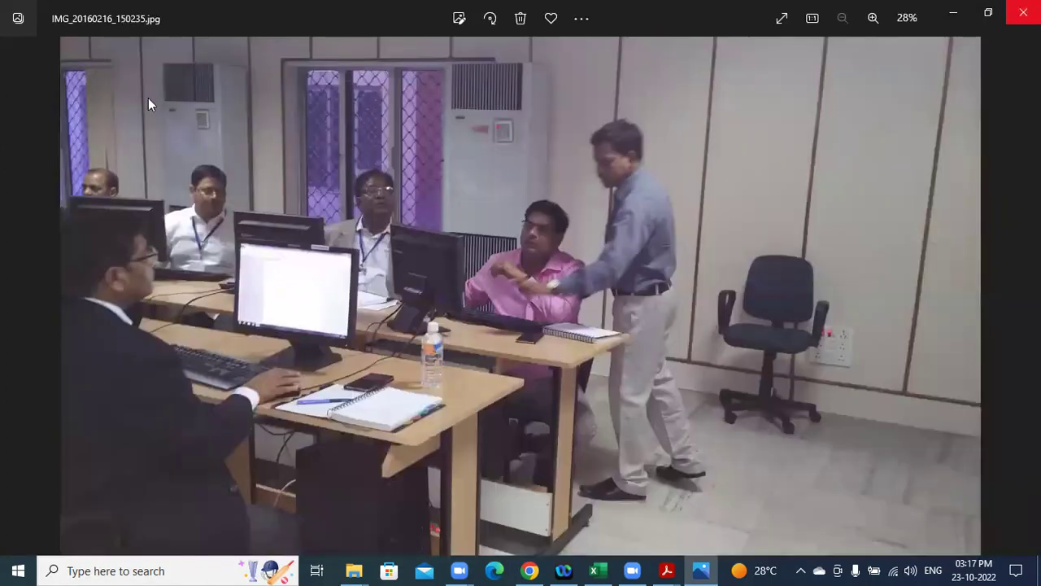
pyautogui.hotkey('alt', 'F4')
pyautogui.click(14, 124)
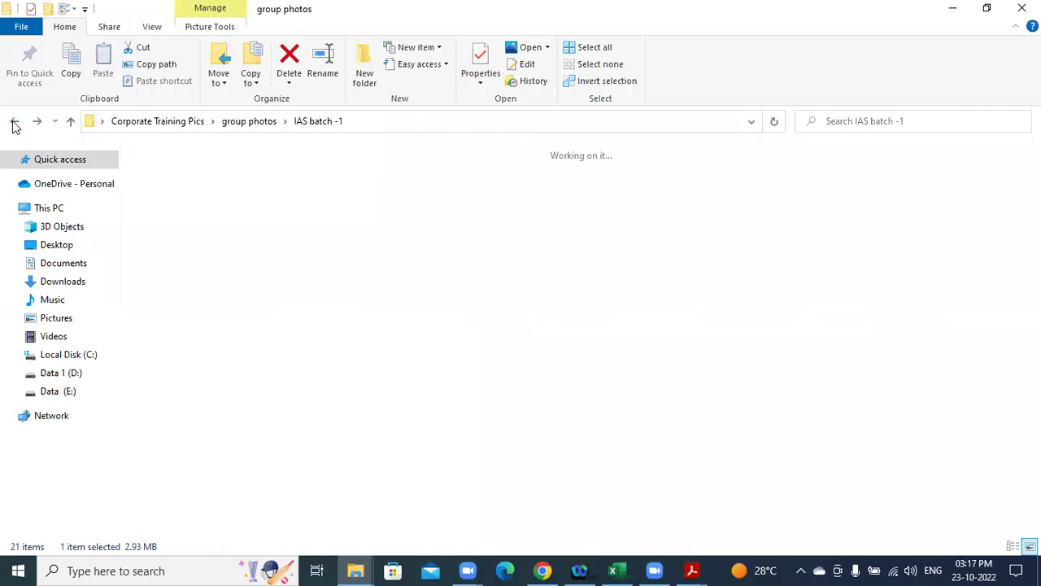
# Open the Civil Service Officers photos and step through to 20200217_124811.jpg, then close the viewer.
pyautogui.hotkey('alt', 'Left')
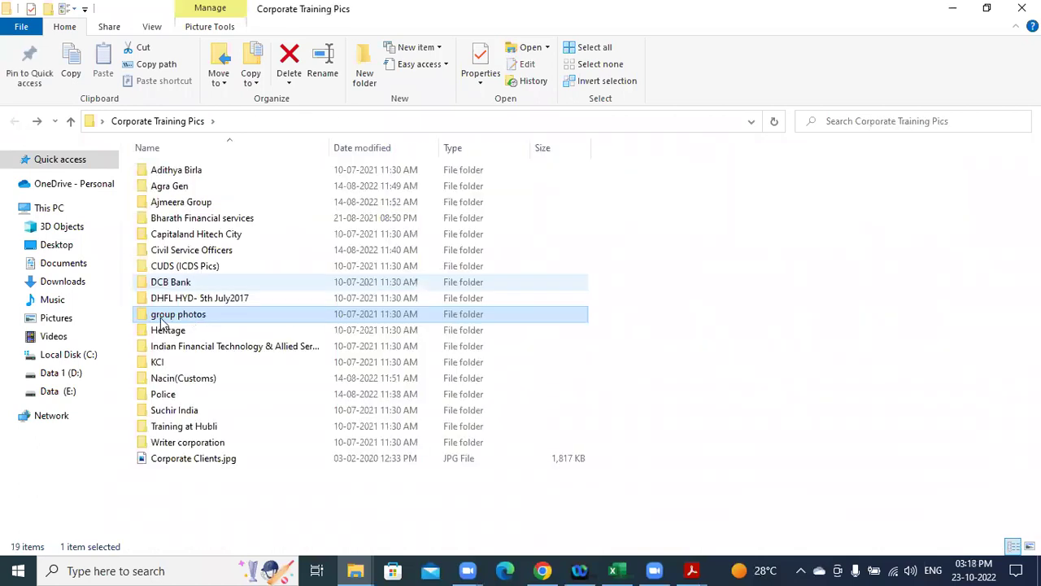
pyautogui.moveTo(161, 322)
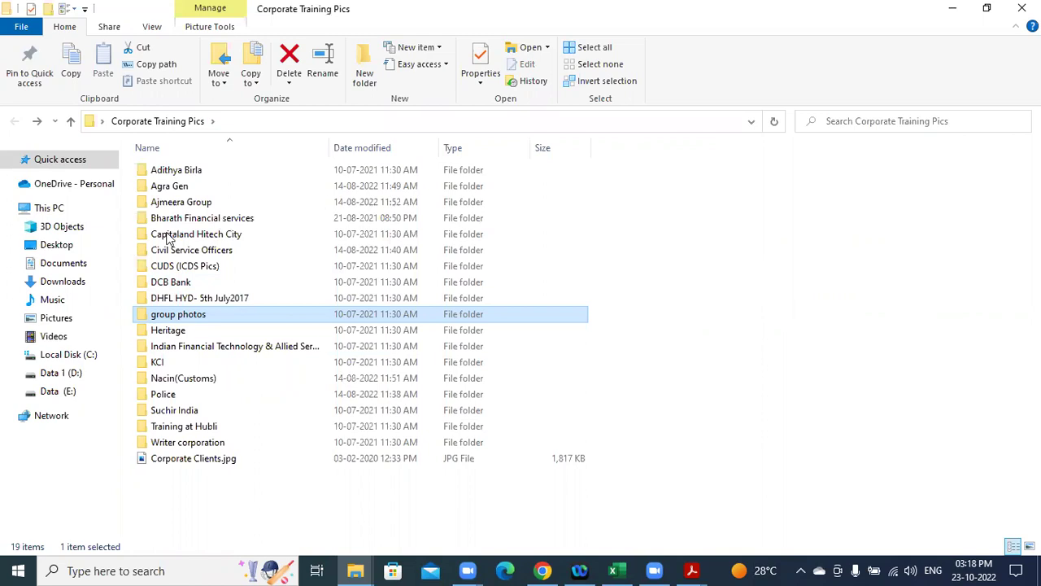
pyautogui.doubleClick(169, 257)
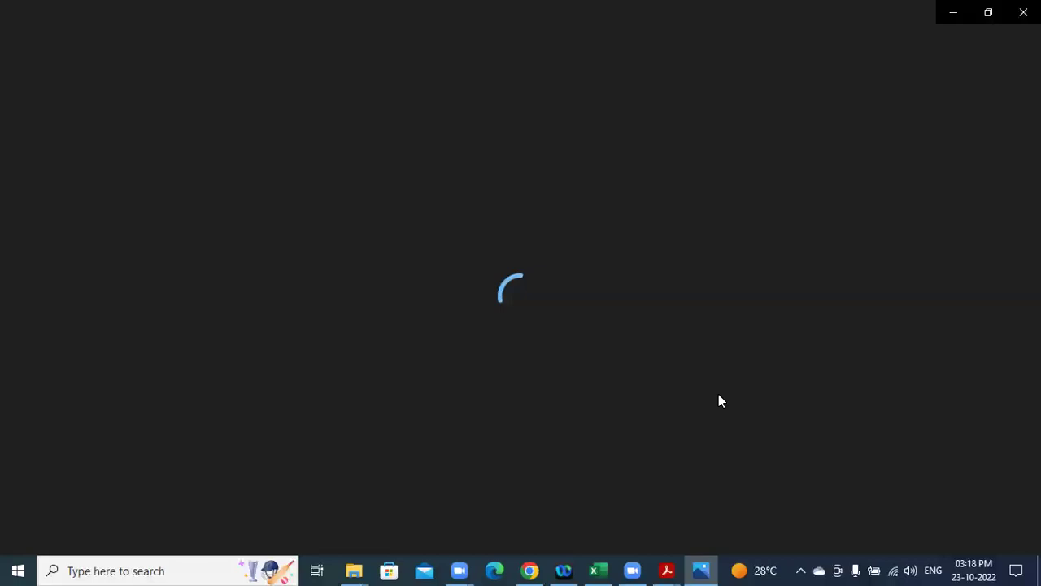
pyautogui.press('Right')
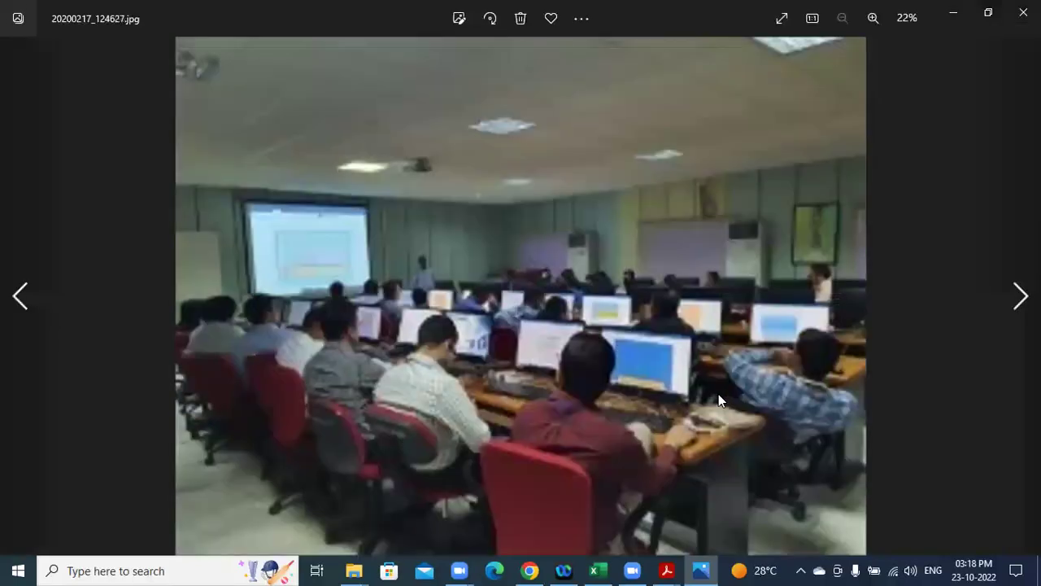
pyautogui.press('Right')
pyautogui.press('Right')
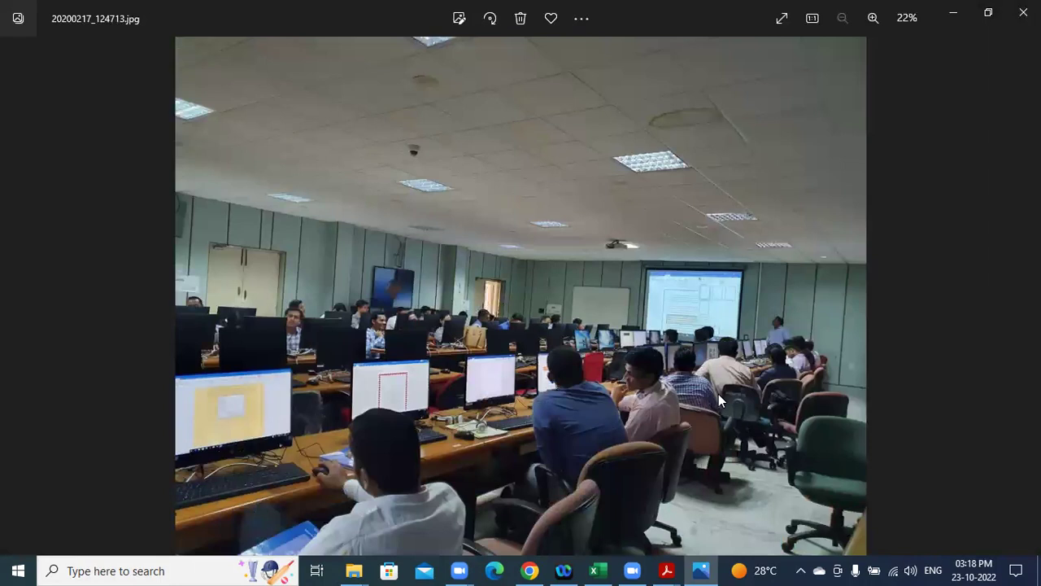
pyautogui.press('Right')
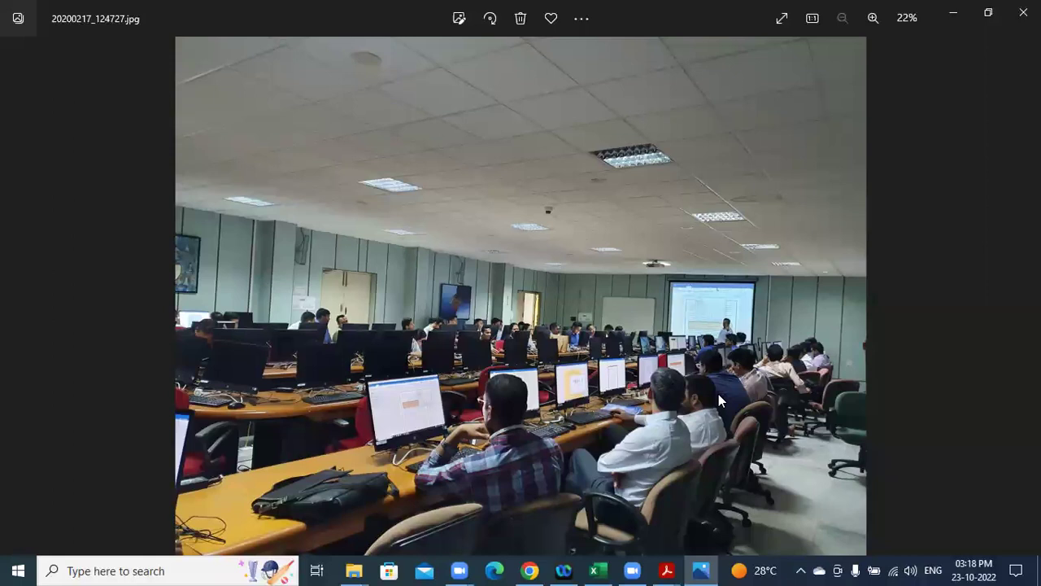
pyautogui.press('Right')
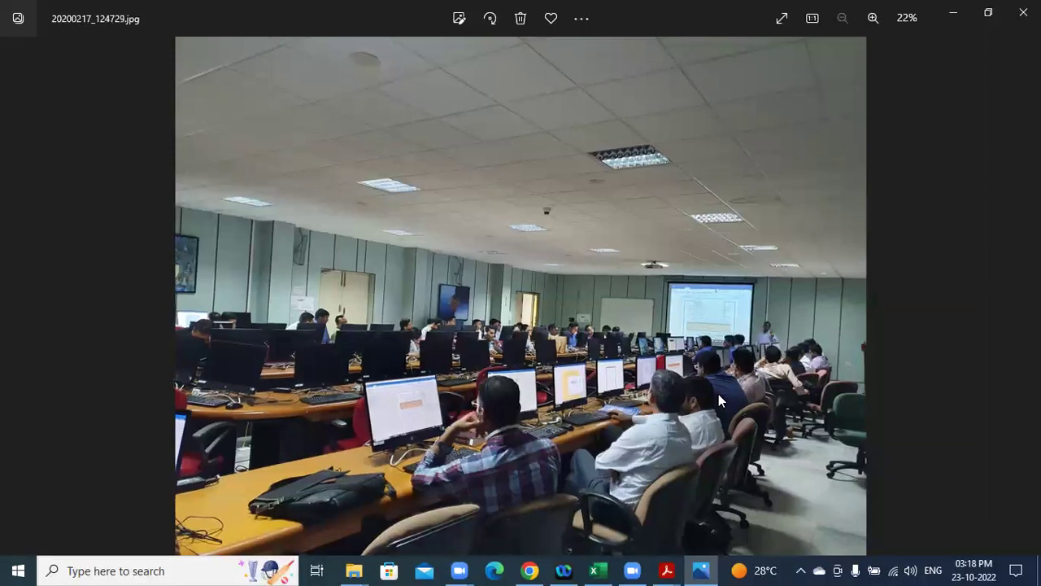
pyautogui.press('Right')
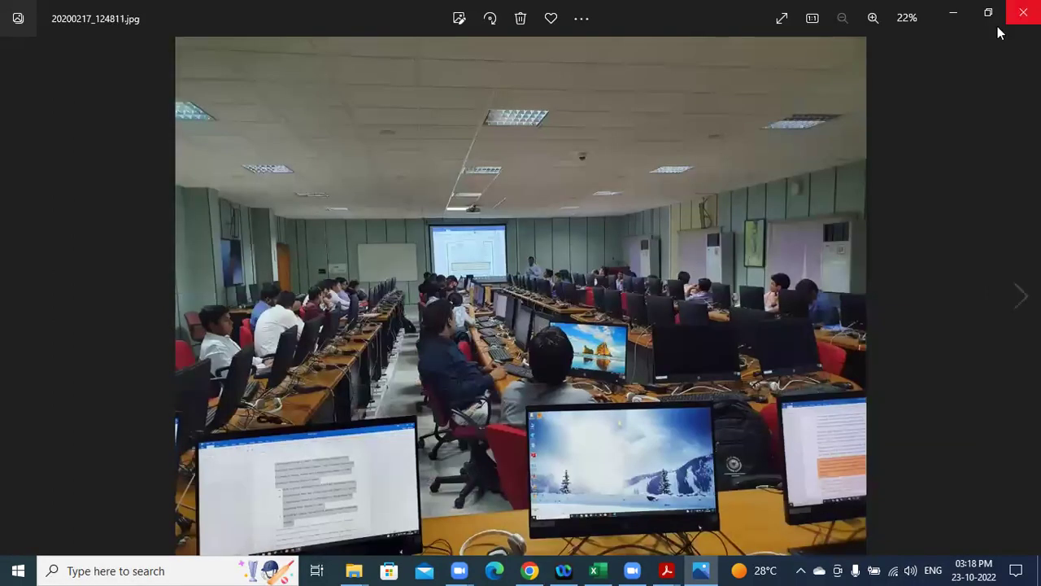
pyautogui.click(1023, 13)
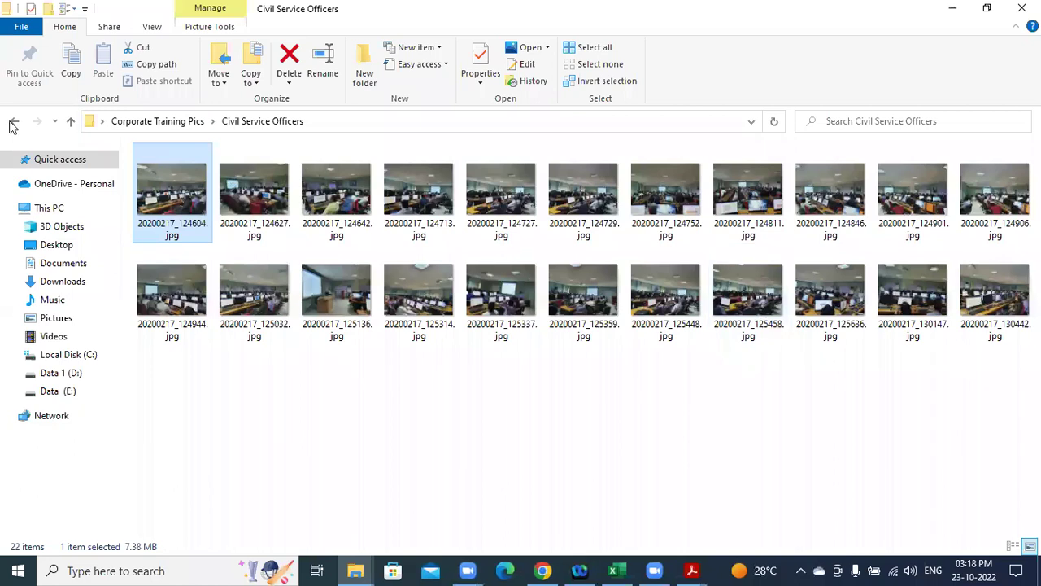
# Open the Agra Gen folder and view its three photos through 20220512_151043.jpg, then close Photos.
pyautogui.click(13, 124)
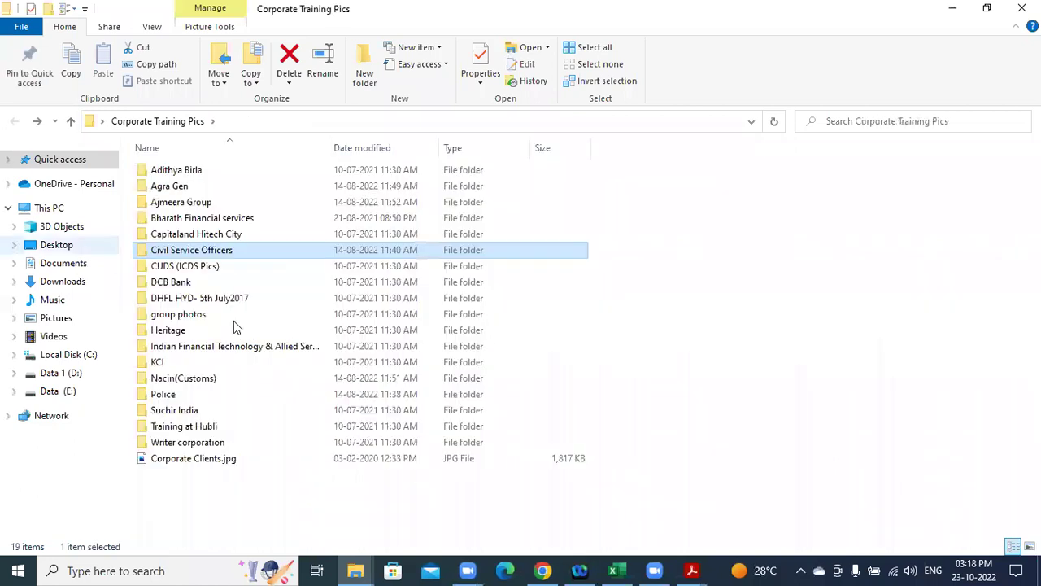
pyautogui.click(183, 190)
pyautogui.doubleClick(184, 192)
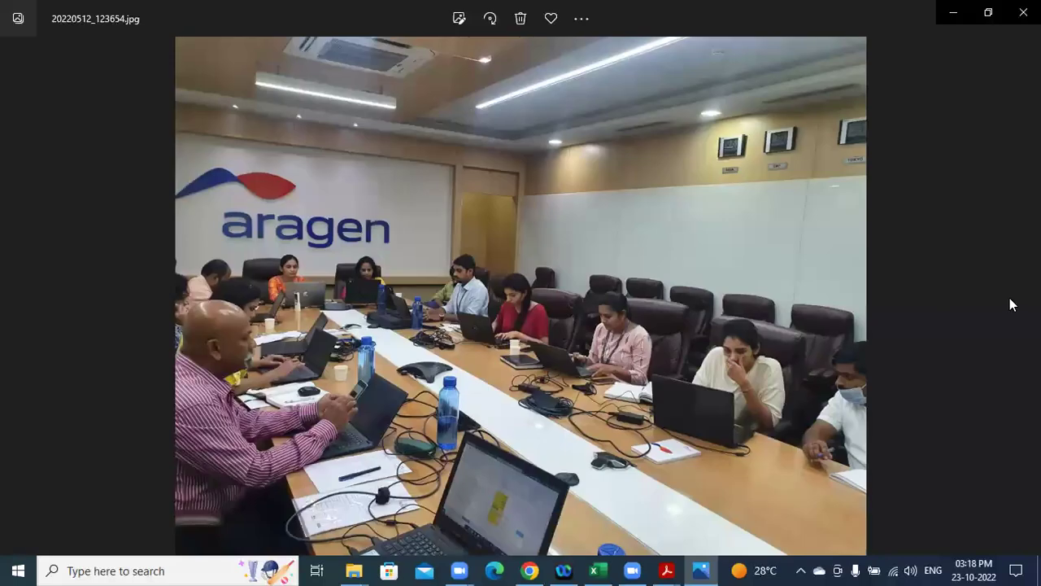
pyautogui.click(1019, 296)
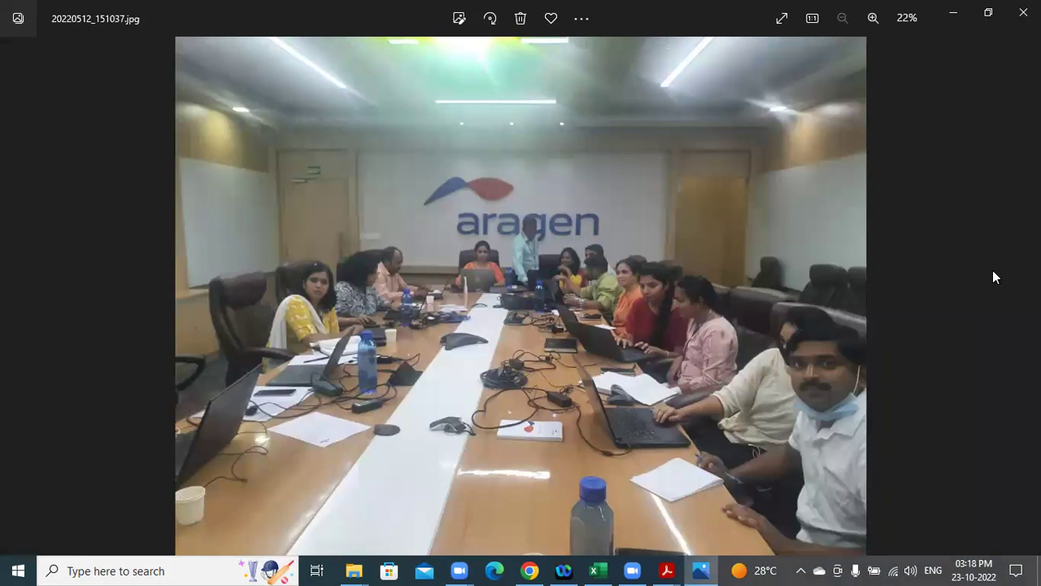
pyautogui.press('Right')
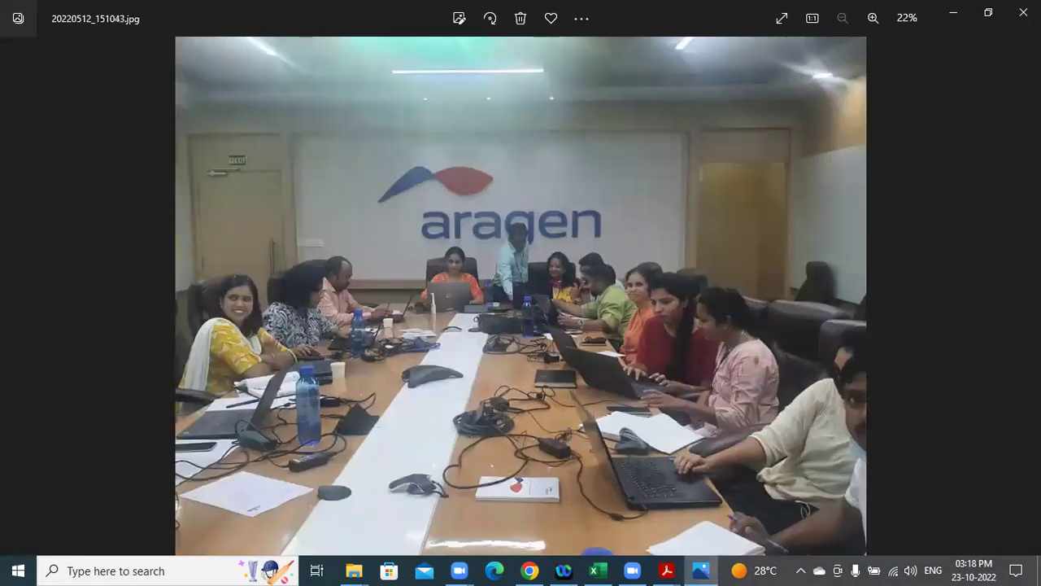
pyautogui.click(1023, 12)
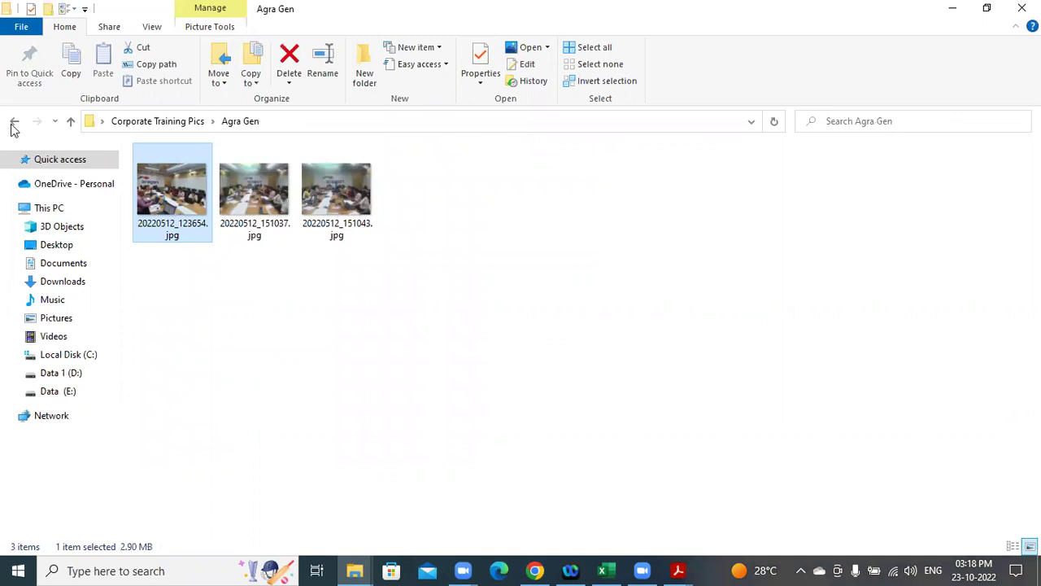
# View Ajmeera Group photos 20220617_124921 through 125017, then return to Corporate Training Pics.
pyautogui.click(14, 122)
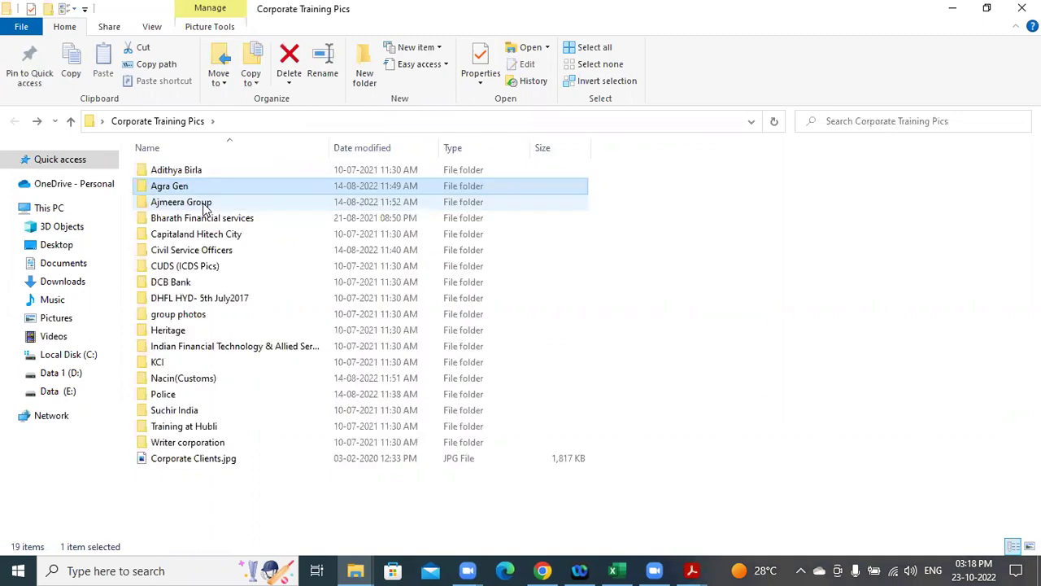
pyautogui.doubleClick(204, 205)
pyautogui.click(183, 192)
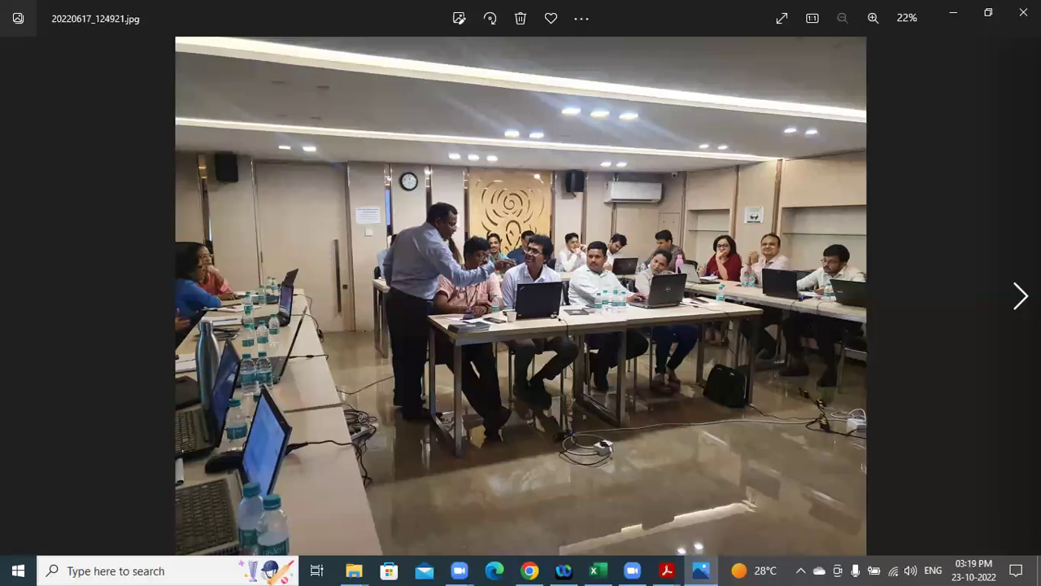
pyautogui.press('Right')
pyautogui.press('Right')
pyautogui.press('Right')
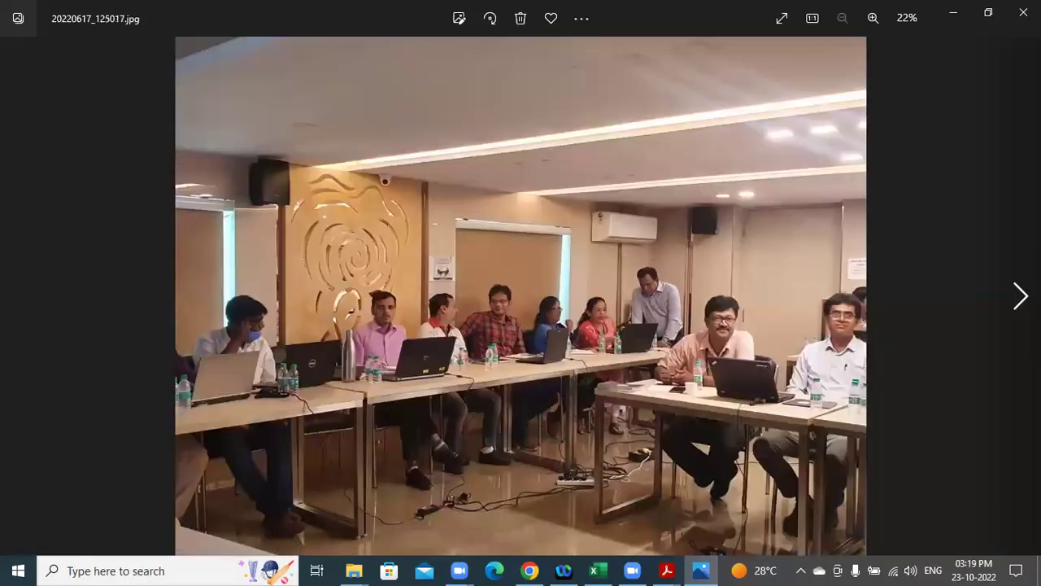
pyautogui.click(1022, 12)
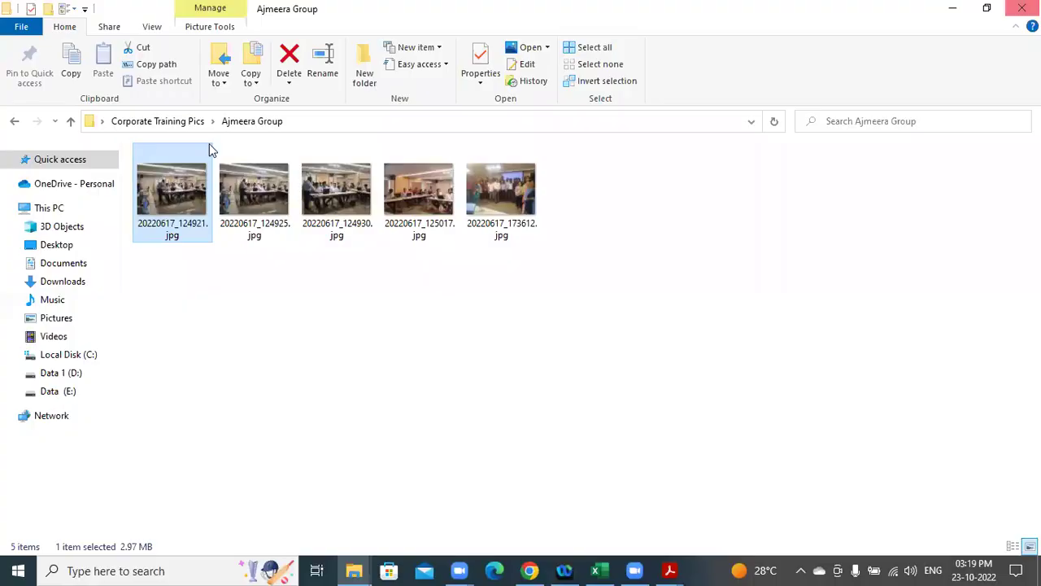
pyautogui.click(14, 120)
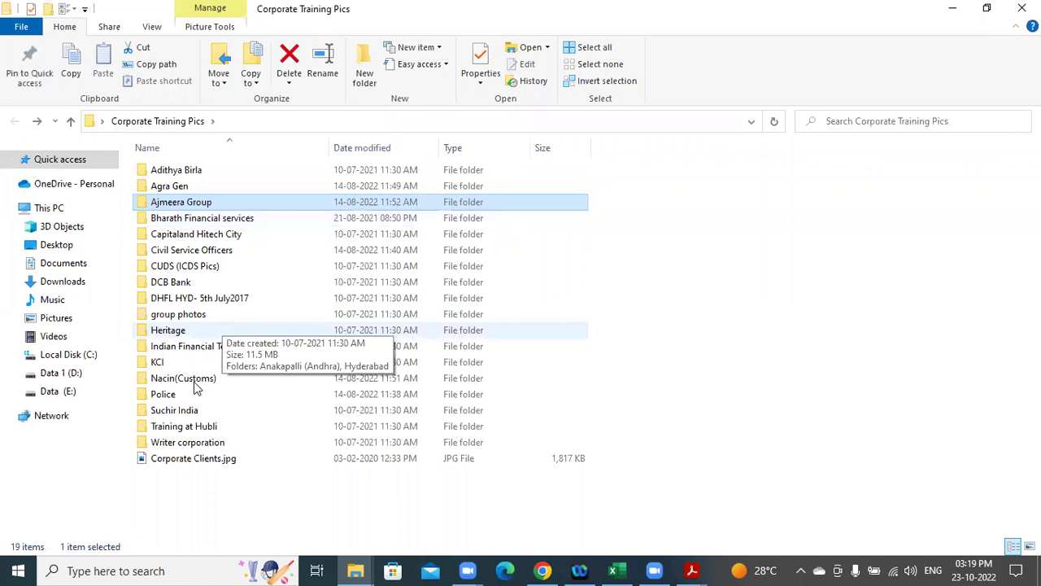
# View the Nacin(Customs) photos, return to Corporate Training Pics, and select the Police folder.
pyautogui.click(196, 385)
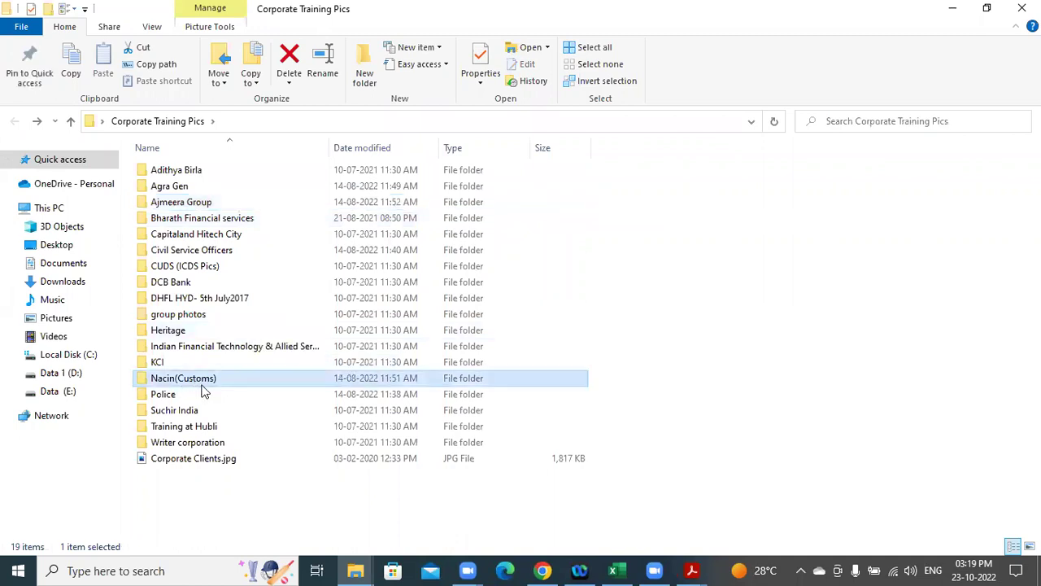
pyautogui.press('Return')
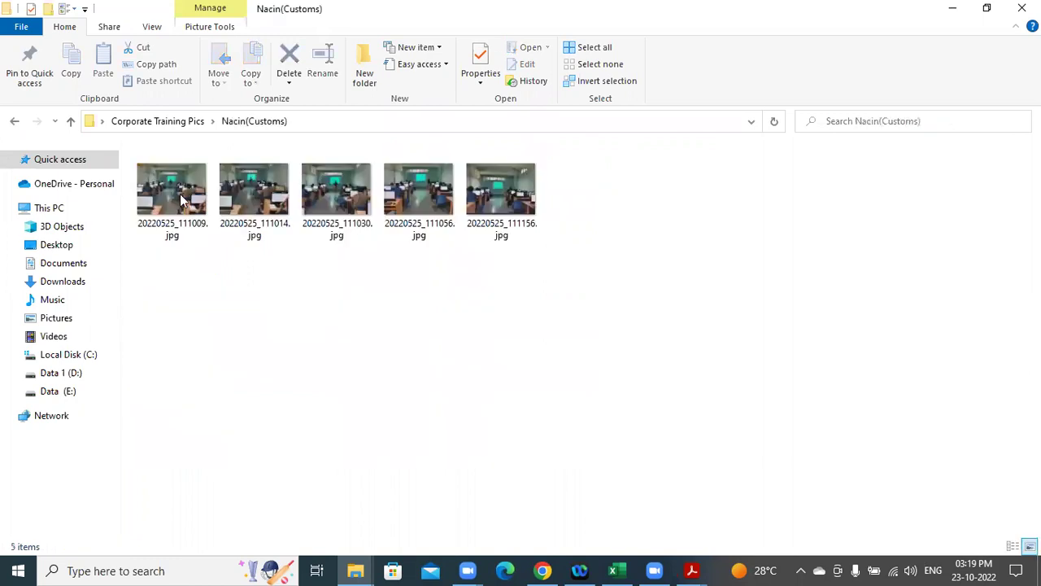
pyautogui.click(180, 200)
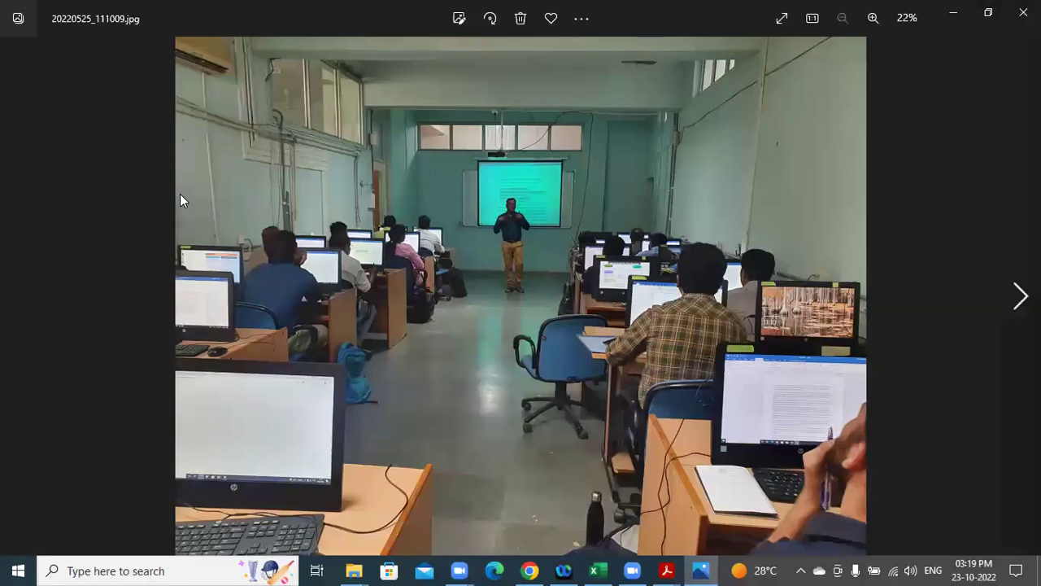
pyautogui.press('Right')
pyautogui.press('Right')
pyautogui.press('Right')
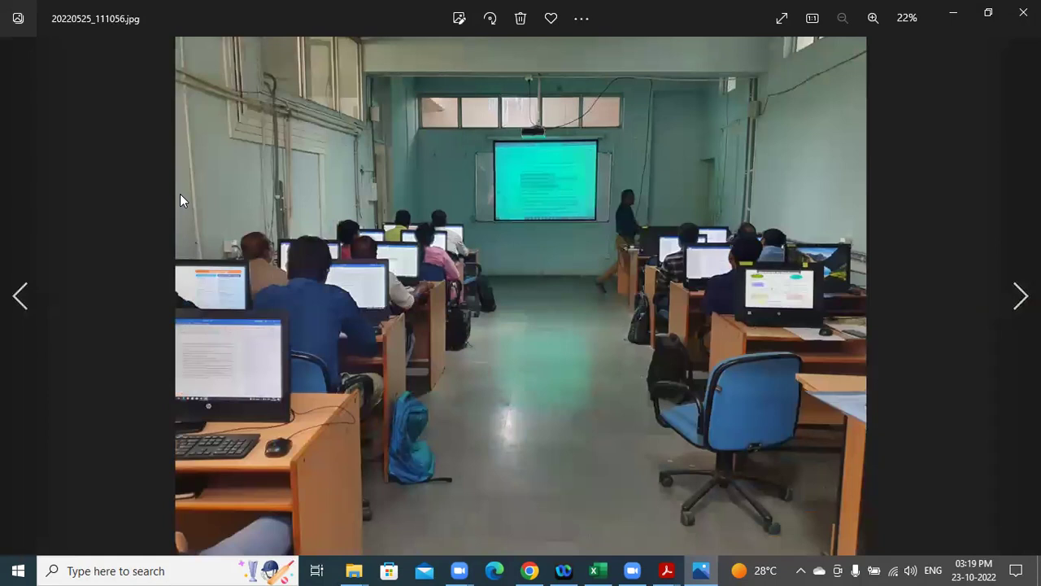
pyautogui.press('Right')
pyautogui.click(1023, 11)
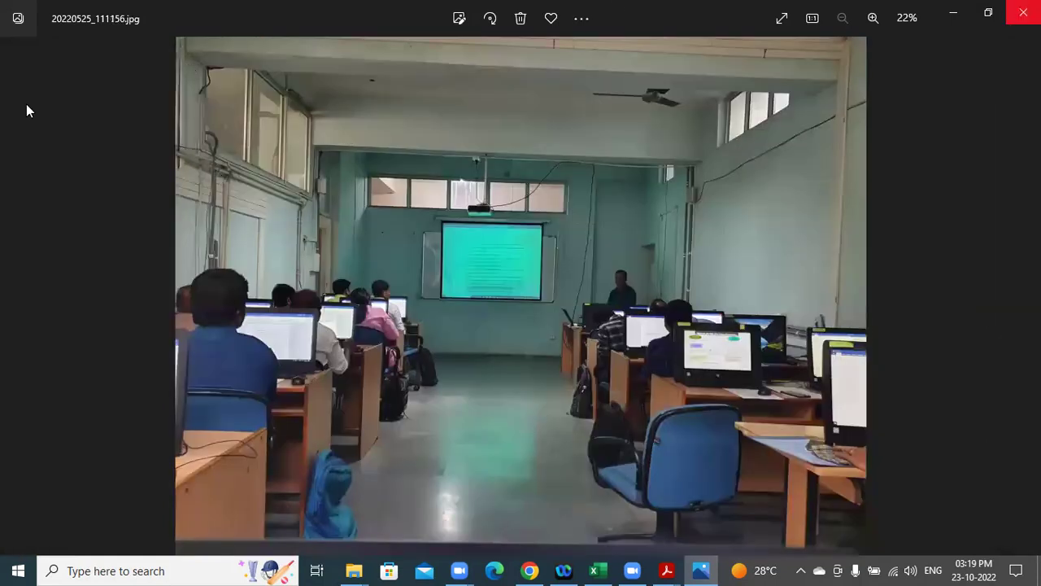
pyautogui.click(11, 122)
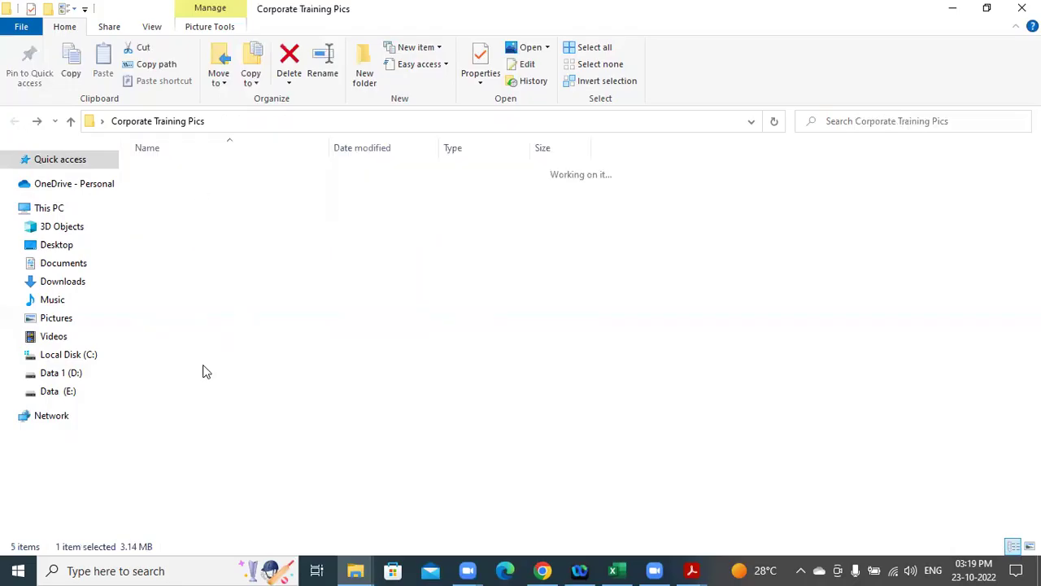
pyautogui.click(165, 397)
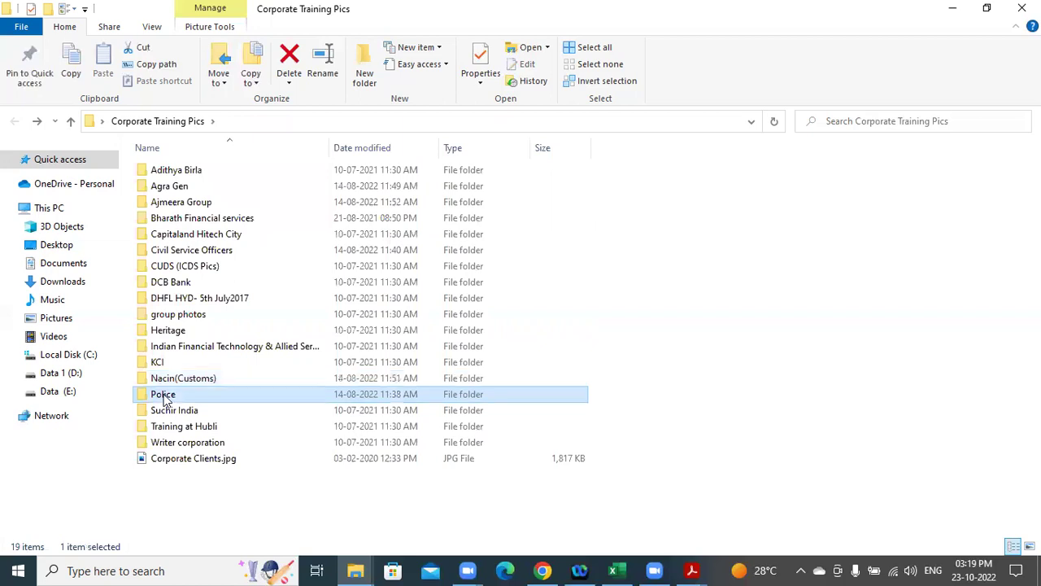
# View the first Yousufguda photos under Police > Police Batalions, then go back to Police Batalions.
pyautogui.doubleClick(165, 397)
pyautogui.click(187, 201)
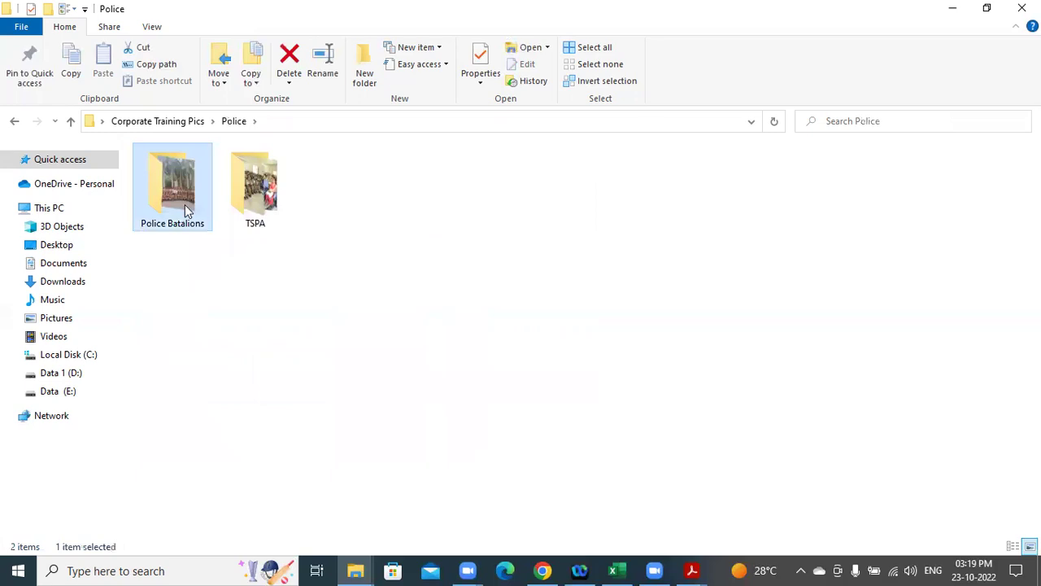
pyautogui.doubleClick(186, 209)
pyautogui.doubleClick(176, 202)
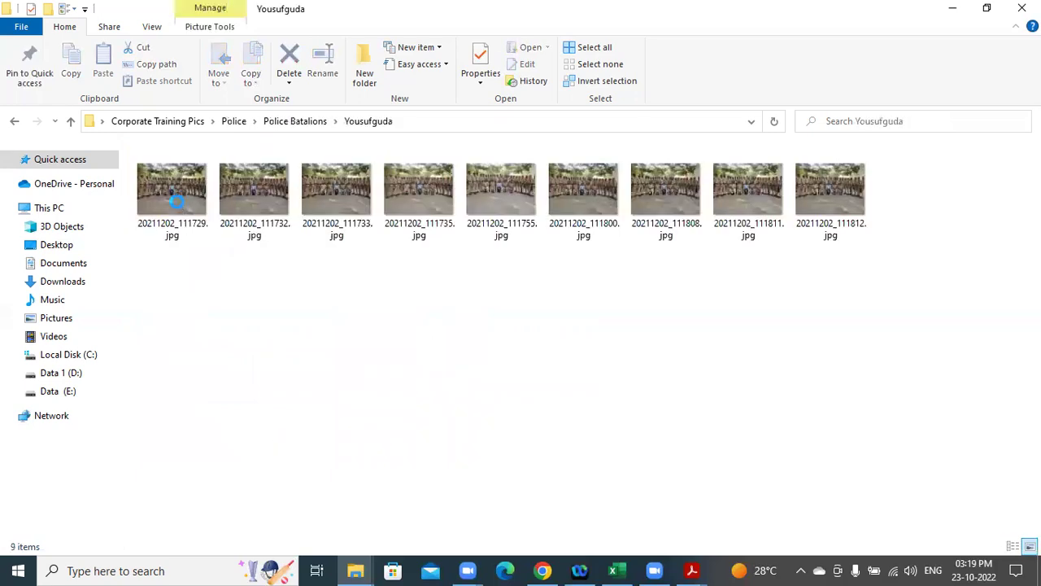
pyautogui.click(174, 205)
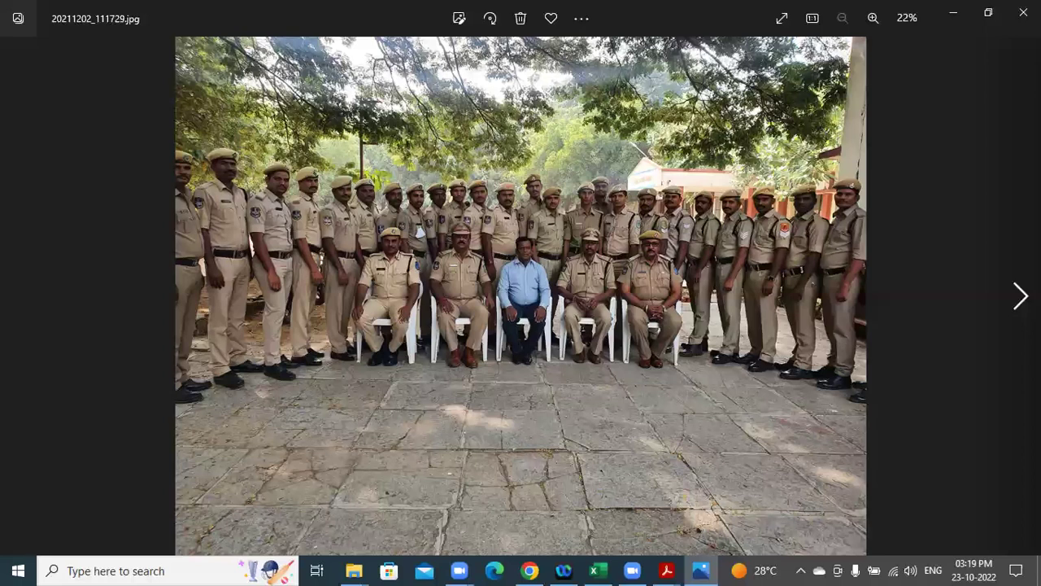
pyautogui.press('Right')
pyautogui.press('Right')
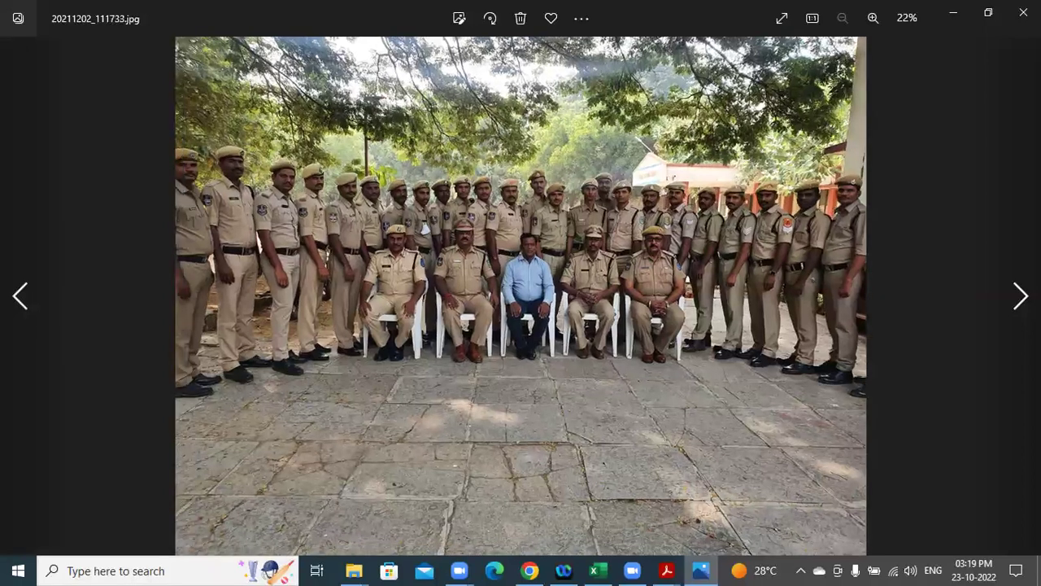
pyautogui.press('Right')
pyautogui.press('Right')
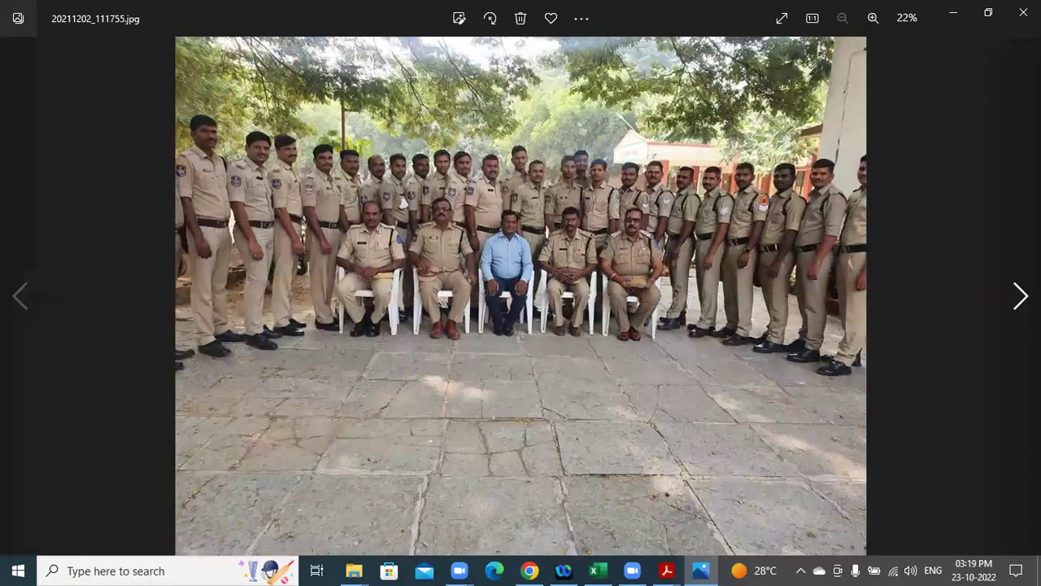
pyautogui.hotkey('alt', 'F4')
pyautogui.click(15, 123)
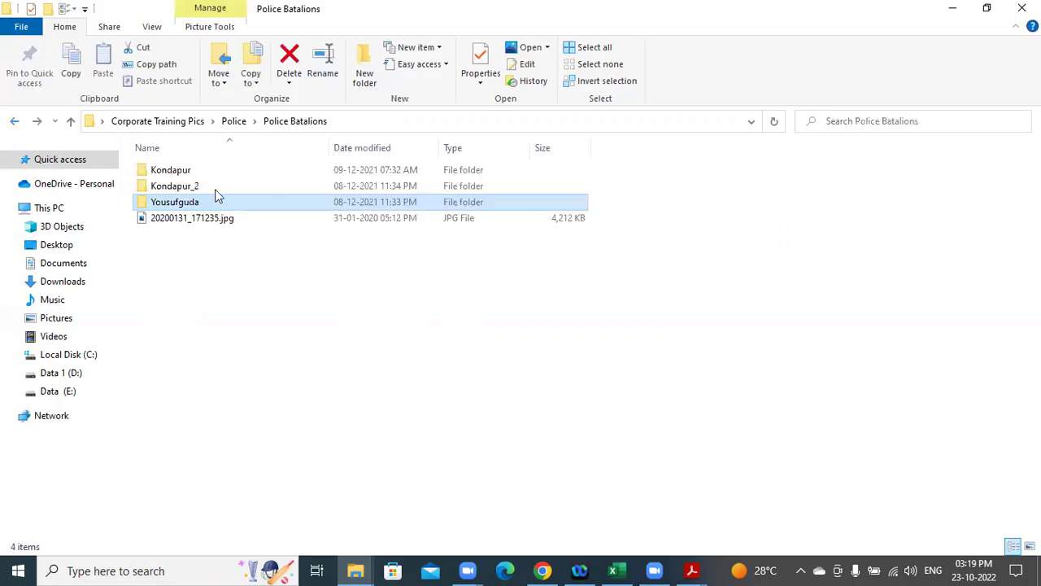
# Browse the Kondapur_2 photos from 20211115_111738.jpg, close Photos, and return to the Police folder.
pyautogui.doubleClick(185, 190)
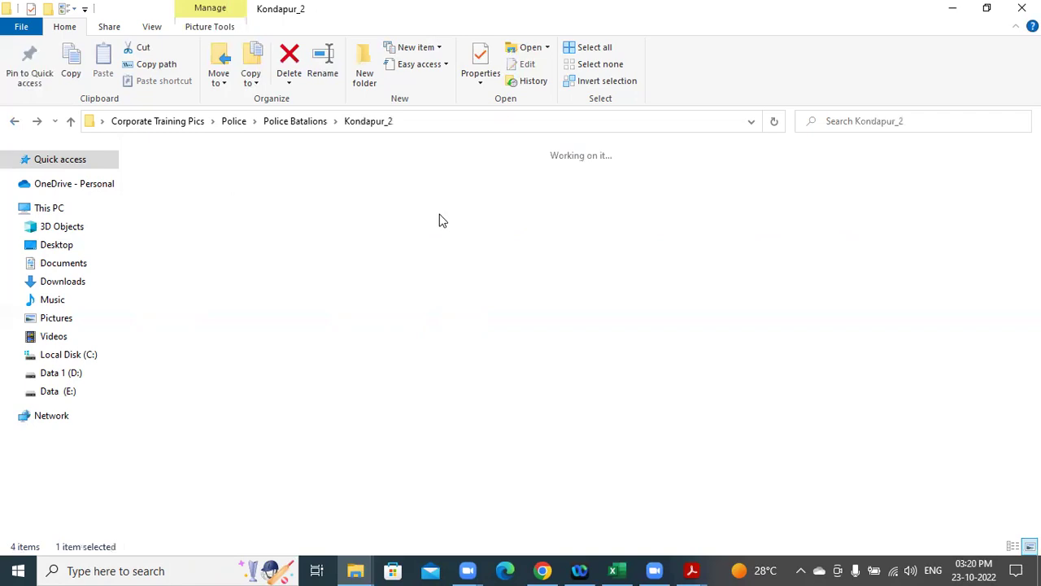
pyautogui.doubleClick(488, 209)
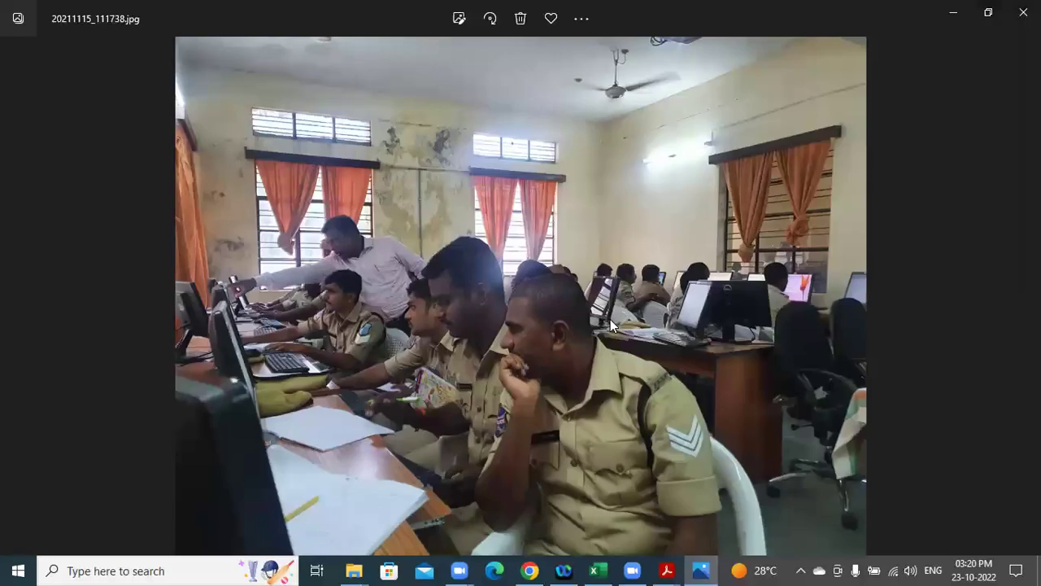
pyautogui.press('Right')
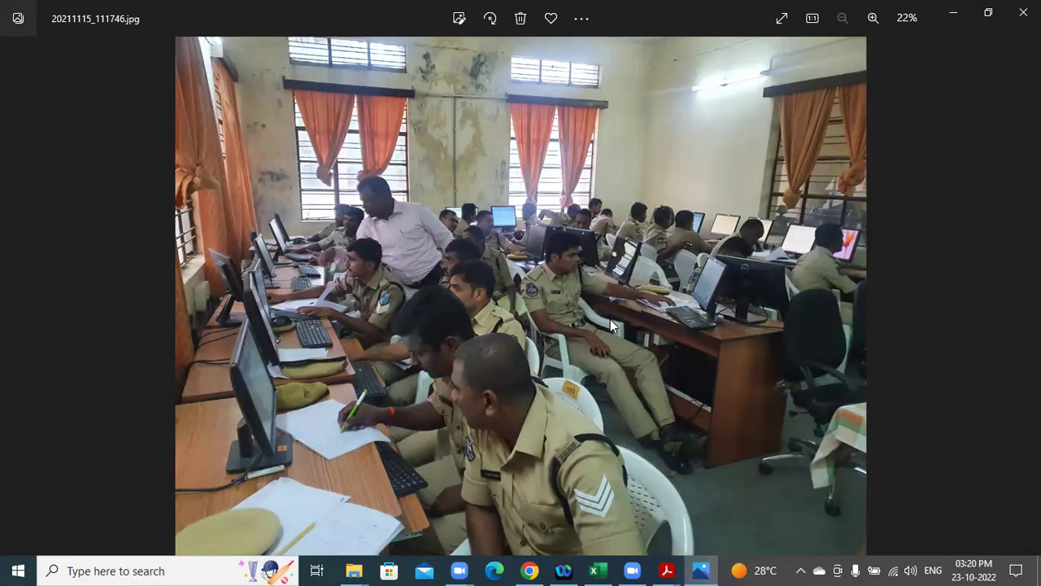
pyautogui.press('Right')
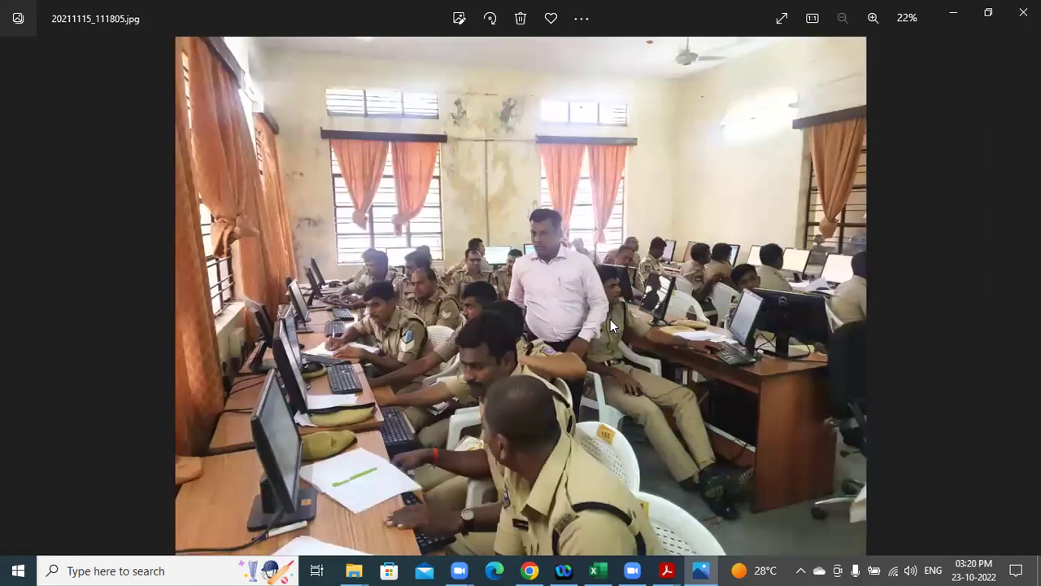
pyautogui.press('Right')
pyautogui.press('Right')
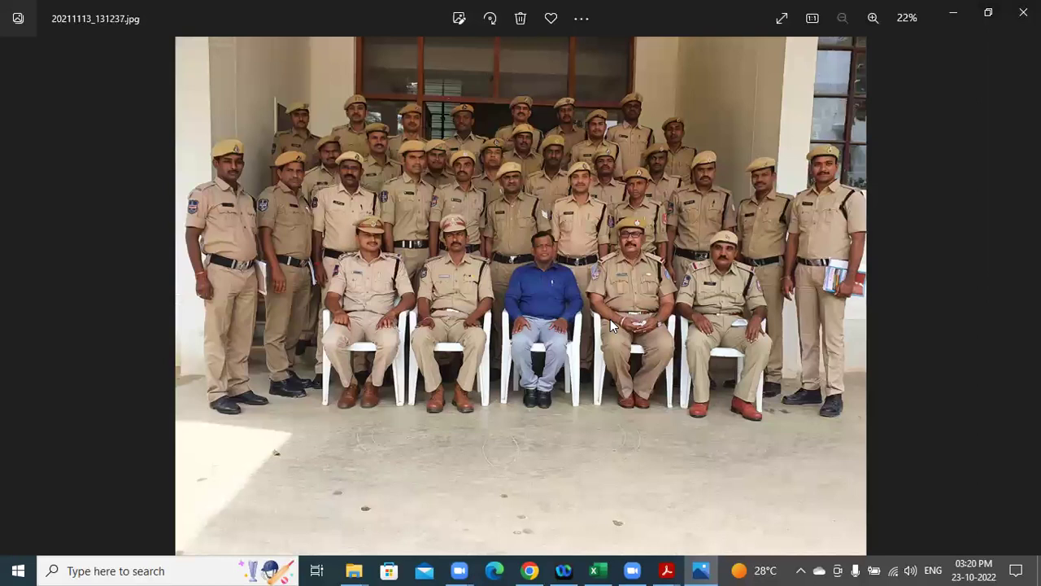
pyautogui.press('Right')
pyautogui.press('Right')
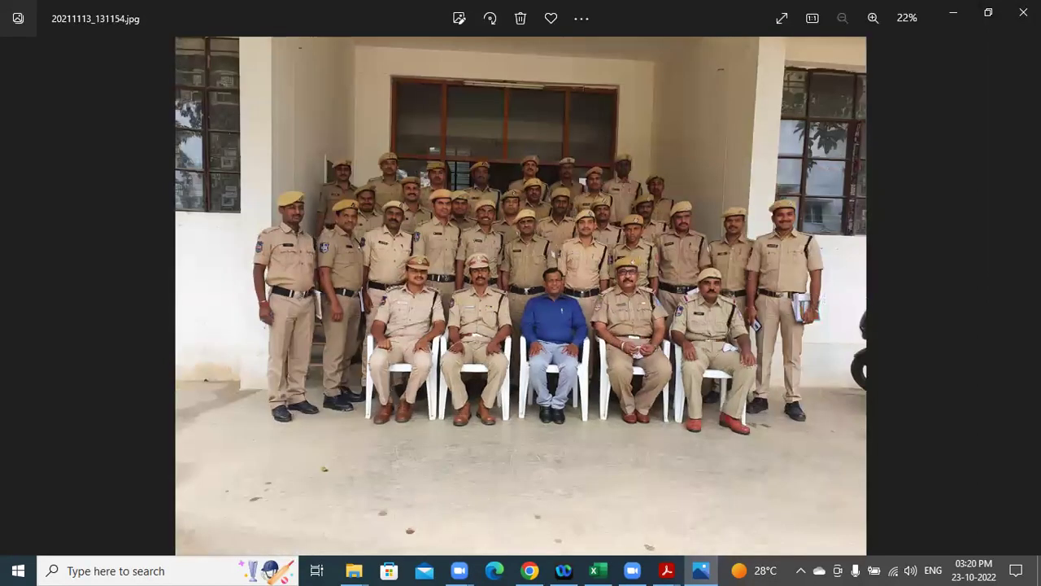
pyautogui.click(1024, 12)
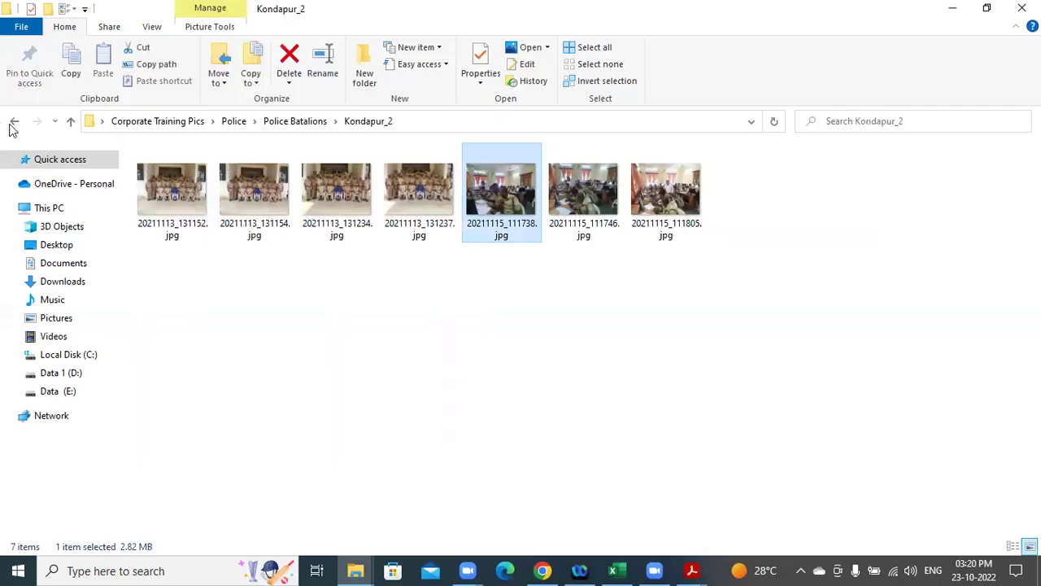
pyautogui.click(14, 122)
pyautogui.click(15, 124)
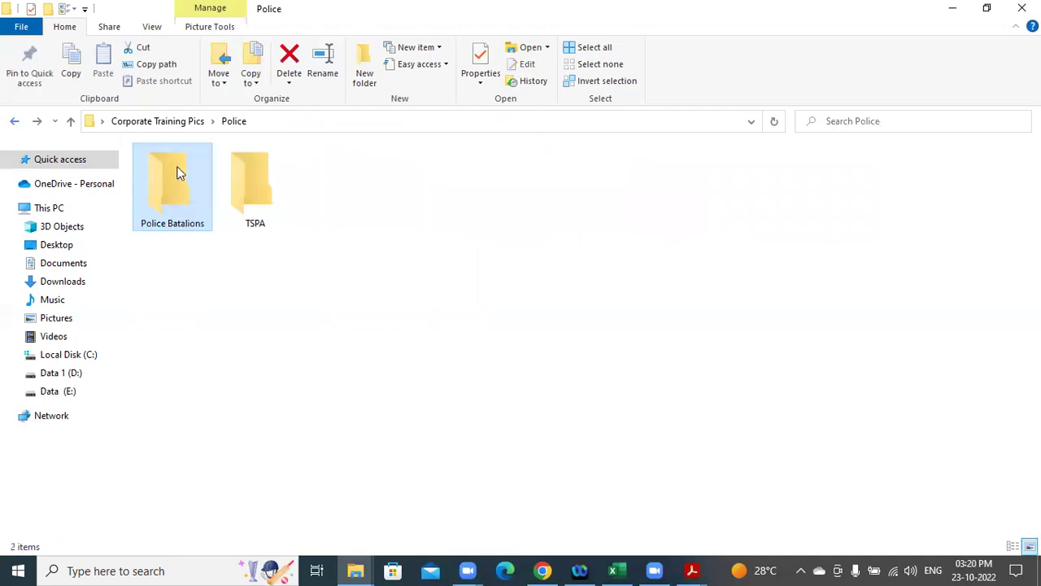
# Browse the TSPA photos starting at 992A0418.JPG, close Photos, and go back to Corporate Training Pics.
pyautogui.doubleClick(246, 195)
pyautogui.click(252, 191)
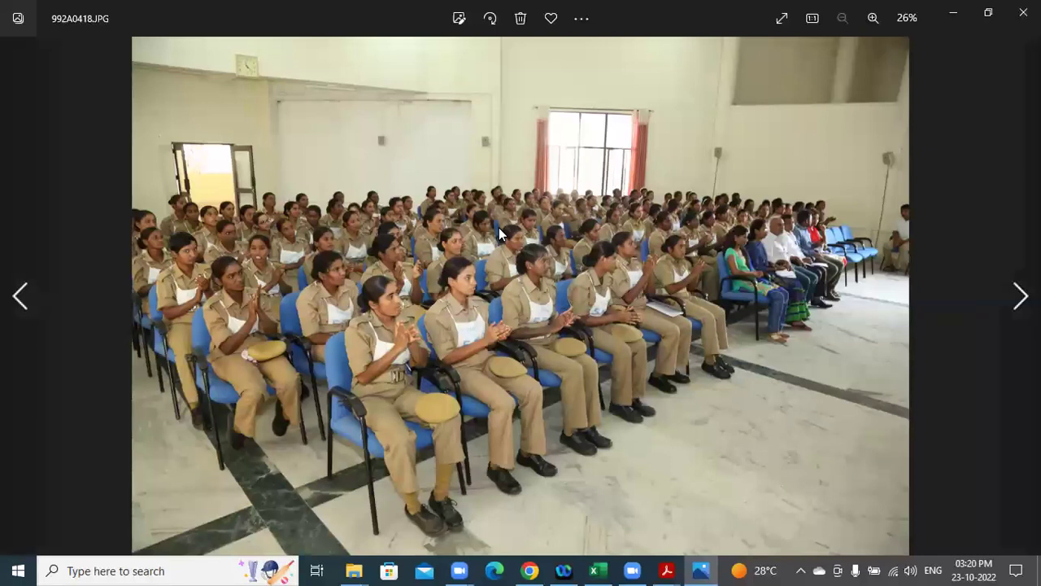
pyautogui.press('Right')
pyautogui.press('Right')
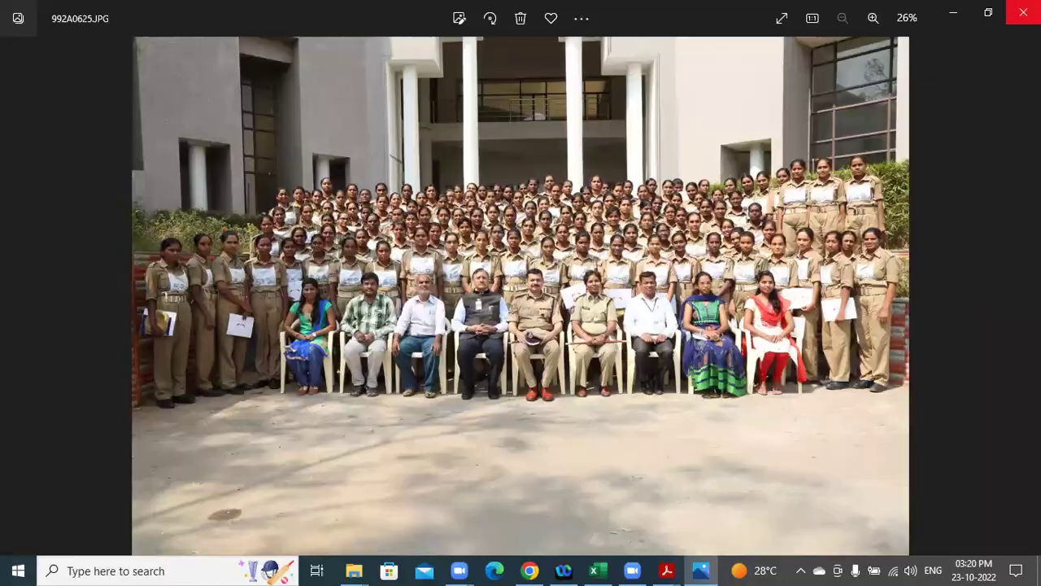
pyautogui.click(1022, 11)
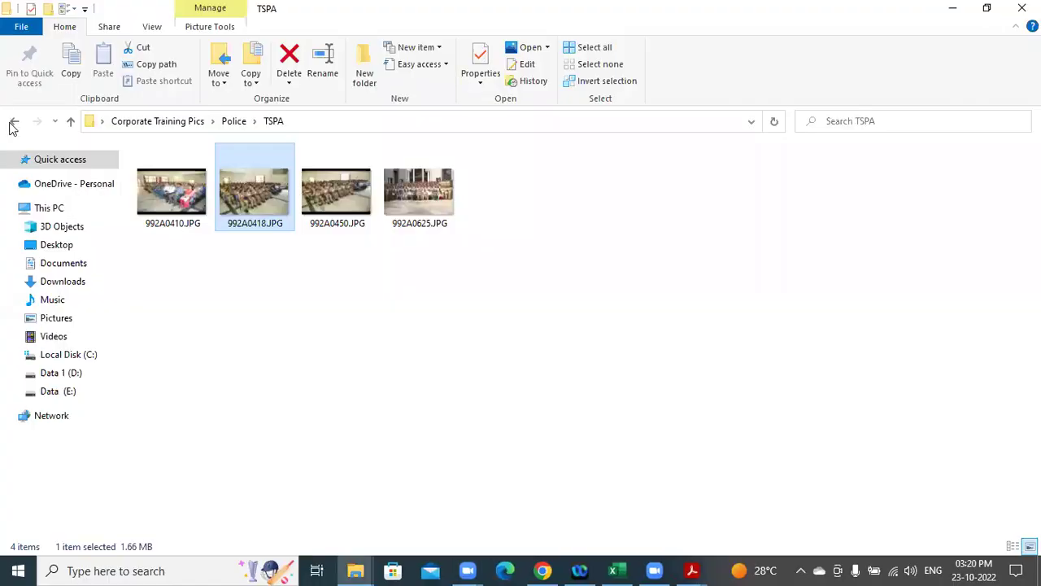
pyautogui.click(14, 122)
pyautogui.click(13, 123)
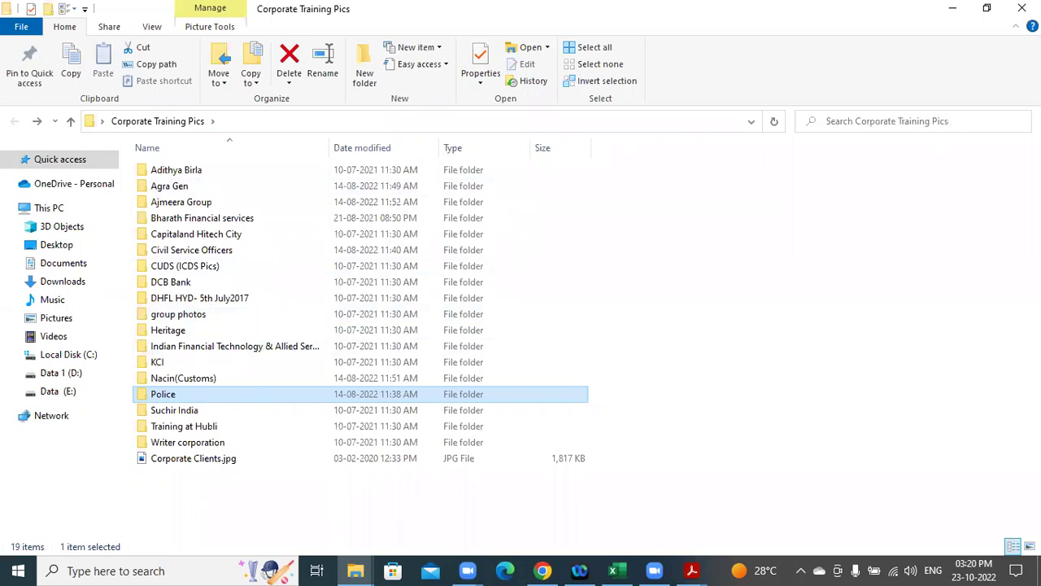
# Close the Corporate Training Pics Explorer window.
pyautogui.click(1022, 9)
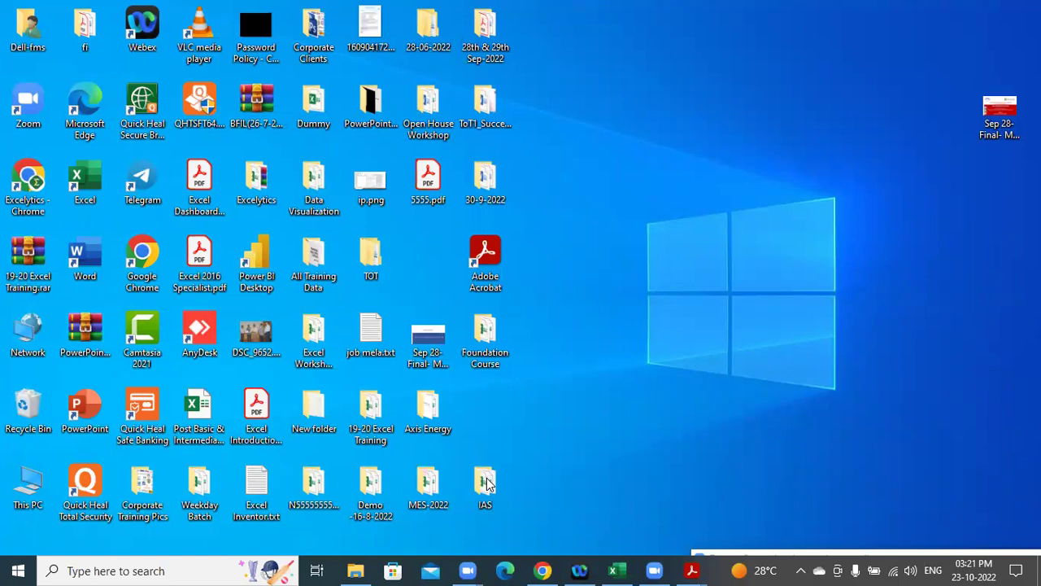
# Open Formatting.xlsx from the Excelytics\Workshop\Workshop 23-10-2022 folder.
pyautogui.click(356, 570)
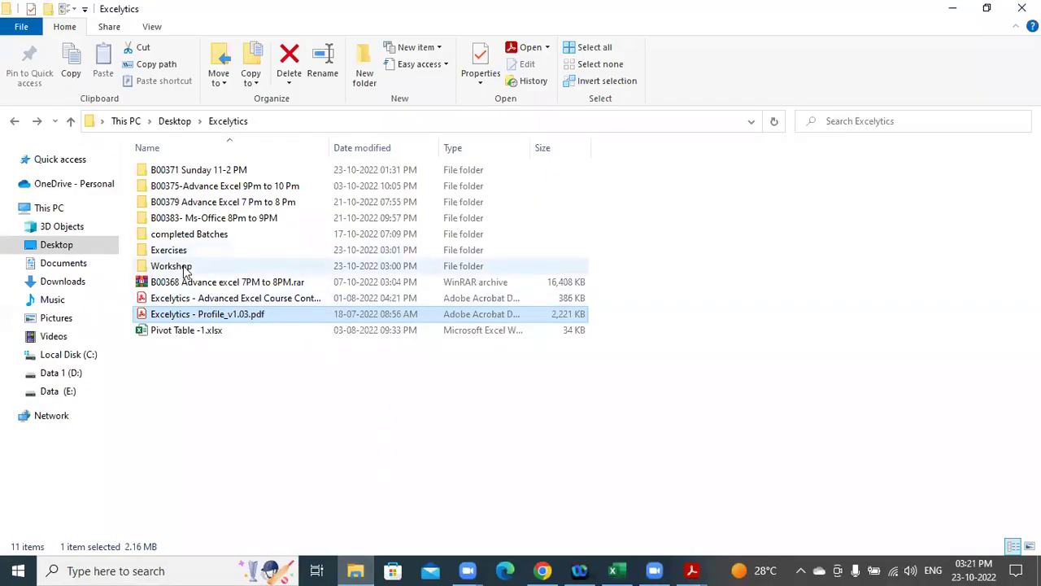
pyautogui.doubleClick(186, 267)
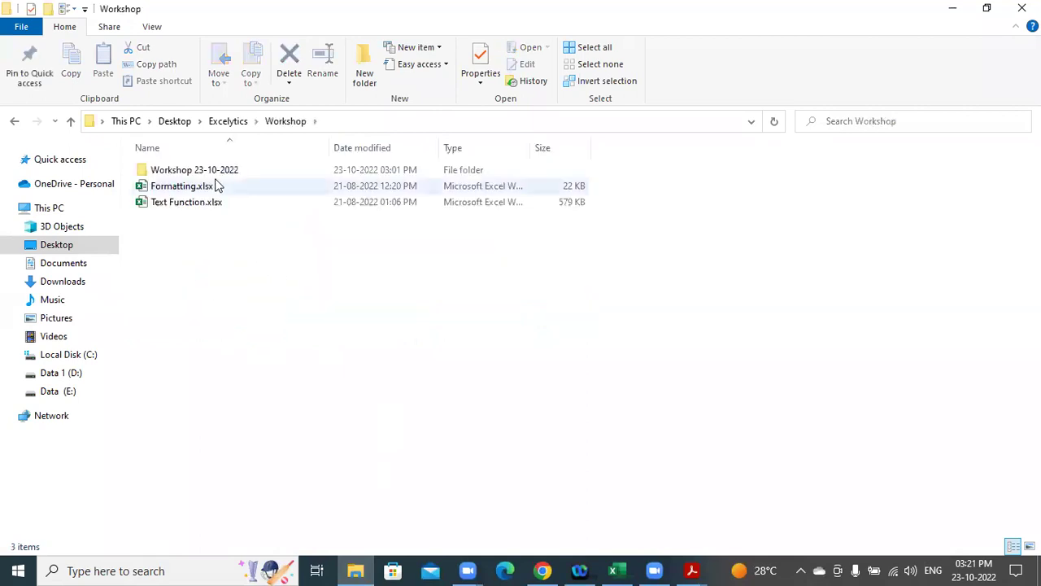
pyautogui.click(212, 172)
pyautogui.doubleClick(211, 172)
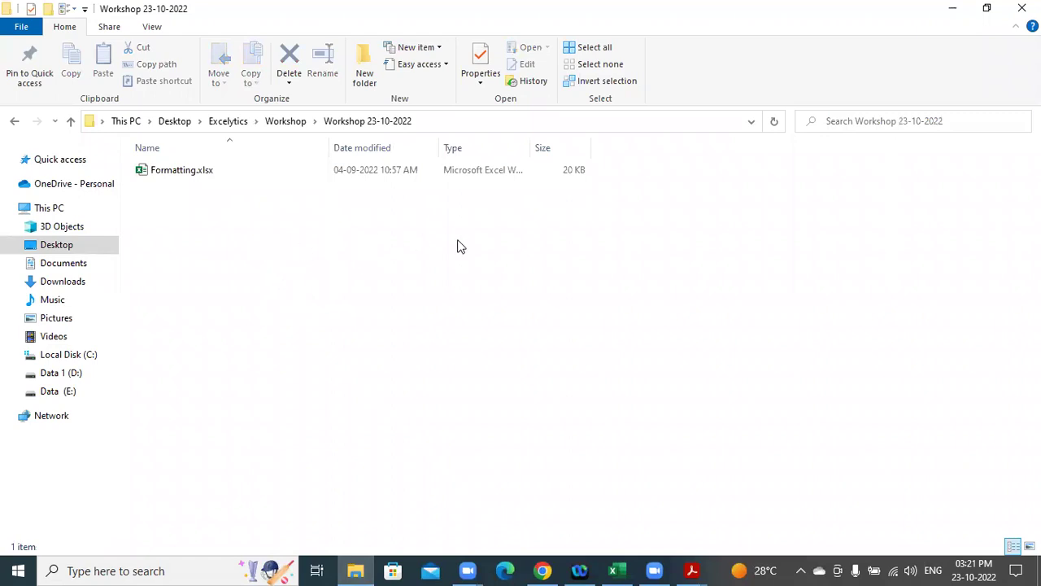
pyautogui.doubleClick(204, 178)
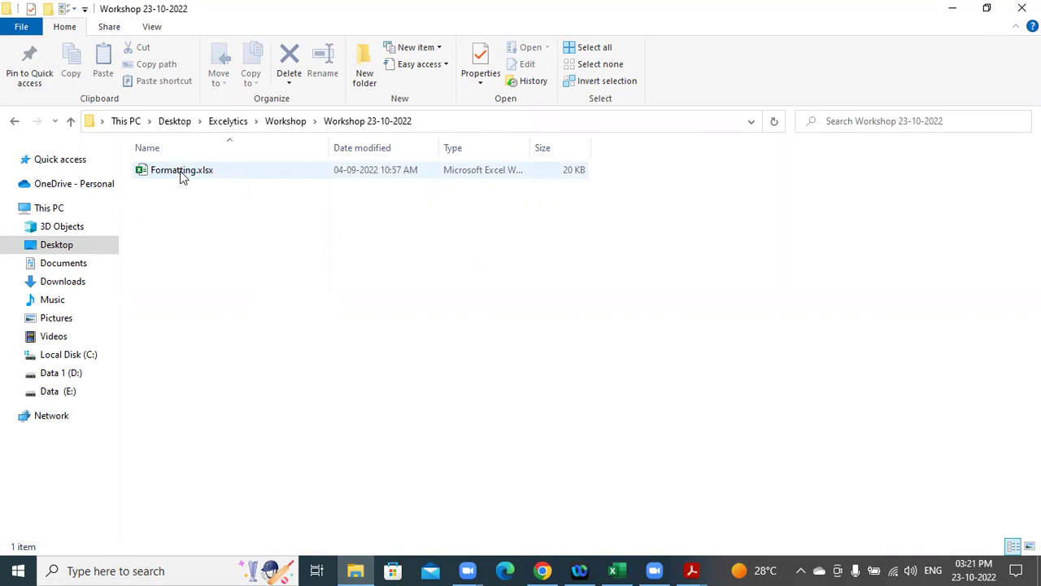
pyautogui.doubleClick(182, 178)
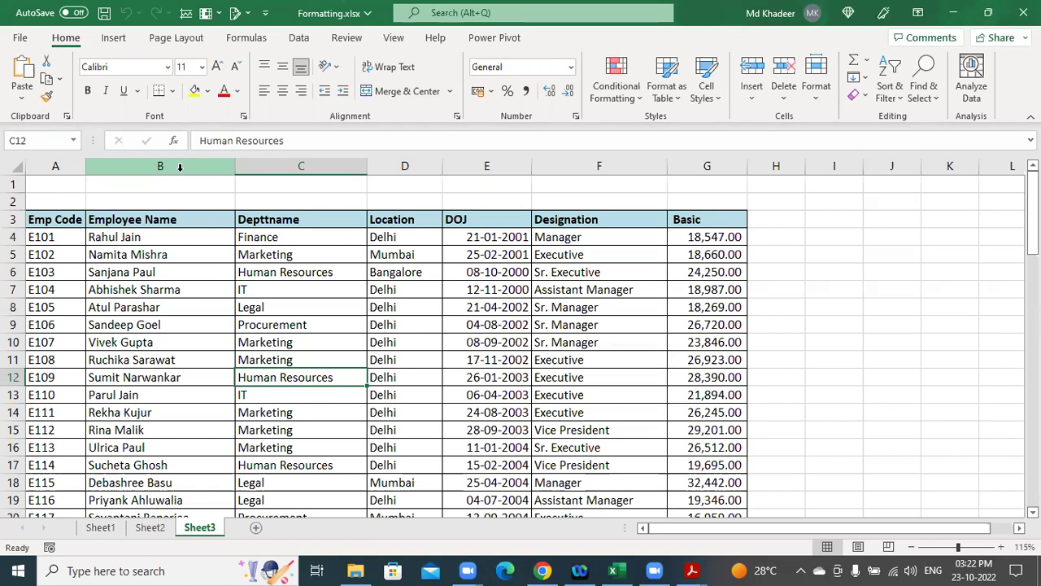
# Compare the formatted Sheet3 employee table with the raw data, finishing on Sheet1.
pyautogui.click(101, 528)
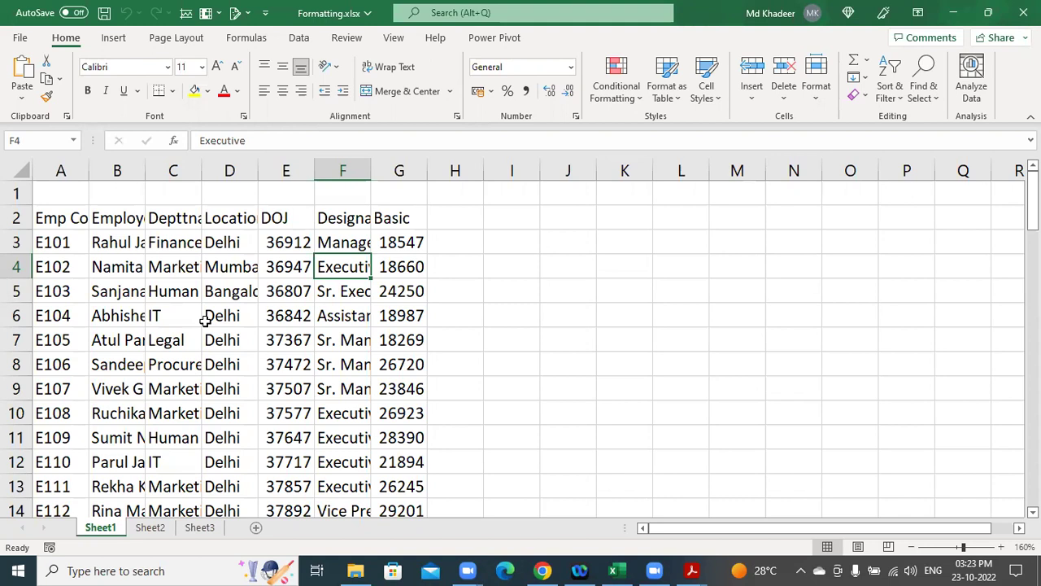
pyautogui.click(199, 527)
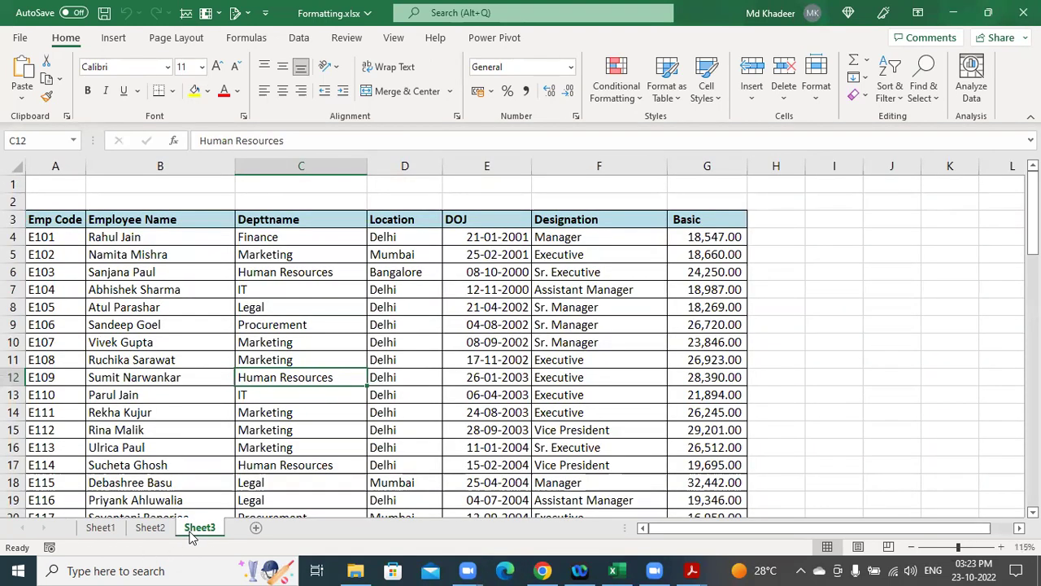
pyautogui.click(113, 527)
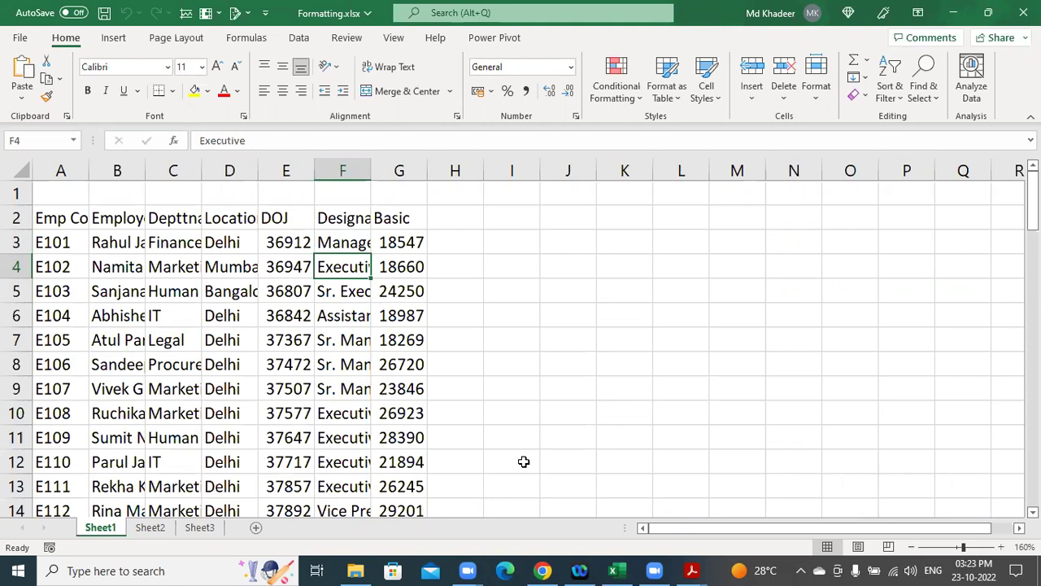
pyautogui.click(199, 528)
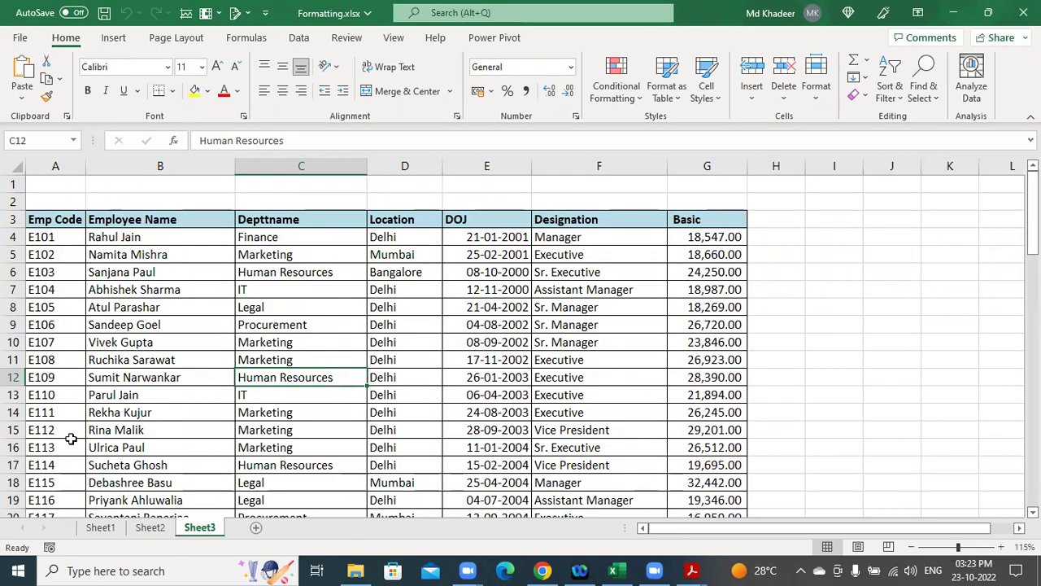
pyautogui.click(101, 528)
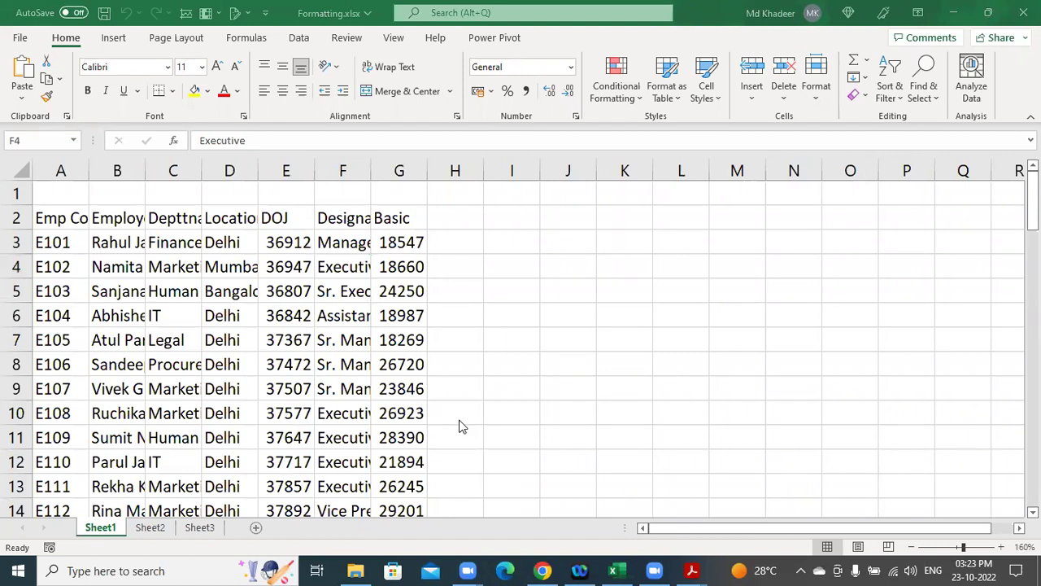
pyautogui.click(205, 295)
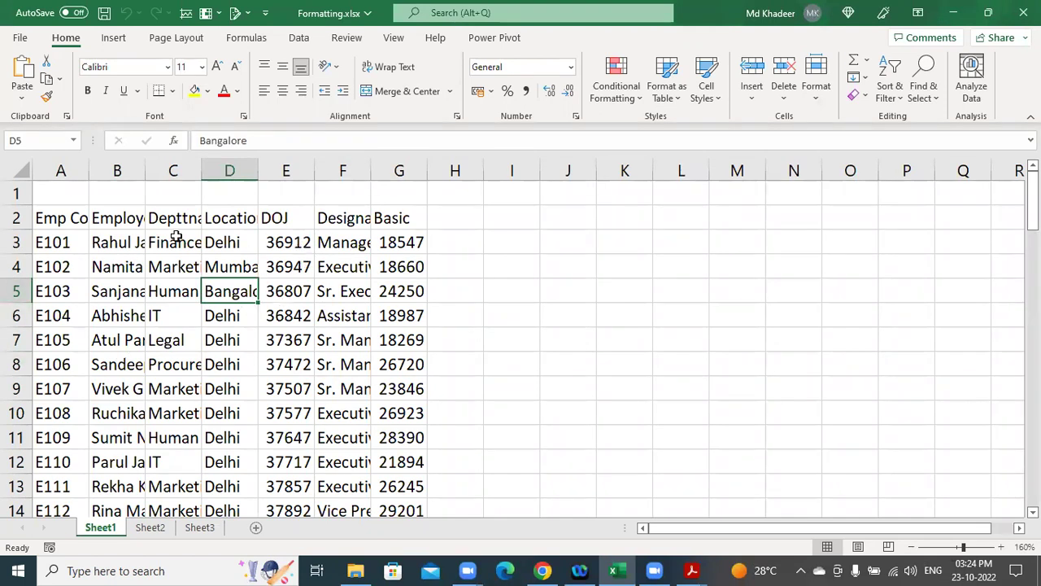
pyautogui.moveTo(63, 218)
pyautogui.mouseDown()
pyautogui.moveTo(383, 249)
pyautogui.moveTo(401, 384)
pyautogui.mouseUp()
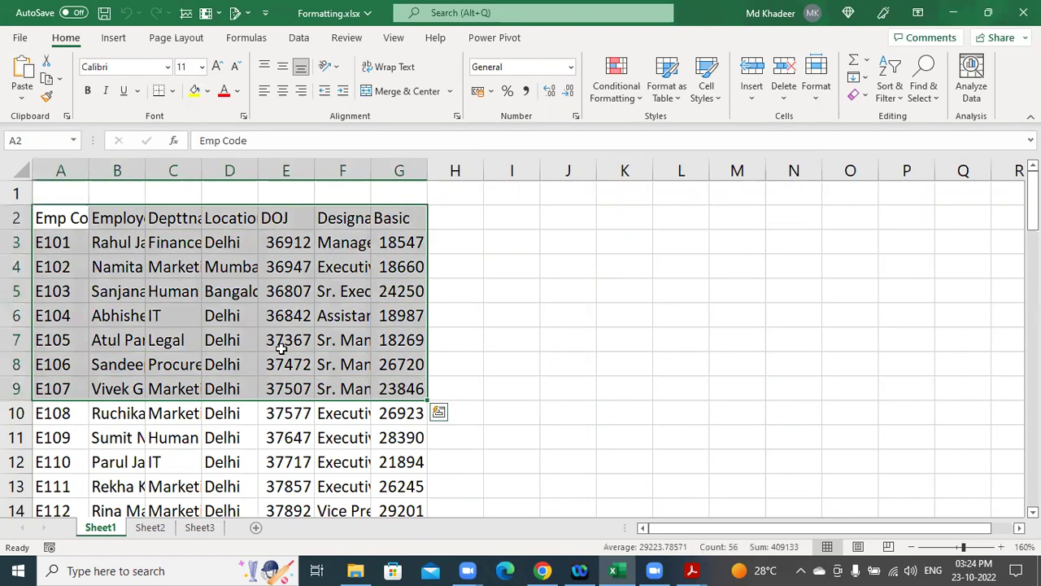
pyautogui.click(227, 290)
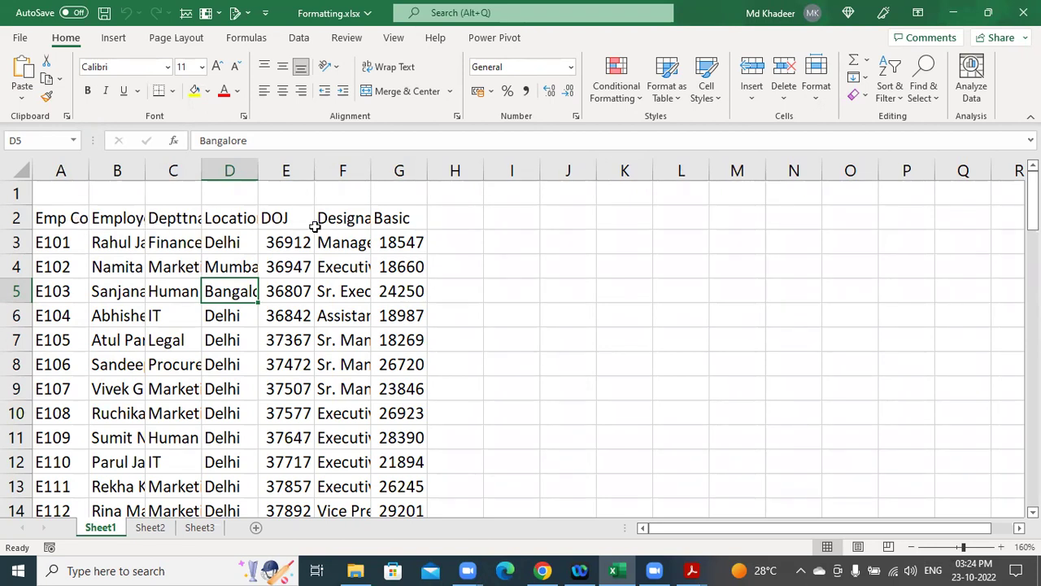
pyautogui.moveTo(89, 170); pyautogui.dragTo(189, 173)
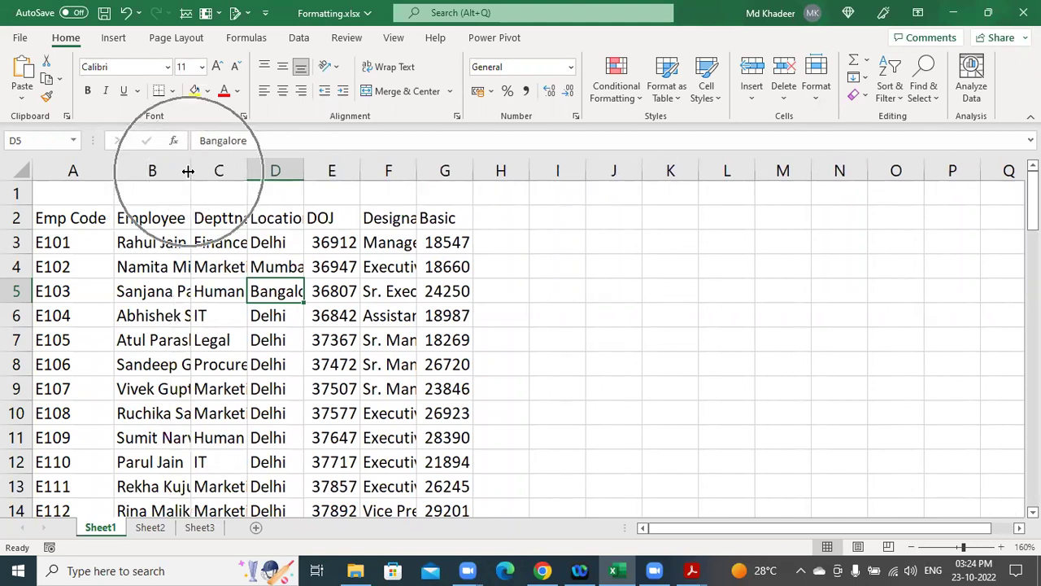
pyautogui.doubleClick(189, 170)
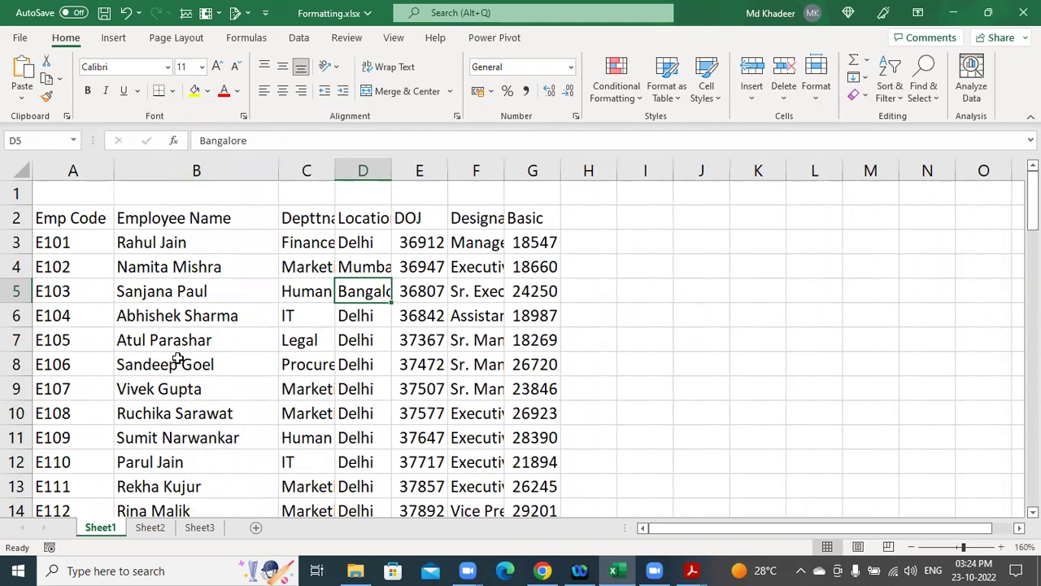
pyautogui.doubleClick(334, 170)
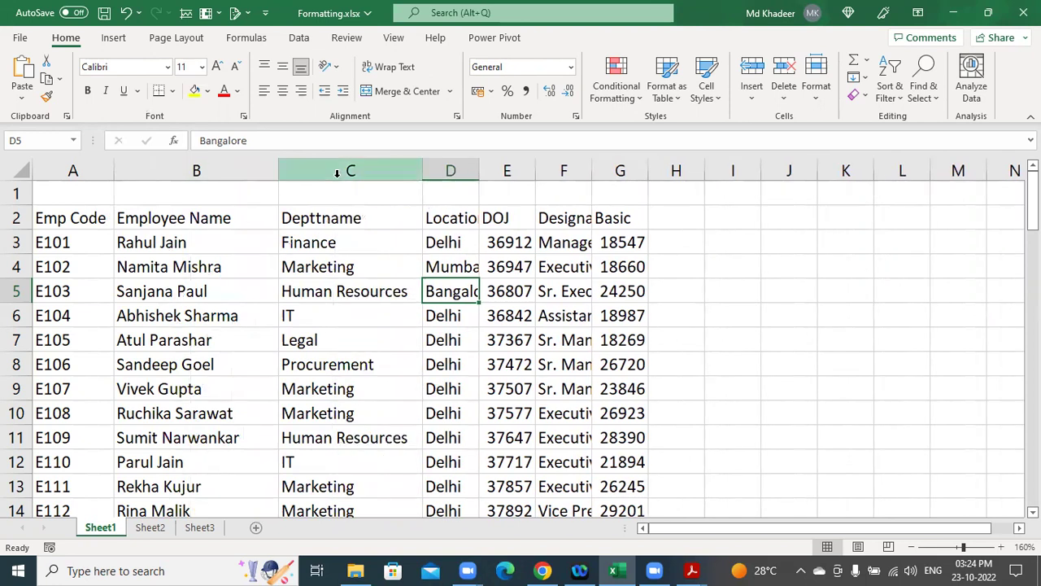
pyautogui.hotkey('ctrl', 'z')
pyautogui.hotkey('ctrl', 'z')
pyautogui.hotkey('ctrl', 'z')
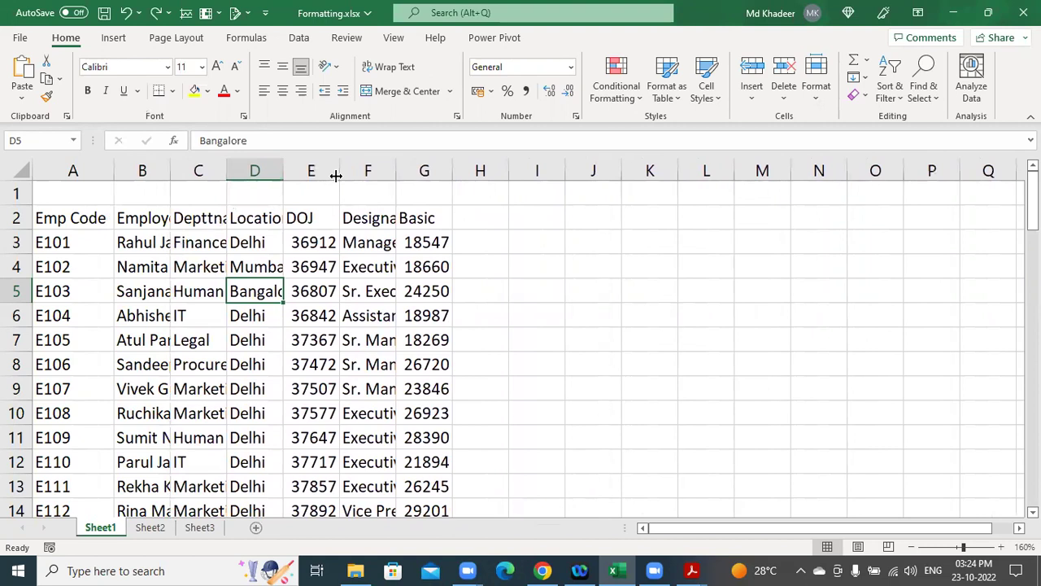
pyautogui.hotkey('ctrl', 'z')
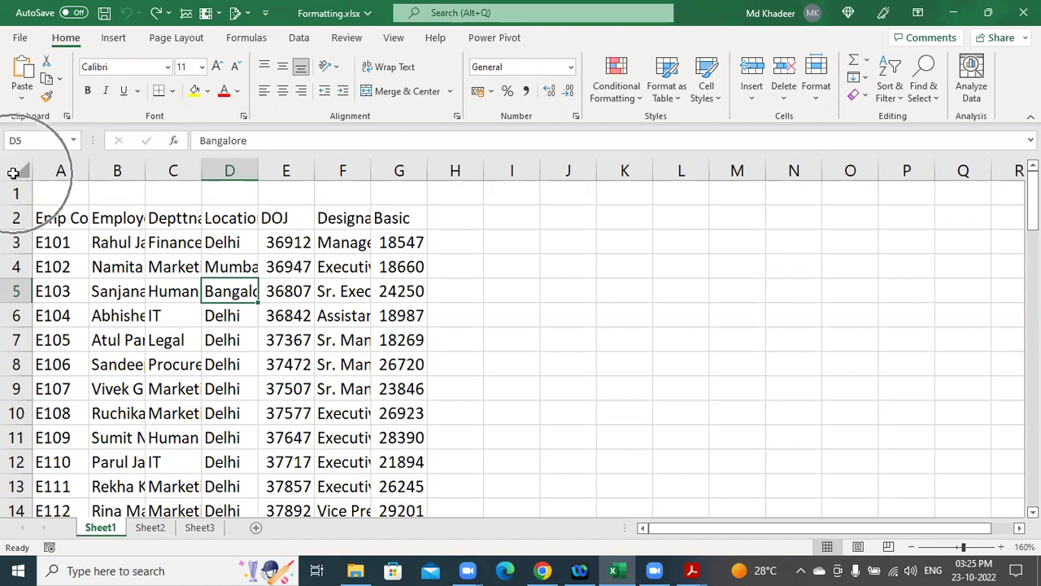
# Autofit all Sheet1 columns so names, departments, locations and designations show in full.
pyautogui.click(16, 170)
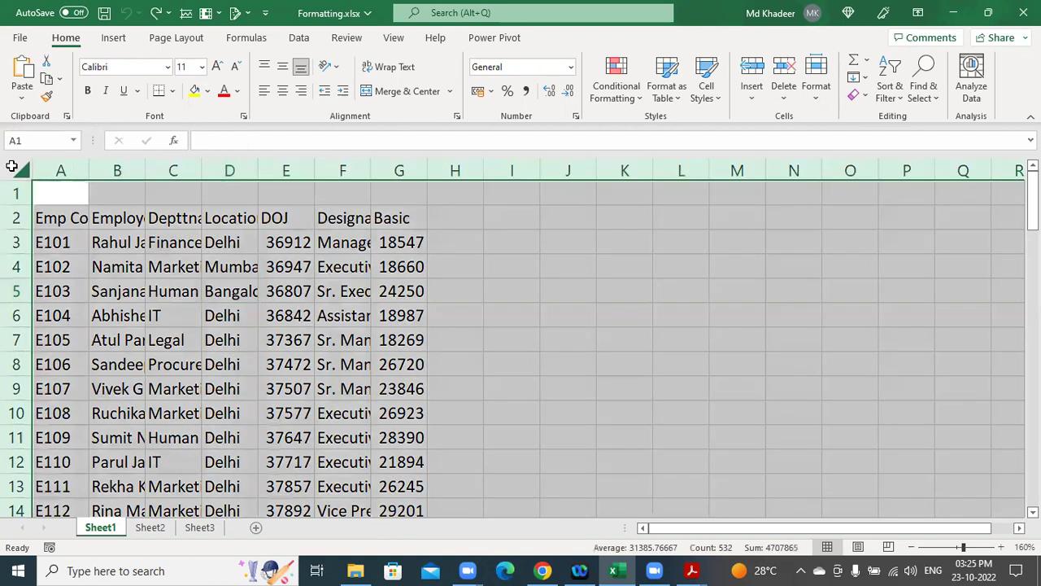
pyautogui.doubleClick(145, 170)
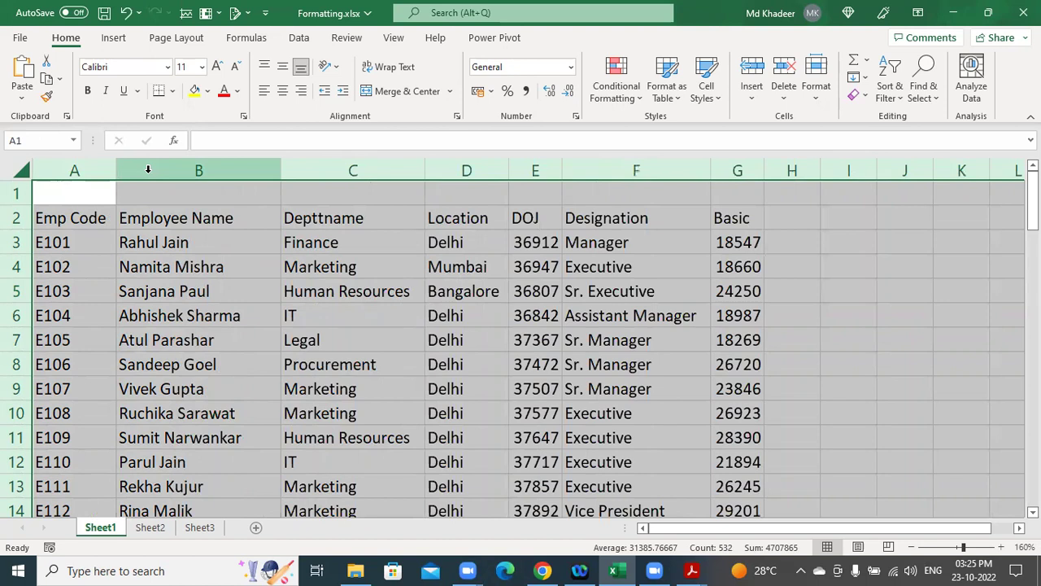
pyautogui.click(348, 404)
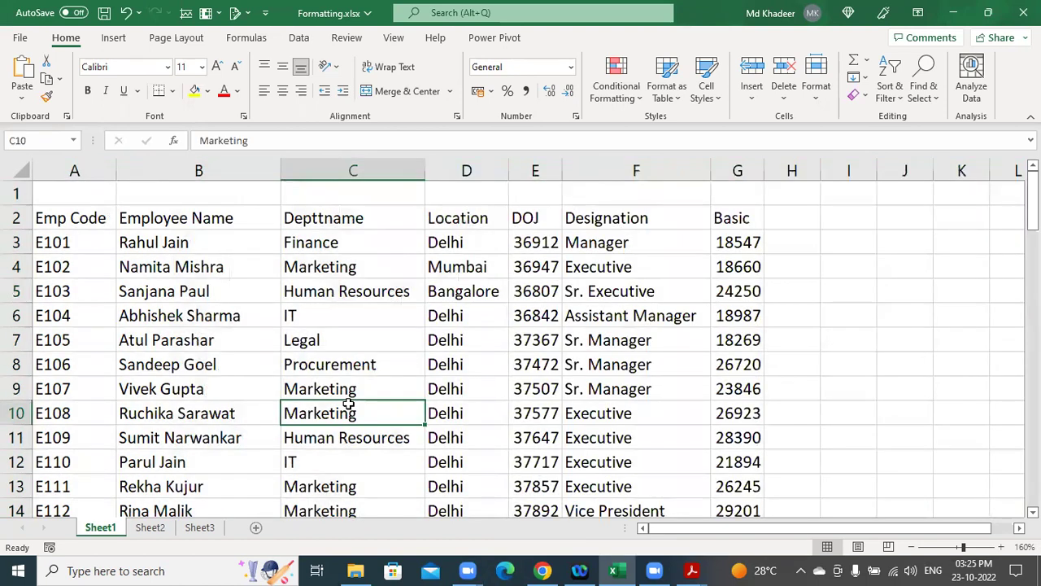
pyautogui.hotkey('alt', 'Tab')
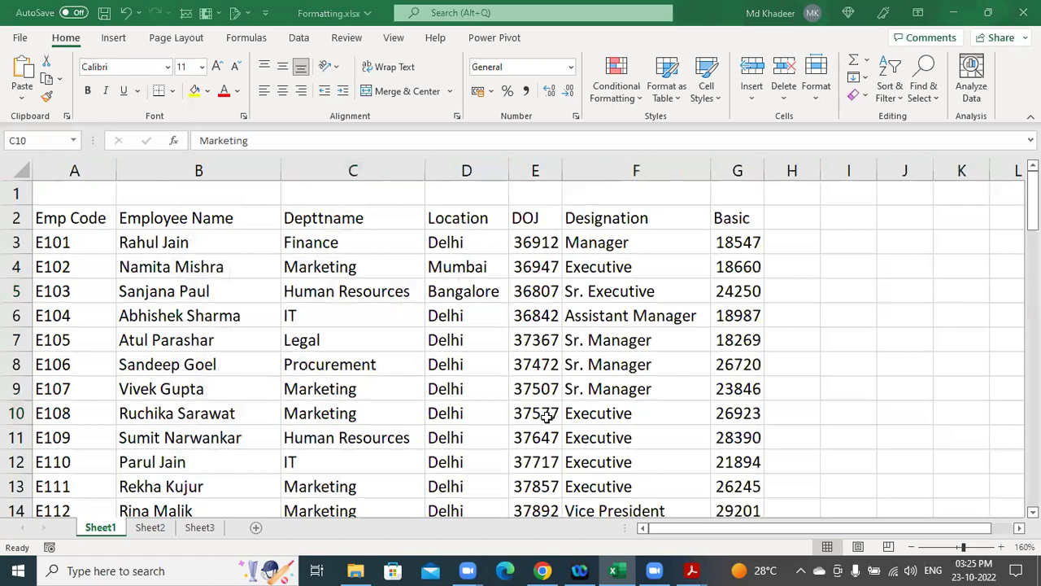
pyautogui.click(417, 372)
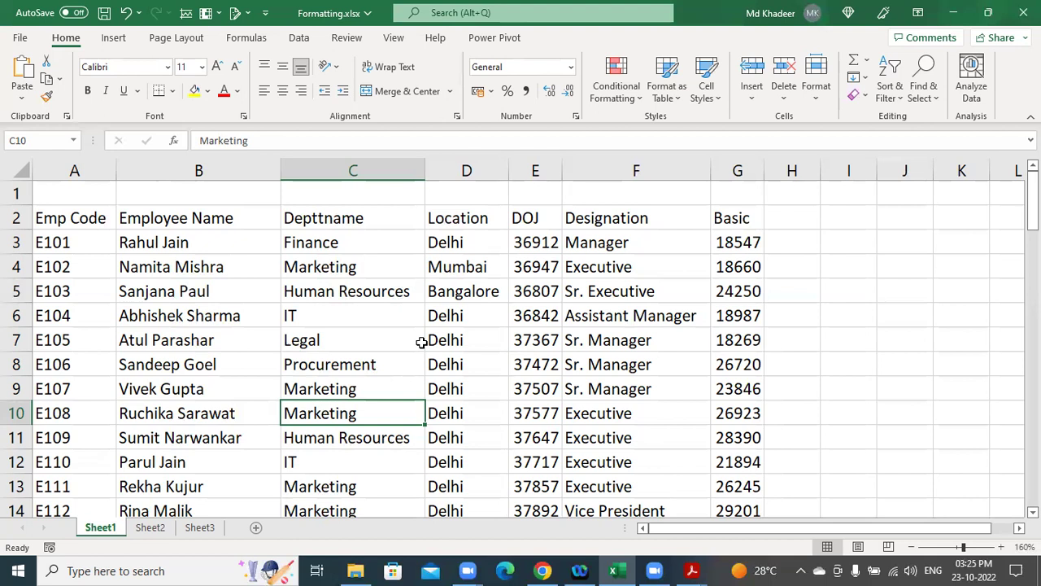
pyautogui.click(330, 340)
pyautogui.scroll(-2, 395, 355)
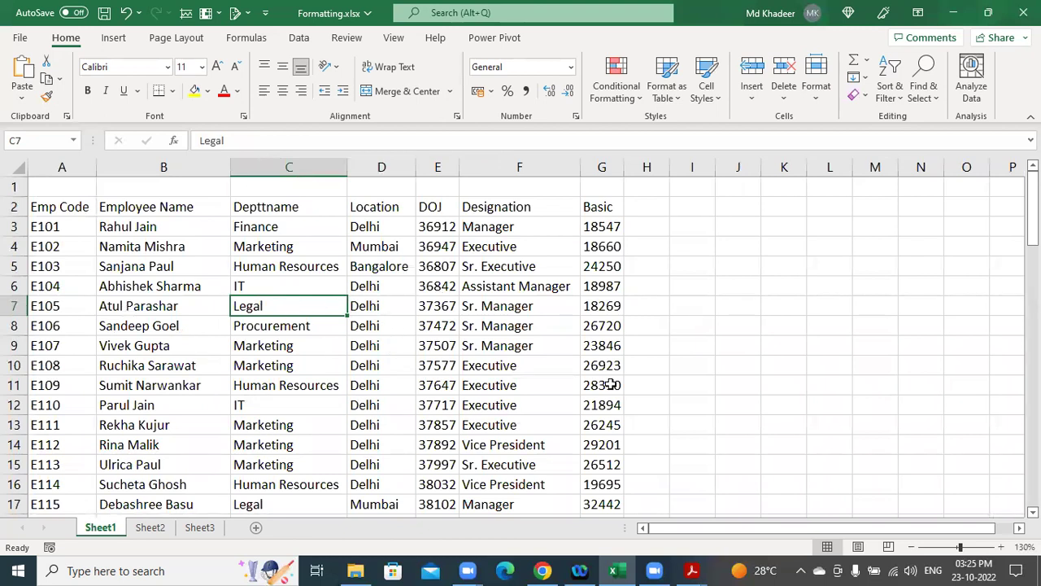
pyautogui.click(168, 347)
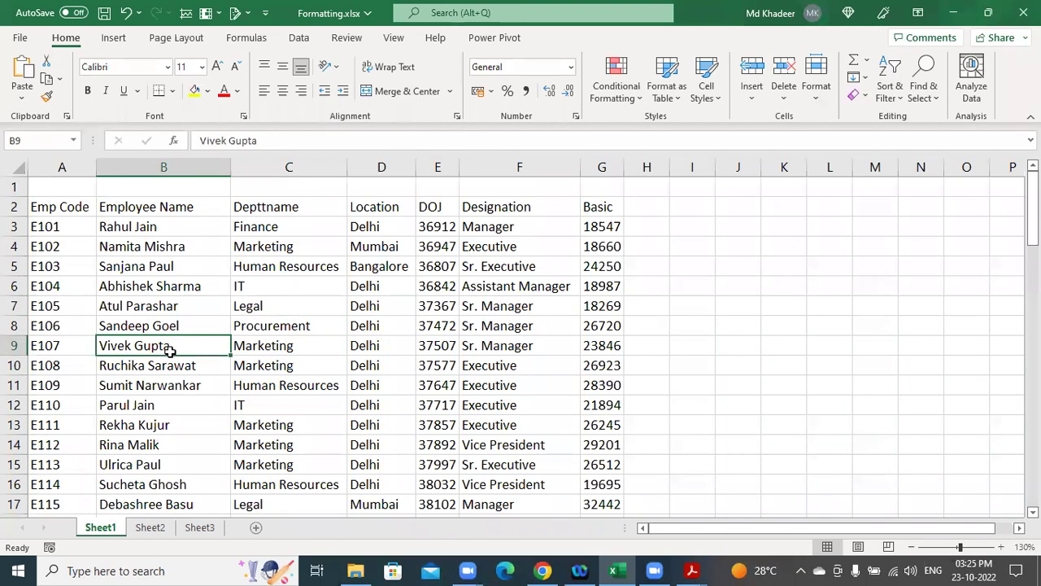
pyautogui.hotkey('ctrl', 'a')
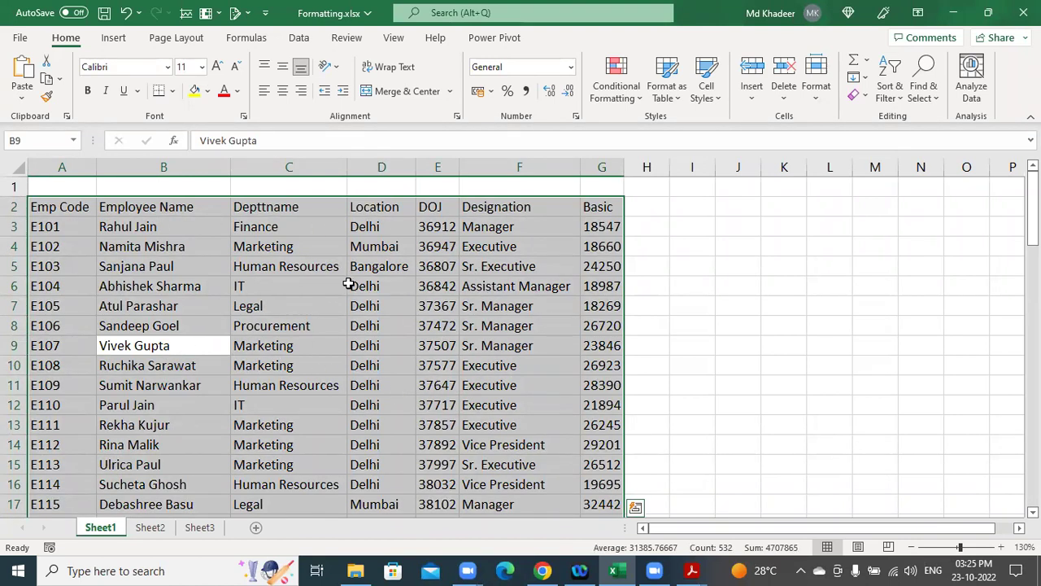
pyautogui.click(736, 312)
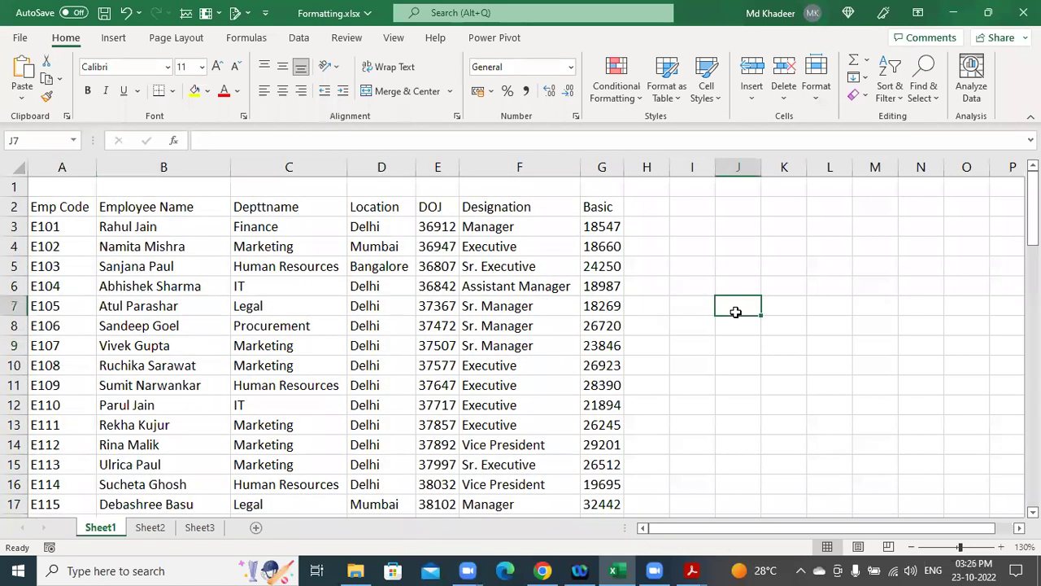
pyautogui.hotkey('ctrl', 'a')
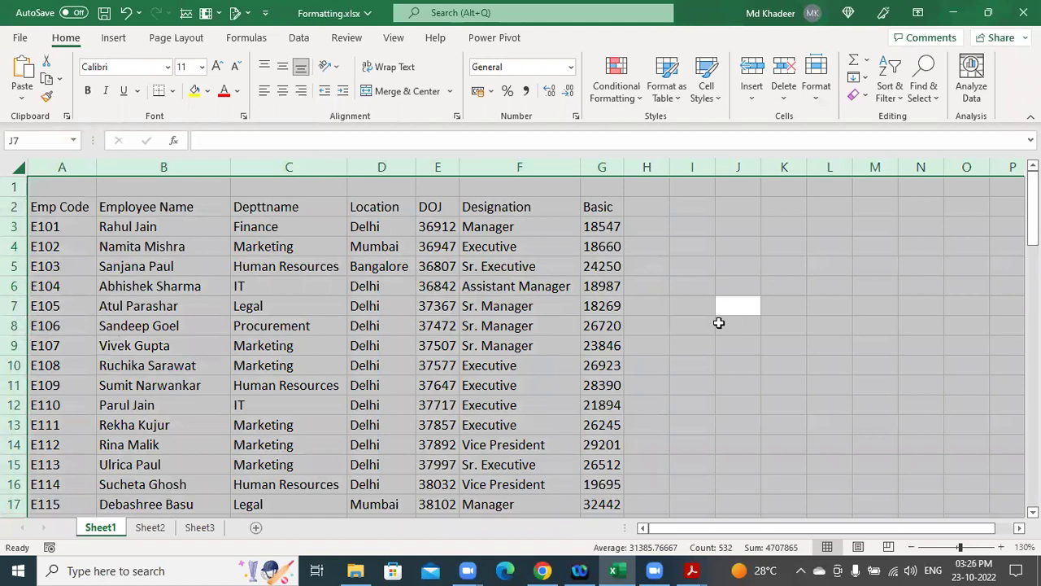
pyautogui.click(277, 325)
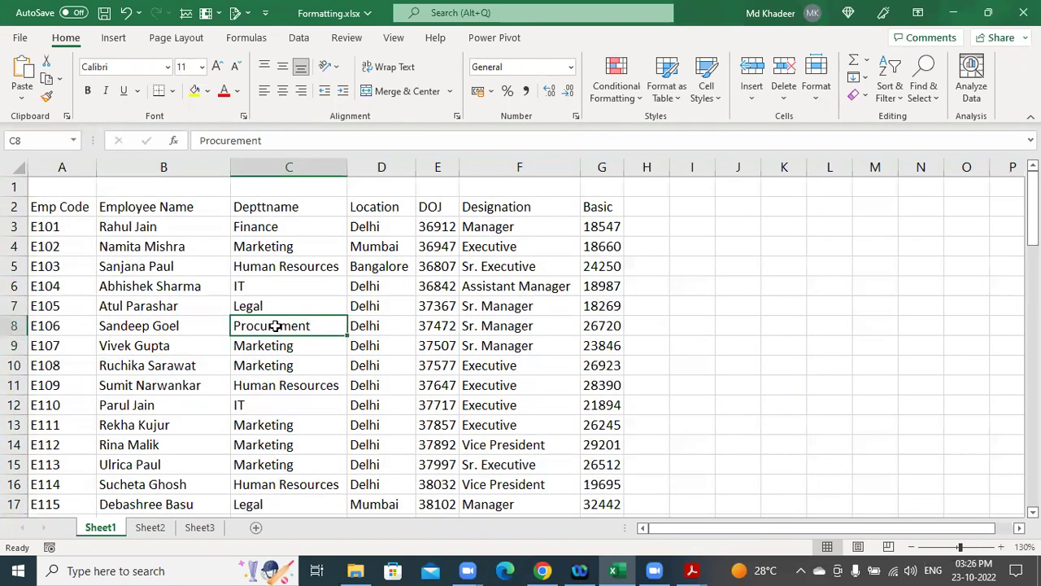
pyautogui.hotkey('ctrl', 'a')
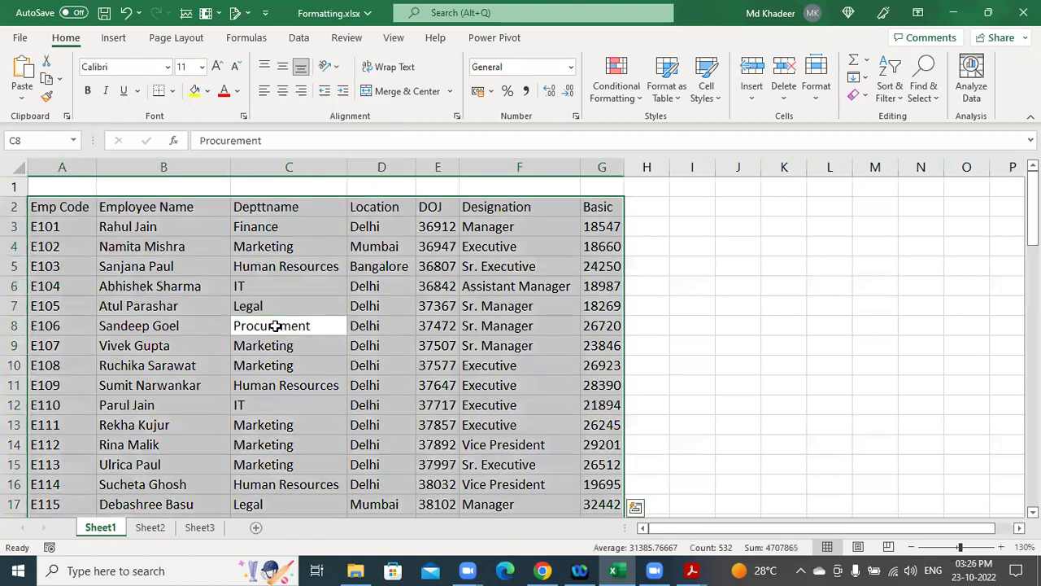
pyautogui.click(364, 284)
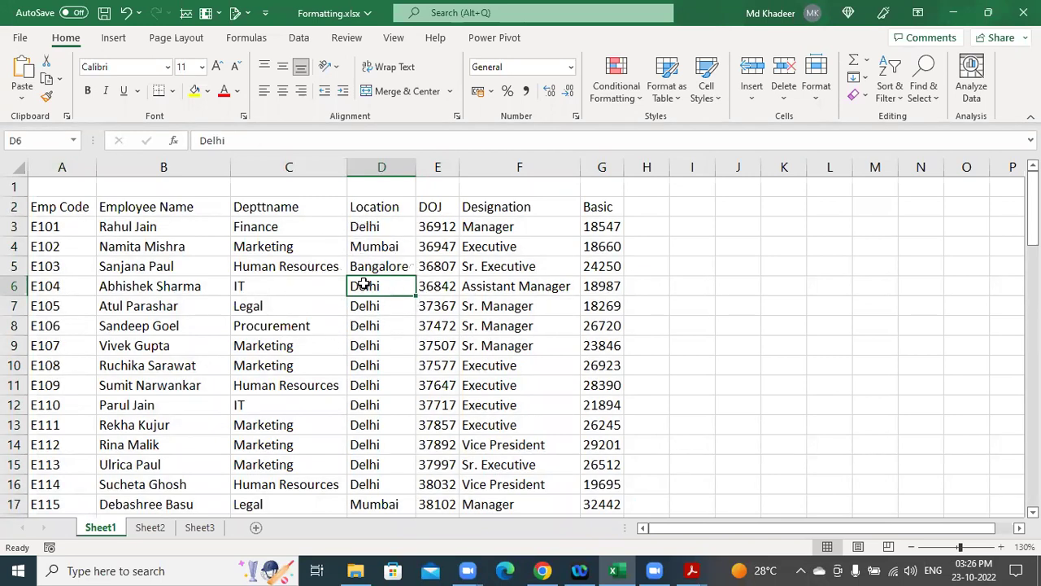
pyautogui.hotkey('ctrl', 'a')
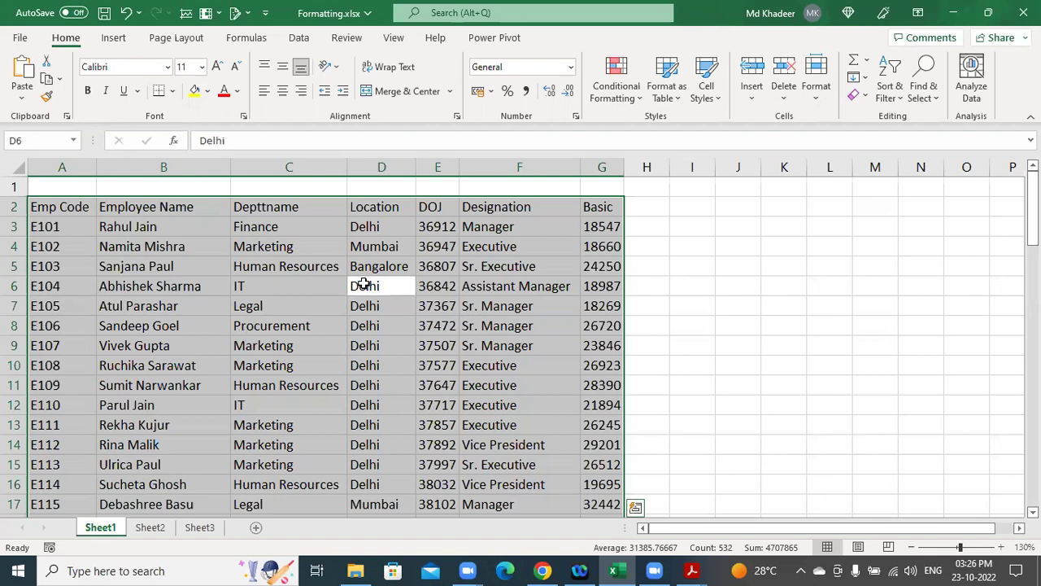
pyautogui.click(304, 285)
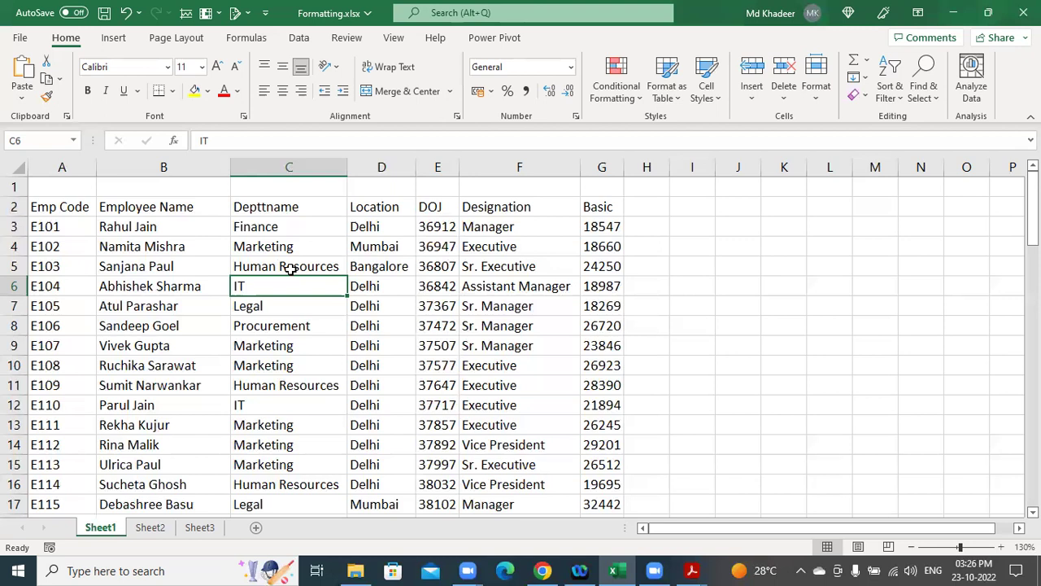
pyautogui.click(67, 204)
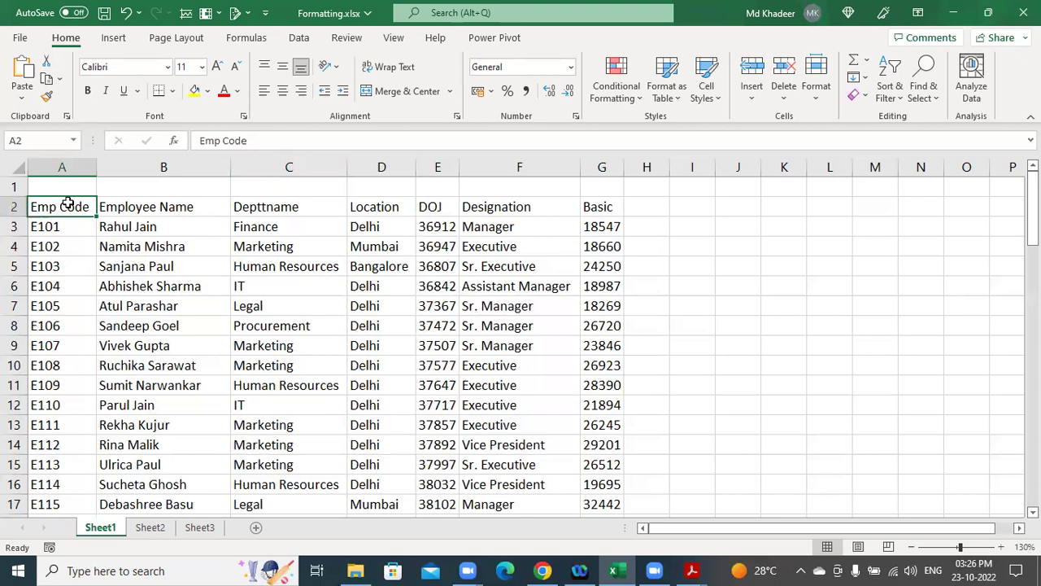
pyautogui.press('End')
pyautogui.press('End')
pyautogui.press('End')
pyautogui.scroll(-20, 523, 426)
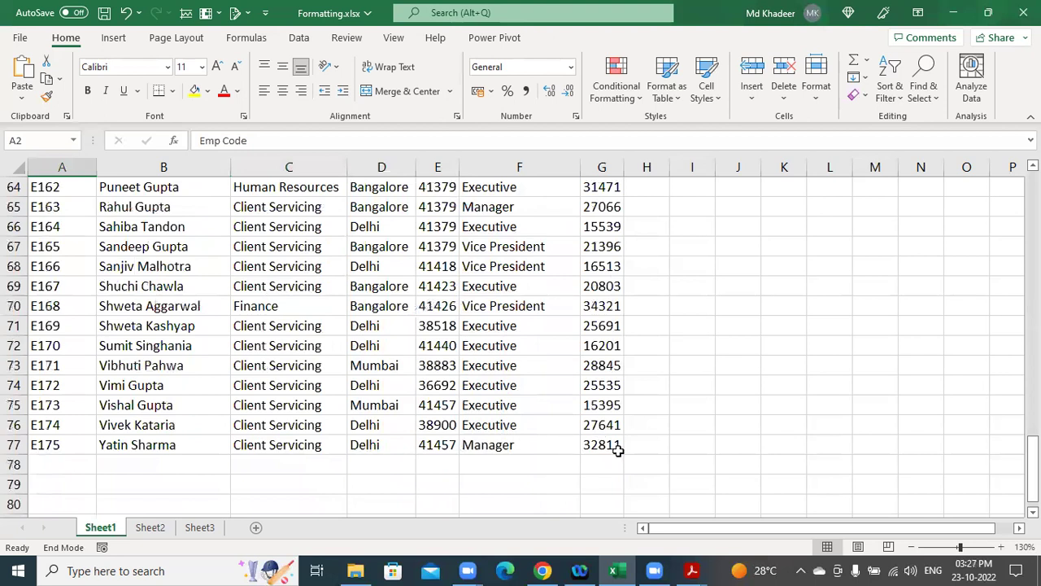
pyautogui.scroll(20, 311, 328)
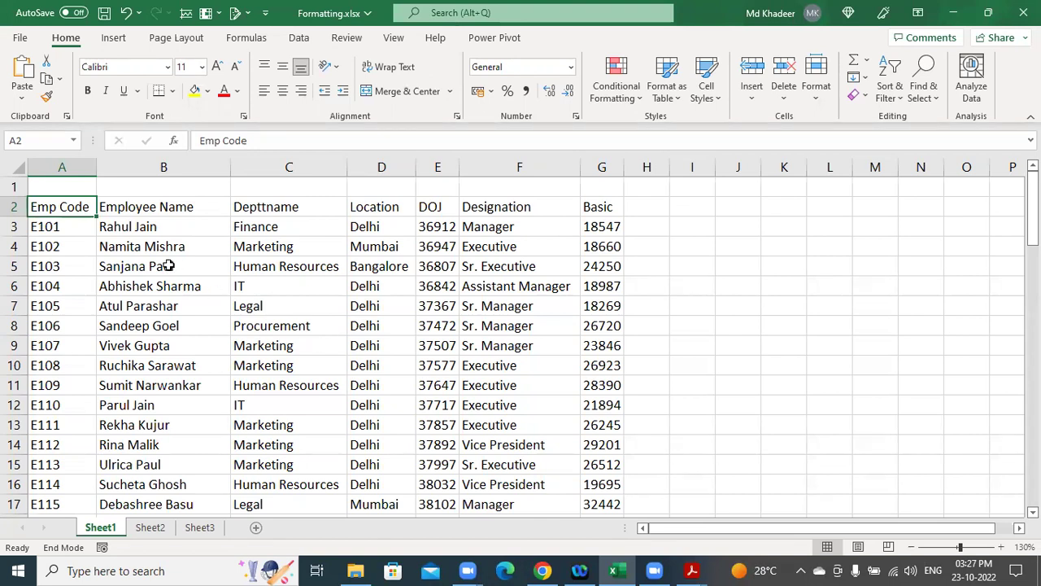
pyautogui.hotkey('shift', 'Right')
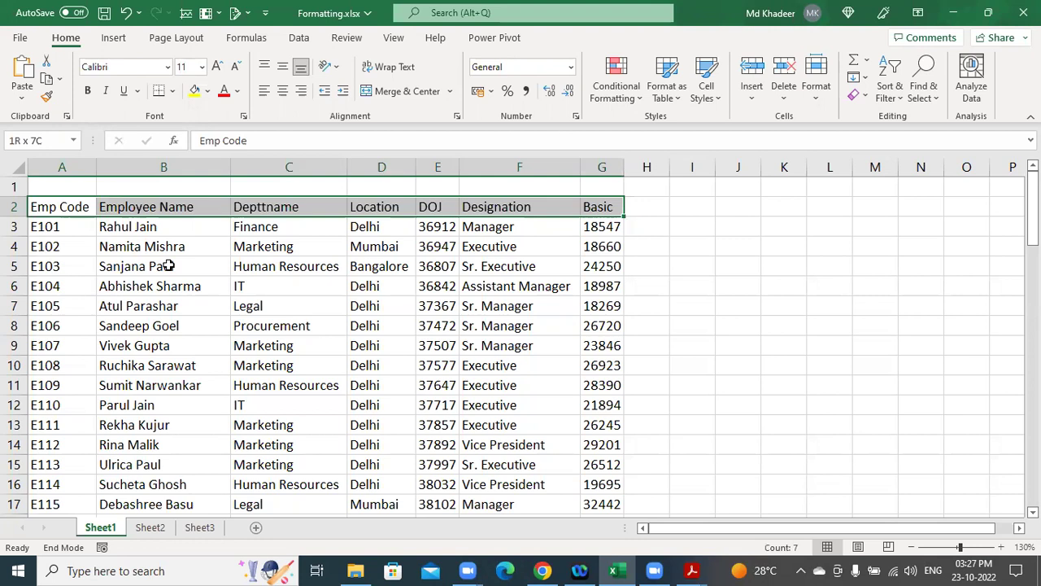
pyautogui.hotkey('ctrl', 'shift', 'Down')
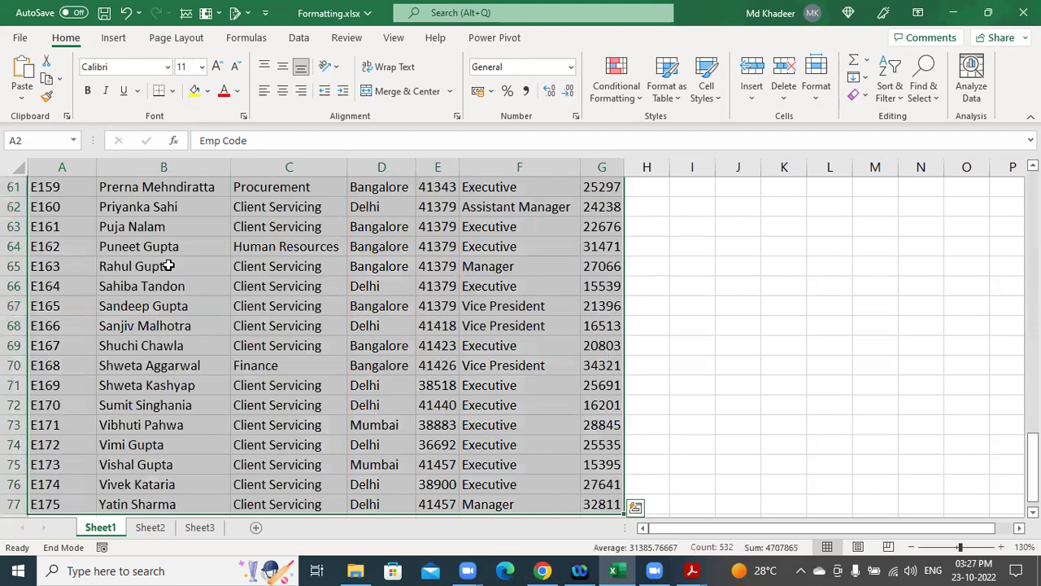
pyautogui.press('Left')
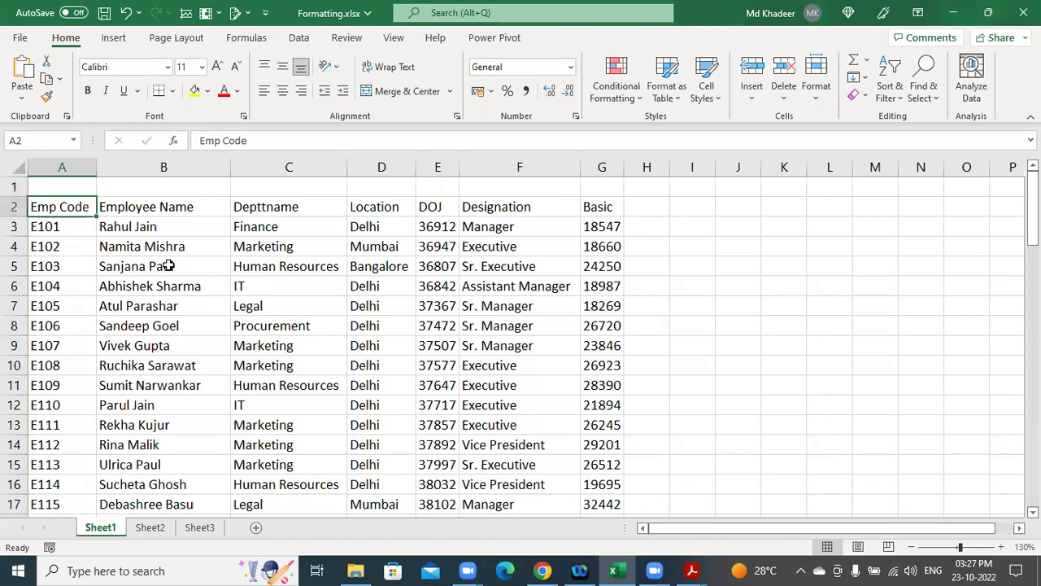
pyautogui.hotkey('ctrl', 'shift', 'Right')
pyautogui.hotkey('ctrl', 'shift', 'Down')
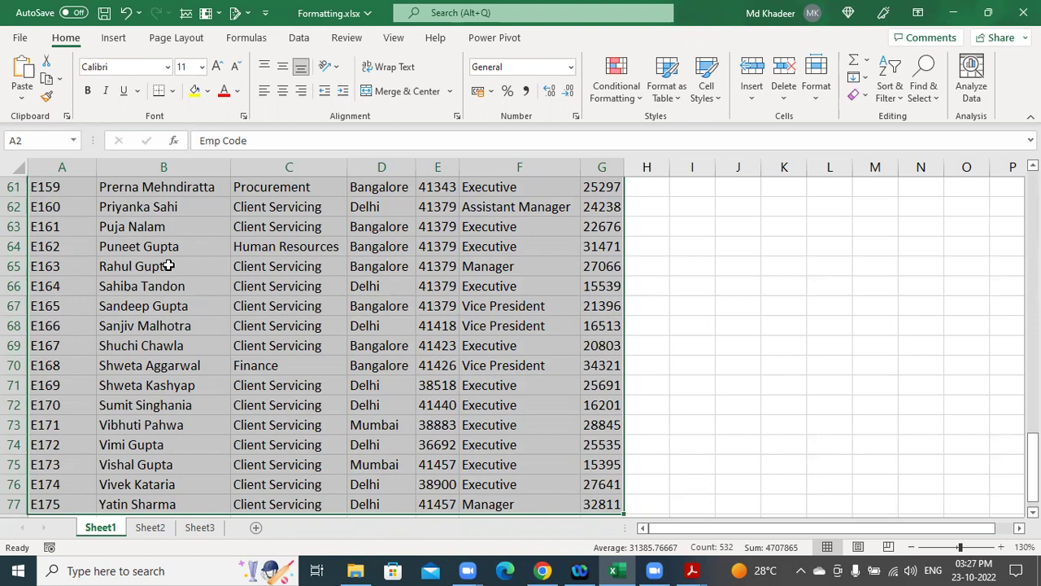
pyautogui.hotkey('ctrl', 'Home')
pyautogui.press('Down')
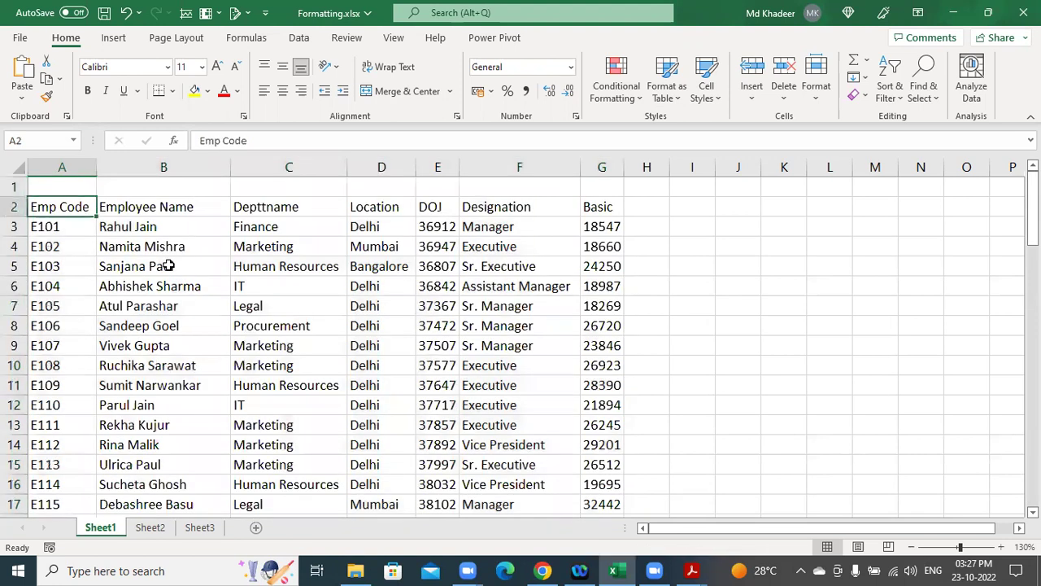
pyautogui.hotkey('ctrl', 'shift', 'End')
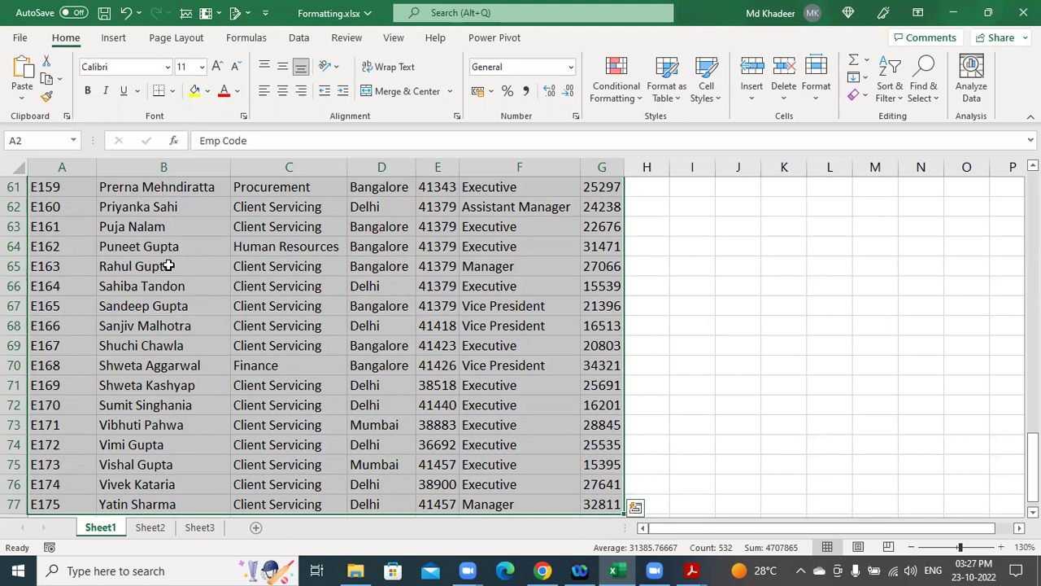
pyautogui.hotkey('ctrl', 'Home')
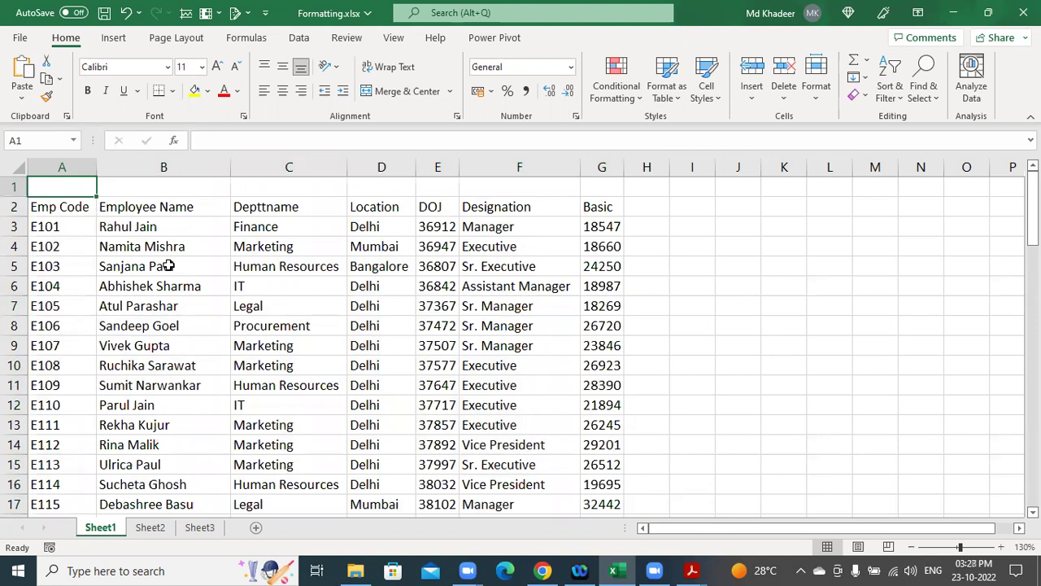
pyautogui.press('Down')
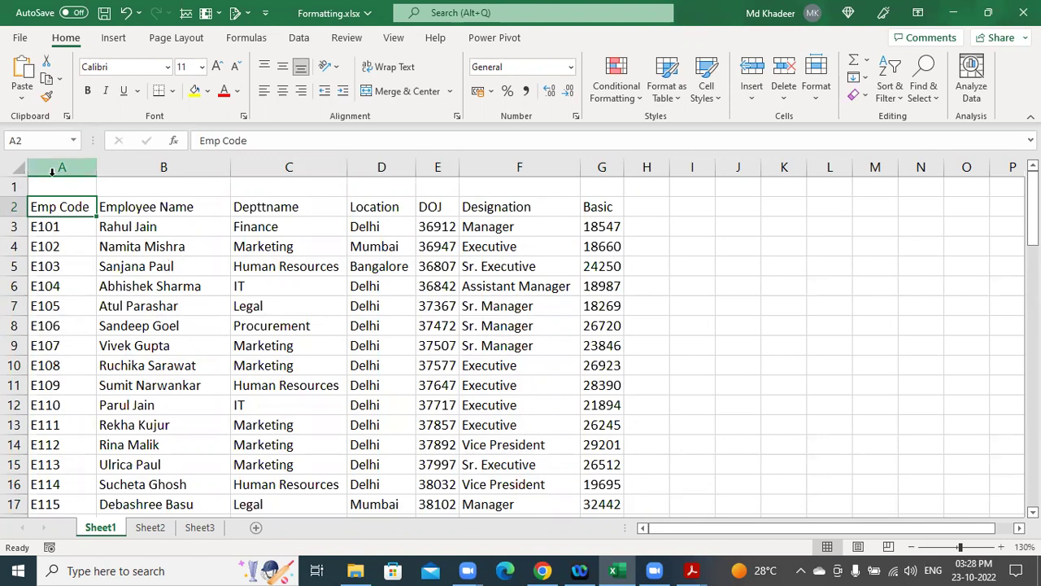
pyautogui.click(11, 168)
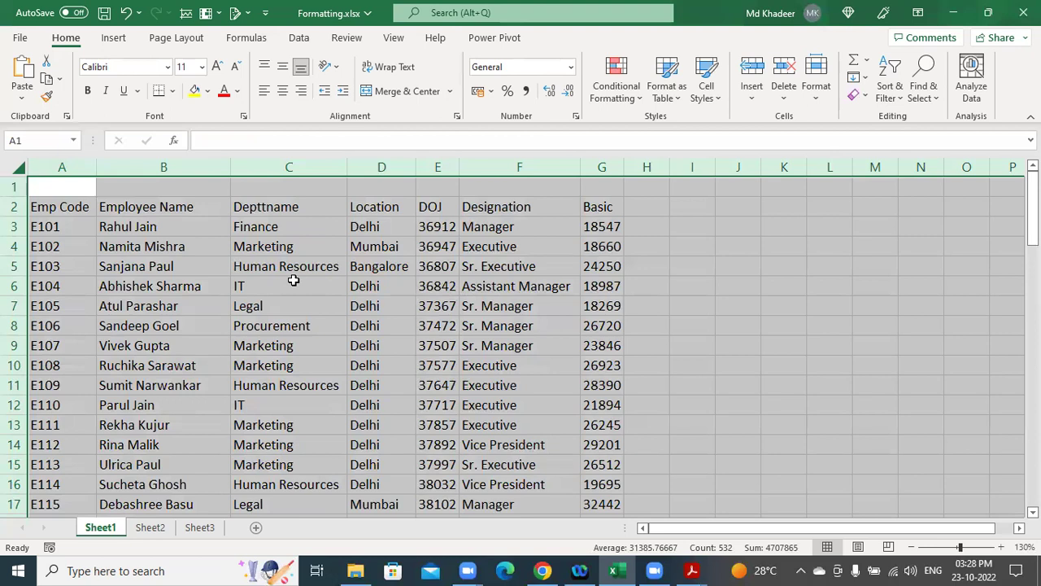
pyautogui.click(235, 279)
pyautogui.hotkey('ctrl', 'a')
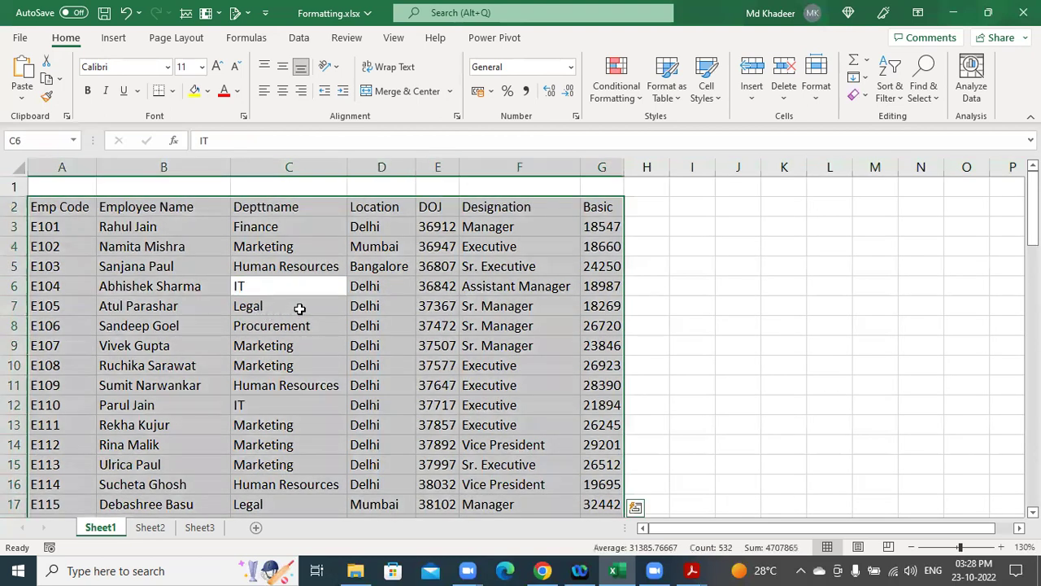
pyautogui.click(300, 308)
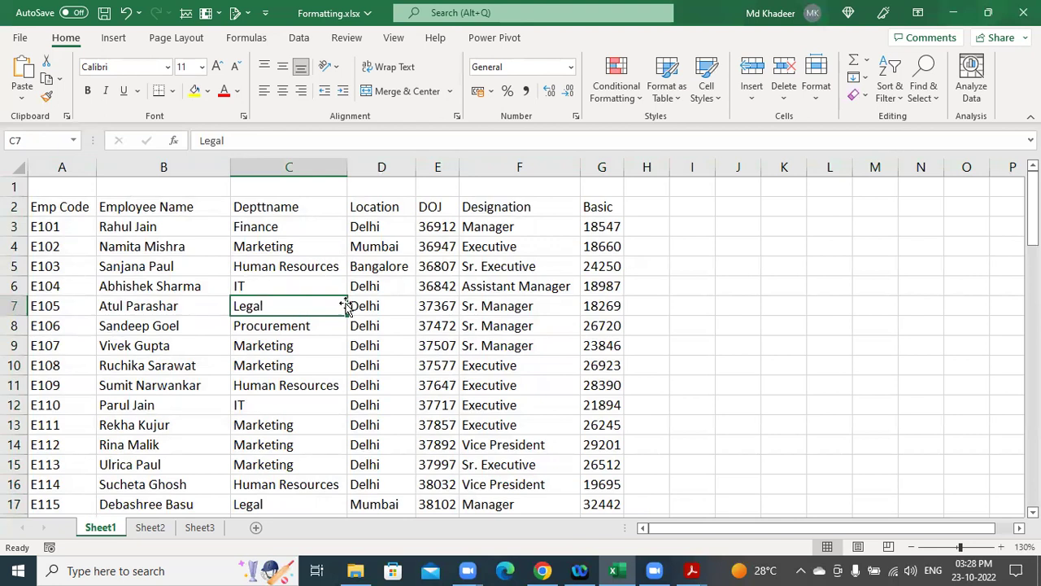
pyautogui.click(47, 213)
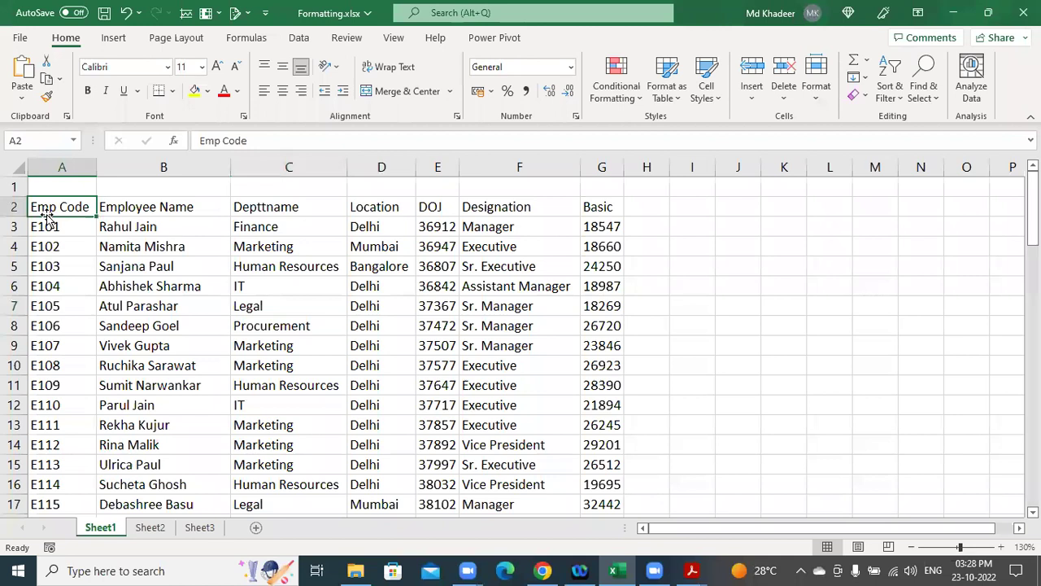
pyautogui.hotkey('ctrl', 'shift', 'Right')
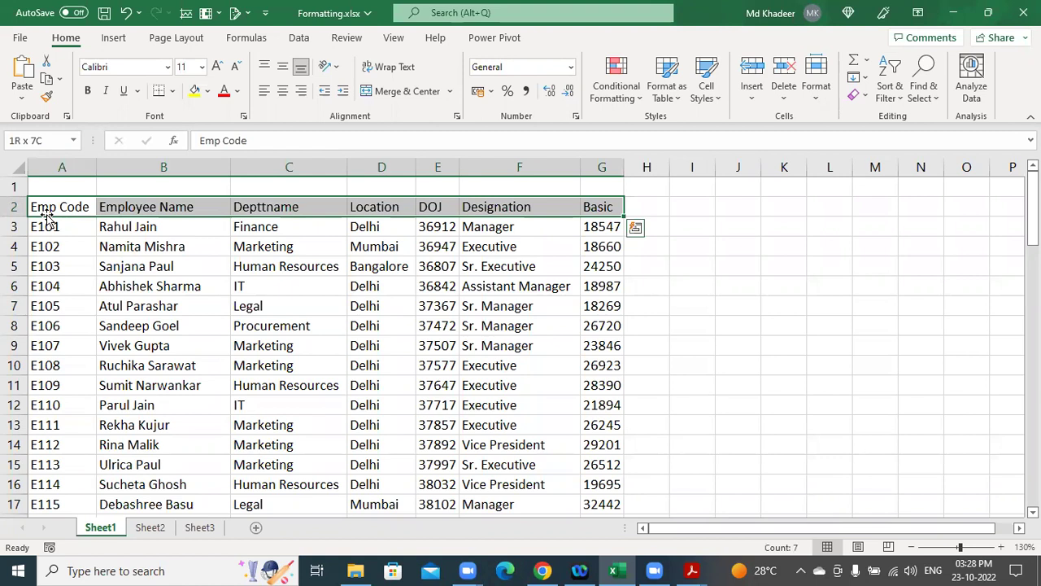
pyautogui.click(279, 370)
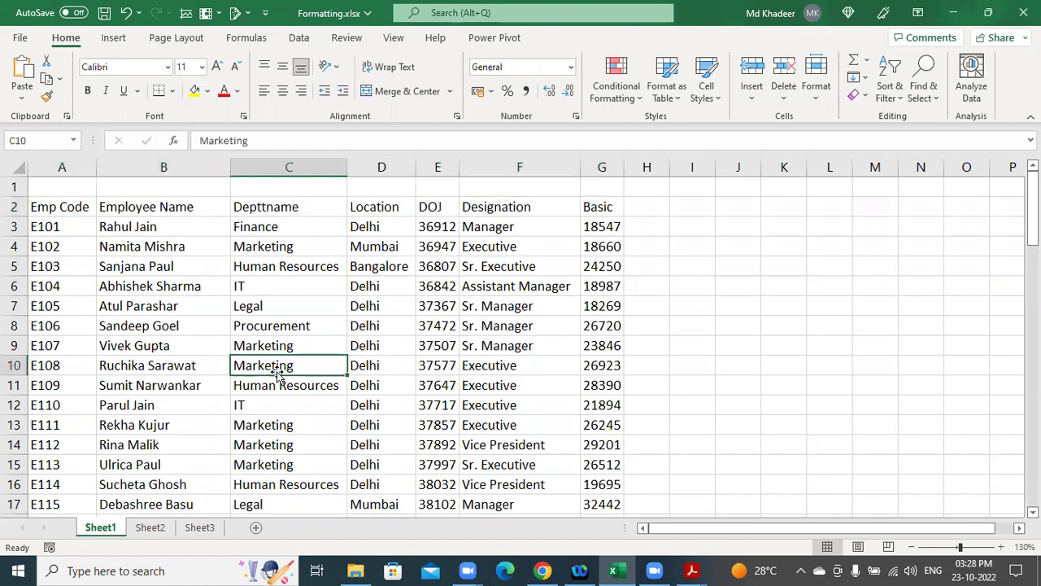
pyautogui.click(312, 340)
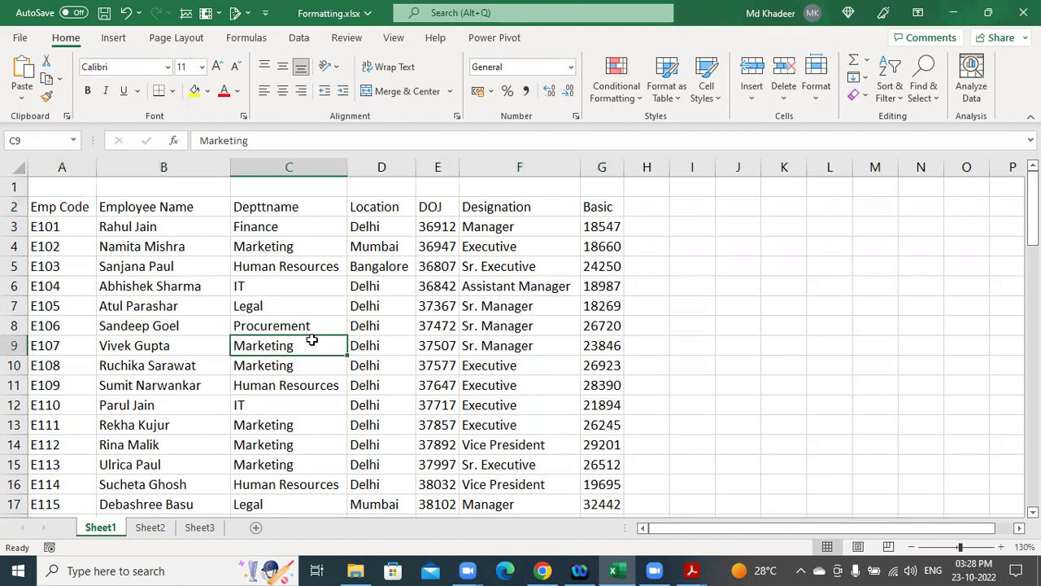
pyautogui.hotkey('ctrl', 'a')
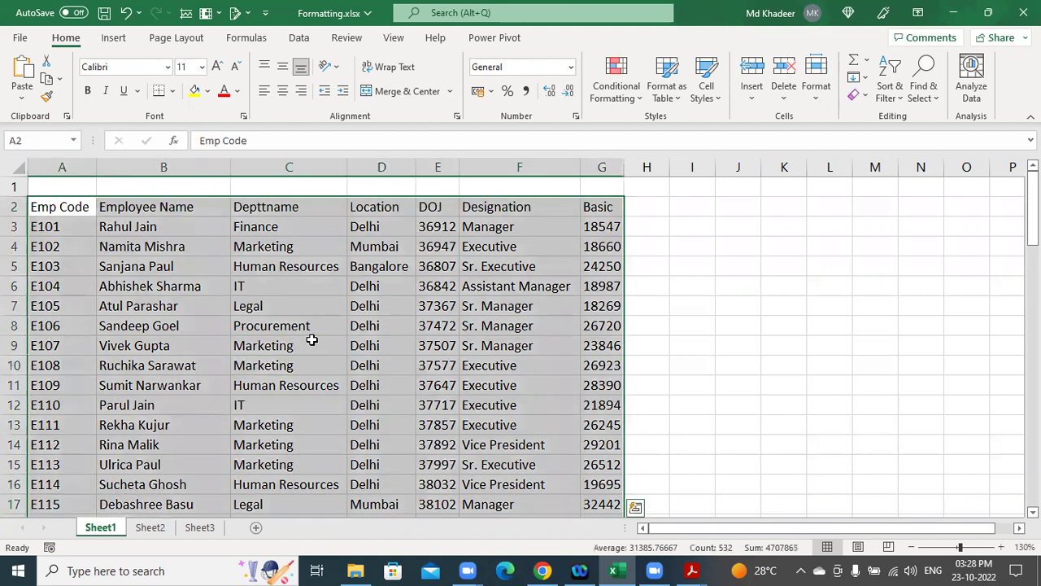
pyautogui.click(312, 340)
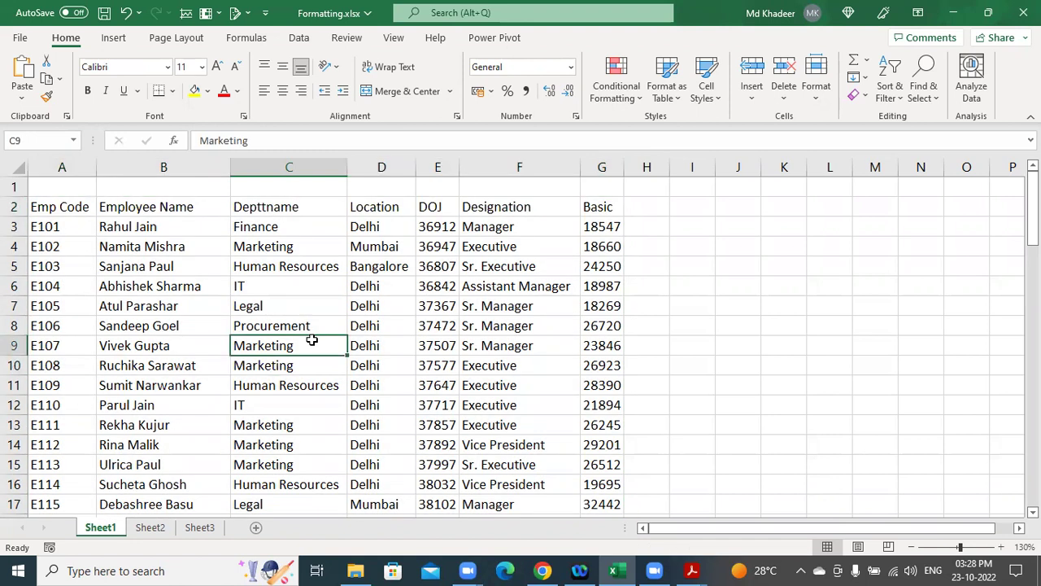
pyautogui.hotkey('ctrl', 'a')
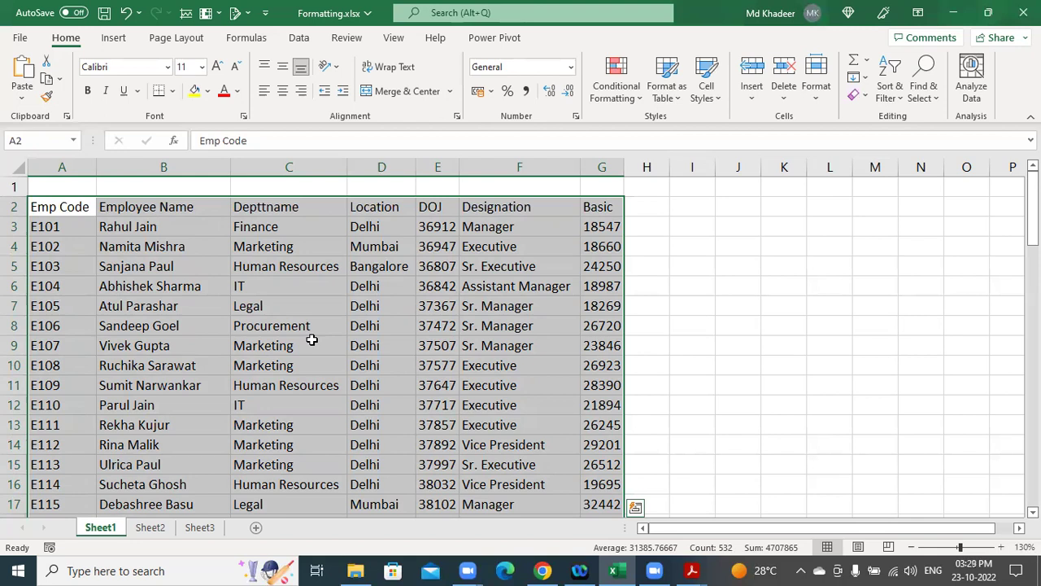
pyautogui.click(311, 340)
pyautogui.hotkey('ctrl', 'a')
pyautogui.hotkey('ctrl', 't')
pyautogui.click(316, 327)
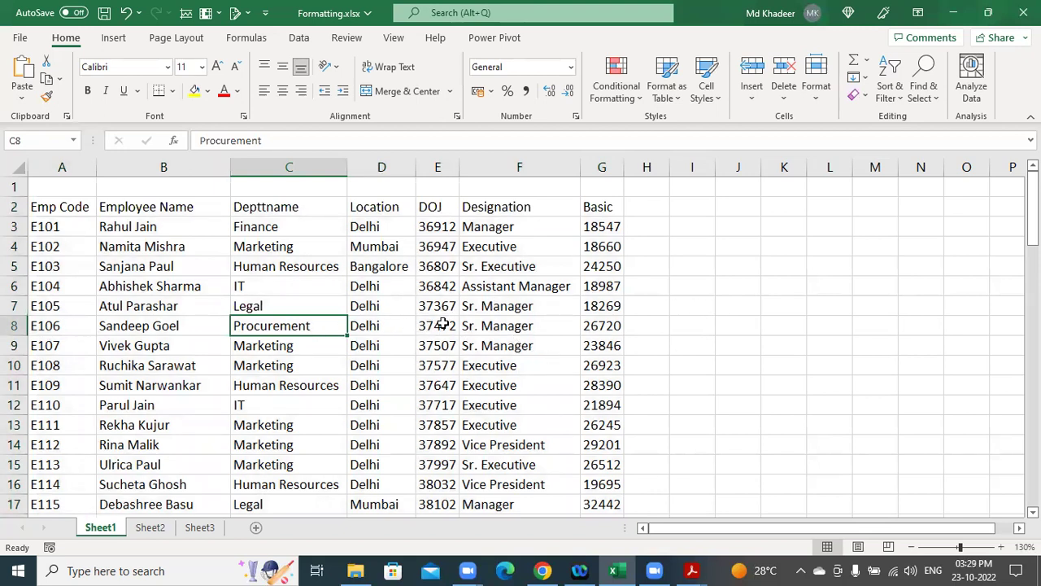
pyautogui.hotkey('ctrl', 'a')
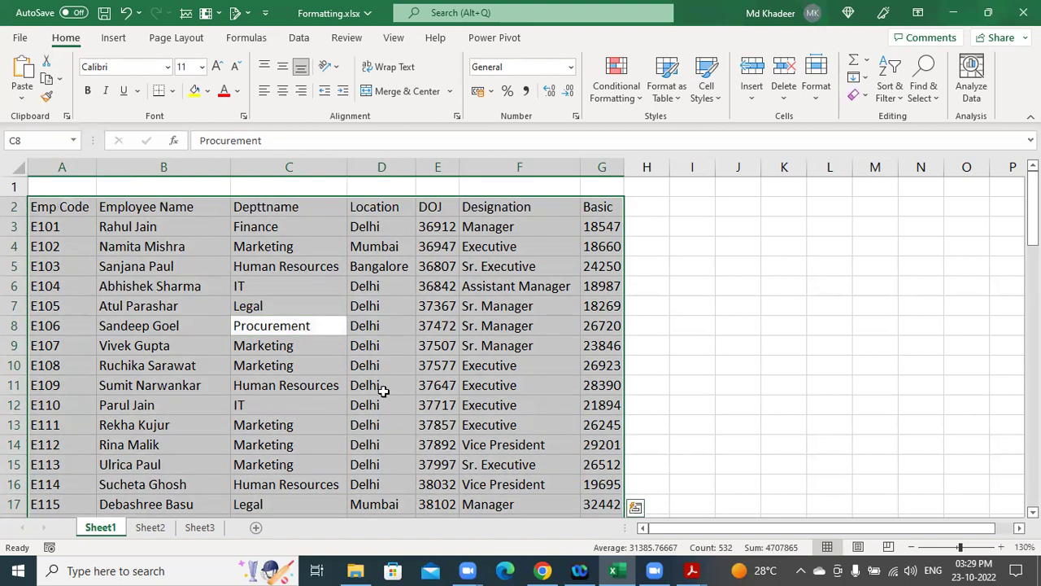
pyautogui.click(779, 305)
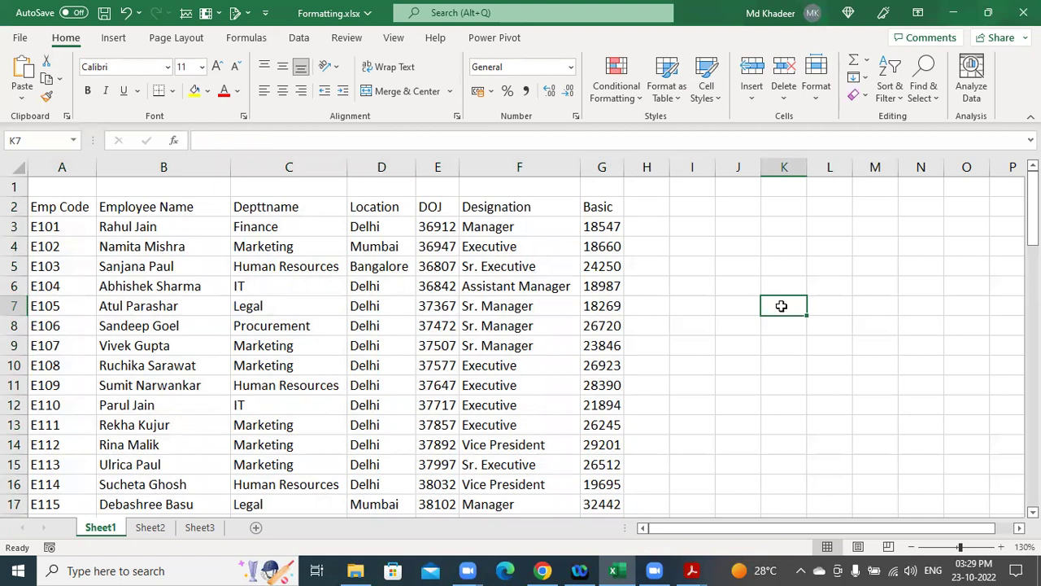
pyautogui.hotkey('ctrl', 'a')
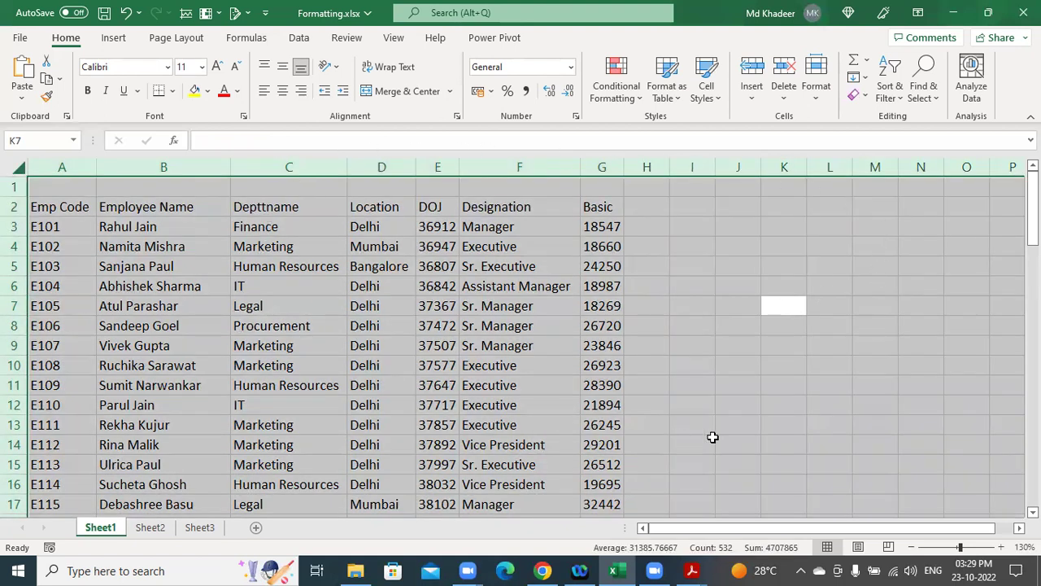
pyautogui.click(438, 364)
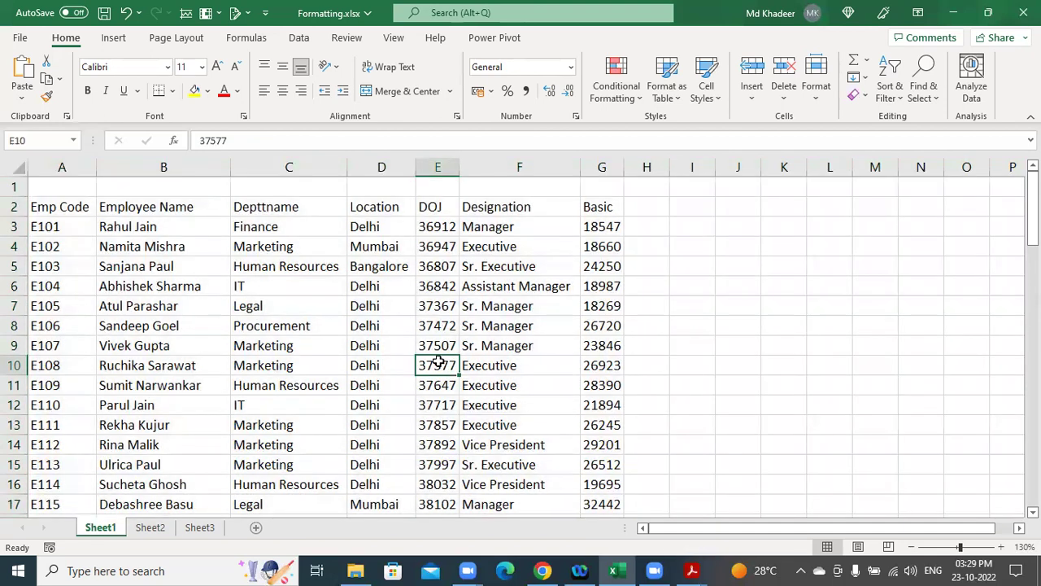
pyautogui.hotkey('ctrl', 'a')
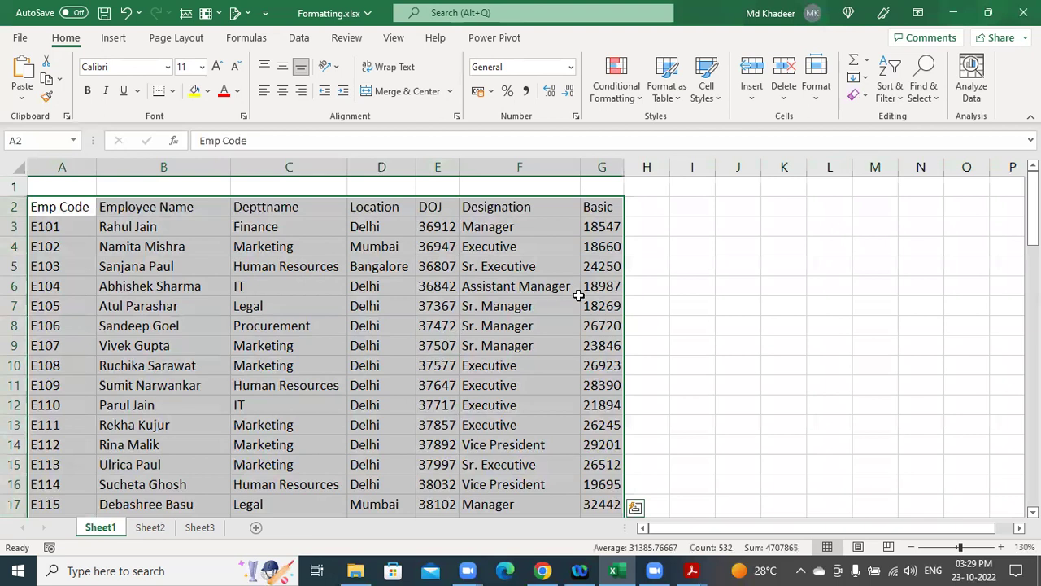
pyautogui.click(744, 308)
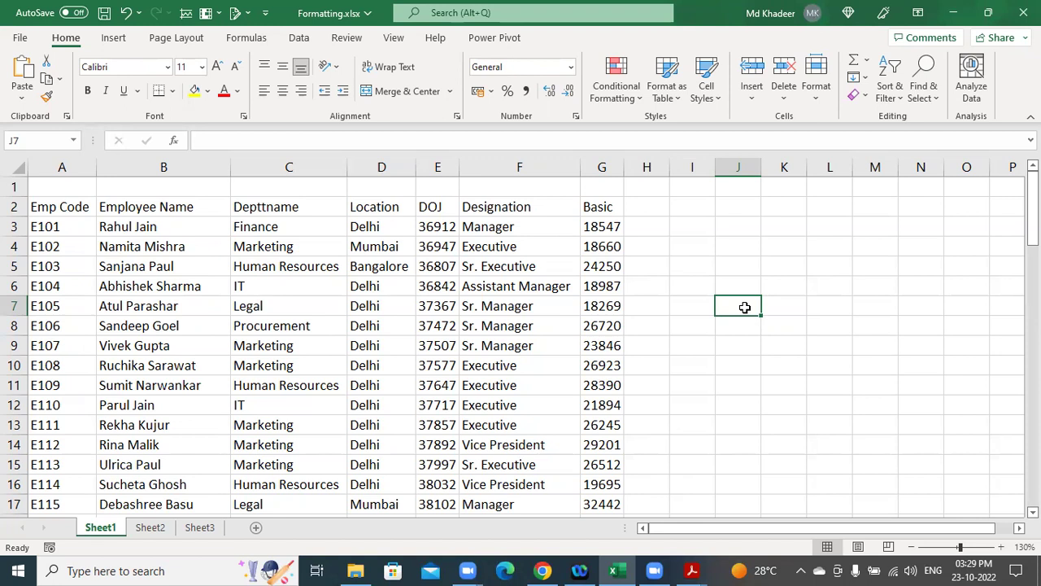
pyautogui.click(536, 345)
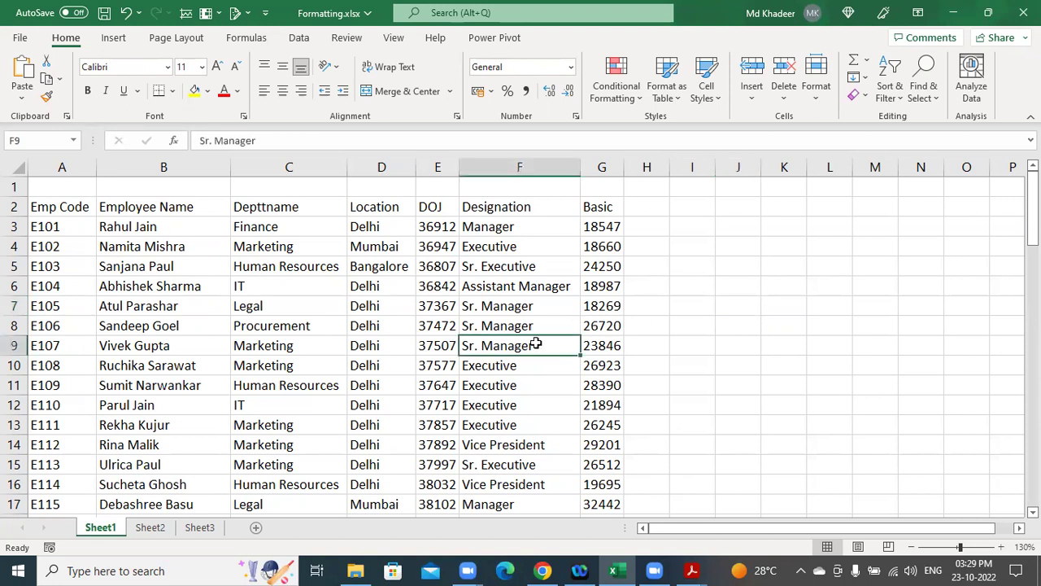
pyautogui.hotkey('ctrl', 'a')
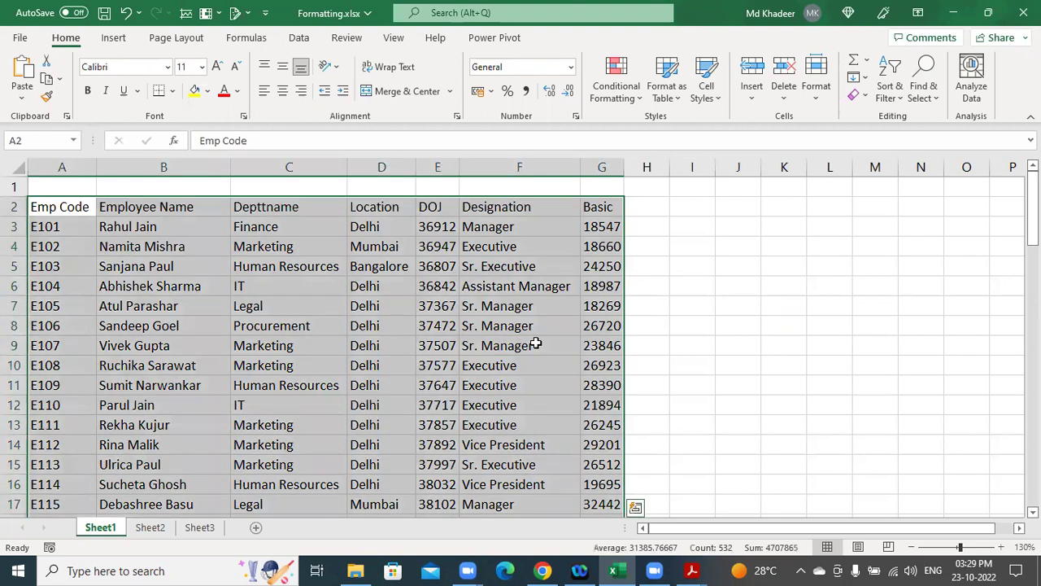
pyautogui.click(767, 269)
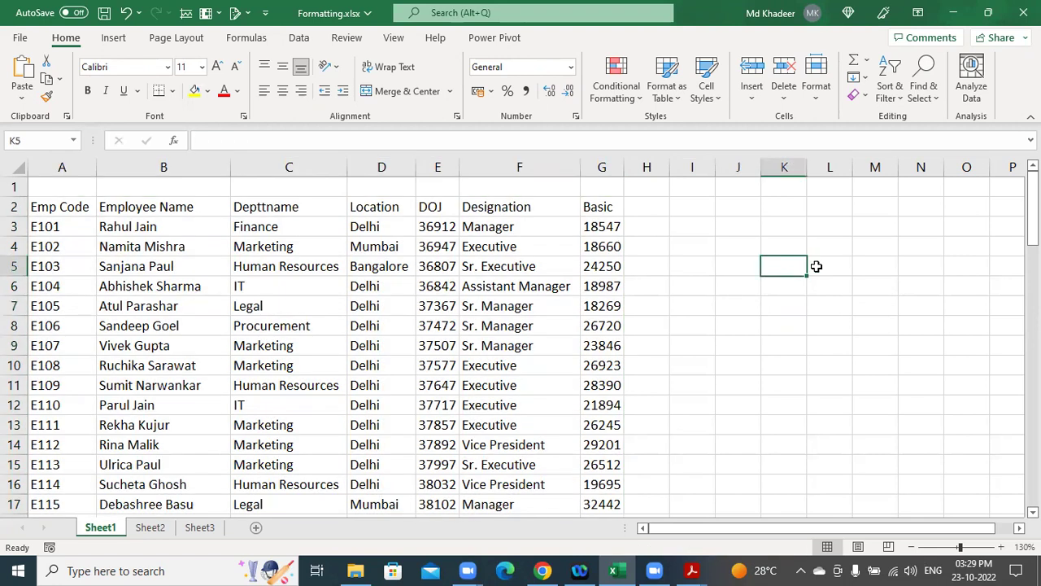
# Enter the note 'Ctrl + *' in K5, then select the whole employee table from E8.
pyautogui.write('Ctrl + *')
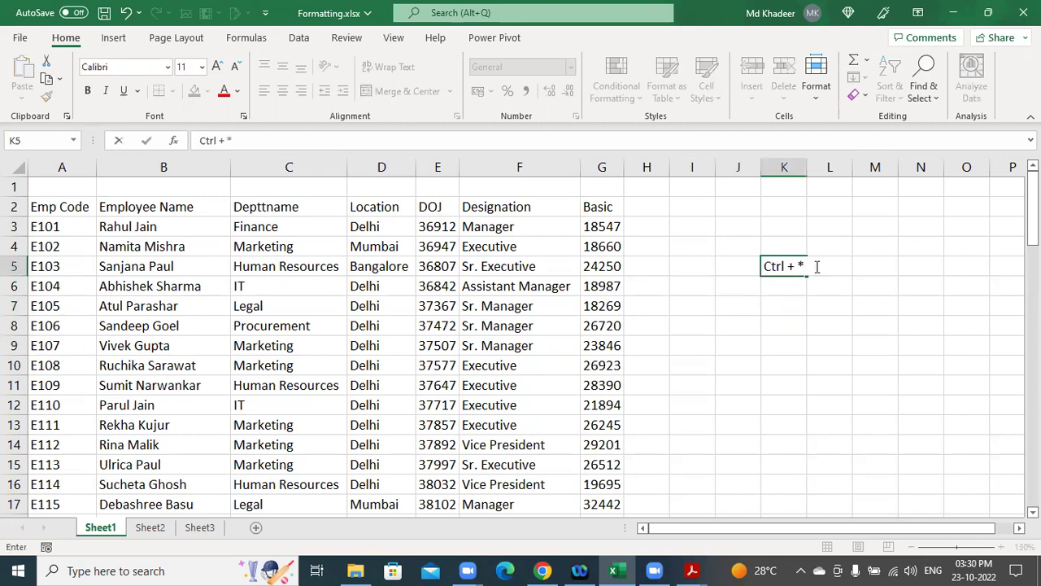
pyautogui.press('Return')
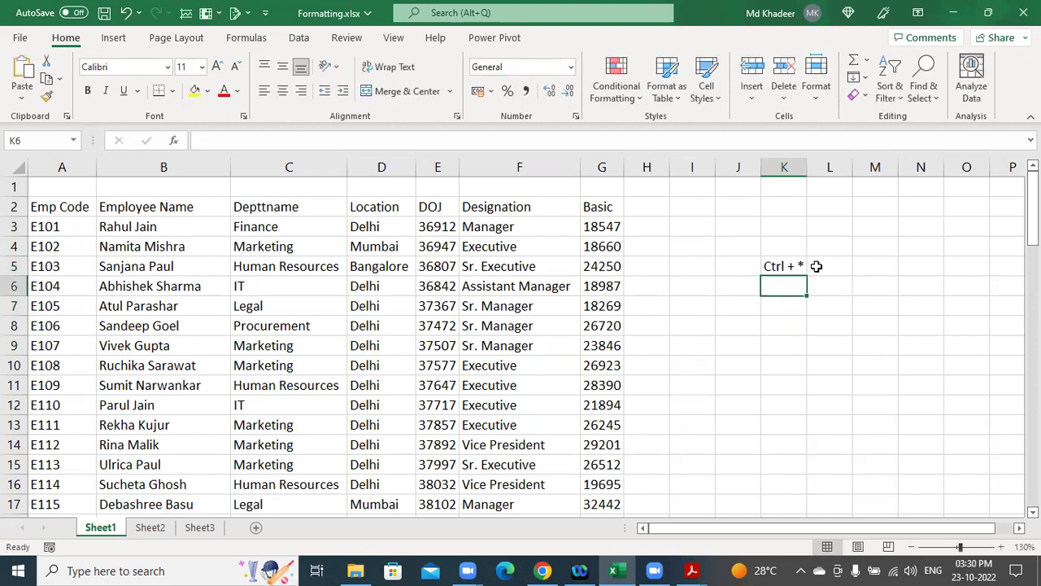
pyautogui.click(440, 329)
pyautogui.hotkey('ctrl', 'shift', '8')
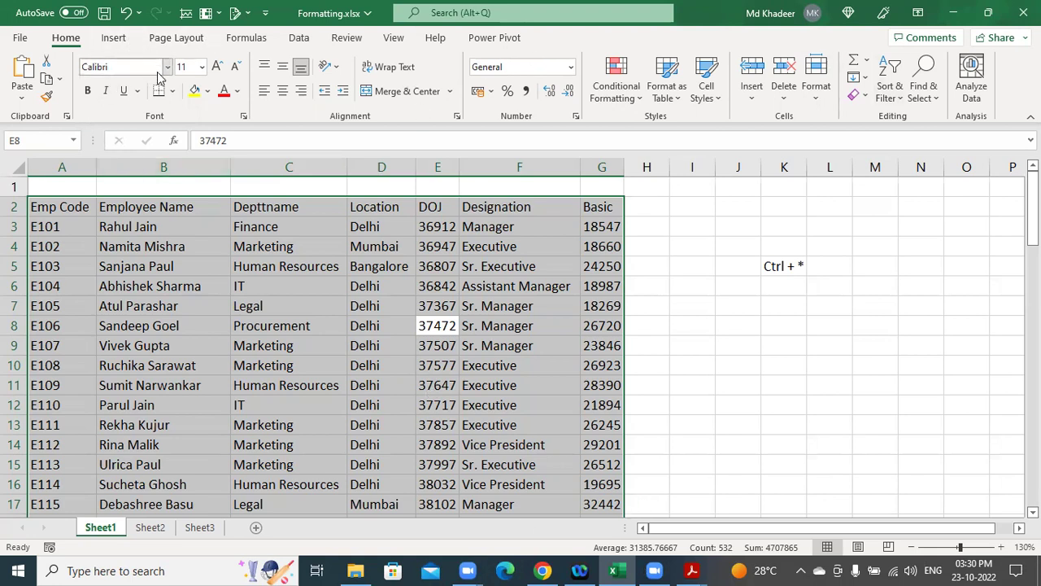
# Look over the border list and cell menu, then apply All Borders to the table.
pyautogui.click(174, 92)
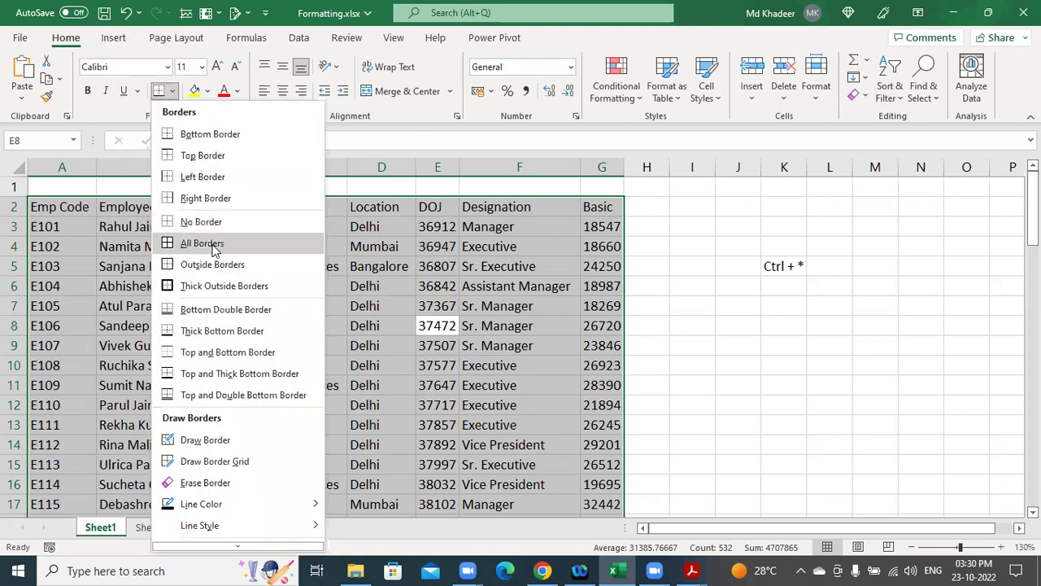
pyautogui.press('Escape')
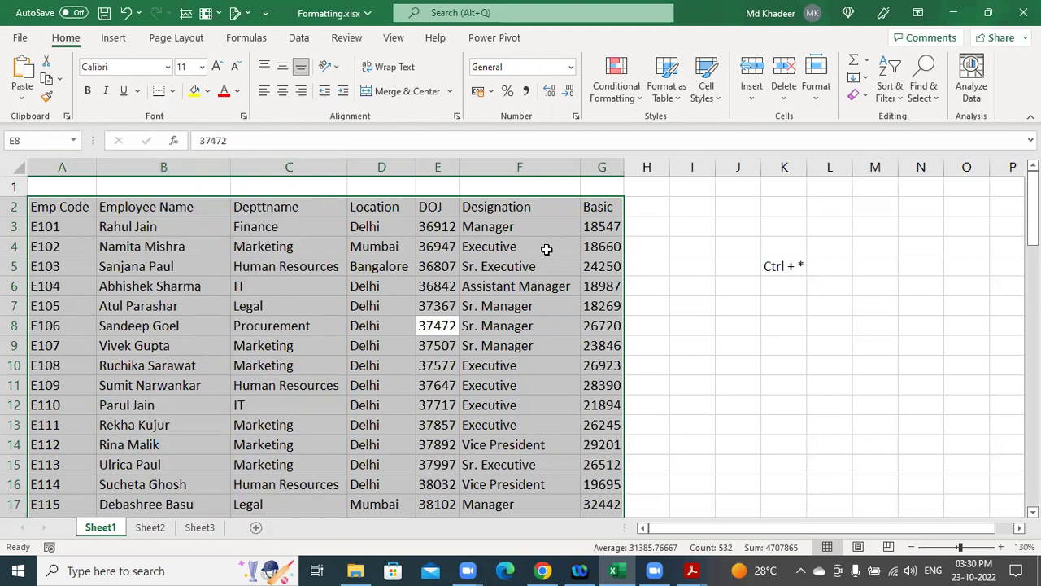
pyautogui.rightClick(318, 283)
pyautogui.press('Escape')
pyautogui.rightClick(317, 282)
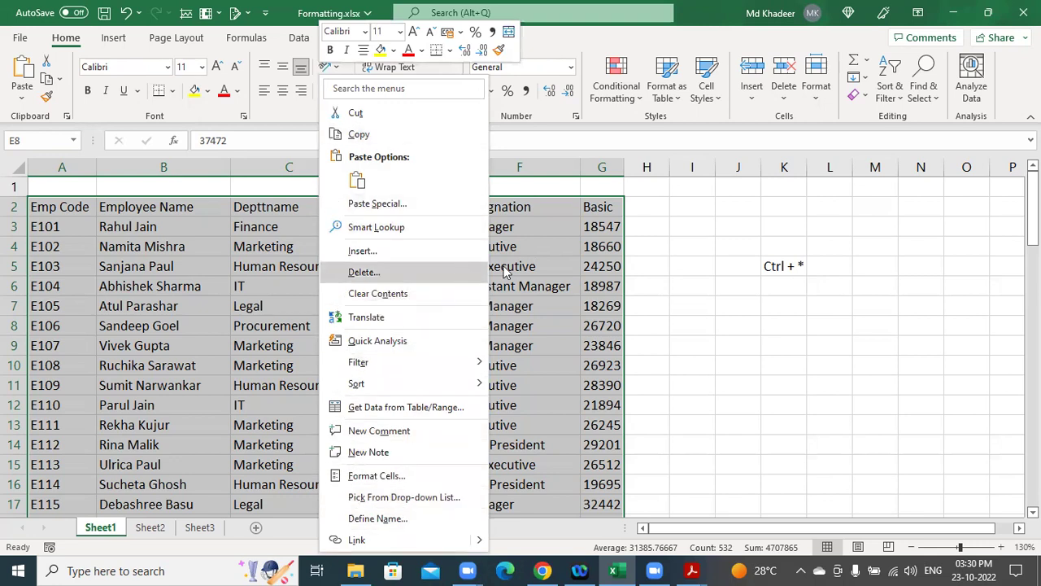
pyautogui.press('Escape')
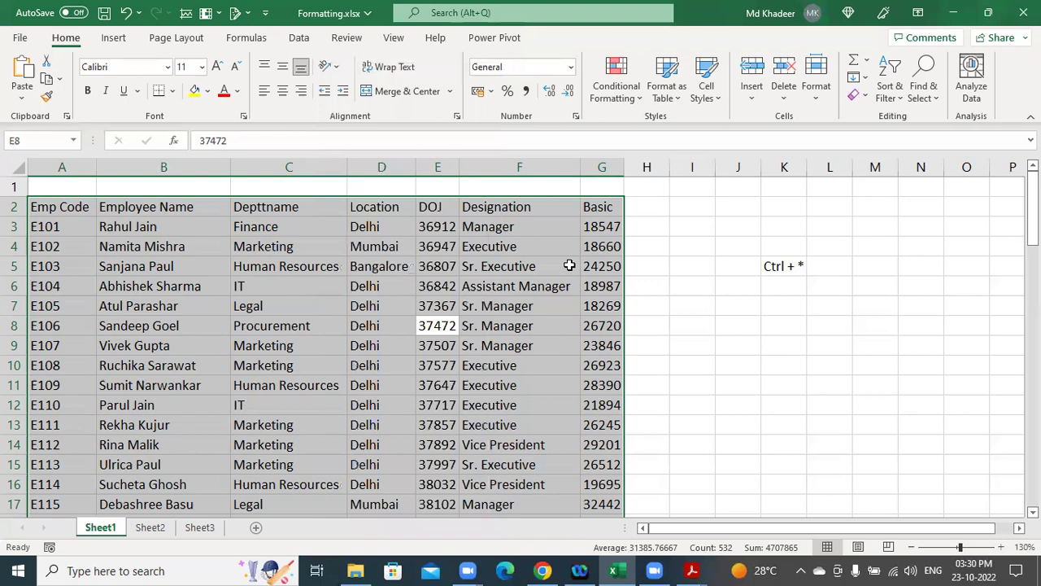
pyautogui.press('alt')
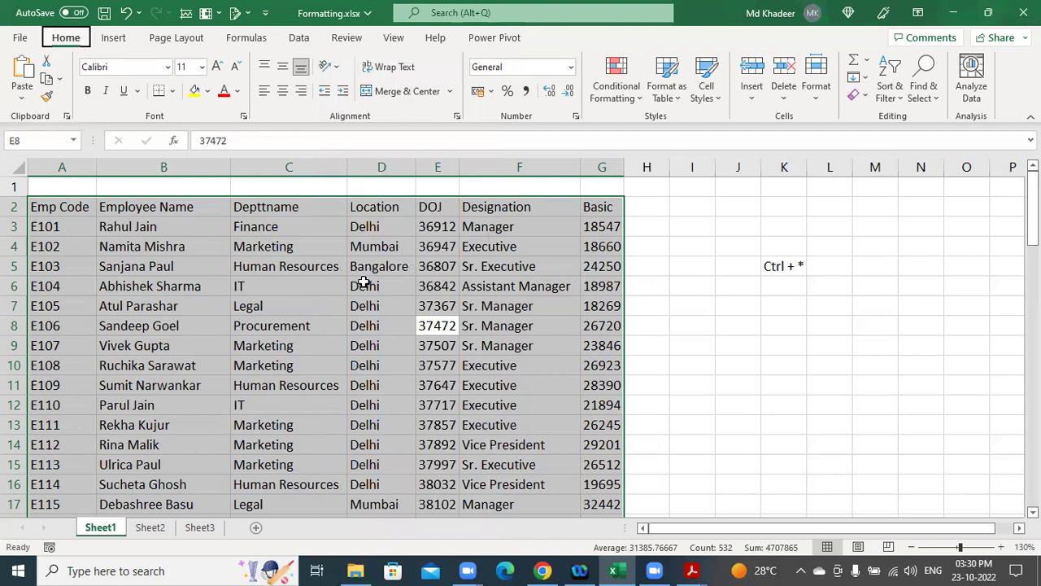
pyautogui.press('h')
pyautogui.press('b')
pyautogui.press('a')
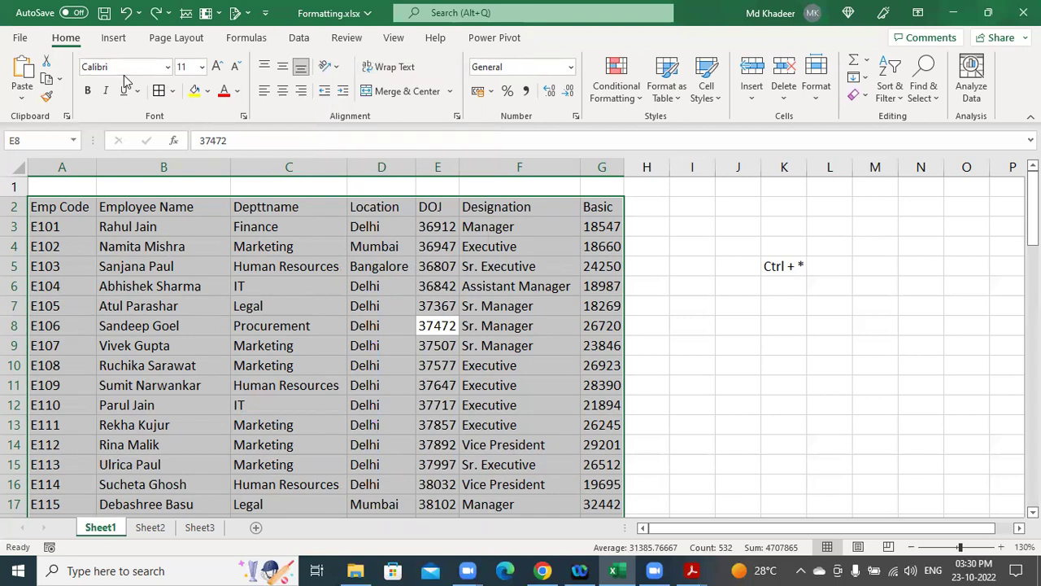
# Reapply All Borders from the Borders menu, deselect to check the grid, and select A2.
pyautogui.press('alt')
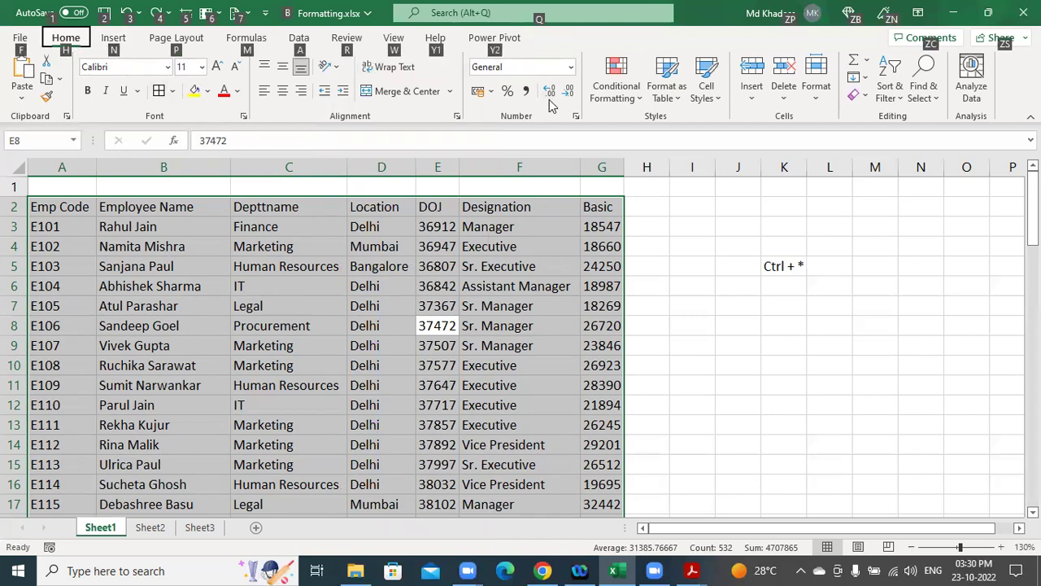
pyautogui.click(73, 47)
pyautogui.hotkey('alt', 'h')
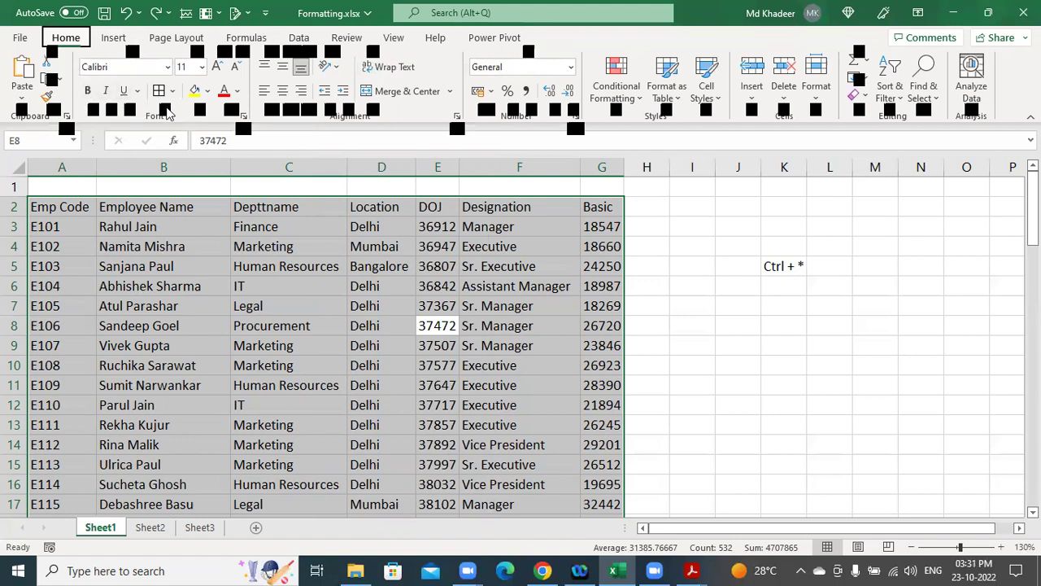
pyautogui.press('b')
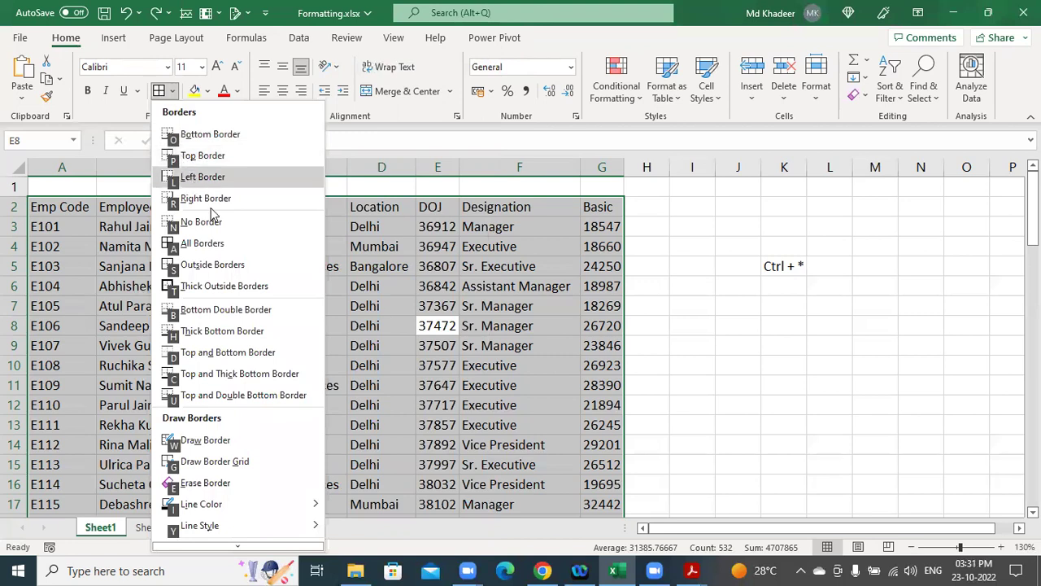
pyautogui.click(219, 245)
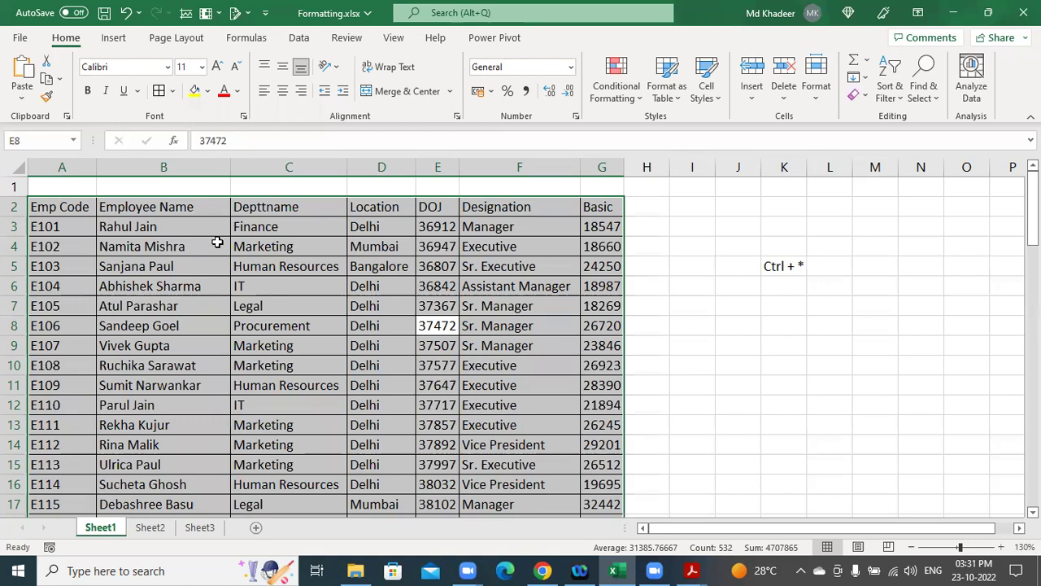
pyautogui.click(330, 227)
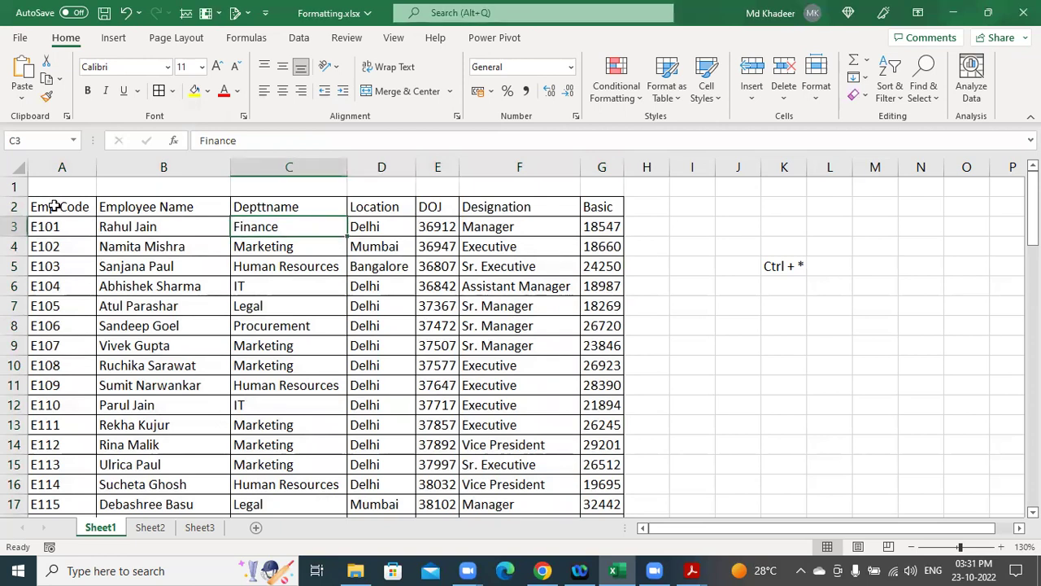
pyautogui.click(40, 206)
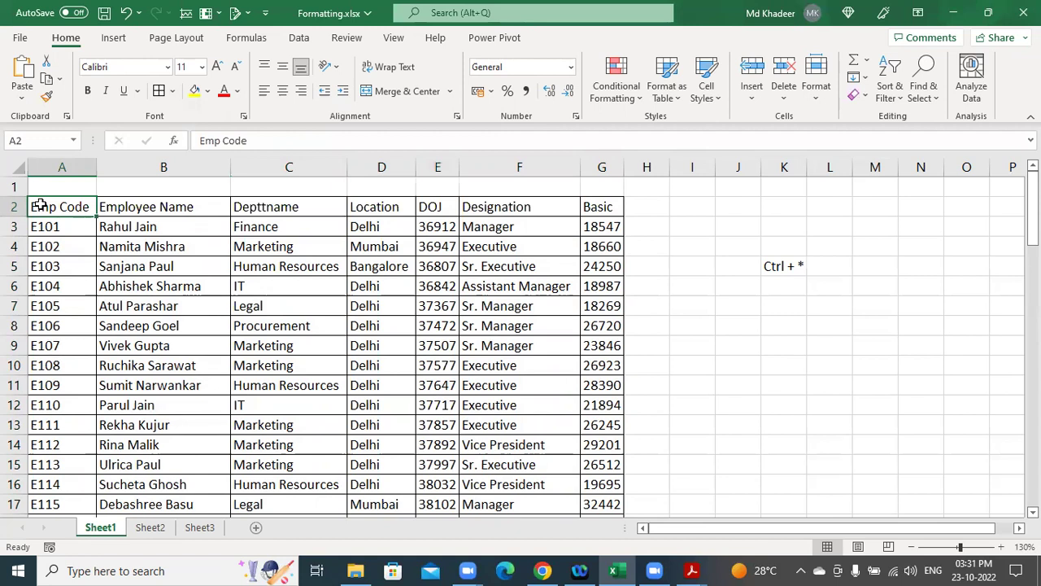
# Extend the selection from A2 across the header row to G2.
pyautogui.hotkey('ctrl', 'shift', 'Right')
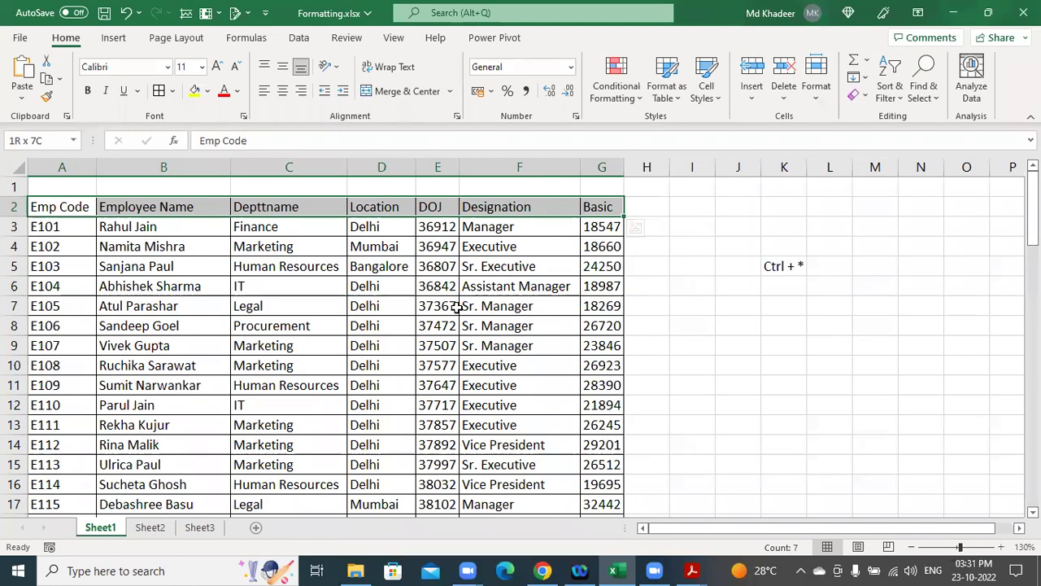
# Try bold, underline and italic on the A2:G2 header row, leaving it bold only.
pyautogui.hotkey('ctrl', 'b')
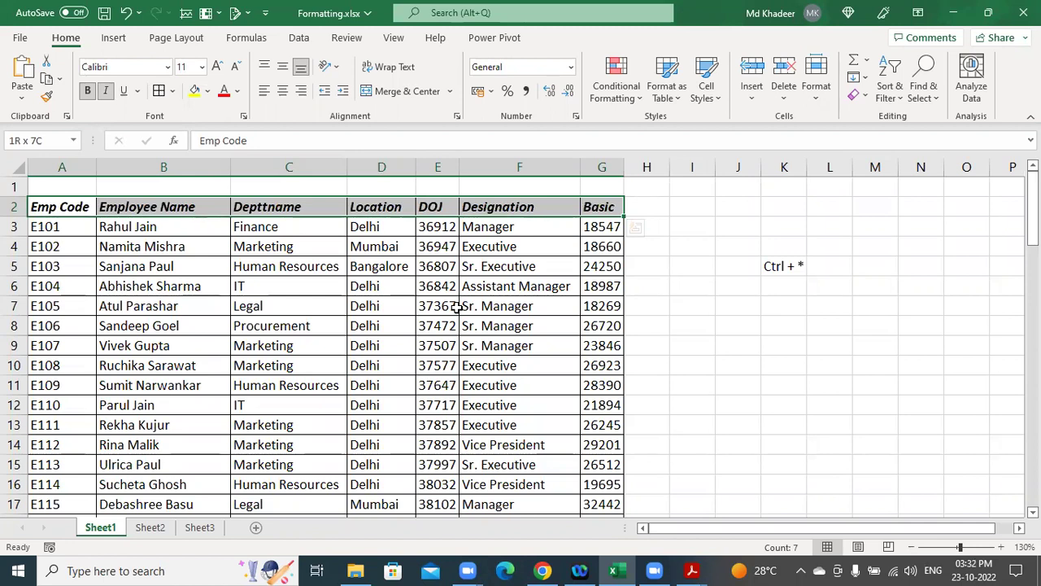
pyautogui.hotkey('ctrl', 'u')
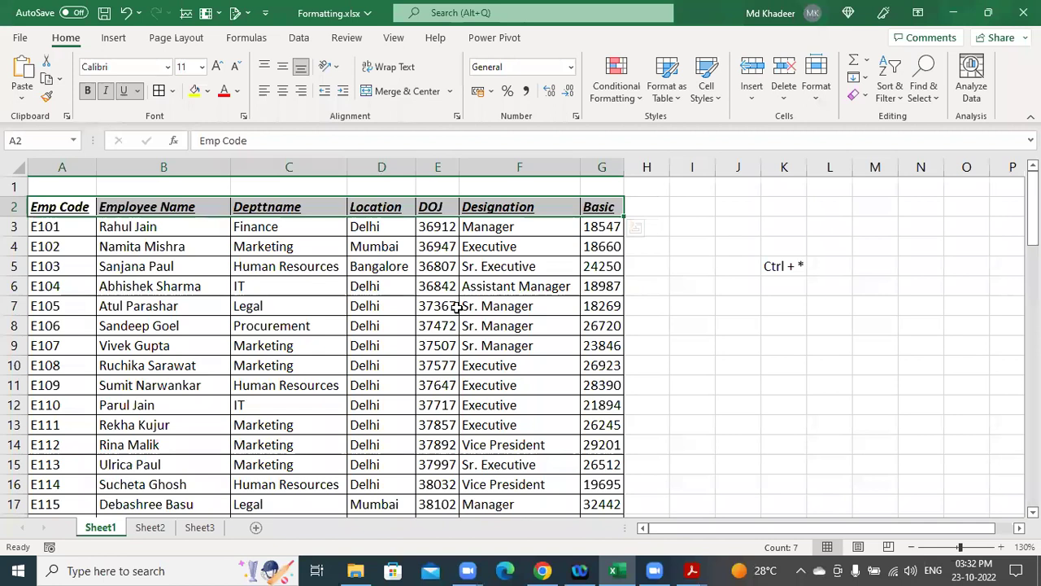
pyautogui.hotkey('ctrl', 'b')
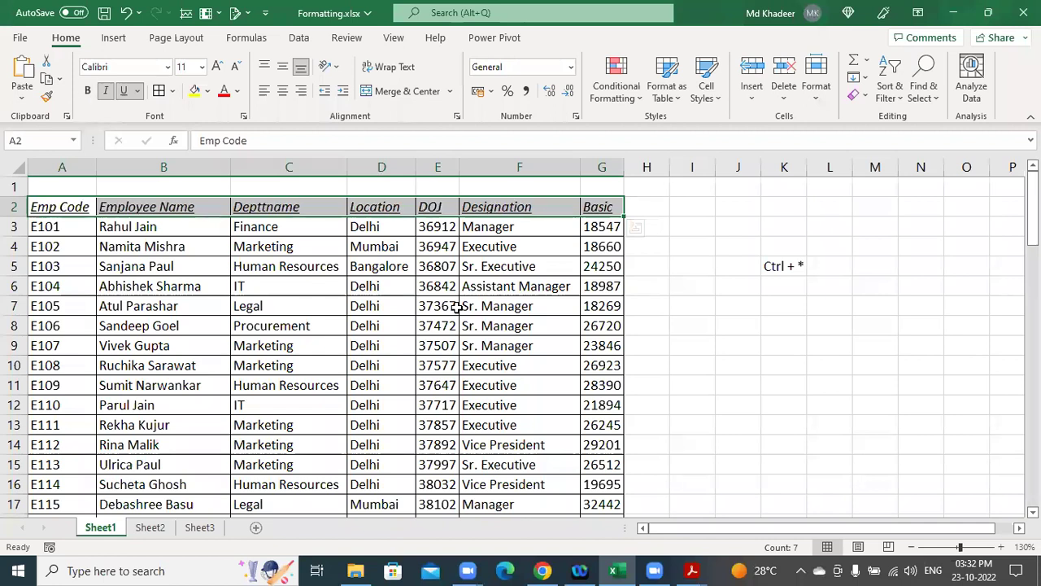
pyautogui.hotkey('ctrl', 'i')
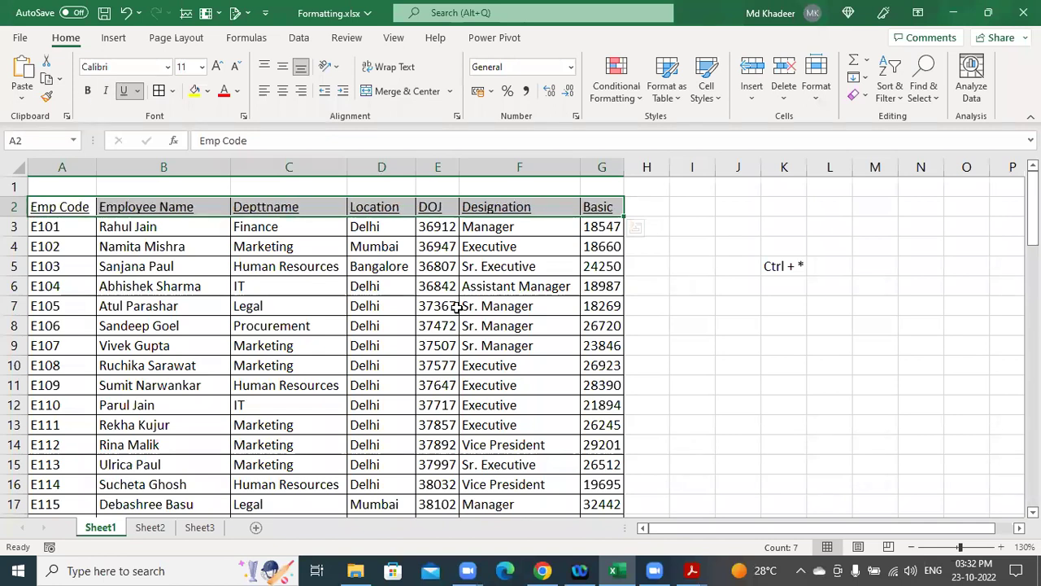
pyautogui.hotkey('ctrl', 'u')
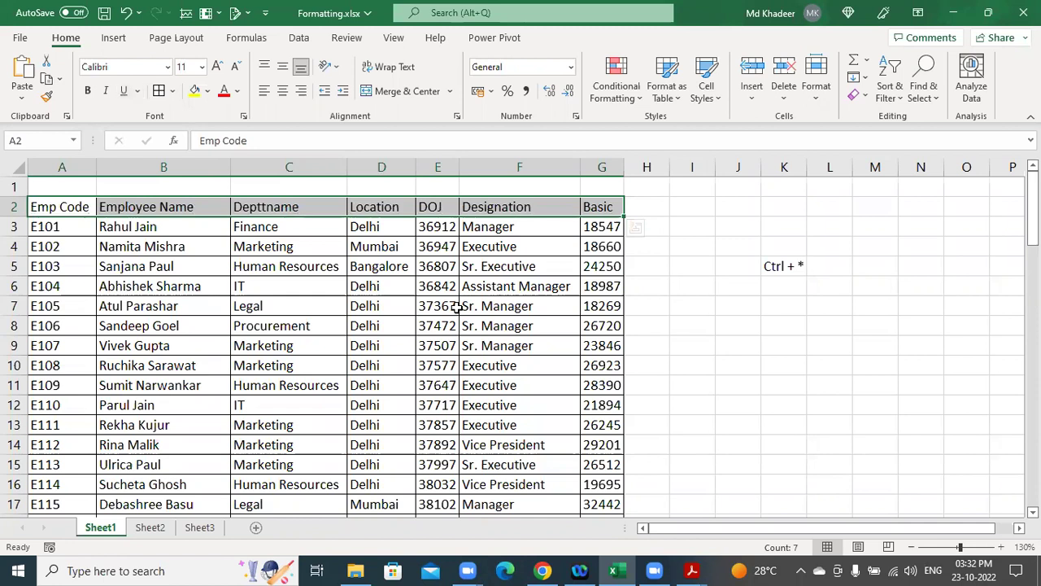
pyautogui.hotkey('ctrl', 'b')
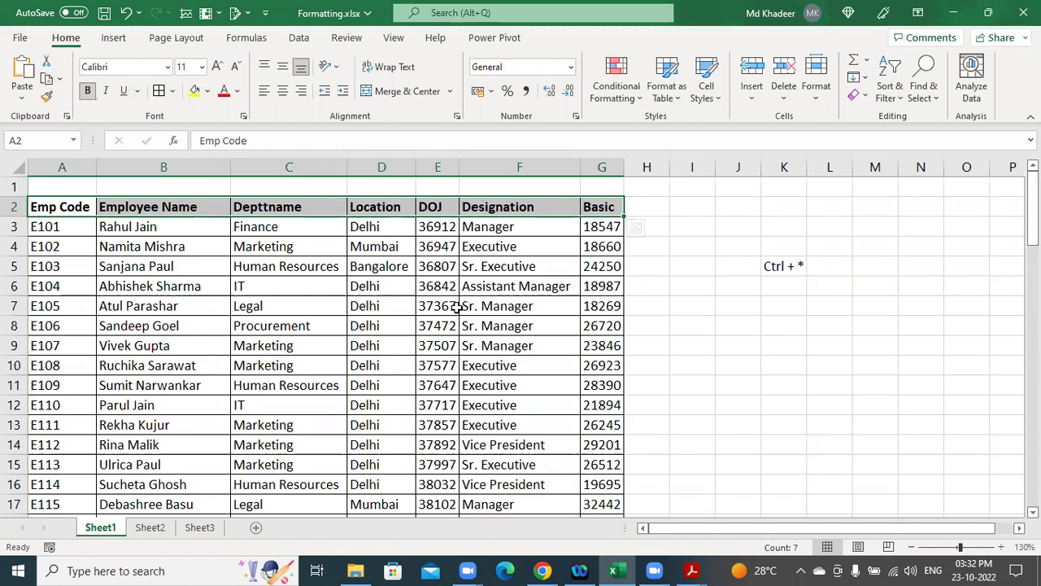
pyautogui.hotkey('ctrl', 'b')
pyautogui.hotkey('ctrl', 'b')
pyautogui.hotkey('ctrl', 'b')
pyautogui.hotkey('ctrl', 'b')
pyautogui.click(507, 366)
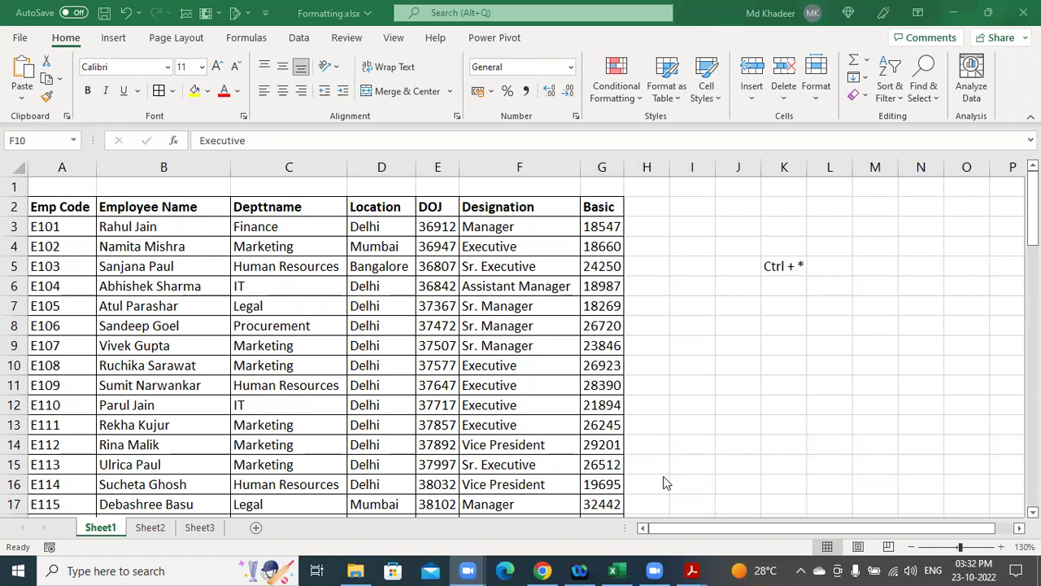
pyautogui.click(71, 207)
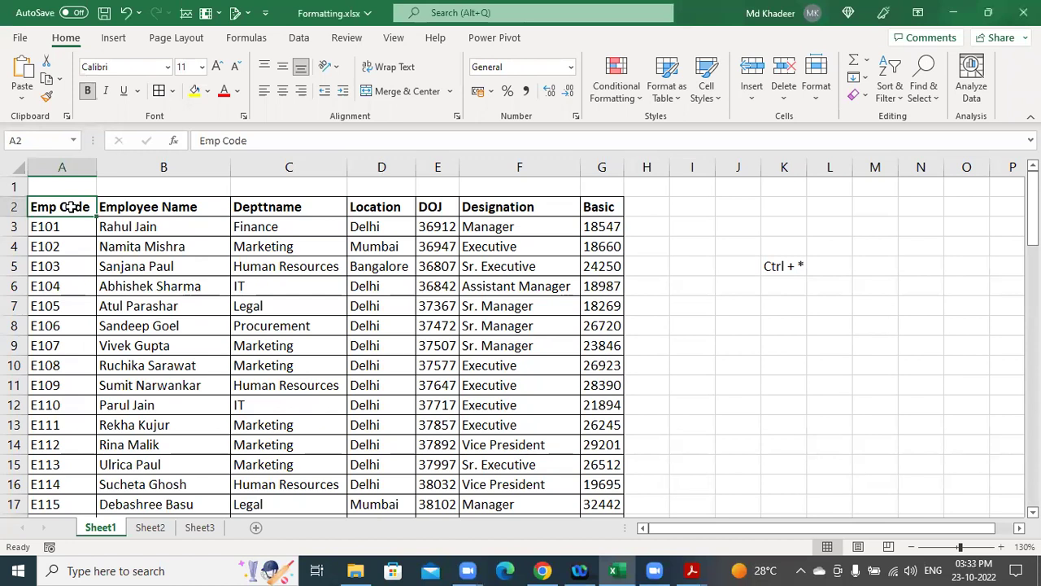
pyautogui.hotkey('ctrl', 'shift', 'Right')
pyautogui.hotkey('ctrl', 'b')
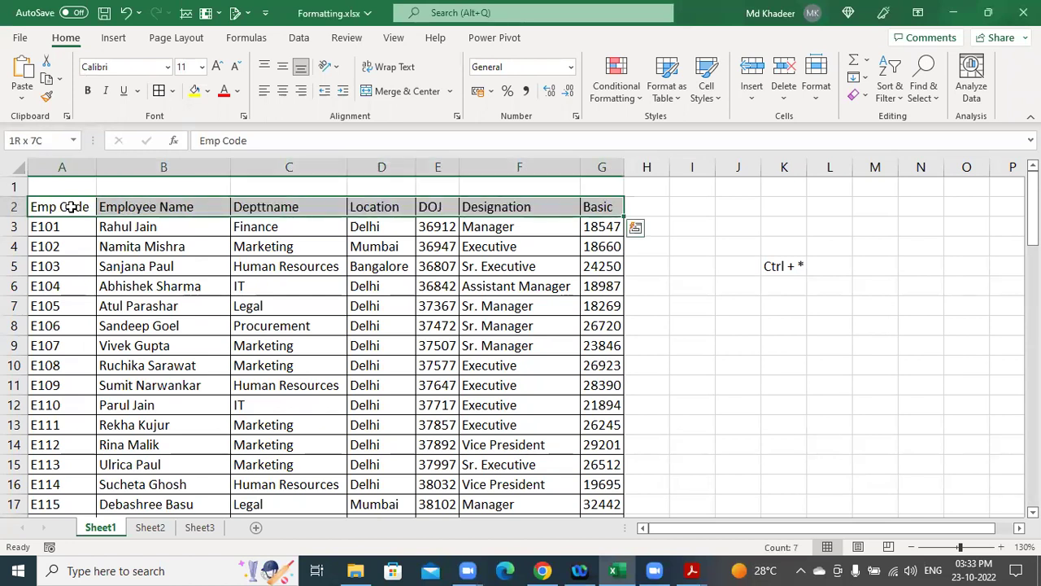
pyautogui.hotkey('ctrl', 'b')
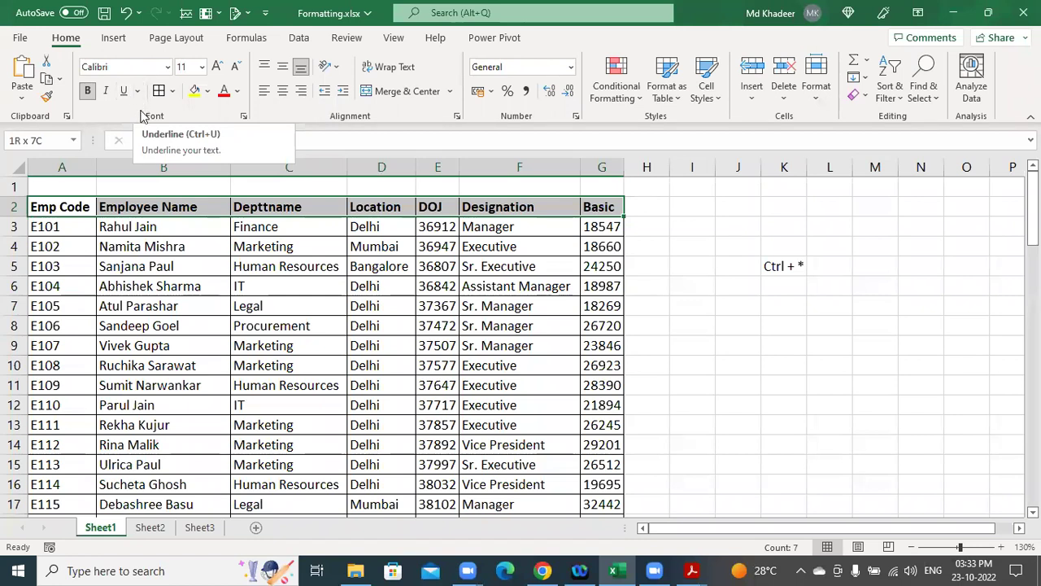
pyautogui.click(299, 323)
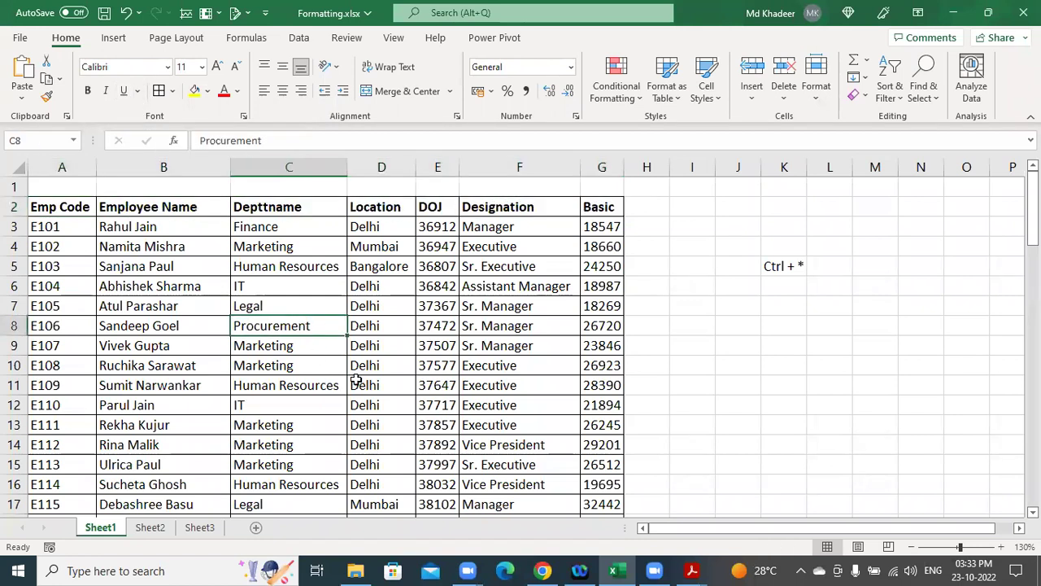
# Zoom in, select cell B8 with the E106 employee's name, and colour it red.
pyautogui.keyDown('ctrl'); pyautogui.scroll(3, 355, 372); pyautogui.keyUp('ctrl')
pyautogui.keyDown('ctrl'); pyautogui.scroll(1, 355, 371); pyautogui.keyUp('ctrl')
pyautogui.moveTo(908, 529); pyautogui.dragTo(781, 527)
pyautogui.click(210, 331)
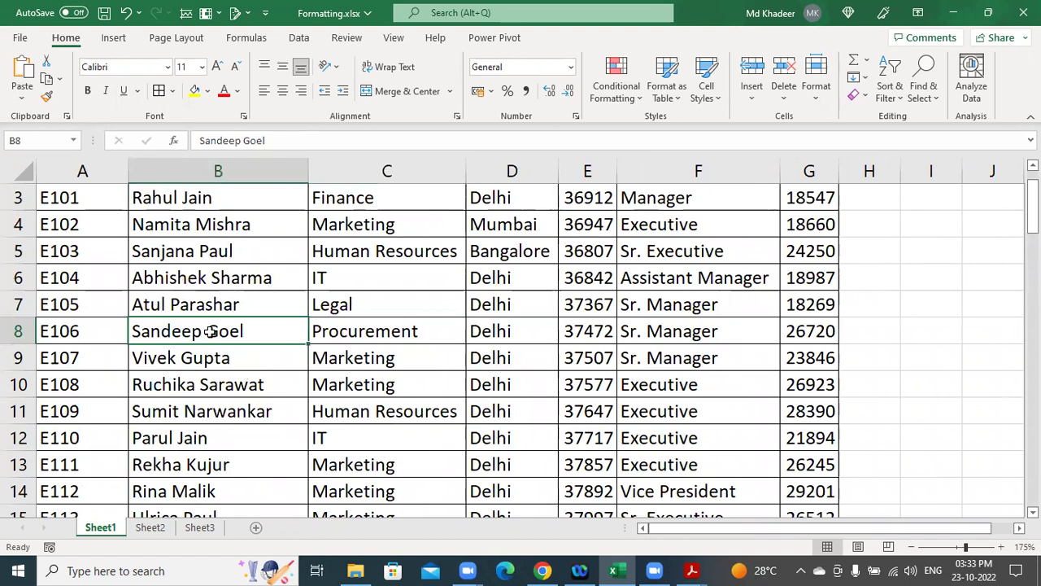
pyautogui.keyDown('ctrl'); pyautogui.scroll(-1, 210, 331); pyautogui.keyUp('ctrl')
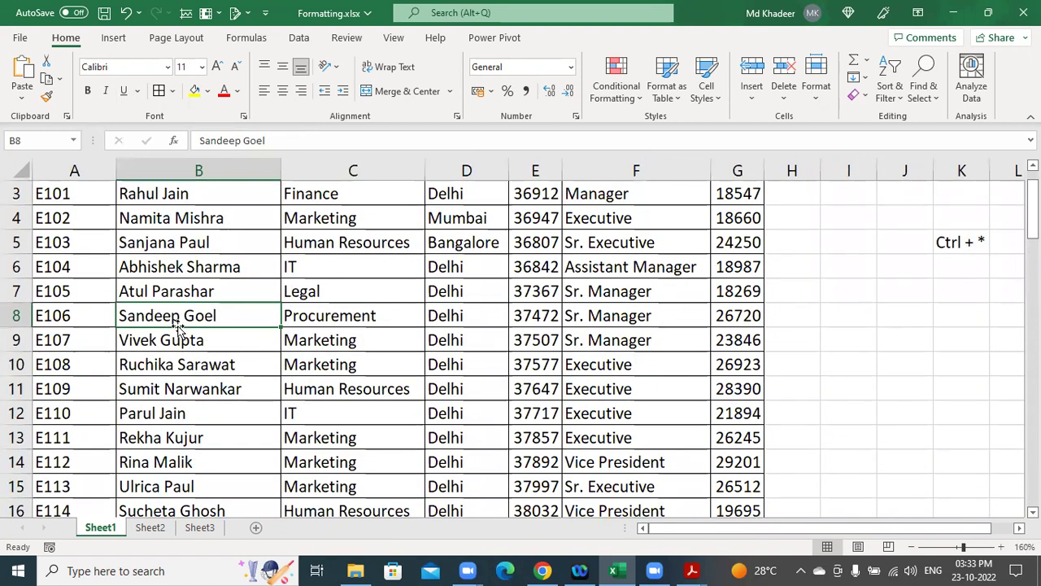
pyautogui.moveTo(85, 316); pyautogui.dragTo(721, 328)
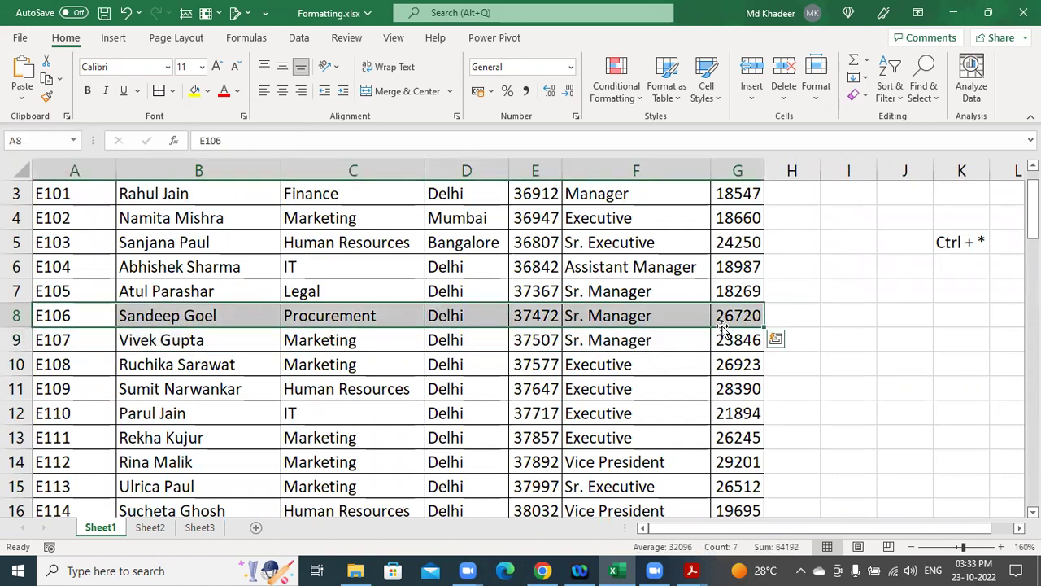
pyautogui.click(151, 317)
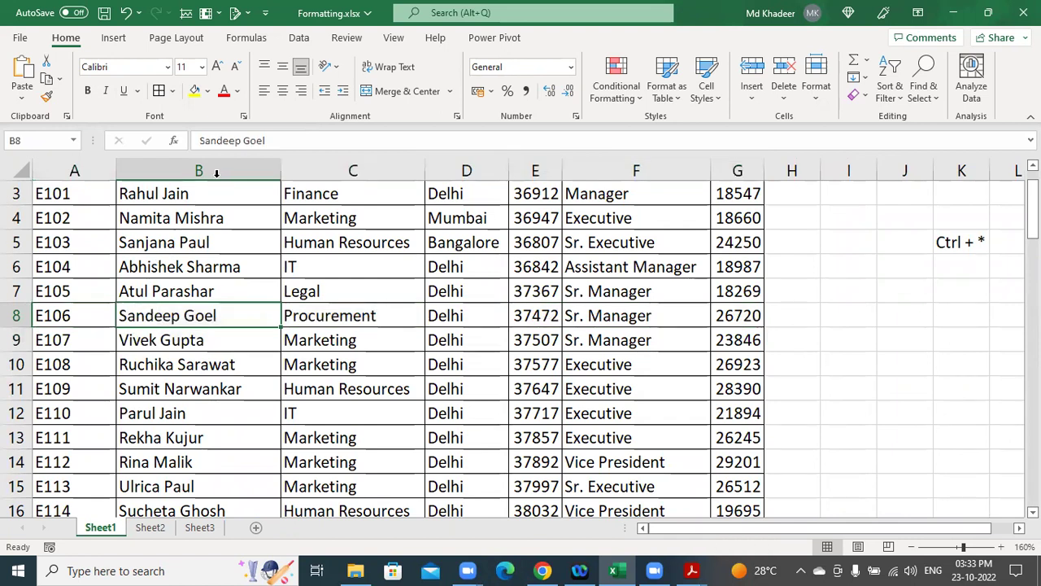
pyautogui.click(223, 94)
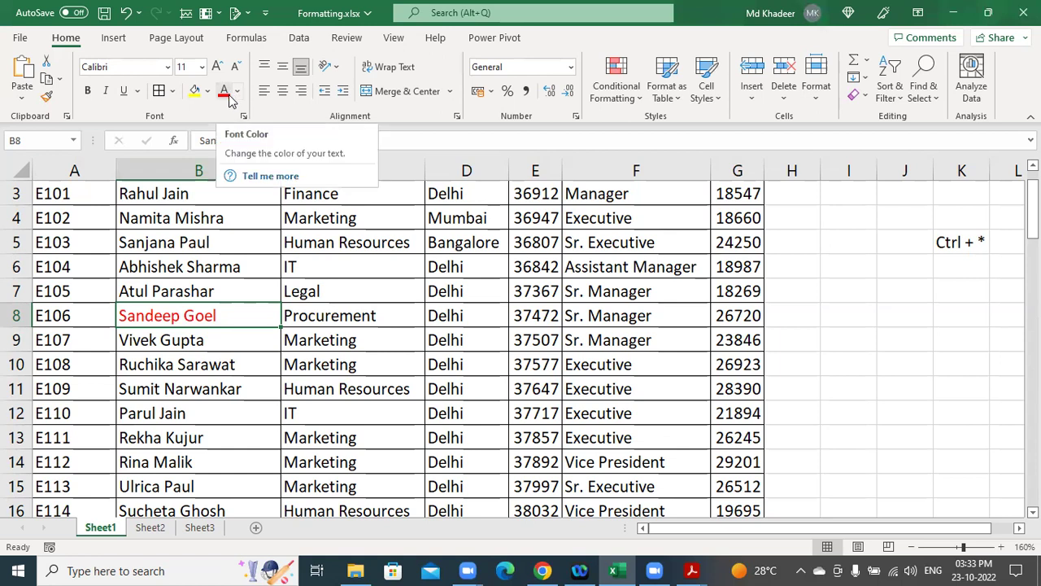
# Undo the red font on B8 and apply strikethrough to the name instead.
pyautogui.hotkey('ctrl', 'z')
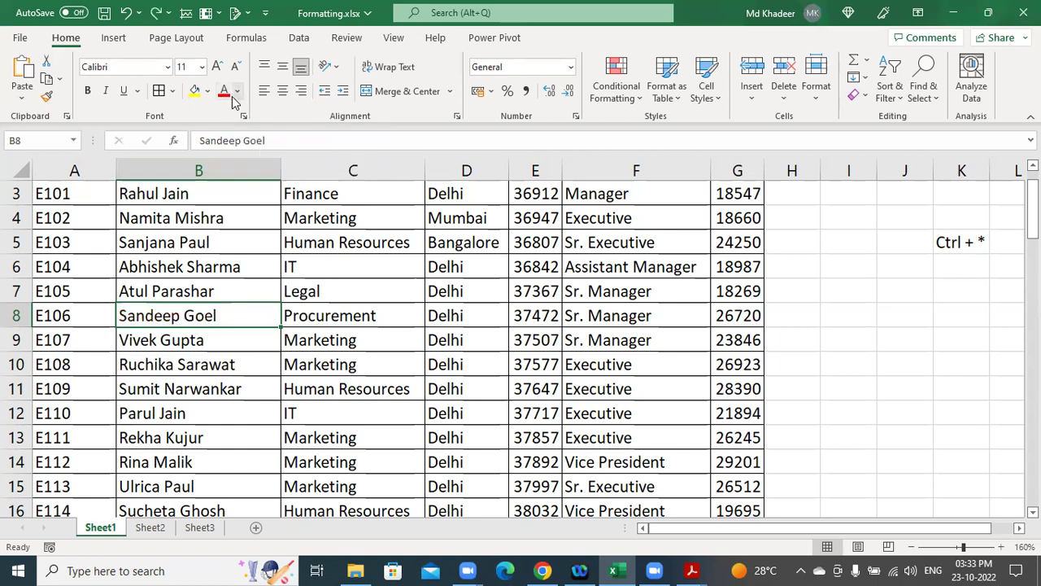
pyautogui.hotkey('ctrl', '5')
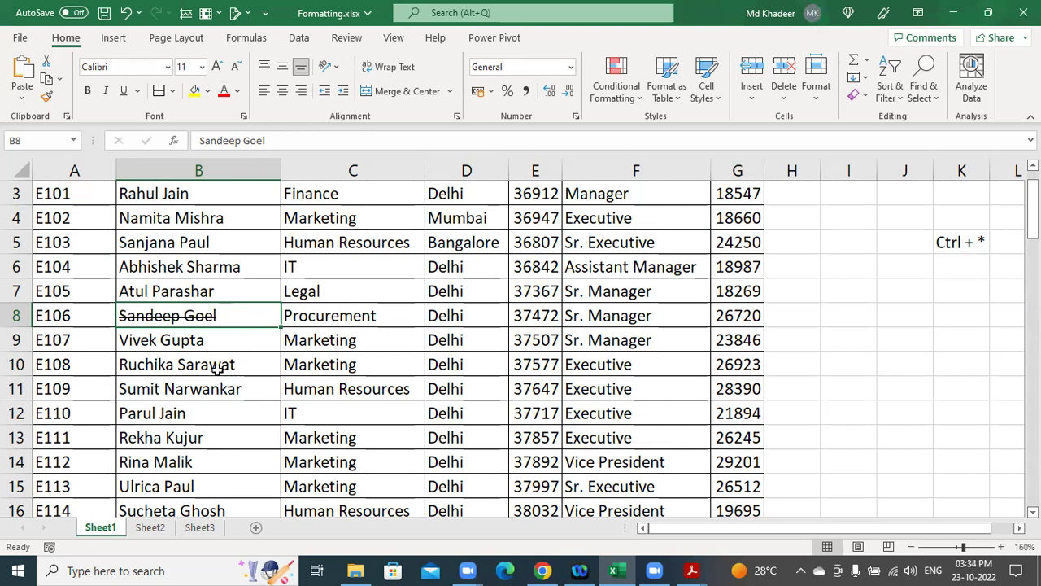
# Select A10:G10, the E108 record, and apply strikethrough to the whole row.
pyautogui.moveTo(54, 366); pyautogui.dragTo(752, 365)
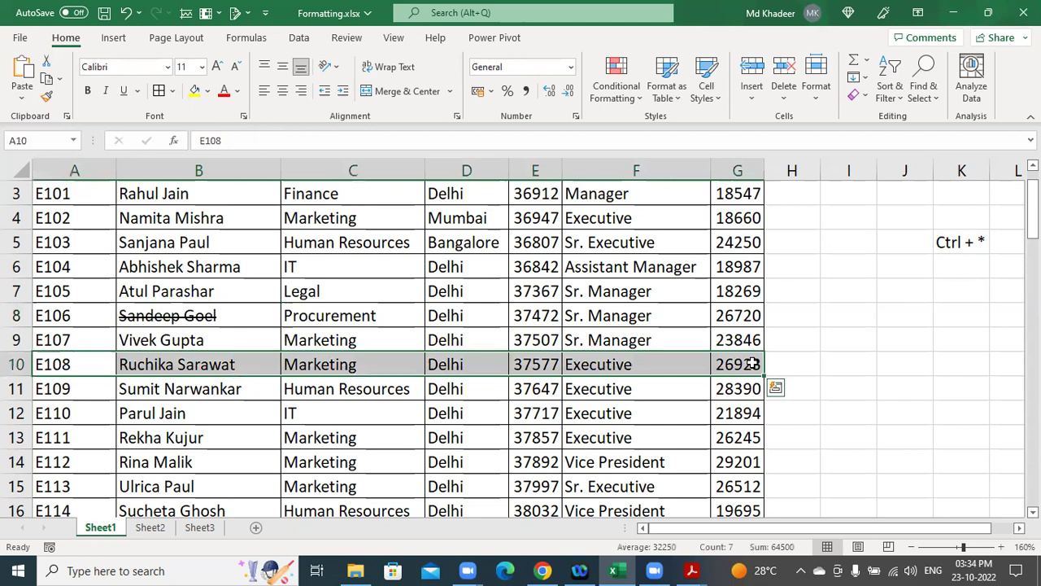
pyautogui.hotkey('ctrl', '5')
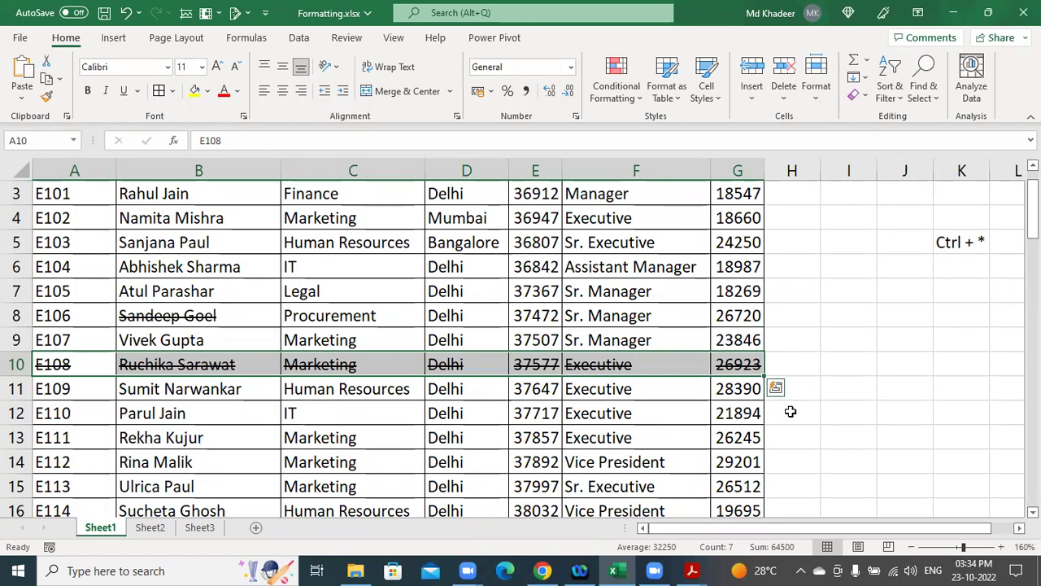
# Remove the strikethrough from the employee name in cell B8, leaving only the E108 row struck through.
pyautogui.click(476, 345)
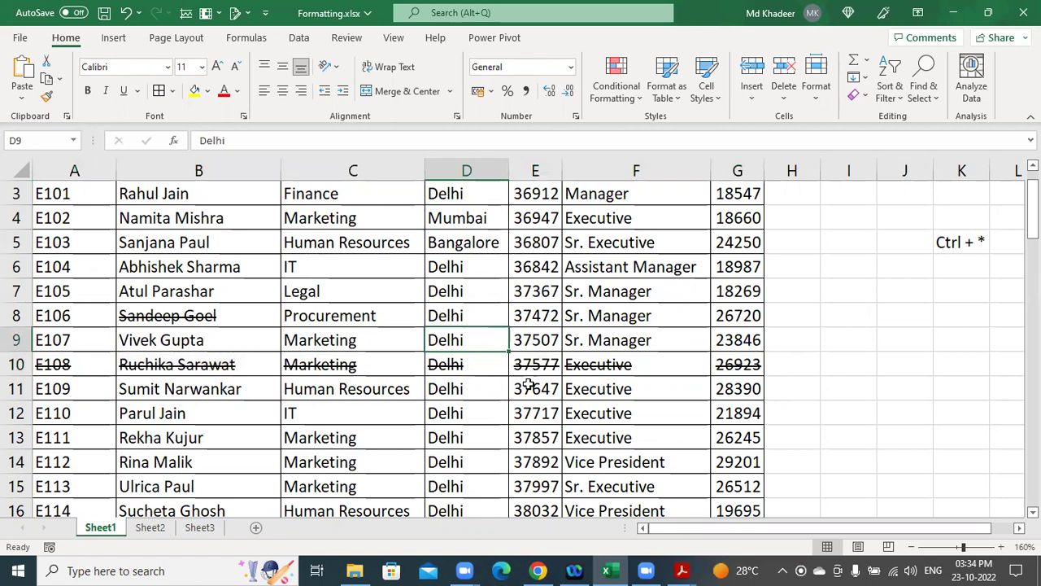
pyautogui.scroll(1, 461, 358)
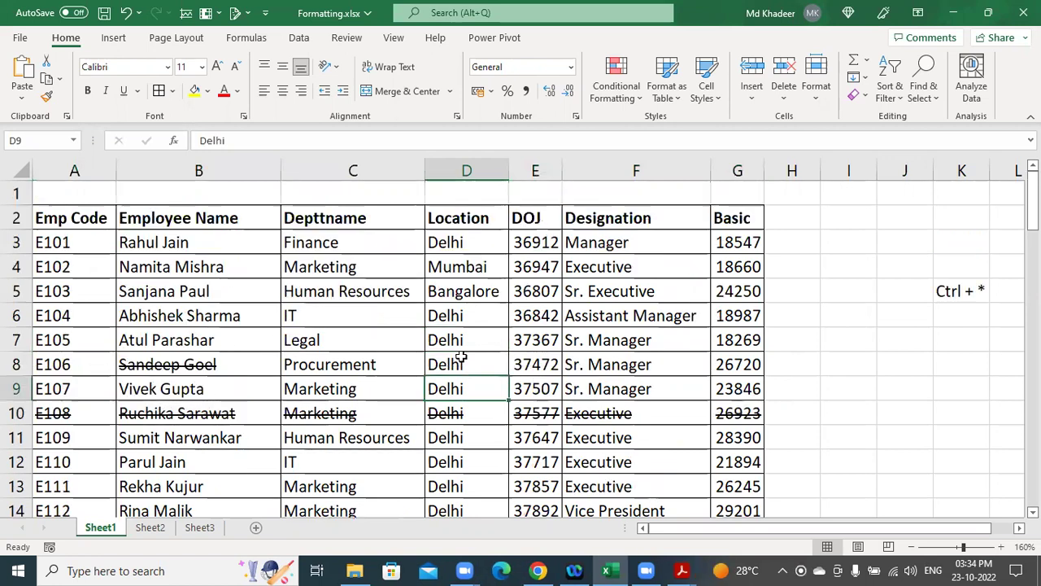
pyautogui.click(188, 370)
pyautogui.hotkey('ctrl', '5')
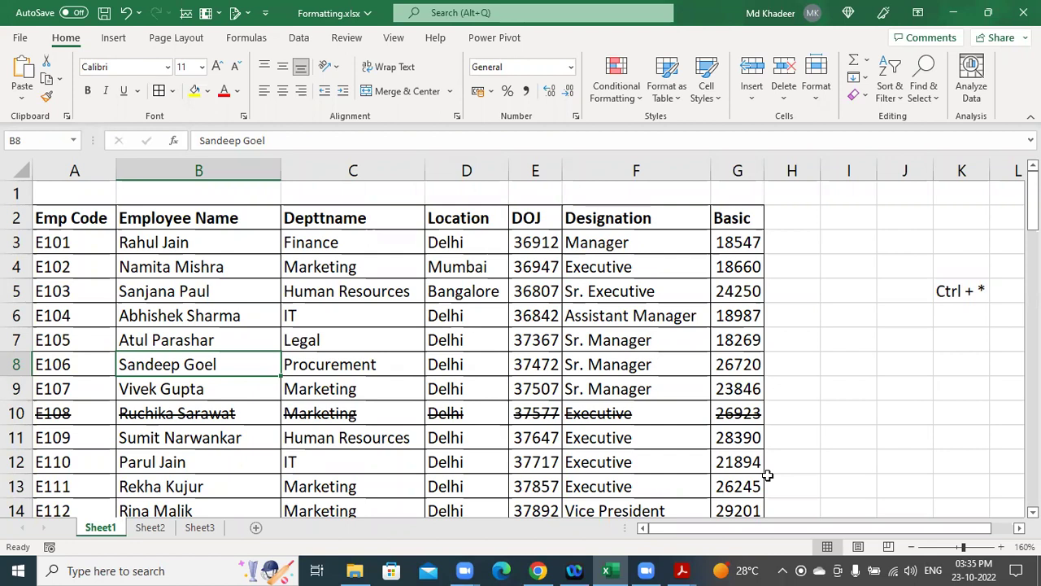
pyautogui.press('super')
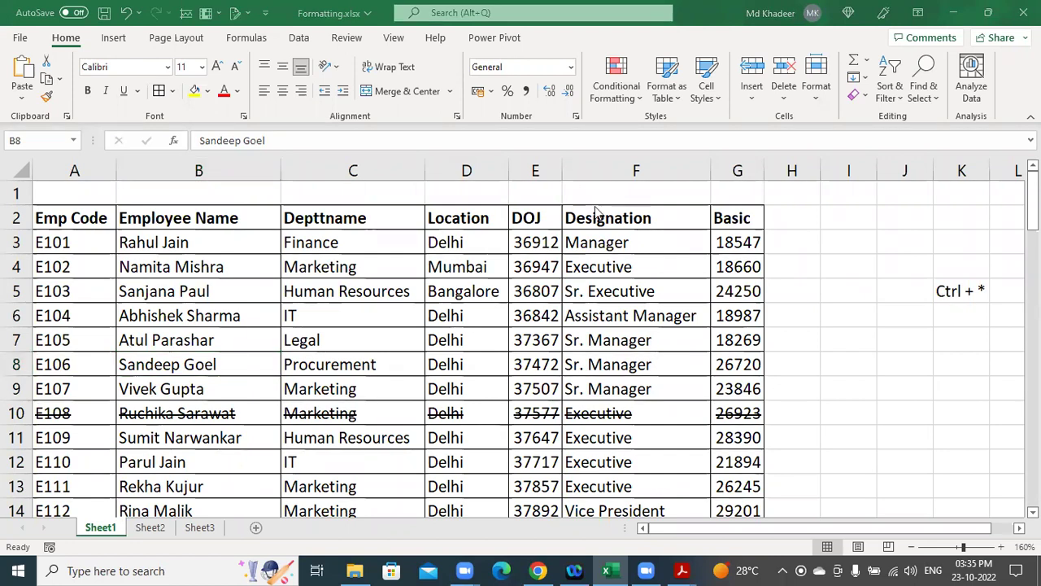
pyautogui.click(391, 266)
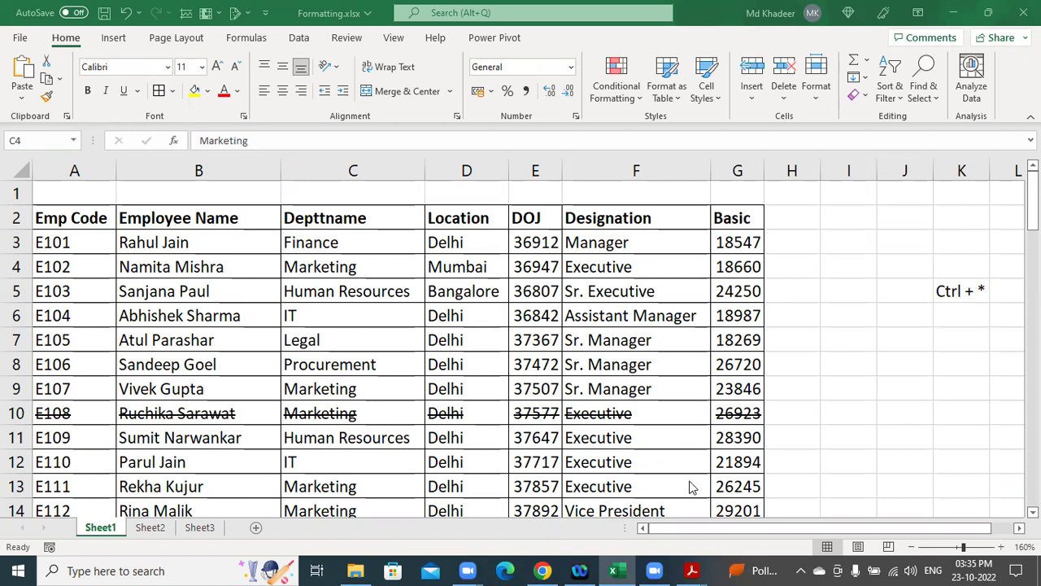
pyautogui.click(108, 278)
pyautogui.click(133, 272)
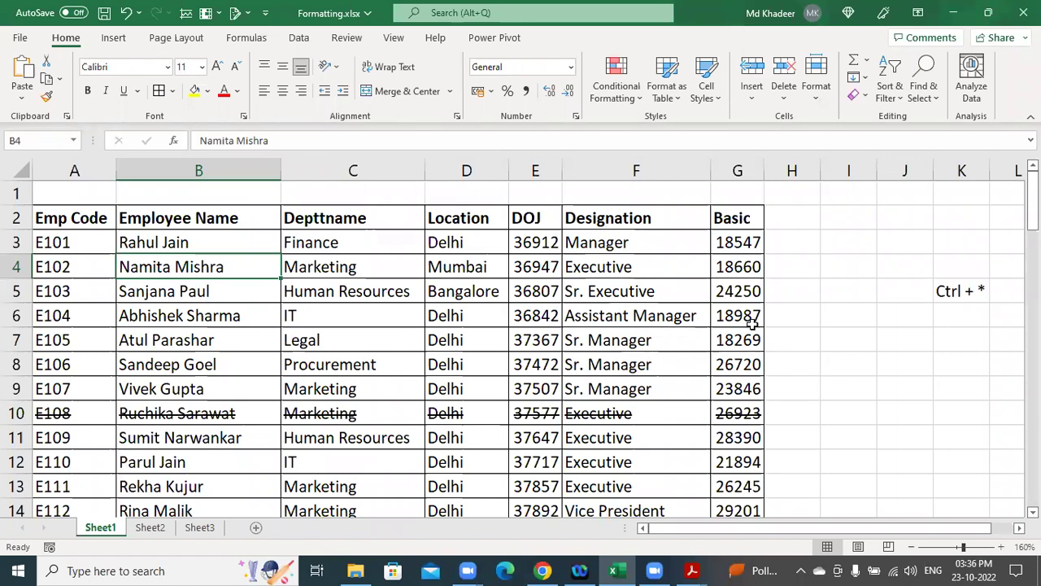
pyautogui.click(545, 304)
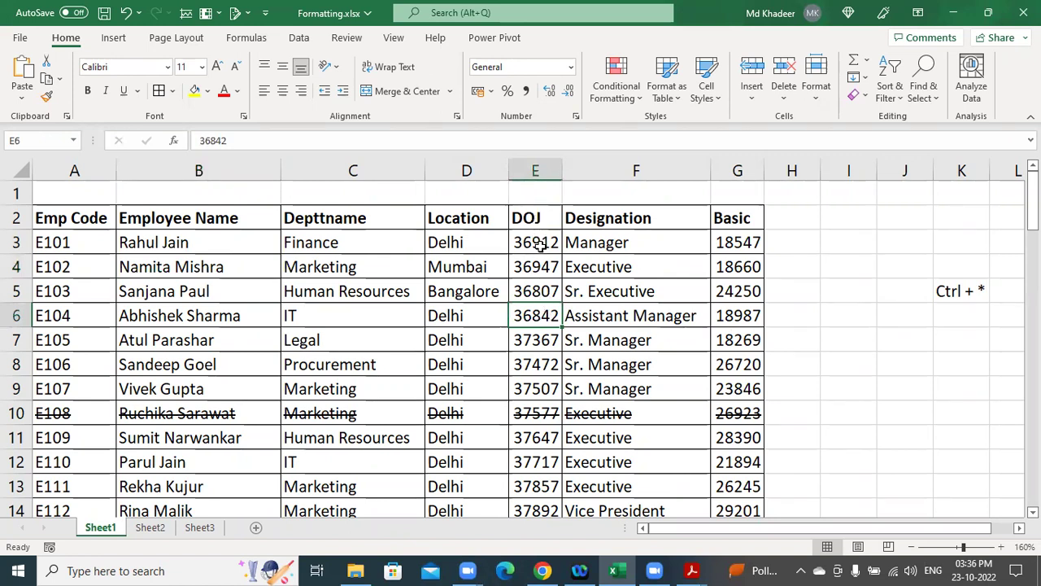
pyautogui.click(541, 244)
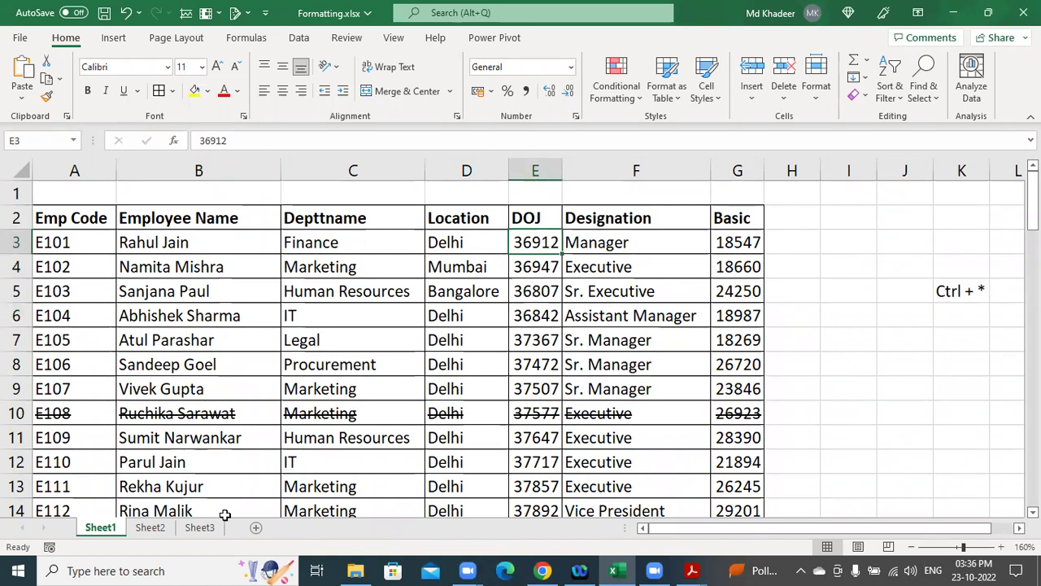
pyautogui.click(190, 530)
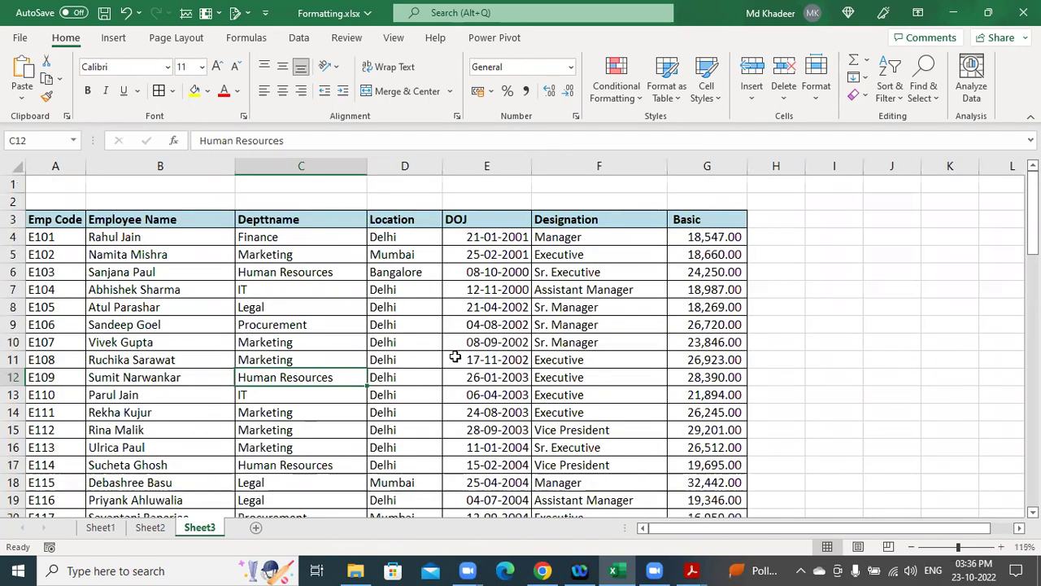
pyautogui.click(525, 252)
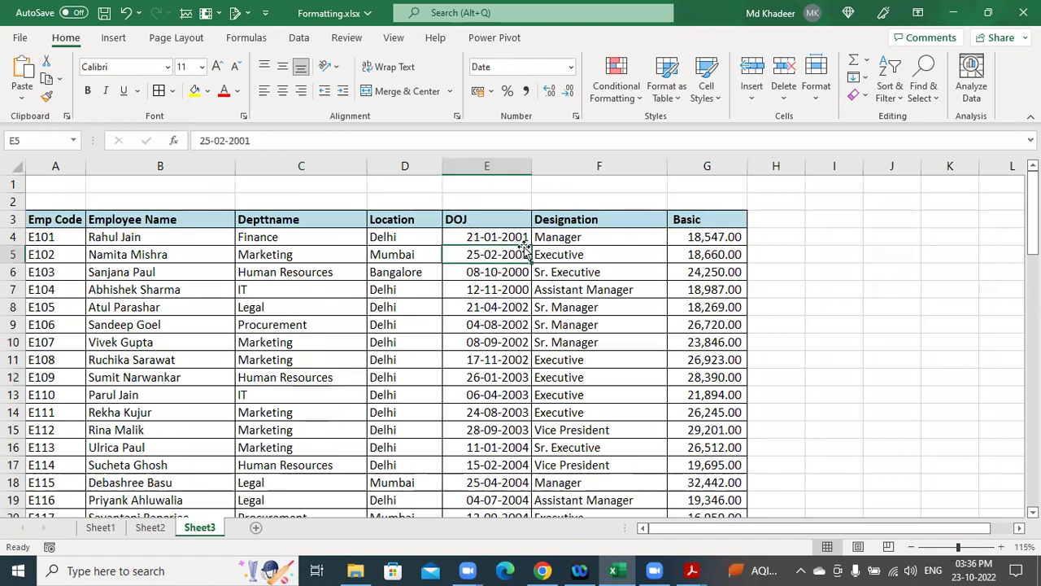
pyautogui.click(100, 527)
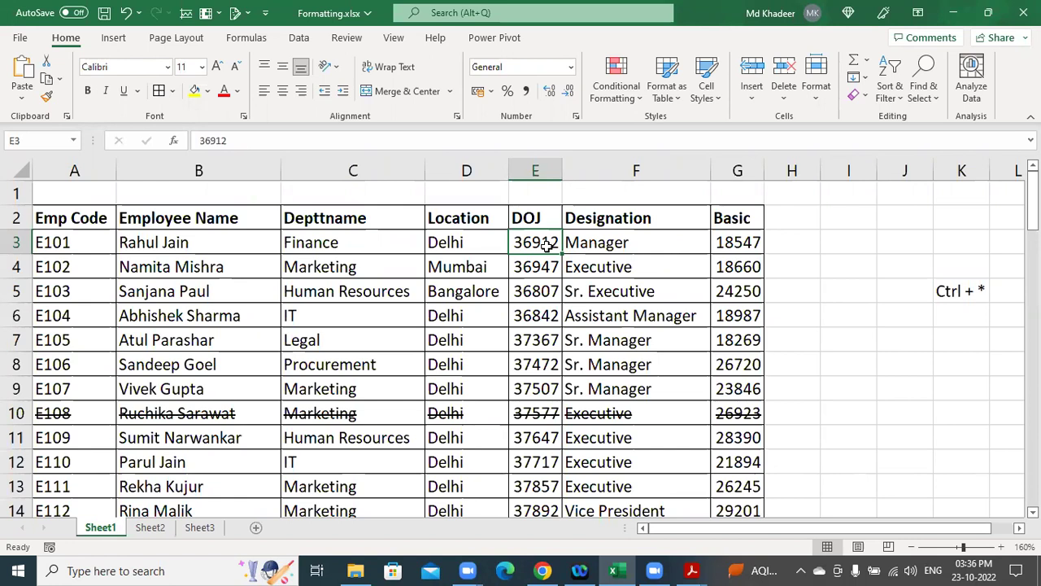
# Widen DOJ column E to about twice its width, then select the column and review its values.
pyautogui.click(542, 243)
pyautogui.moveTo(563, 165); pyautogui.dragTo(615, 179)
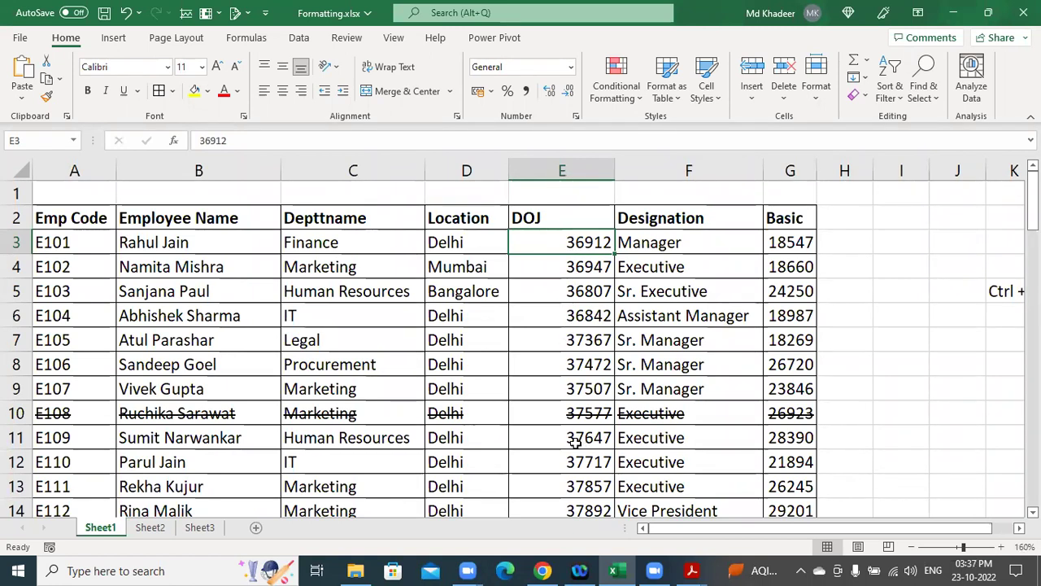
pyautogui.click(557, 170)
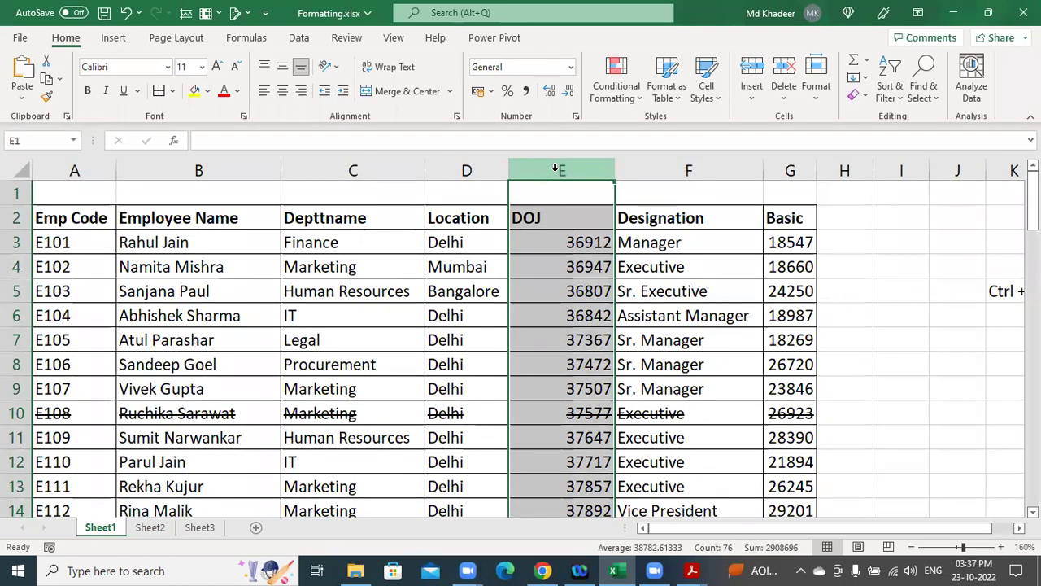
pyautogui.scroll(-17, 567, 246)
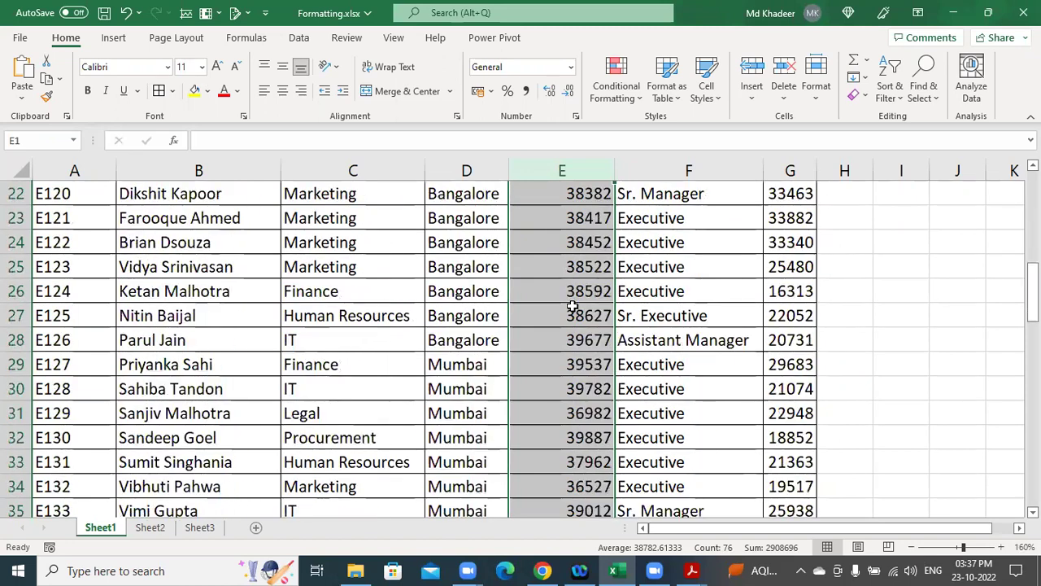
pyautogui.scroll(-10, 573, 309)
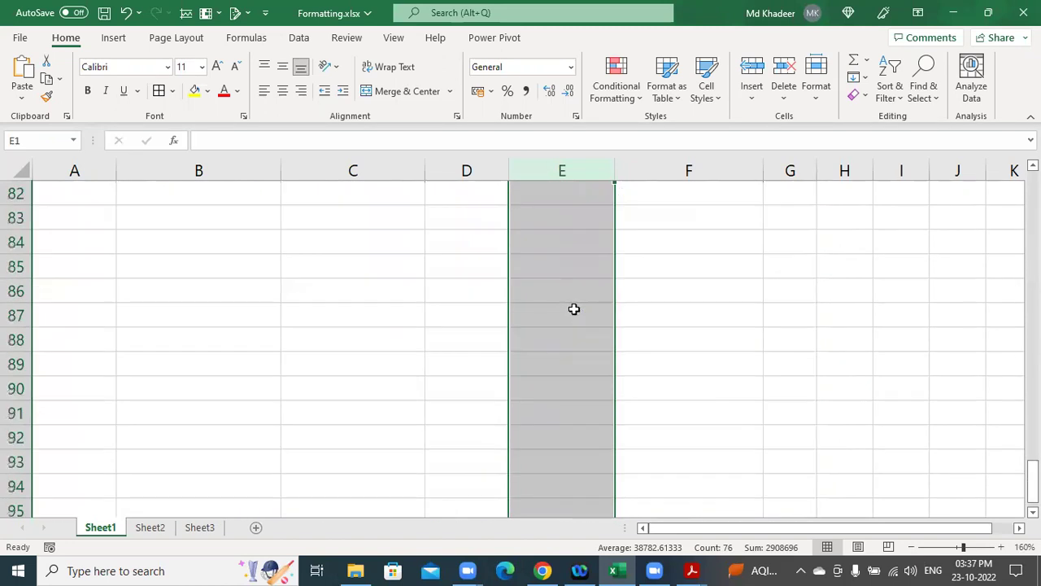
pyautogui.scroll(4, 573, 309)
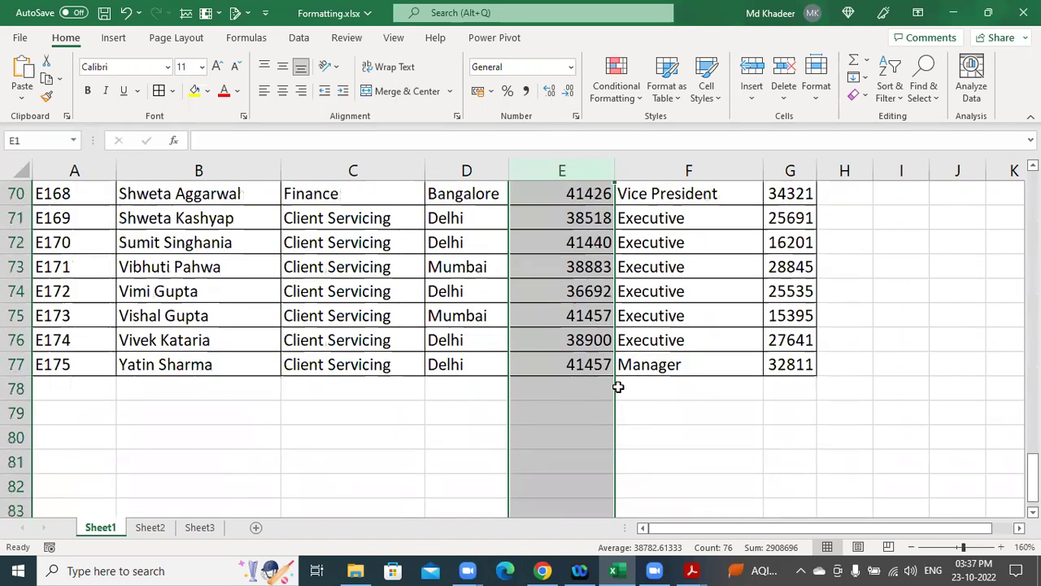
pyautogui.scroll(-6, 601, 418)
pyautogui.scroll(-10, 601, 418)
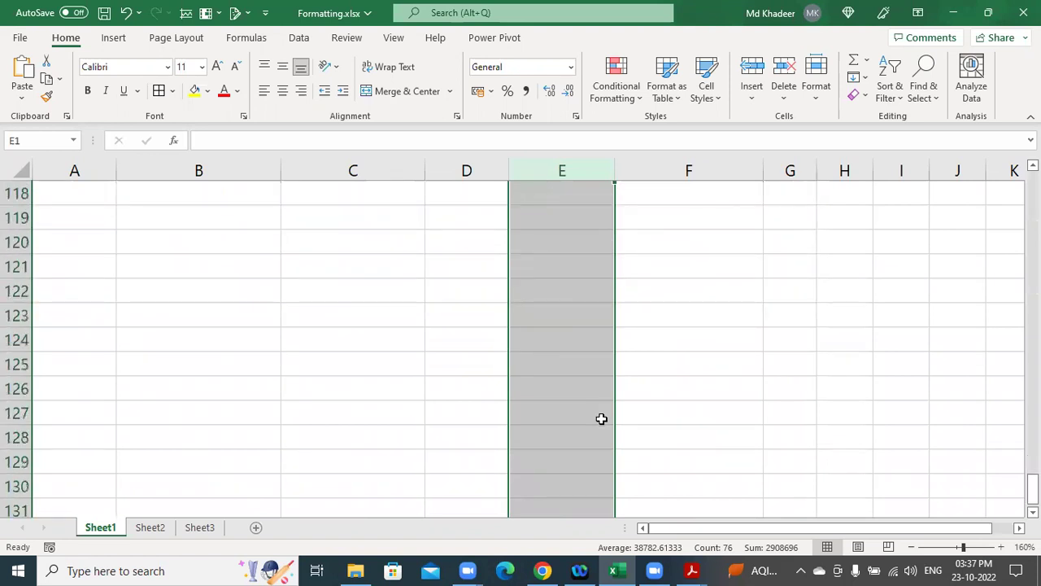
pyautogui.scroll(11, 601, 418)
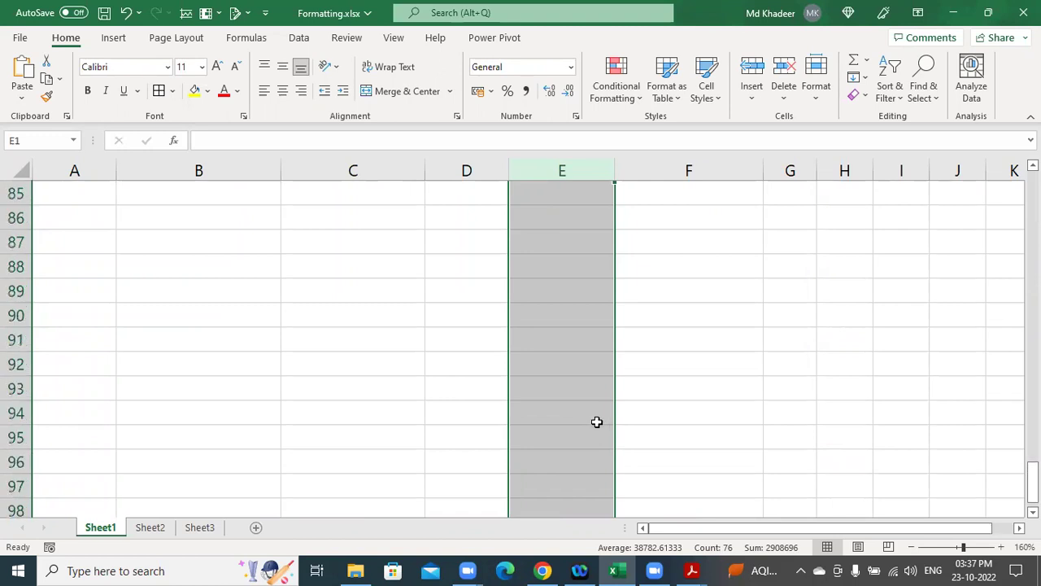
pyautogui.scroll(4, 597, 422)
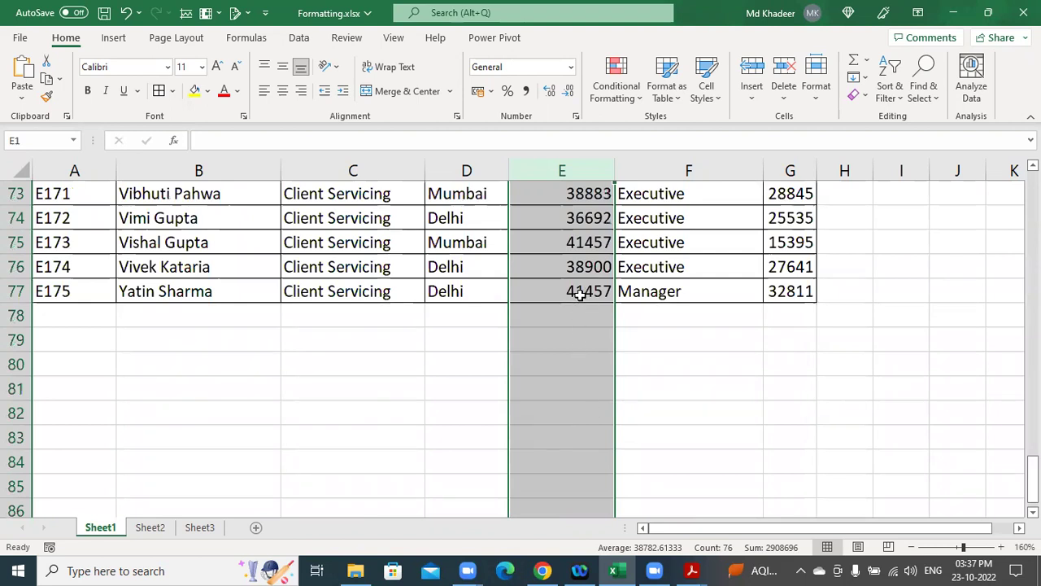
pyautogui.scroll(15, 580, 295)
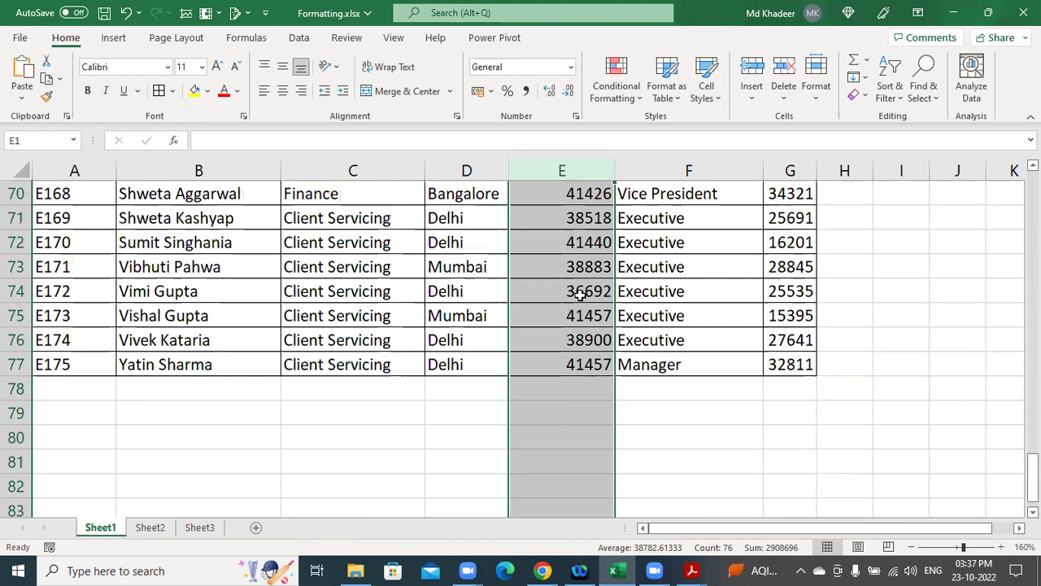
pyautogui.scroll(9, 583, 286)
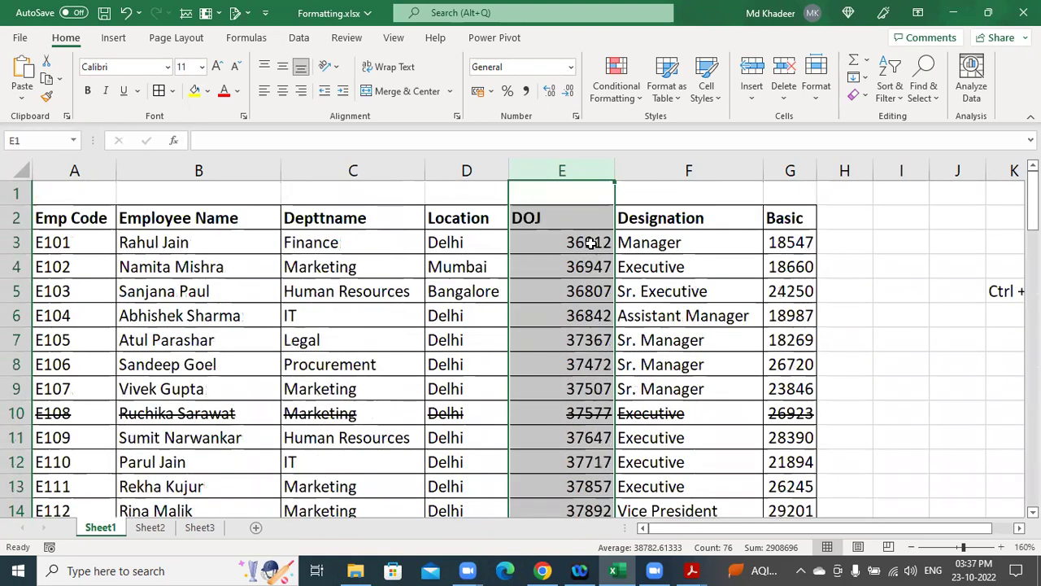
# Select the 75 joining dates in E3:E77 by extending the selection down from E3.
pyautogui.click(589, 243)
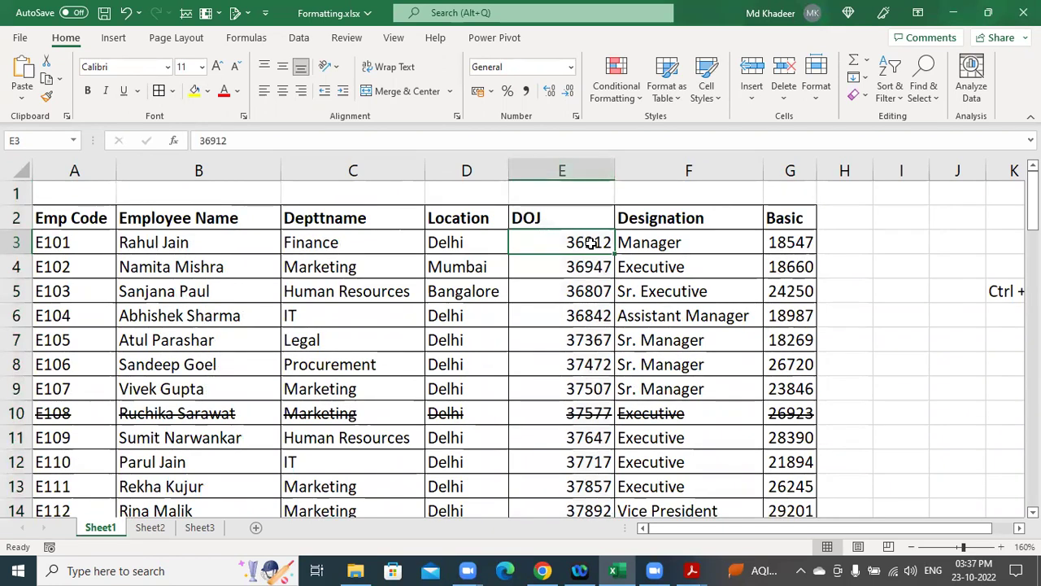
pyautogui.hotkey('ctrl', 'shift', 'Down')
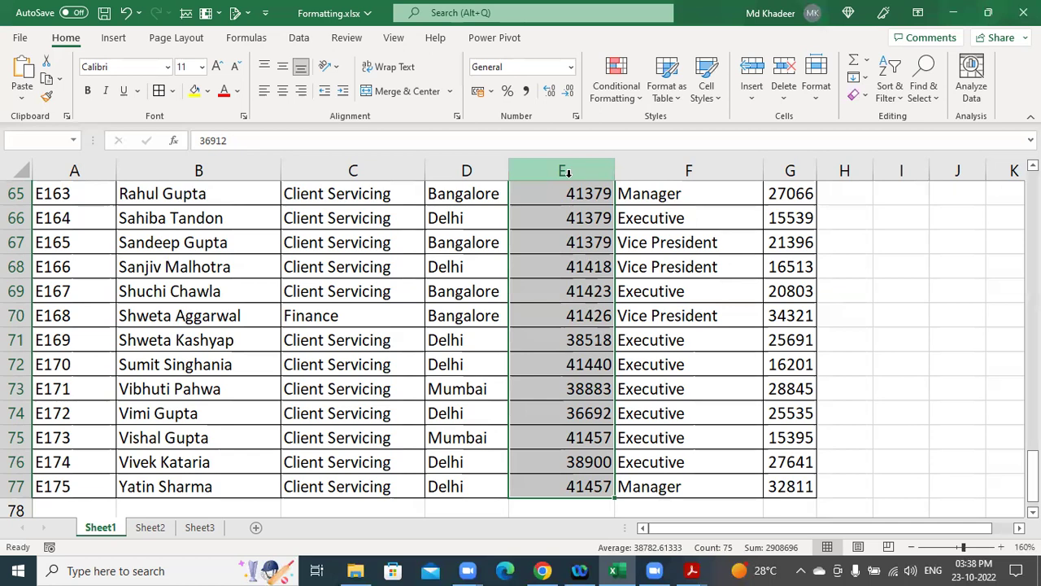
pyautogui.hotkey('ctrl', 'shift', '8')
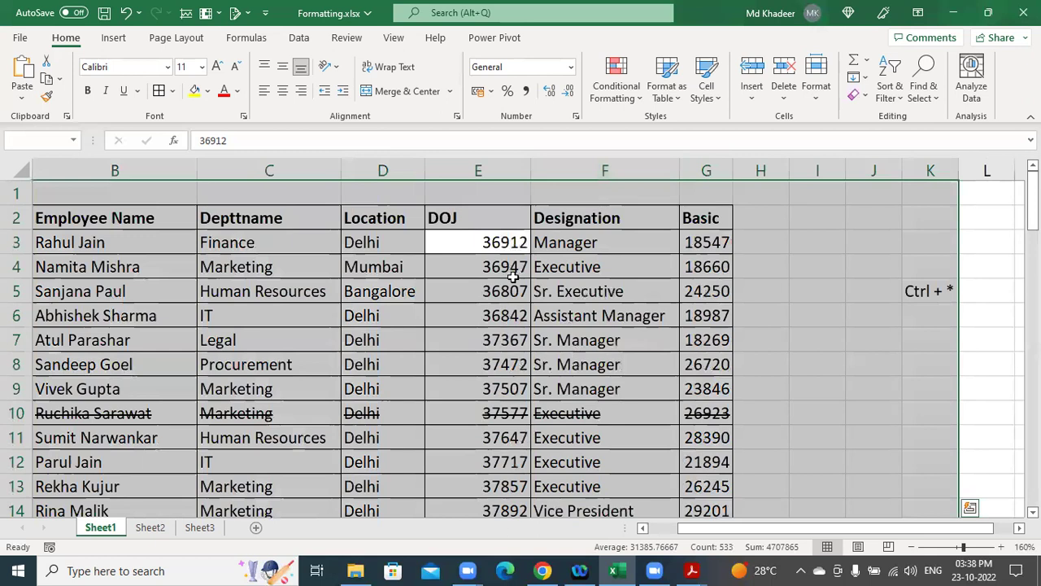
pyautogui.click(494, 215)
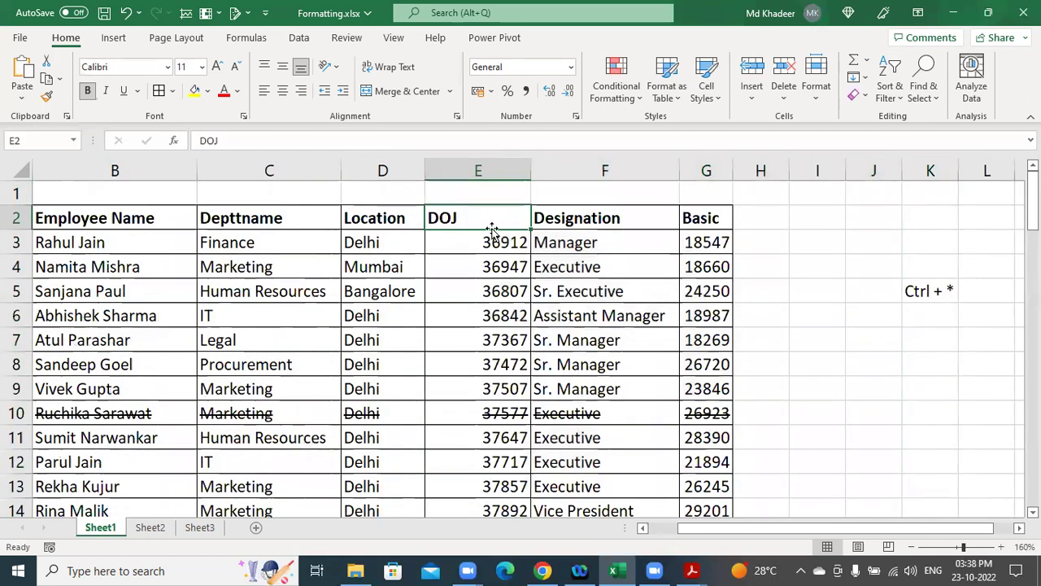
pyautogui.click(488, 243)
pyautogui.hotkey('ctrl', 'shift', 'Down')
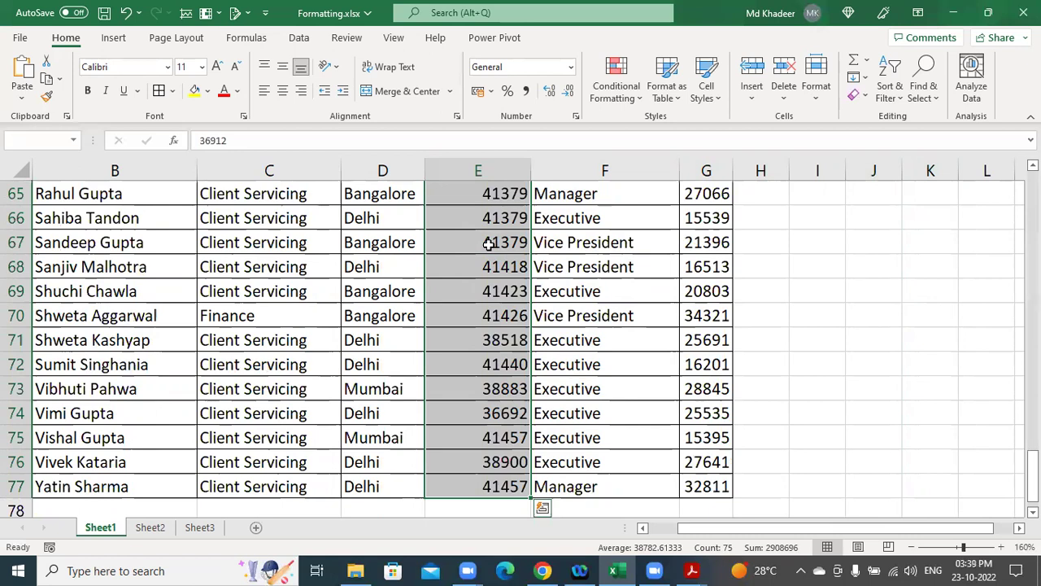
pyautogui.hotkey('ctrl', 'Home')
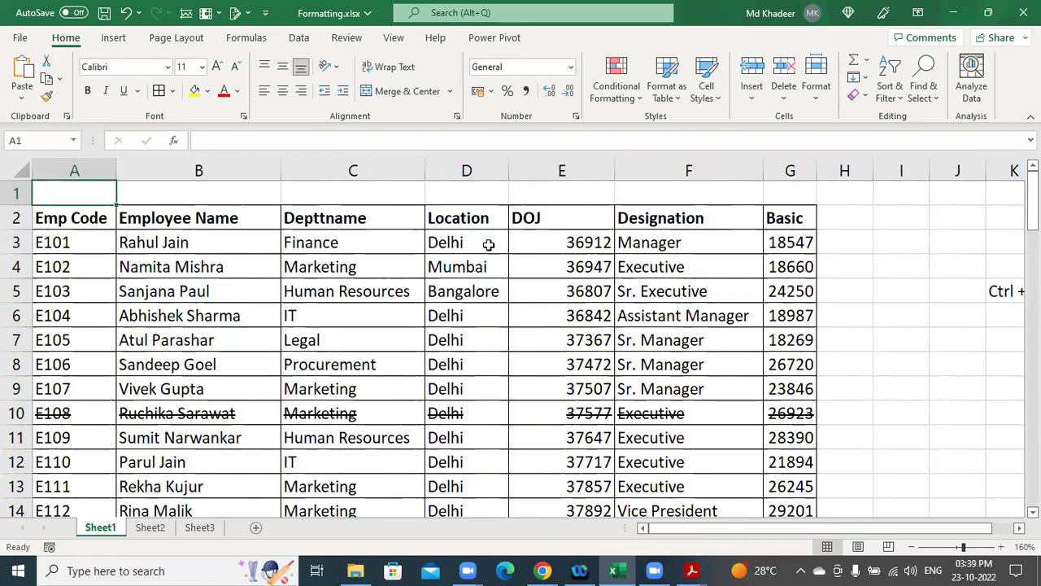
pyautogui.click(600, 241)
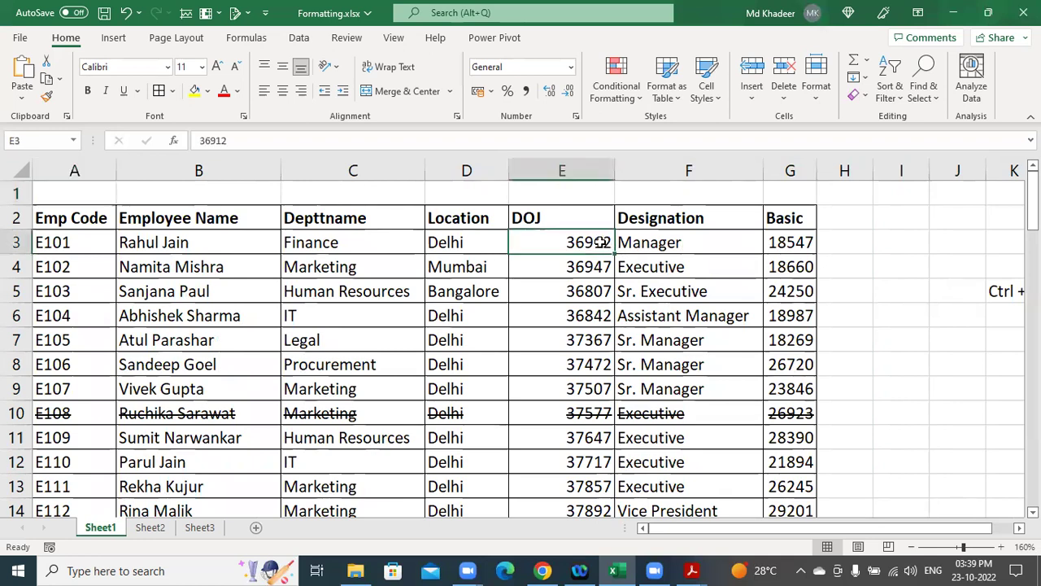
pyautogui.hotkey('ctrl', 'shift', 'Down')
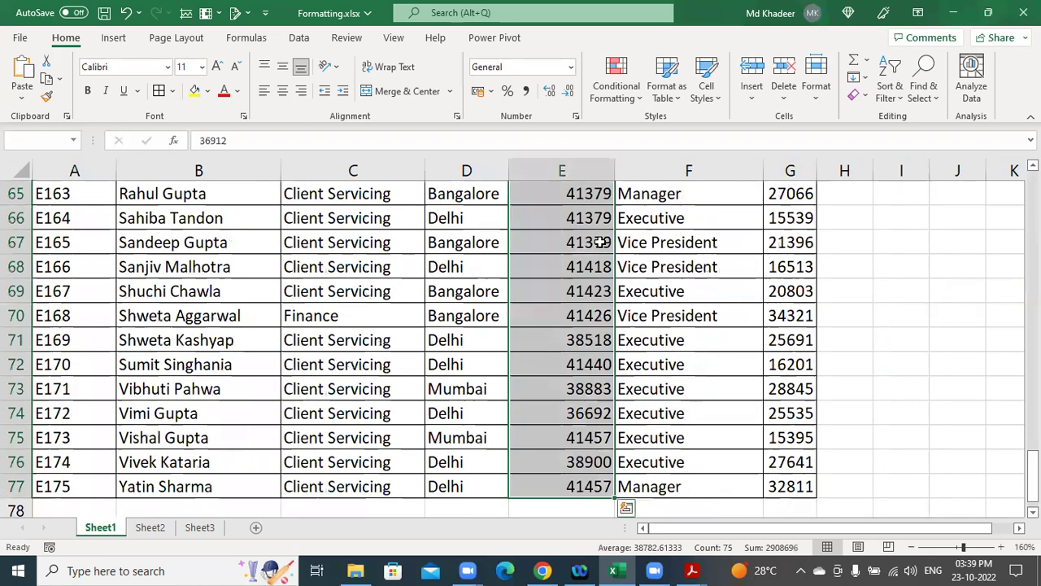
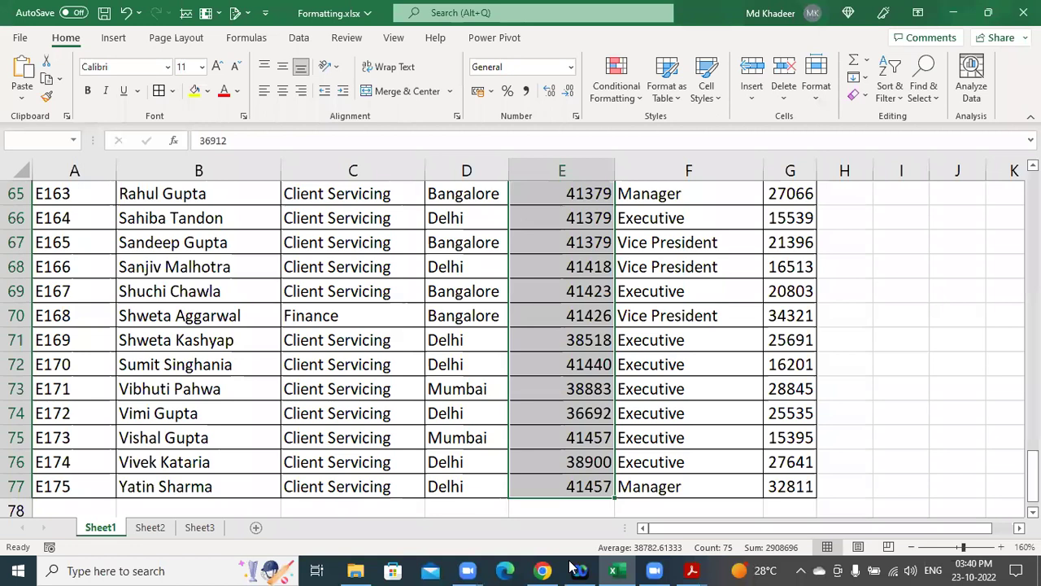
# Paste the clipboard contents, dismiss the paste options and return to the top of the sheet.
pyautogui.hotkey('ctrl', 'v')
pyautogui.click(540, 569)
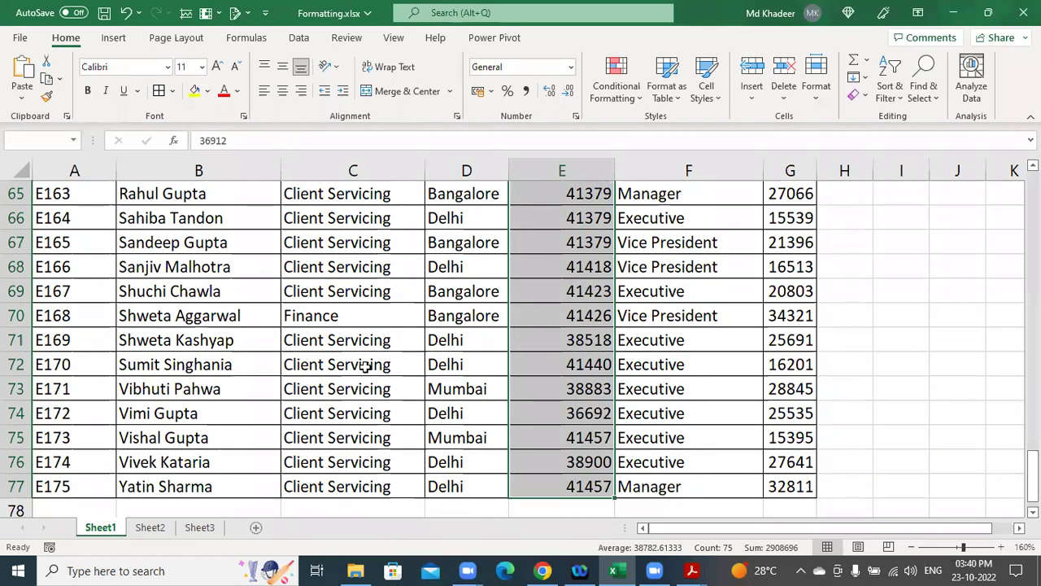
pyautogui.scroll(7, 573, 450)
pyautogui.scroll(10, 573, 449)
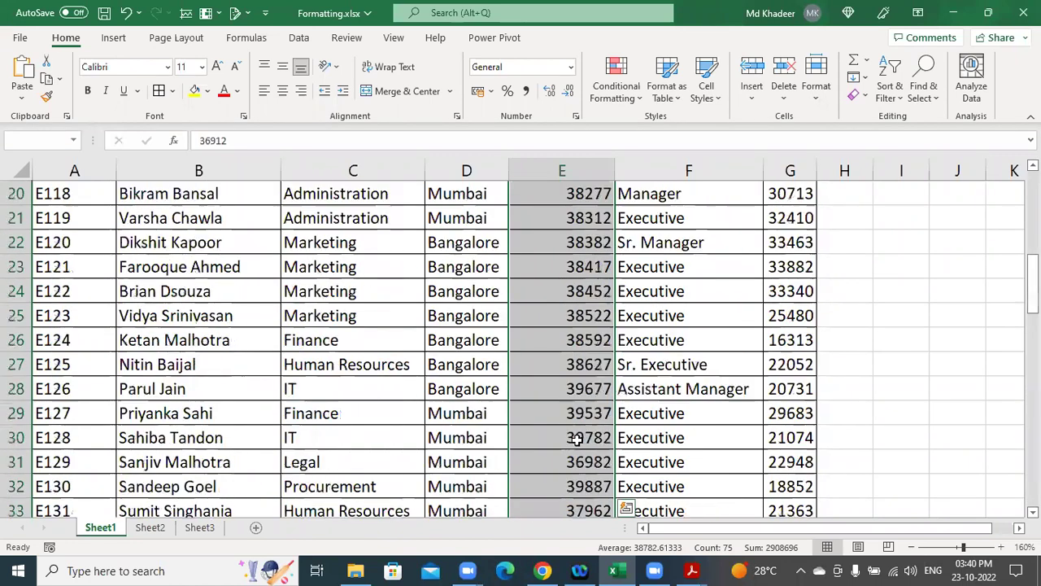
pyautogui.scroll(-8, 606, 412)
pyautogui.scroll(-6, 606, 413)
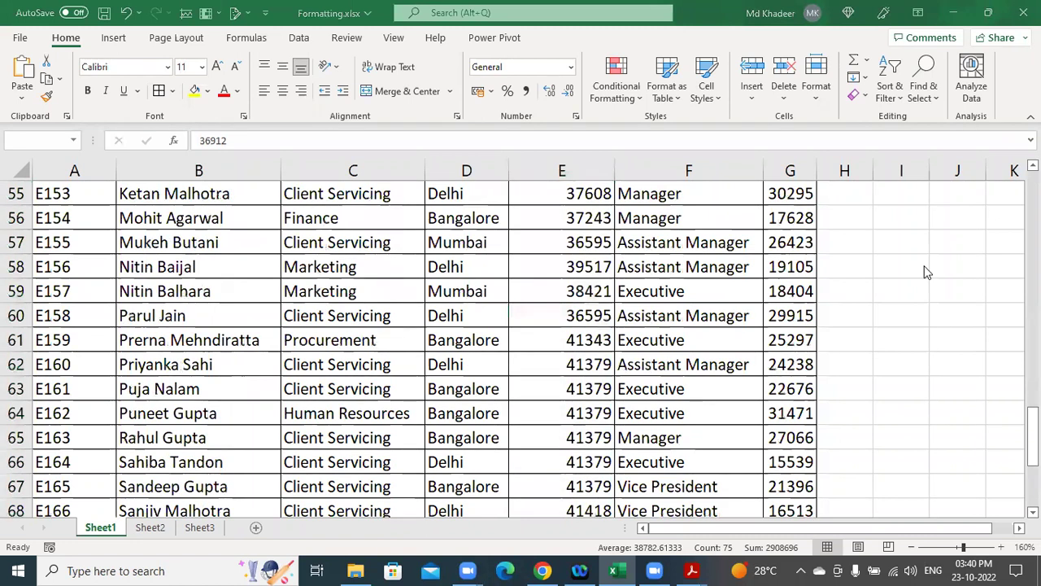
pyautogui.scroll(-7, 585, 480)
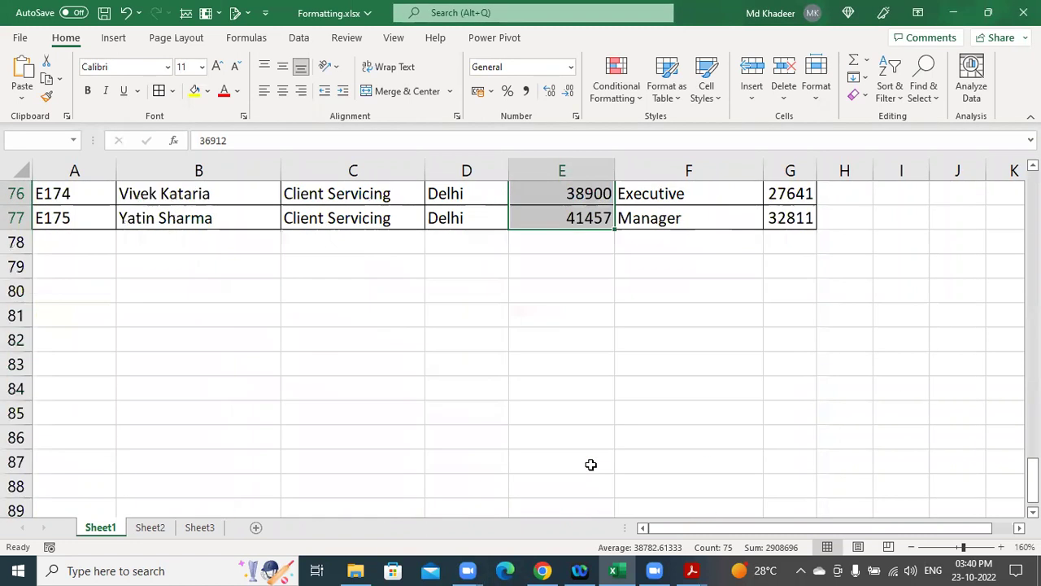
pyautogui.scroll(6, 591, 464)
pyautogui.scroll(1, 590, 458)
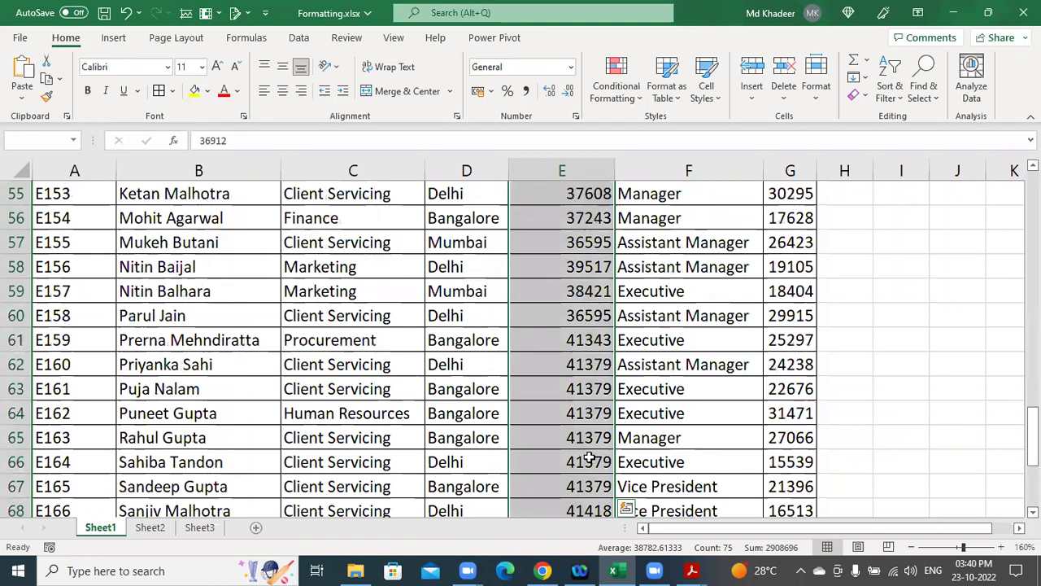
pyautogui.scroll(7, 591, 458)
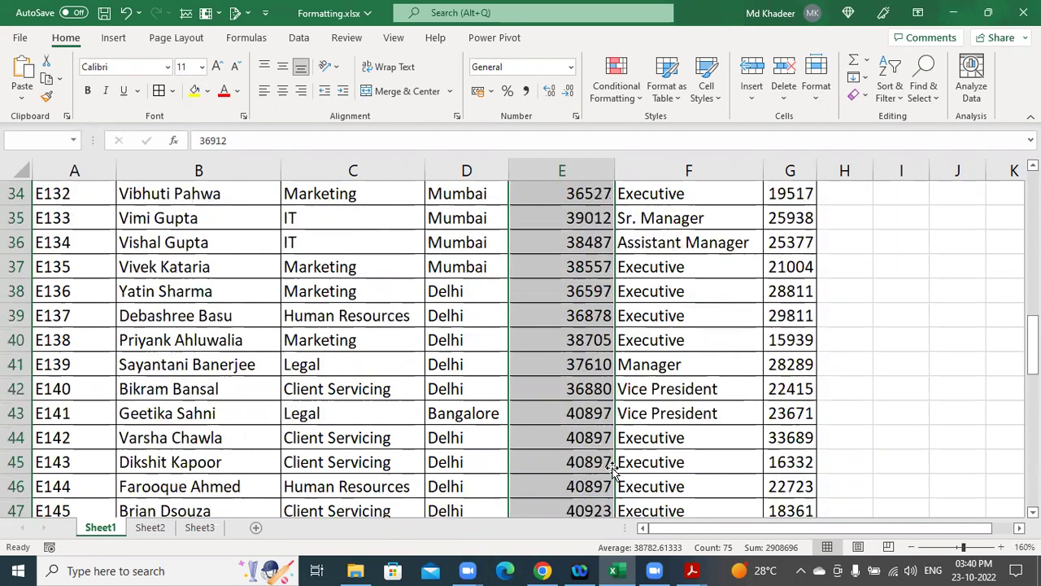
pyautogui.hotkey('ctrl', 'BackSpace')
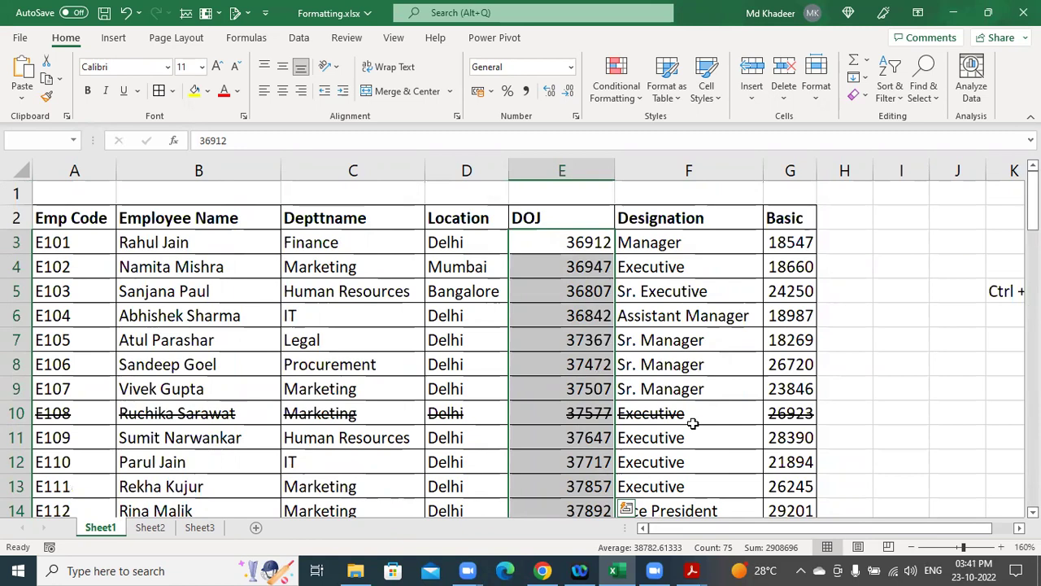
# Review the DOJ column, jumping between its first value E3 and last value E77.
pyautogui.scroll(-20, 684, 453)
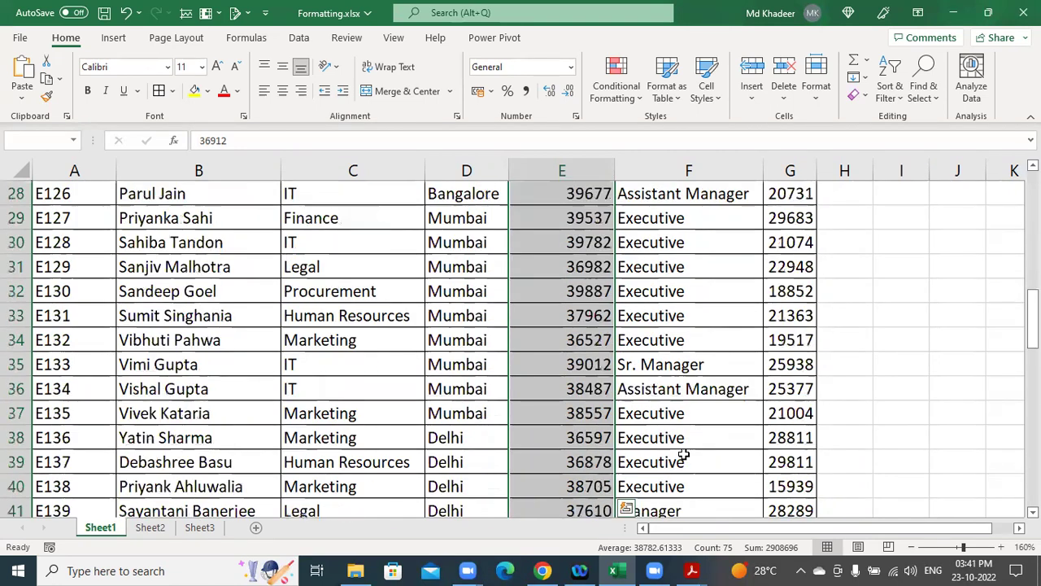
pyautogui.scroll(4, 684, 453)
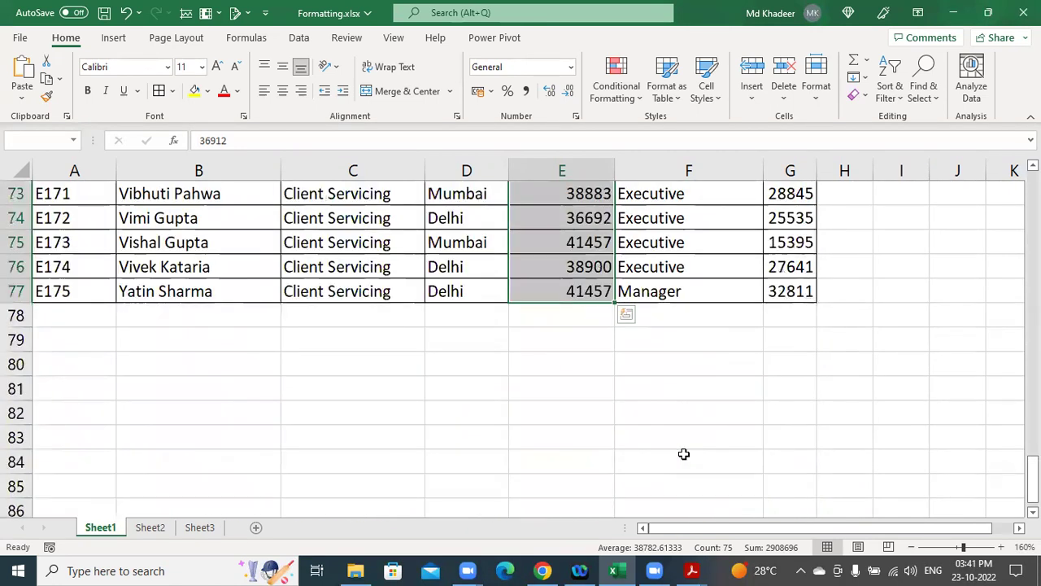
pyautogui.press('ctrl')
pyautogui.press('ctrl')
pyautogui.moveTo(1032, 482); pyautogui.dragTo(1032, 267)
pyautogui.hotkey('ctrl', 'BackSpace')
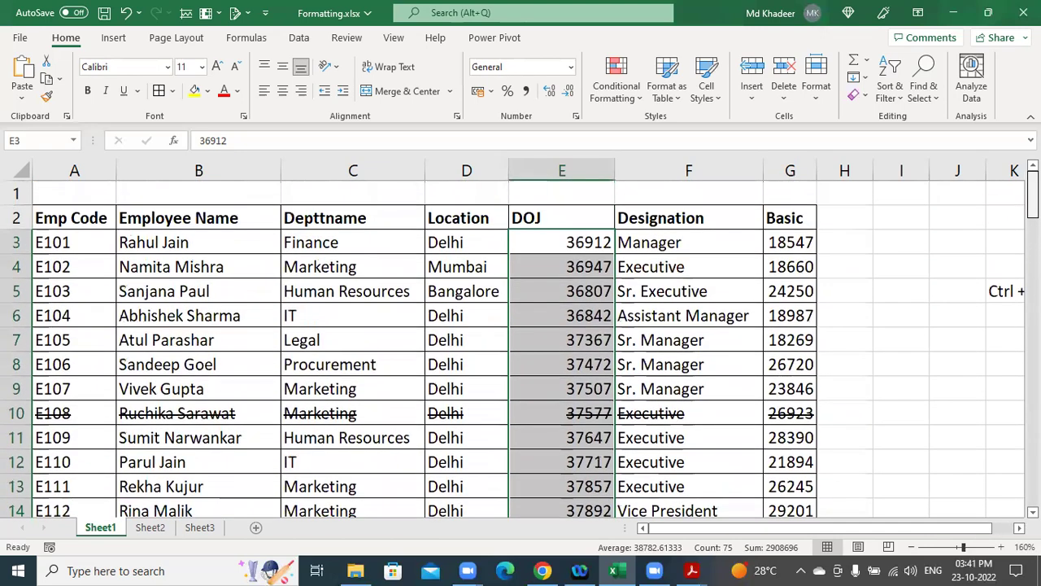
pyautogui.scroll(-4, 521, 350)
pyautogui.scroll(-19, 521, 350)
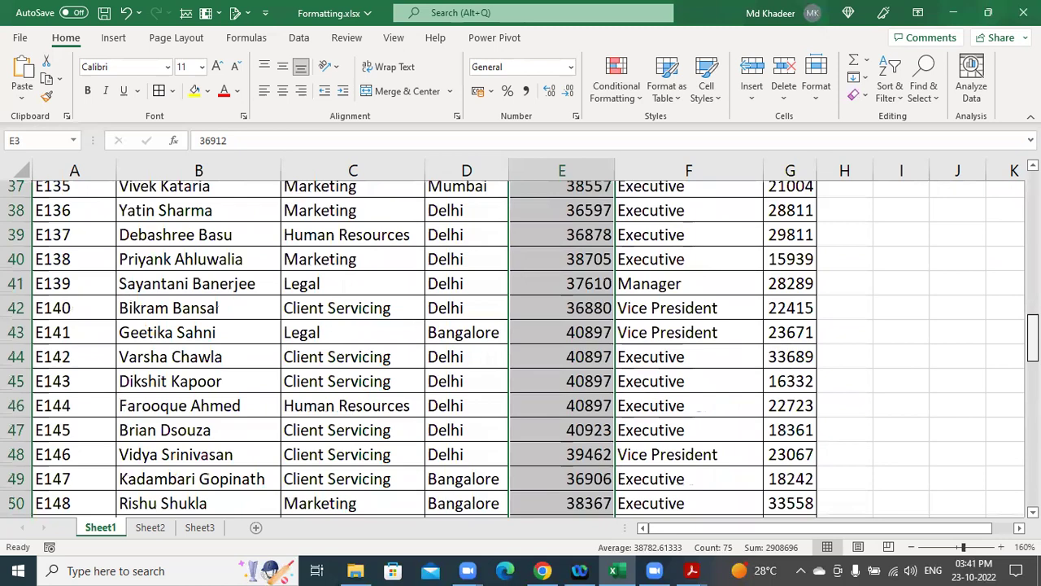
pyautogui.scroll(3, 521, 349)
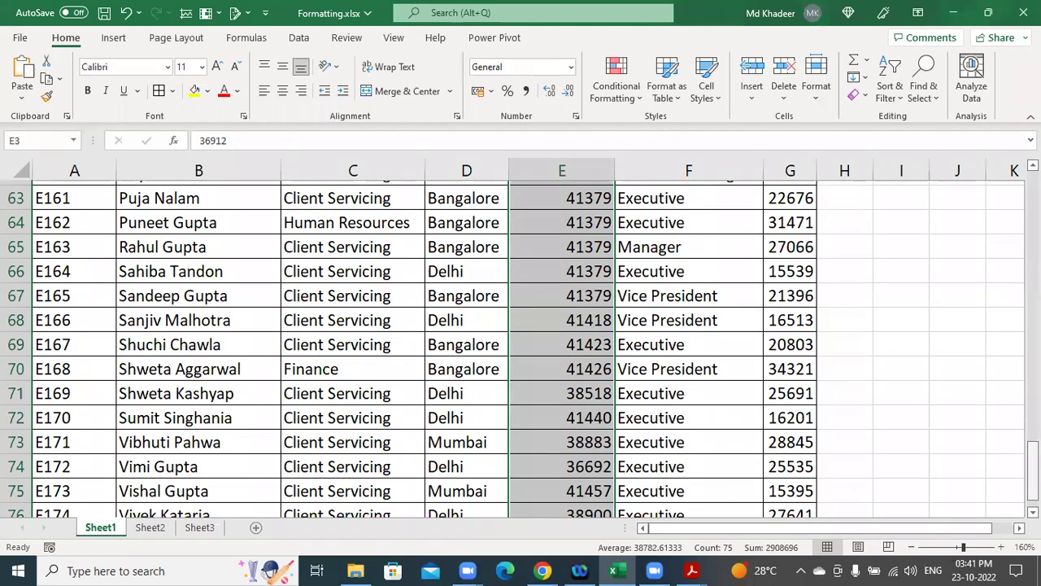
pyautogui.scroll(-3, 567, 458)
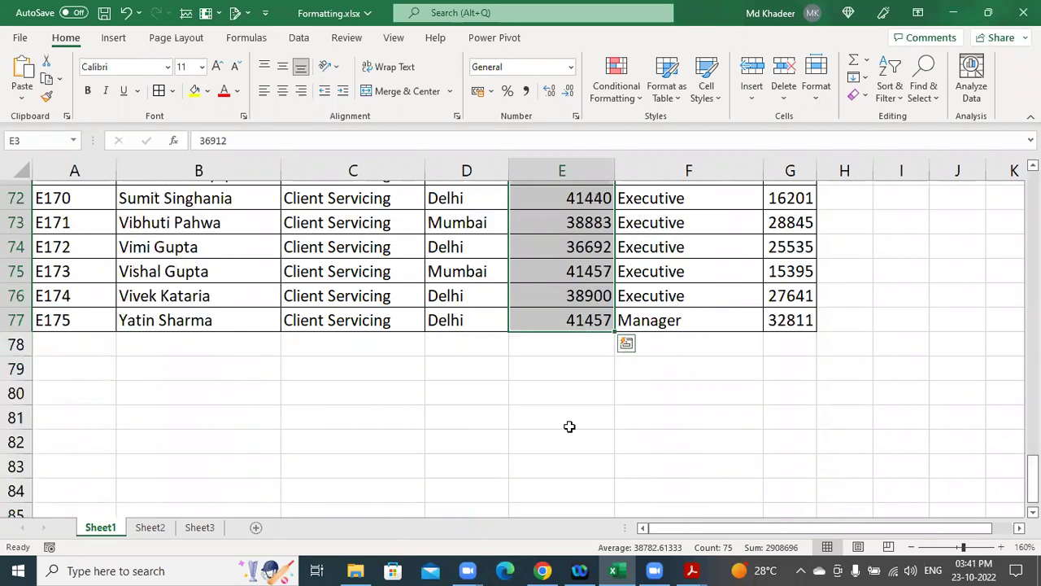
pyautogui.hotkey('ctrl', 'BackSpace')
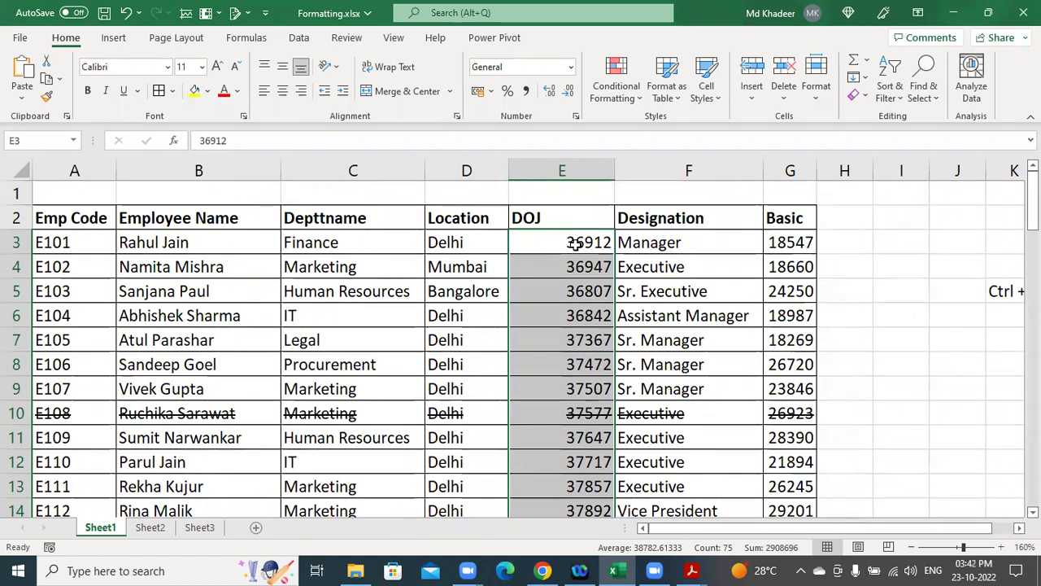
pyautogui.hotkey('ctrl', '.')
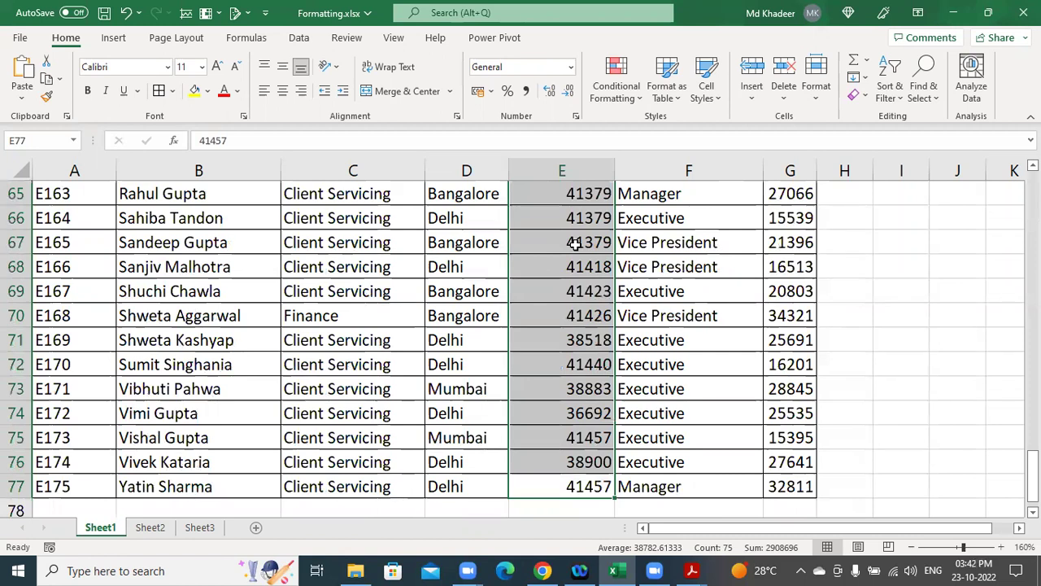
pyautogui.hotkey('ctrl', '.')
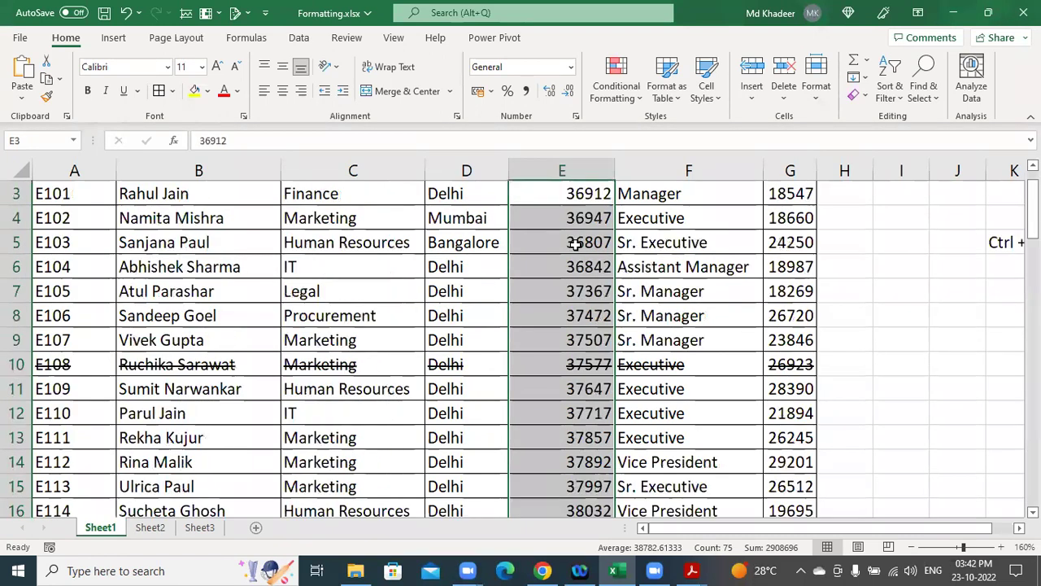
pyautogui.hotkey('ctrl', '.')
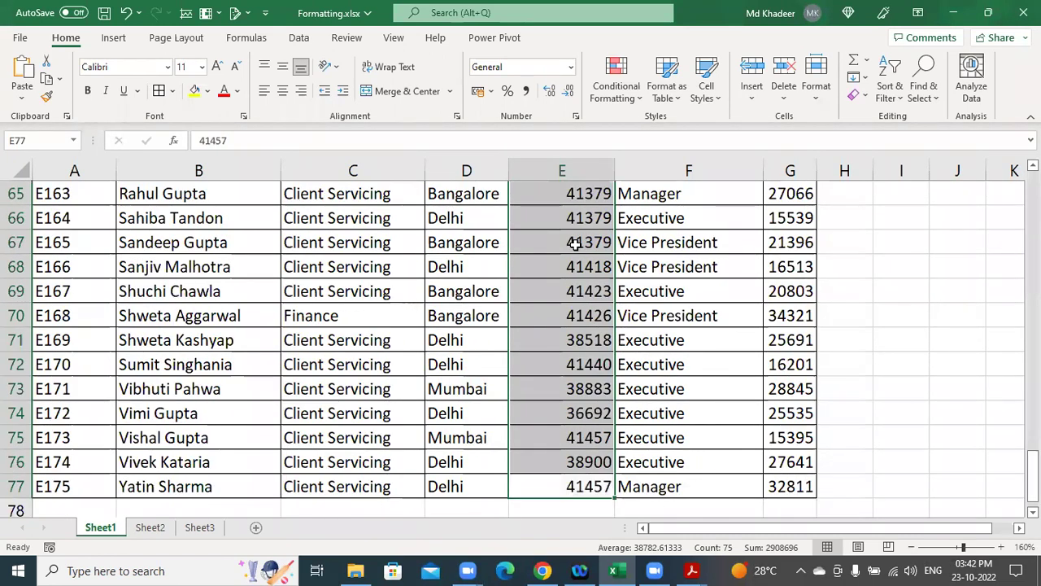
pyautogui.hotkey('ctrl', '.')
pyautogui.hotkey('ctrl', '.')
pyautogui.hotkey('ctrl', '.')
pyautogui.hotkey('ctrl', '.')
pyautogui.hotkey('ctrl', '.')
pyautogui.hotkey('ctrl', '.')
pyautogui.hotkey('ctrl', '.')
pyautogui.hotkey('ctrl', '.')
pyautogui.hotkey('ctrl', '.')
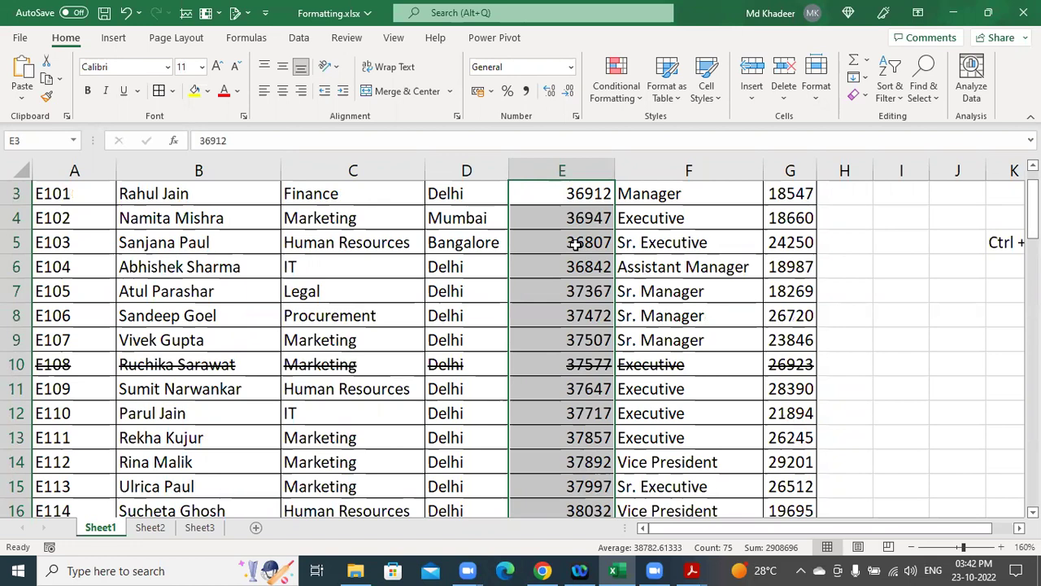
pyautogui.scroll(1, 592, 313)
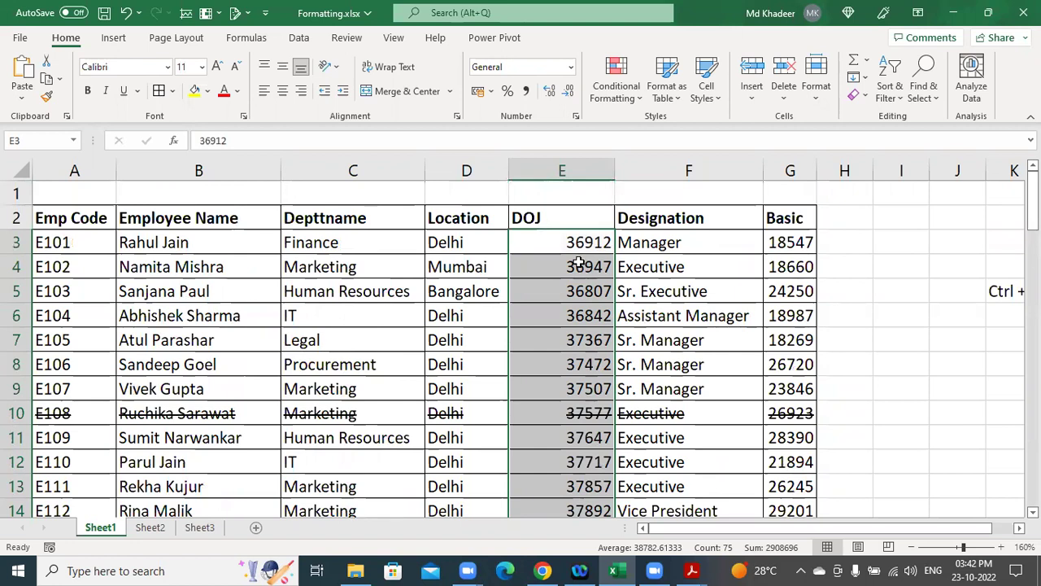
# Try Short Date on the DOJ values, revert it, then apply the dd-mmm-yy date format.
pyautogui.hotkey('ctrl', 'q')
pyautogui.click(572, 72)
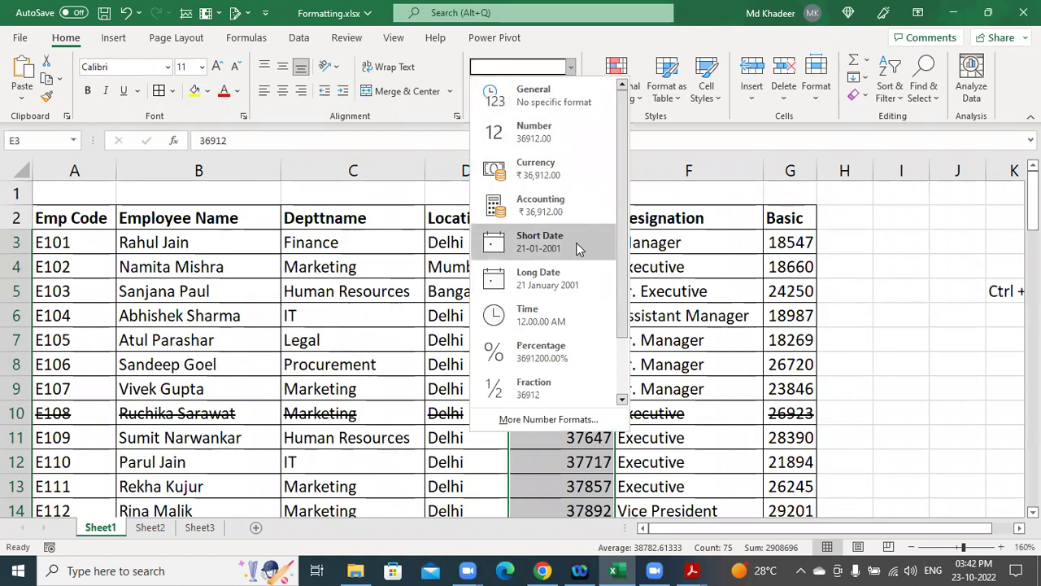
pyautogui.click(578, 244)
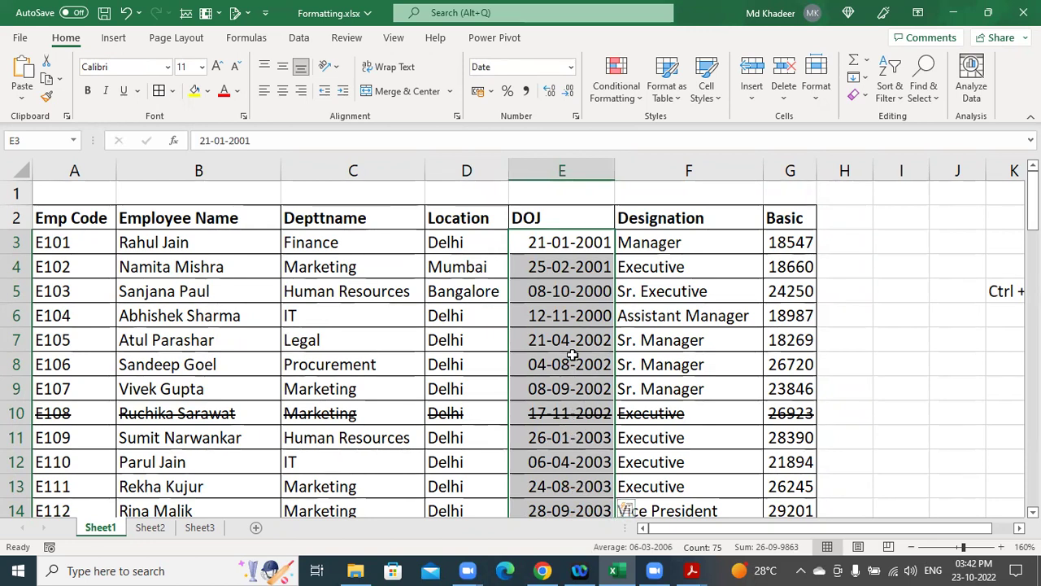
pyautogui.hotkey('ctrl', 'shift', '~')
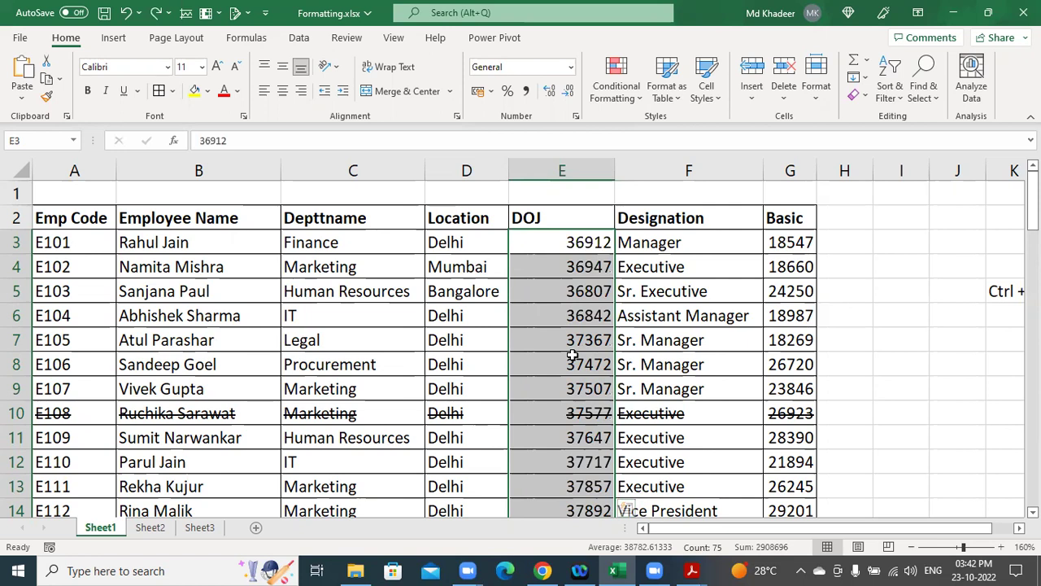
pyautogui.hotkey('ctrl', 'shift', '#')
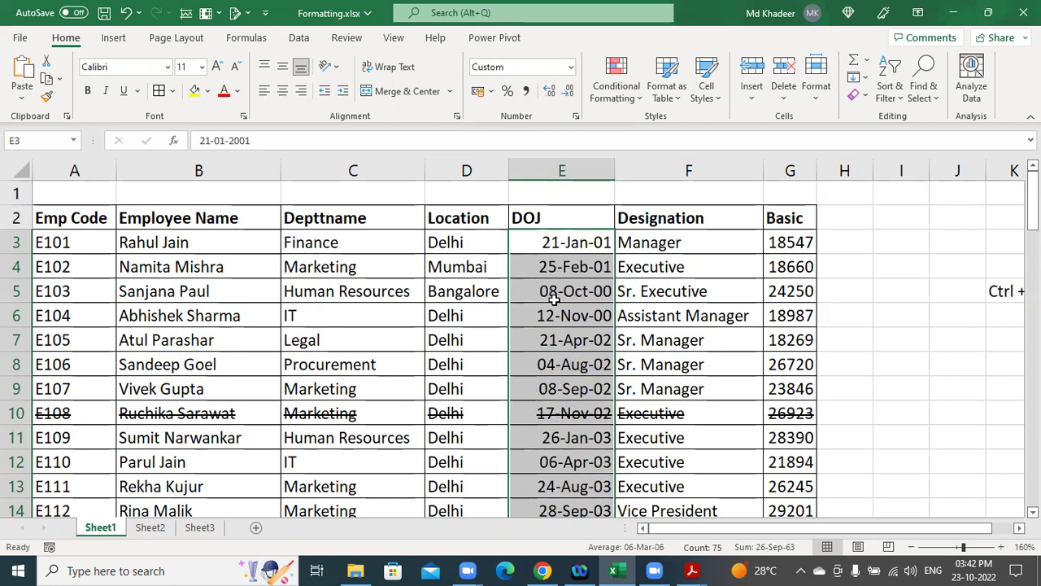
# Compare with the DOJ dates E4:E14 on Sheet3, then return to Sheet1.
pyautogui.click(199, 527)
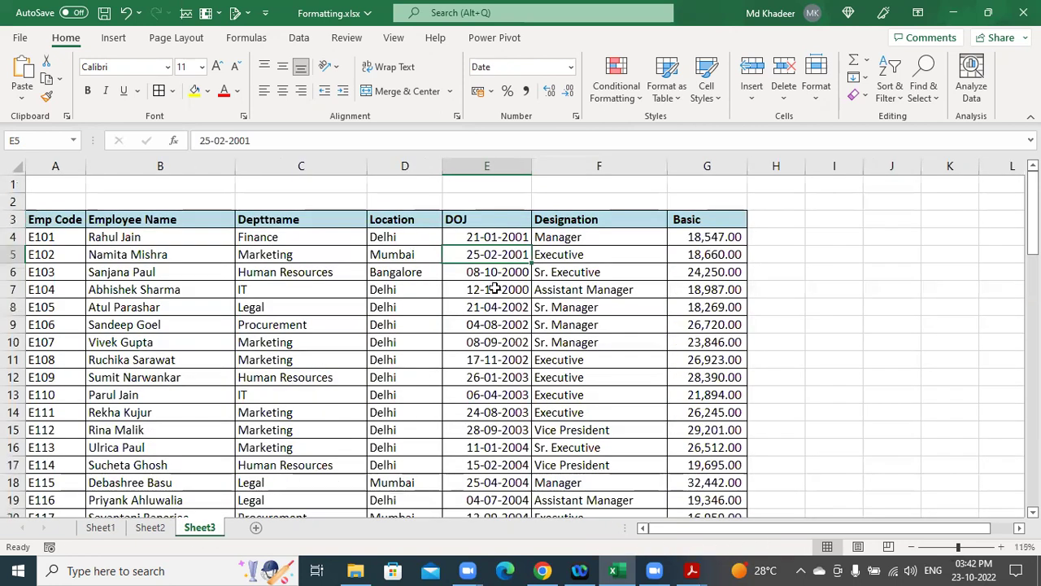
pyautogui.moveTo(499, 236); pyautogui.dragTo(497, 411)
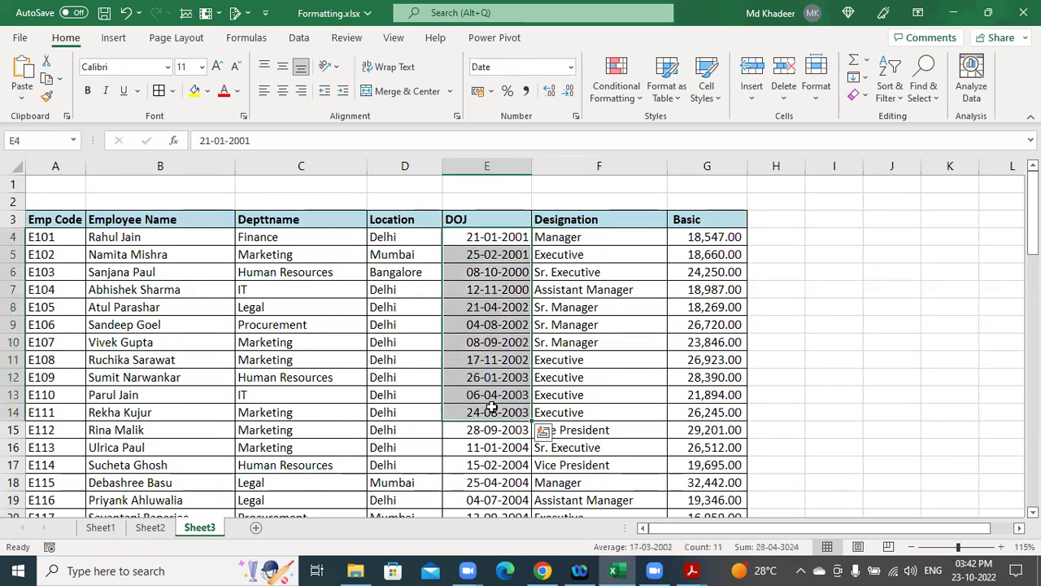
pyautogui.click(100, 527)
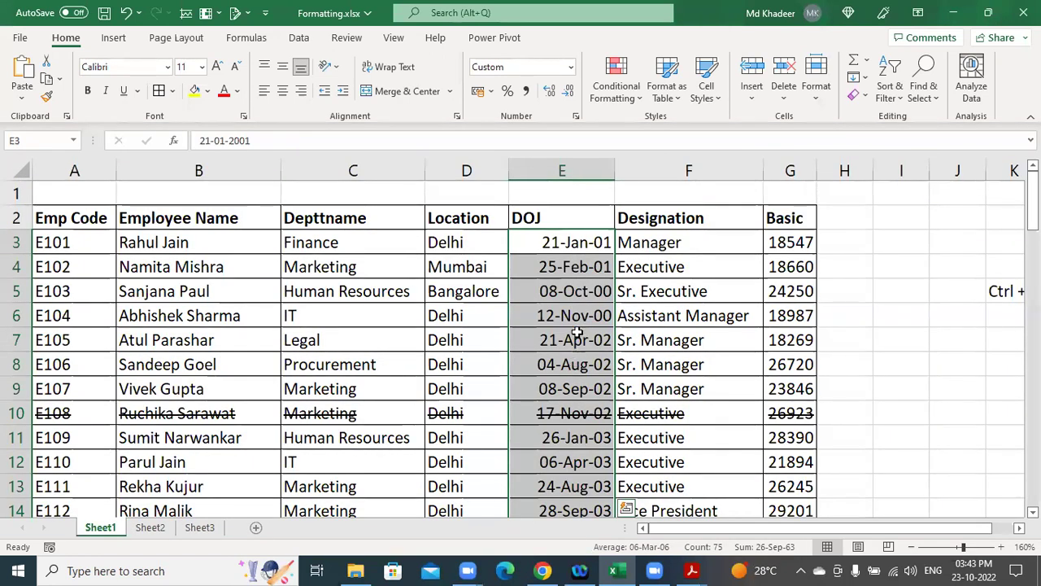
# In Format Cells, change the DOJ custom type from dd-mmm-yy to dd-mm-yyyy.
pyautogui.rightClick(576, 289)
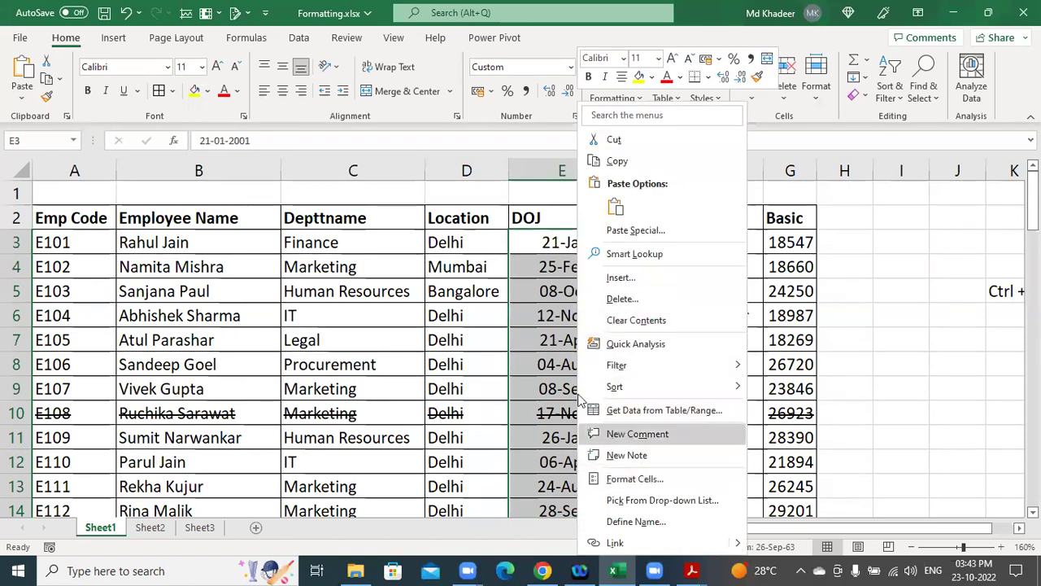
pyautogui.press('Escape')
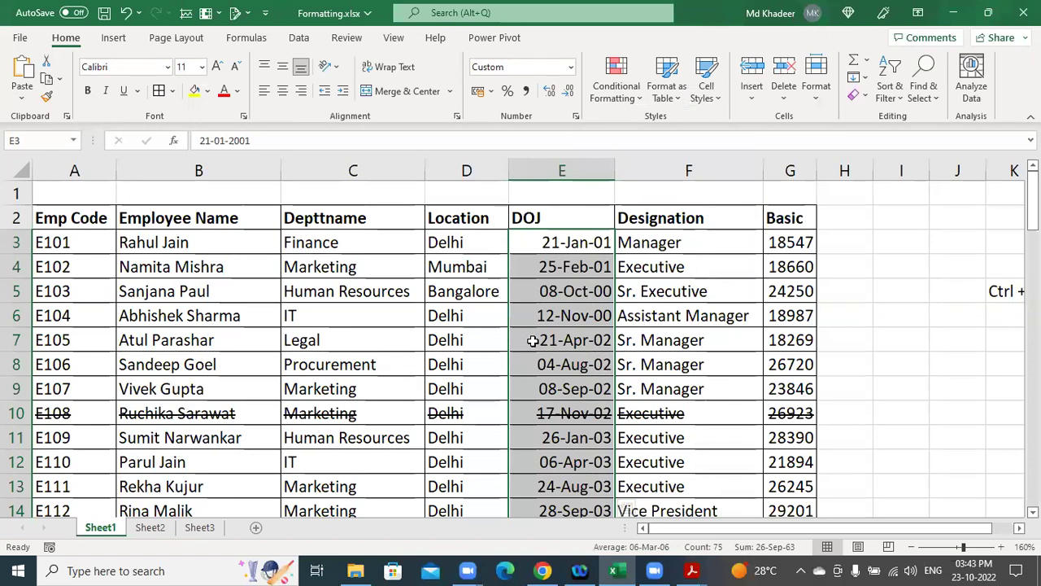
pyautogui.hotkey('ctrl', '1')
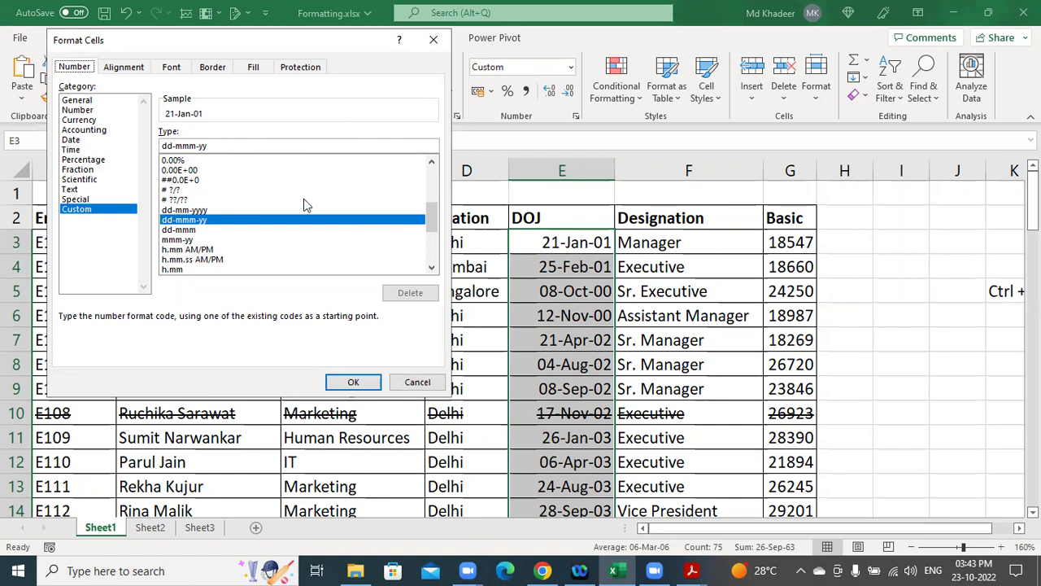
pyautogui.click(185, 146)
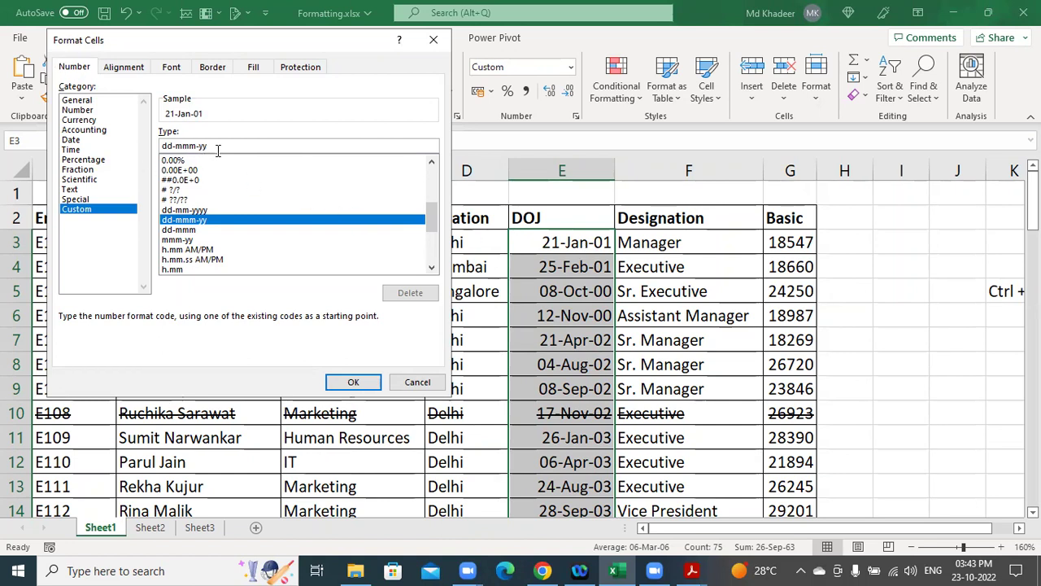
pyautogui.press('BackSpace')
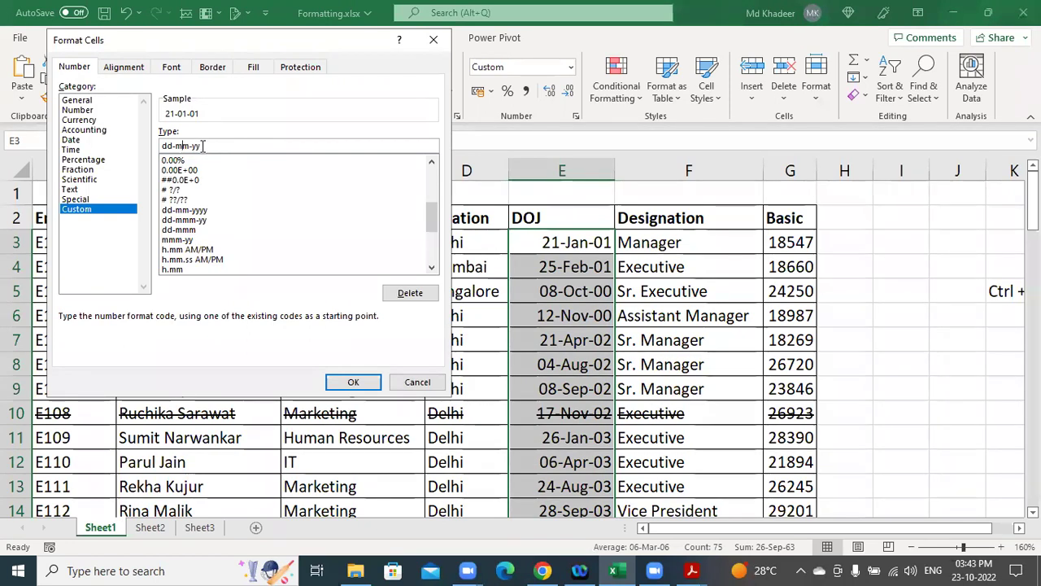
pyautogui.write('y')
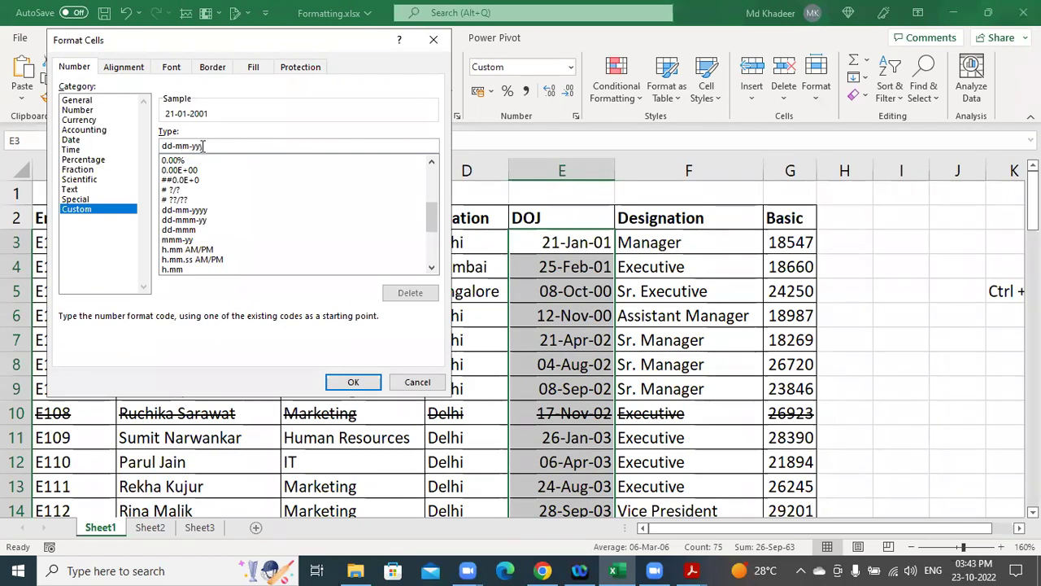
pyautogui.write('yy')
pyautogui.click(347, 381)
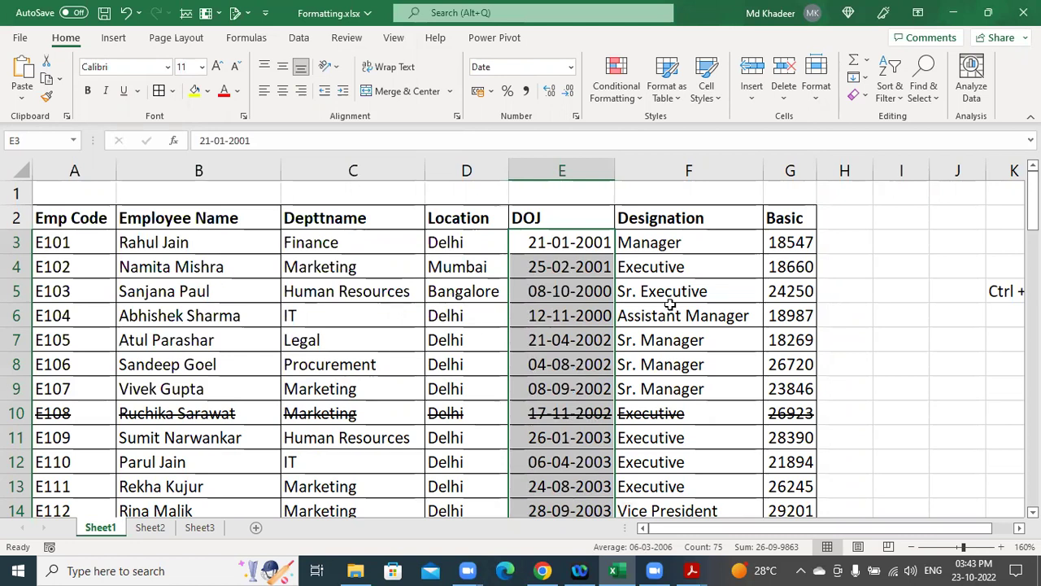
# Widen Basic column G to about 10.00 so salaries fit, then select G3:G77.
pyautogui.moveTo(742, 532); pyautogui.dragTo(765, 532)
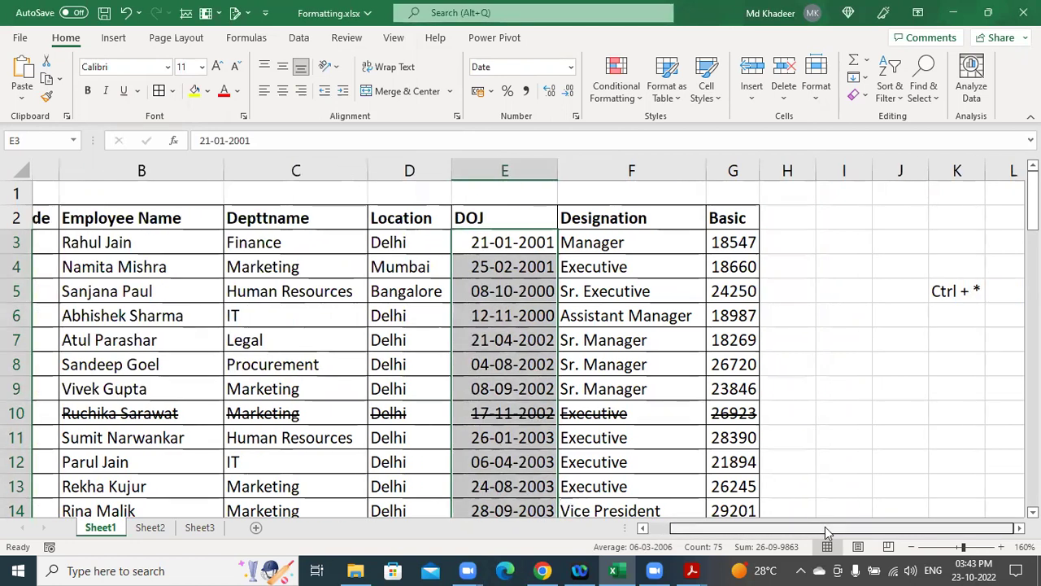
pyautogui.click(737, 244)
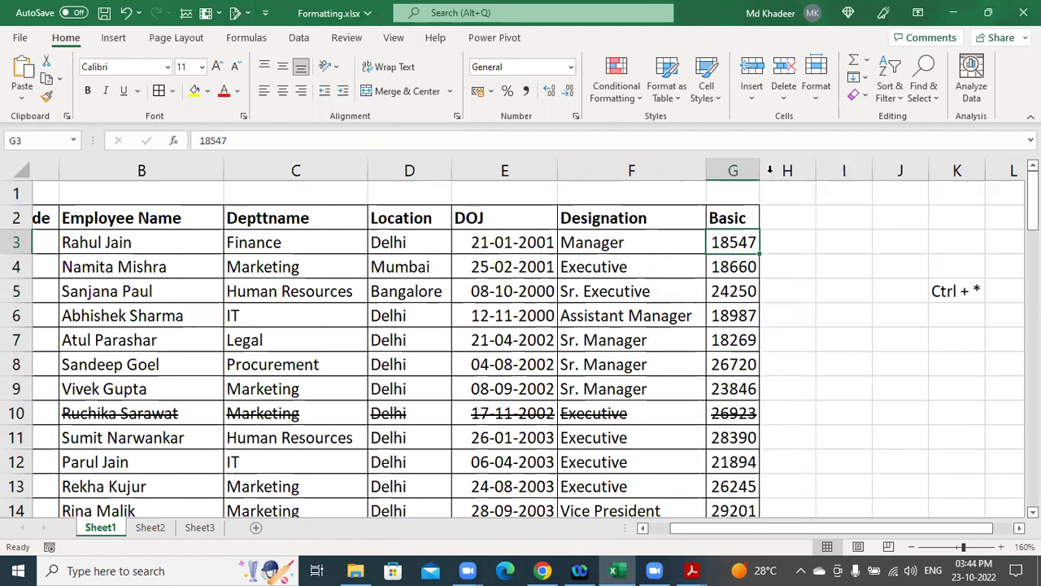
pyautogui.moveTo(760, 170); pyautogui.dragTo(788, 180)
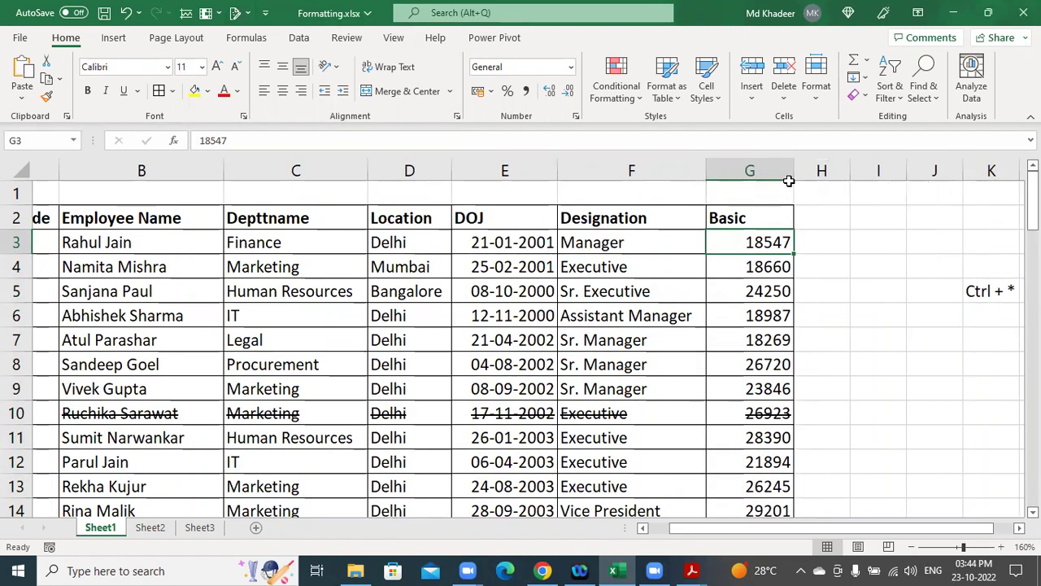
pyautogui.moveTo(793, 178); pyautogui.dragTo(798, 173)
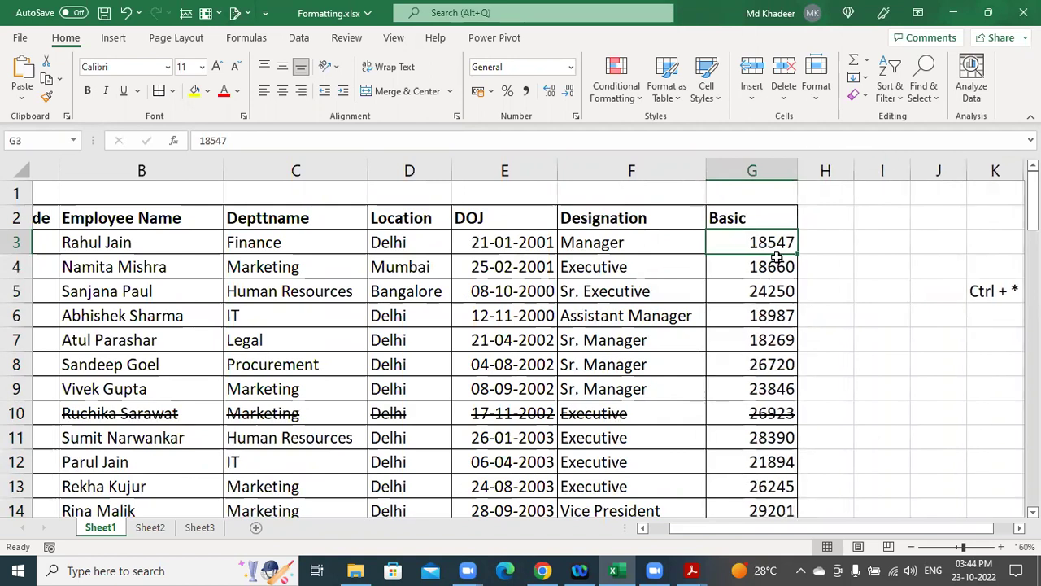
pyautogui.hotkey('ctrl', 'shift', 'Down')
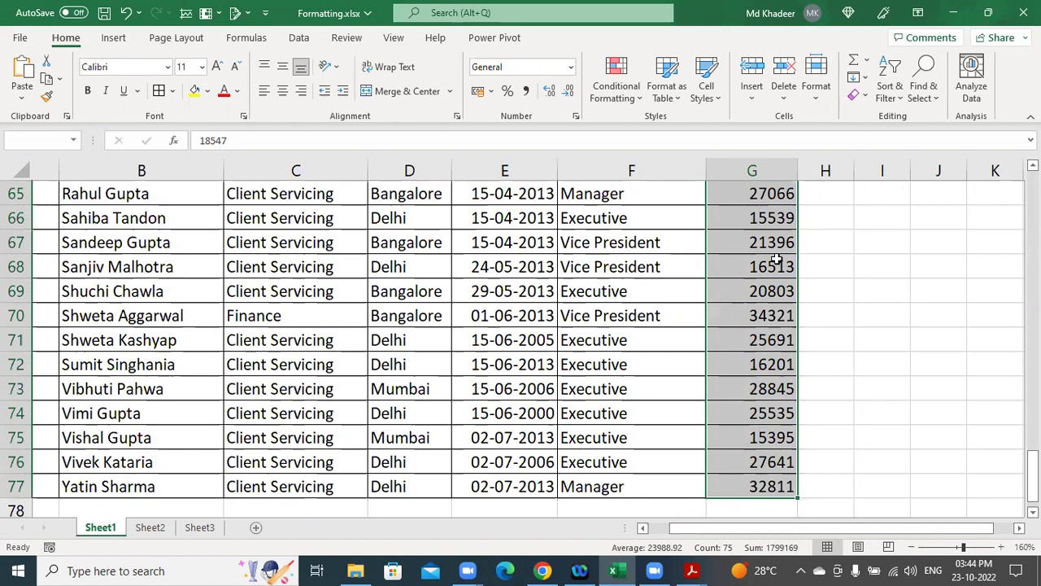
# Try Comma Style on the Basic salaries, undo it, then apply Number format with two decimals.
pyautogui.hotkey('ctrl', 'shift', '8')
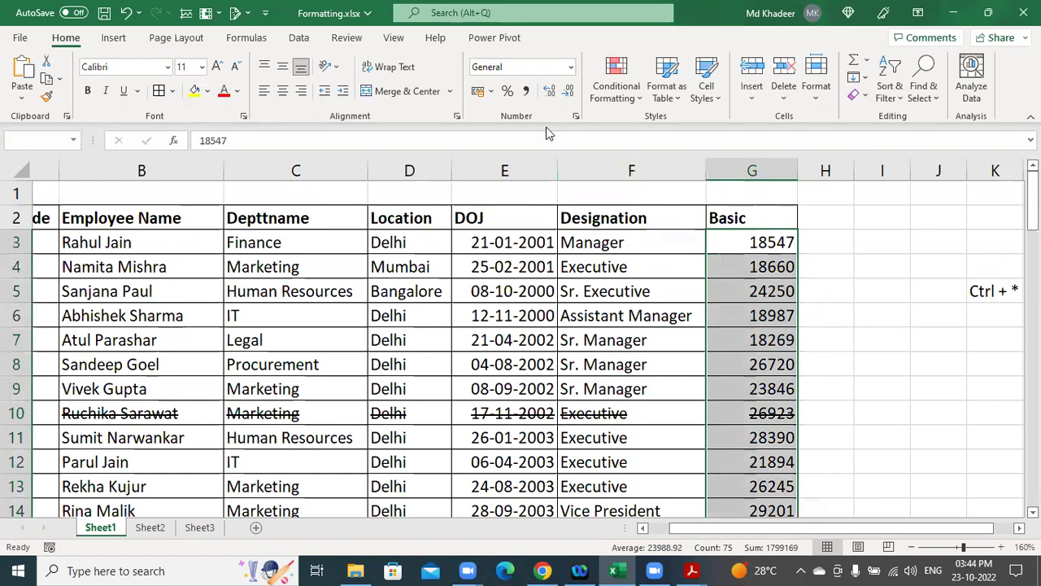
pyautogui.hotkey('ctrl', 'q')
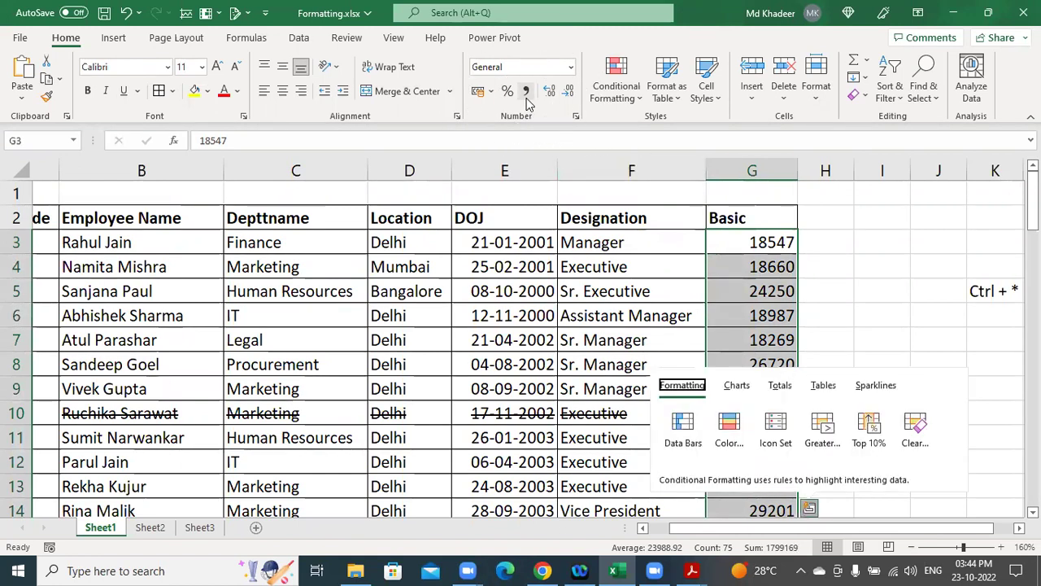
pyautogui.click(527, 98)
pyautogui.click(527, 98)
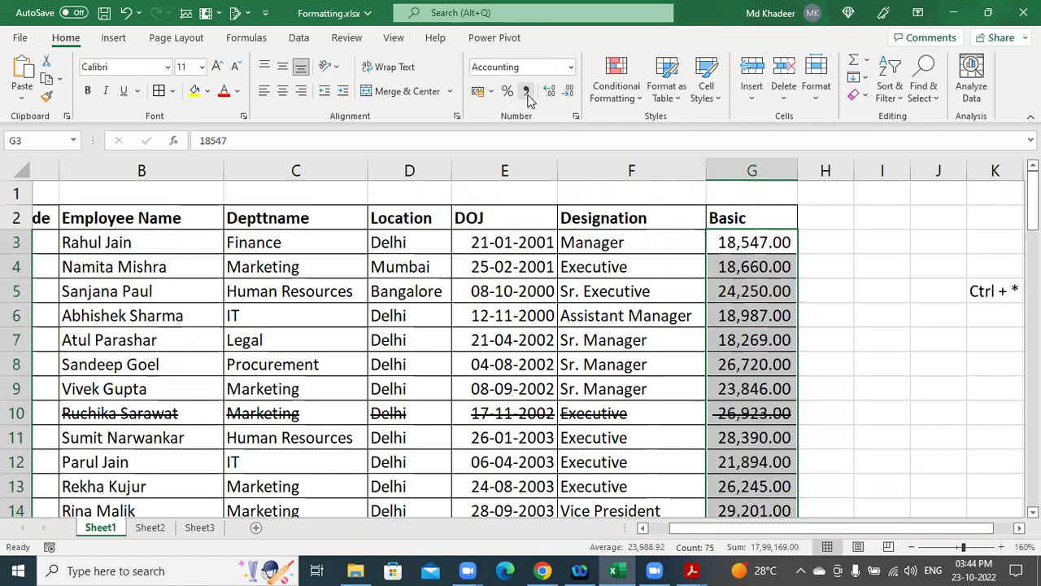
pyautogui.hotkey('ctrl', 'z')
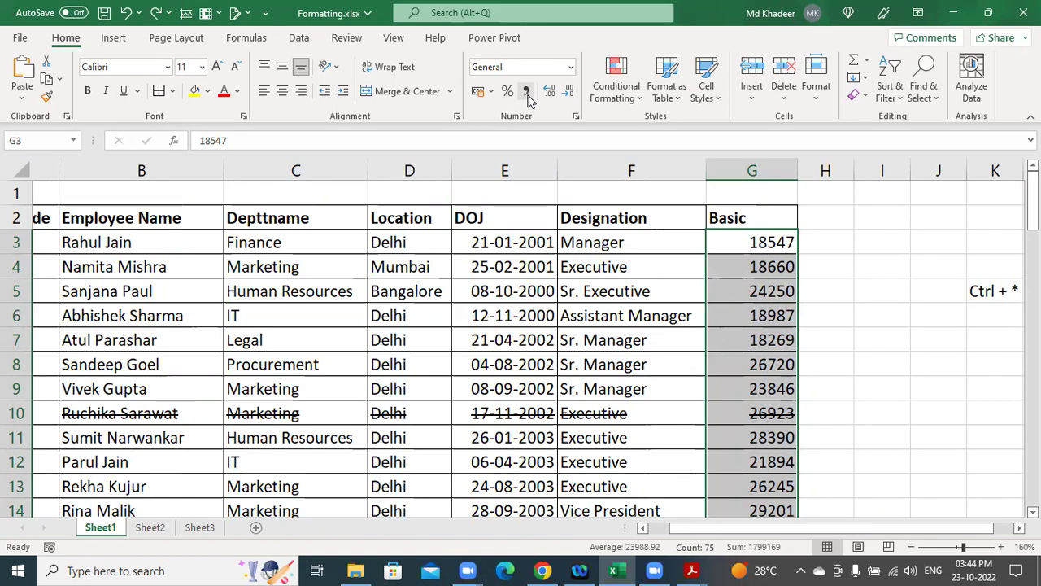
pyautogui.hotkey('ctrl', 'shift', '1')
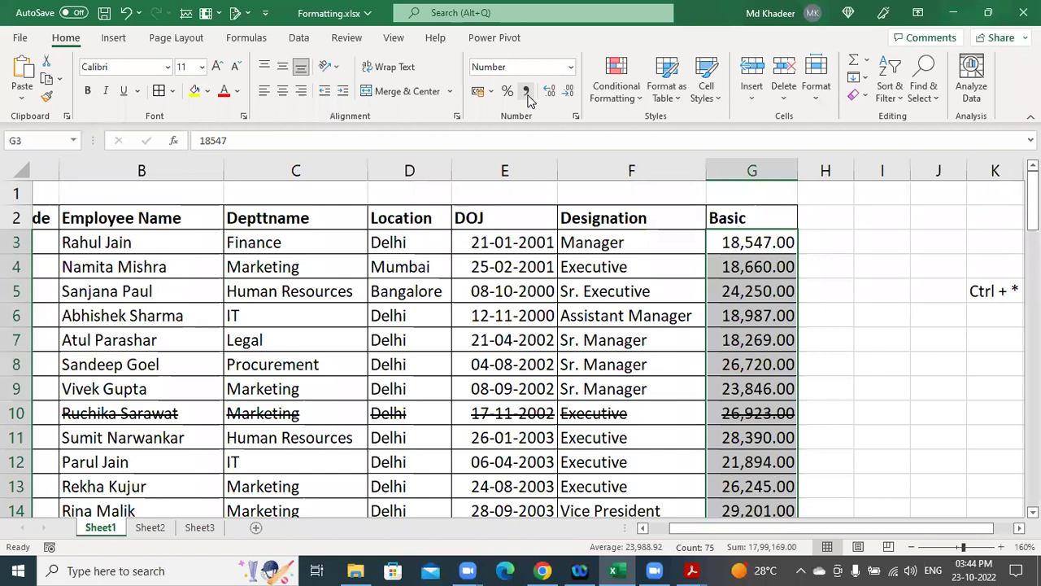
pyautogui.click(505, 260)
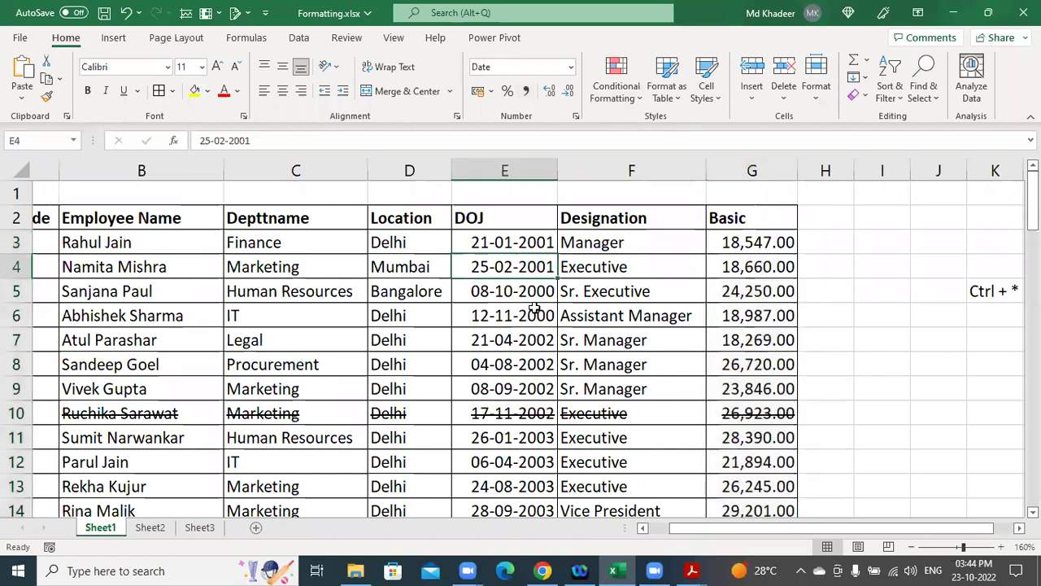
# Select the Location through Basic cells for rows 13–19.
pyautogui.scroll(-1, 532, 305)
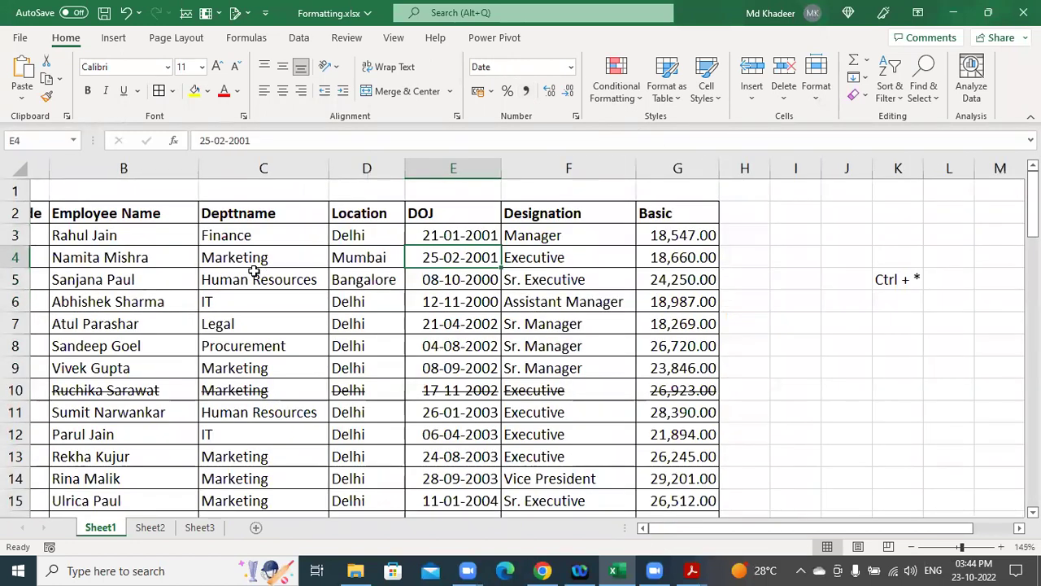
pyautogui.scroll(-1, 516, 306)
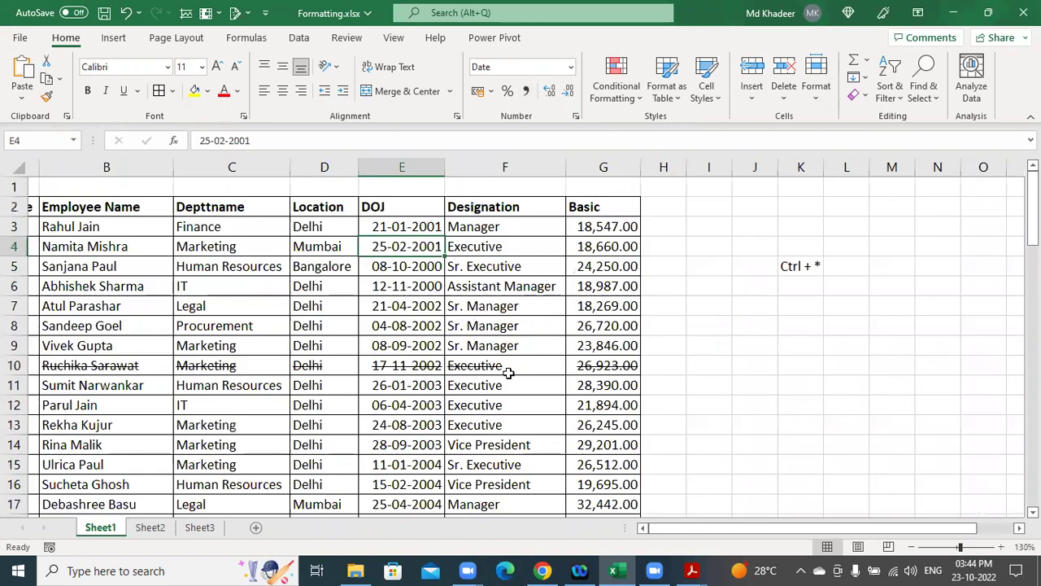
pyautogui.moveTo(727, 532); pyautogui.dragTo(688, 530)
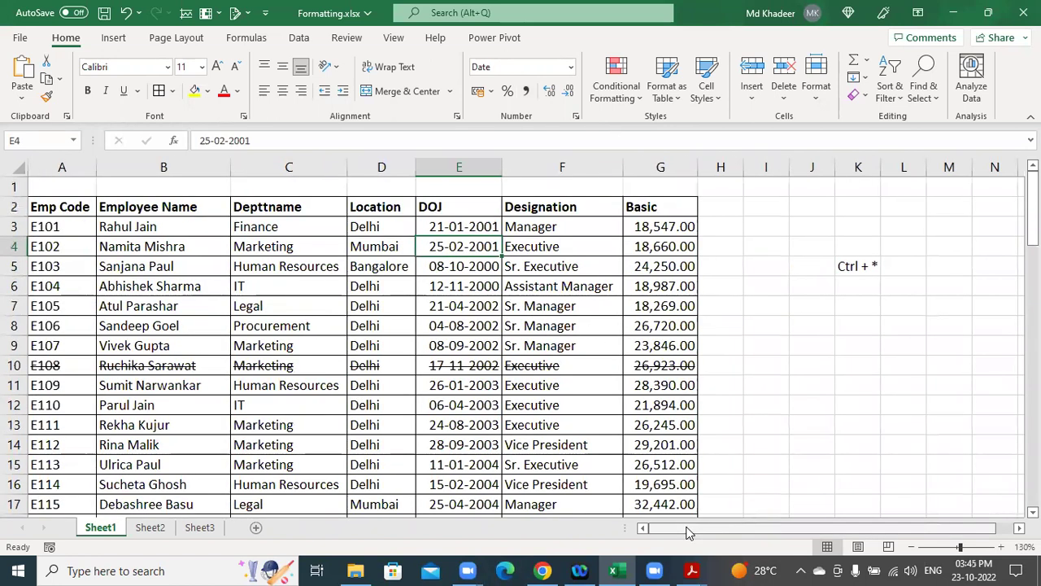
pyautogui.scroll(-2, 578, 457)
pyautogui.moveTo(372, 307); pyautogui.dragTo(667, 419)
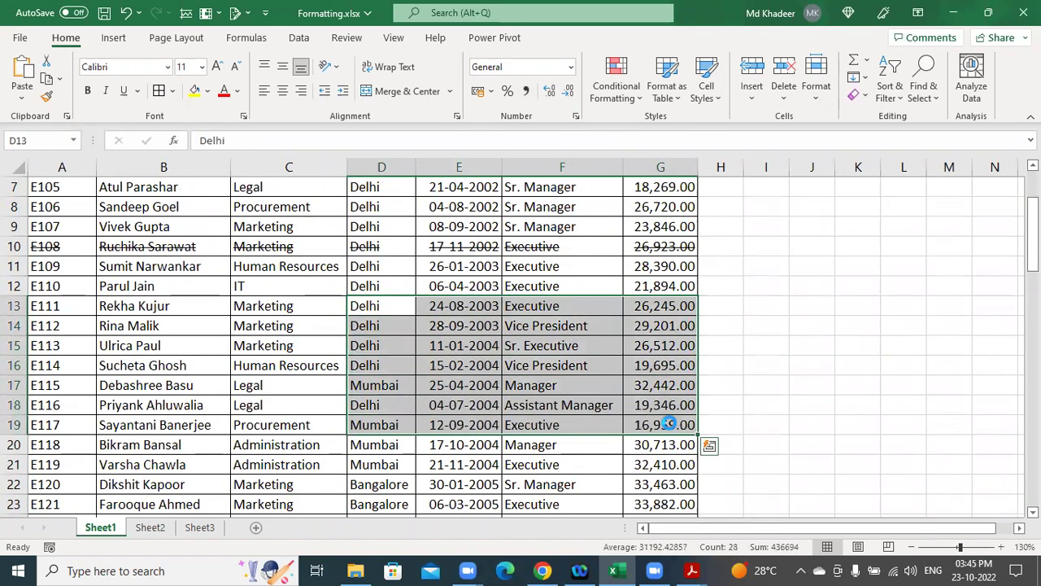
# Copy the Location–Basic block and trial-paste it at P9, then undo.
pyautogui.hotkey('ctrl', 'c')
pyautogui.moveTo(720, 527); pyautogui.dragTo(738, 527)
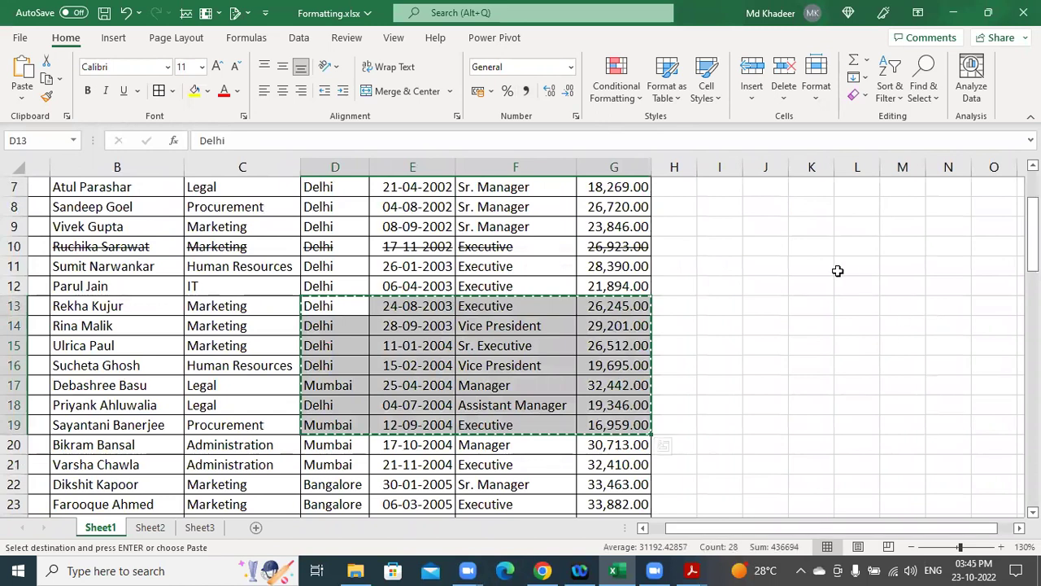
pyautogui.click(838, 268)
pyautogui.press('Right')
pyautogui.press('Right')
pyautogui.press('Right')
pyautogui.press('Right')
pyautogui.press('Right')
pyautogui.press('Right')
pyautogui.press('Right')
pyautogui.press('Right')
pyautogui.press('Right')
pyautogui.press('Right')
pyautogui.press('Right')
pyautogui.press('Right')
pyautogui.press('Right')
pyautogui.press('Right')
pyautogui.press('Right')
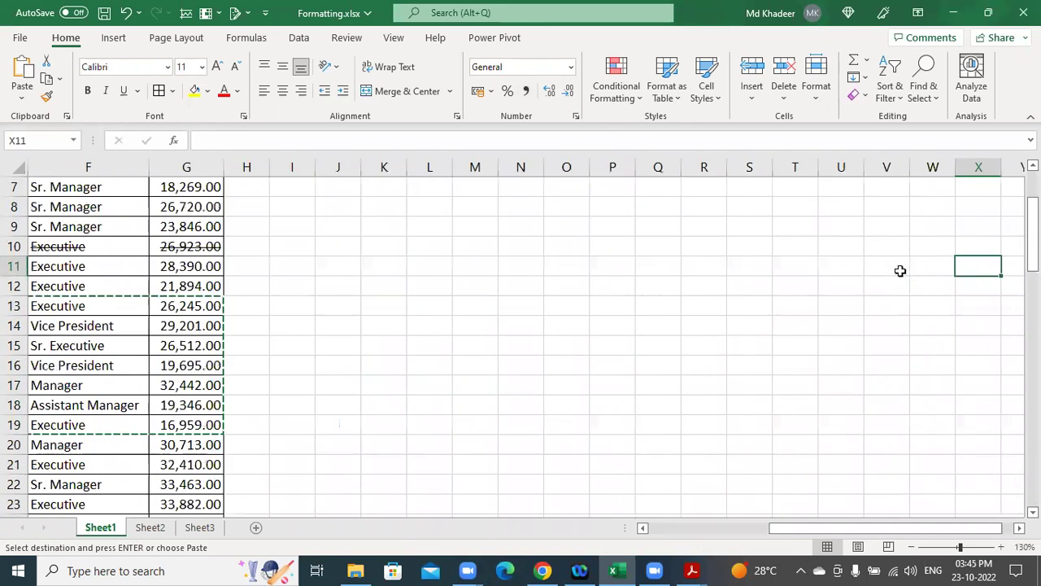
pyautogui.click(490, 230)
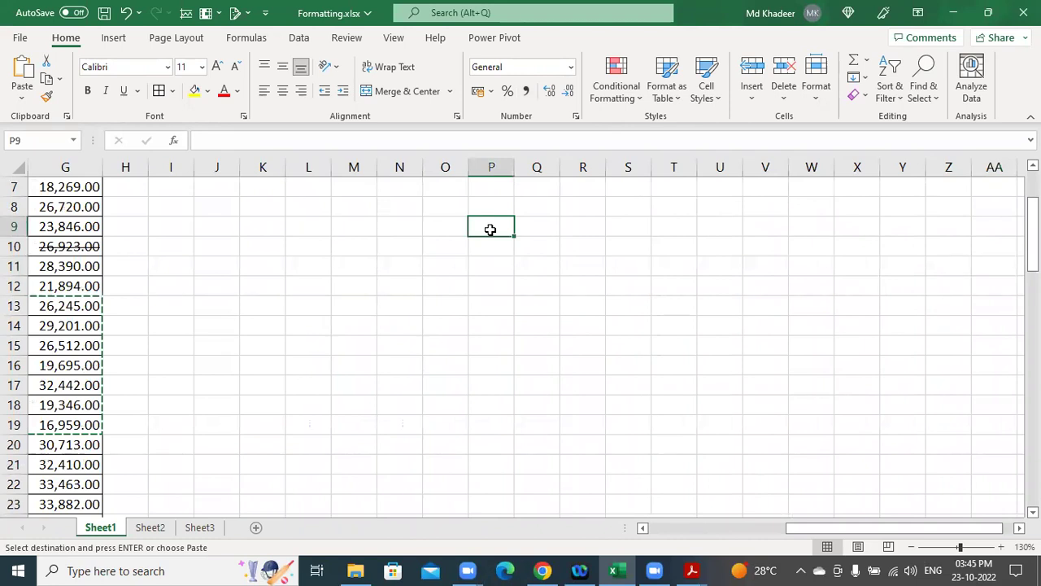
pyautogui.hotkey('ctrl', 'v')
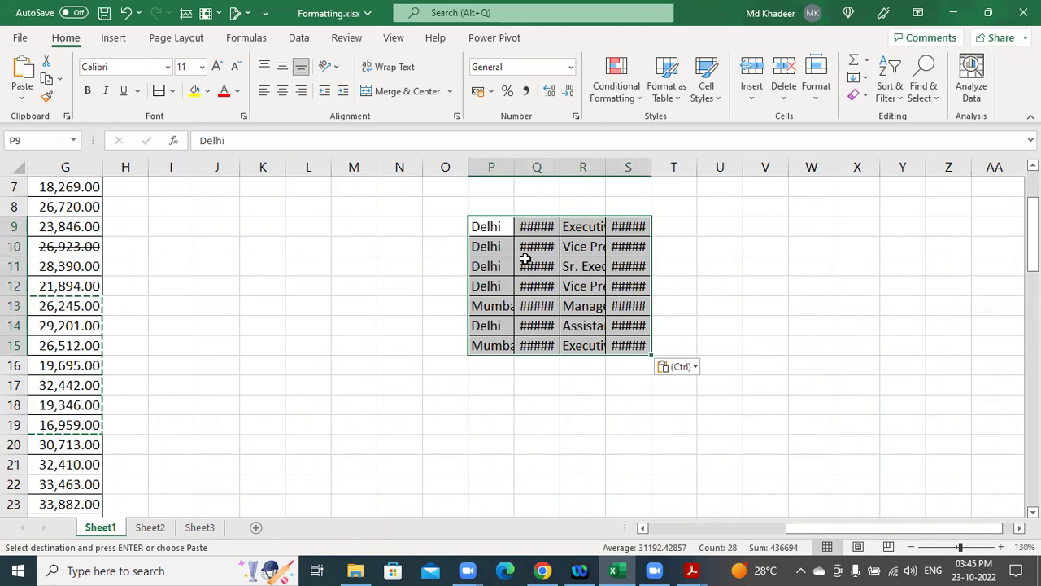
pyautogui.hotkey('ctrl', 'z')
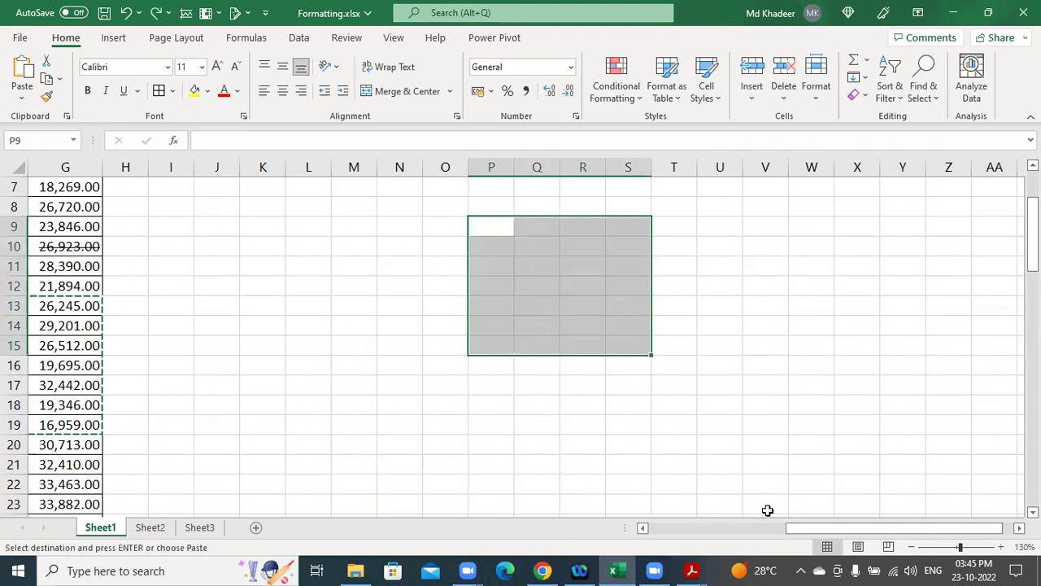
# Reselect Location through Basic for rows 13–20, paste at M9, undo, and pick M9 again.
pyautogui.hscroll(-5, 621, 528)
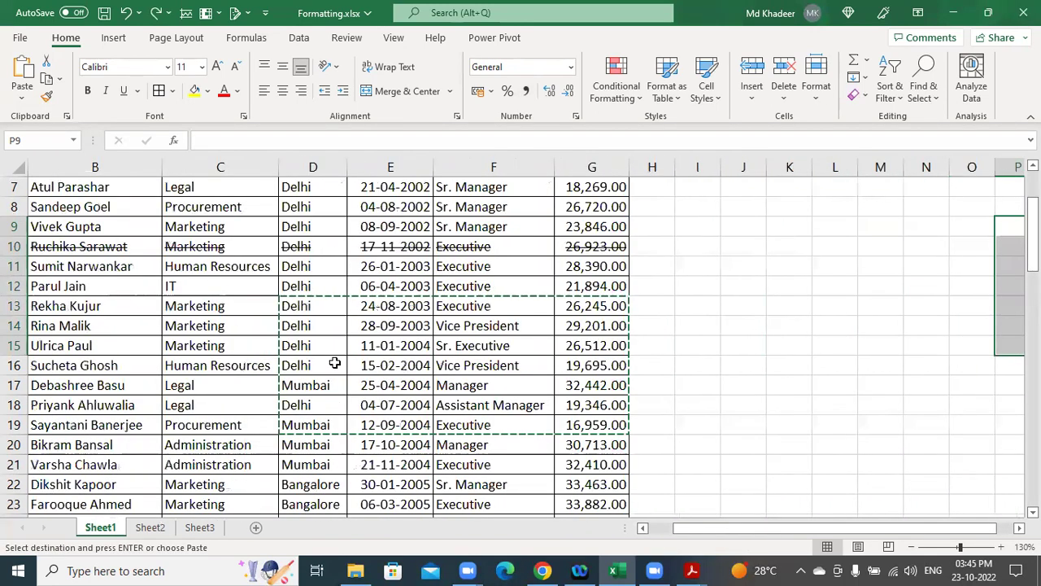
pyautogui.click(327, 350)
pyautogui.moveTo(287, 314); pyautogui.dragTo(598, 448)
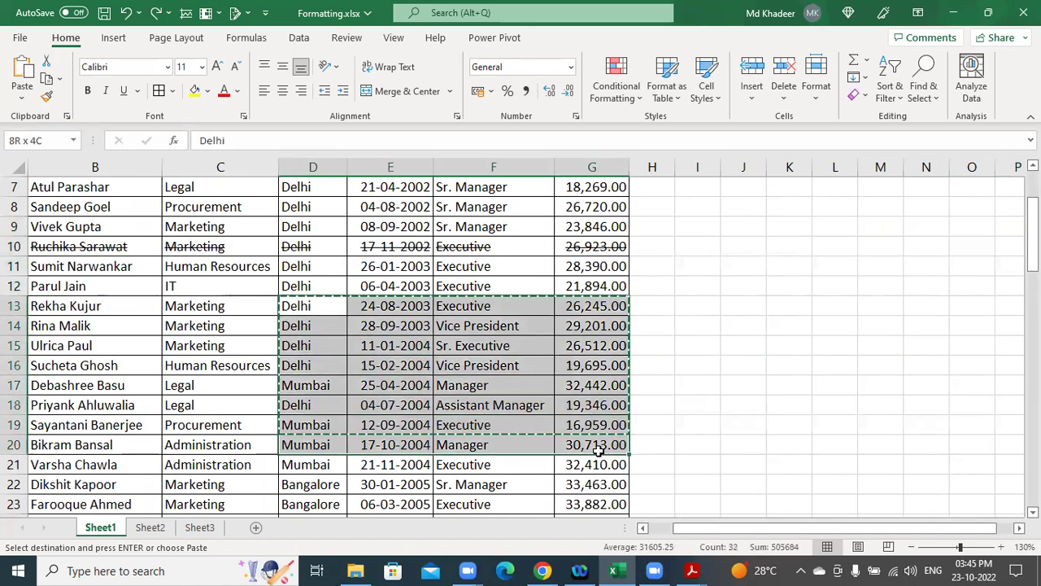
pyautogui.moveTo(720, 533); pyautogui.dragTo(771, 532)
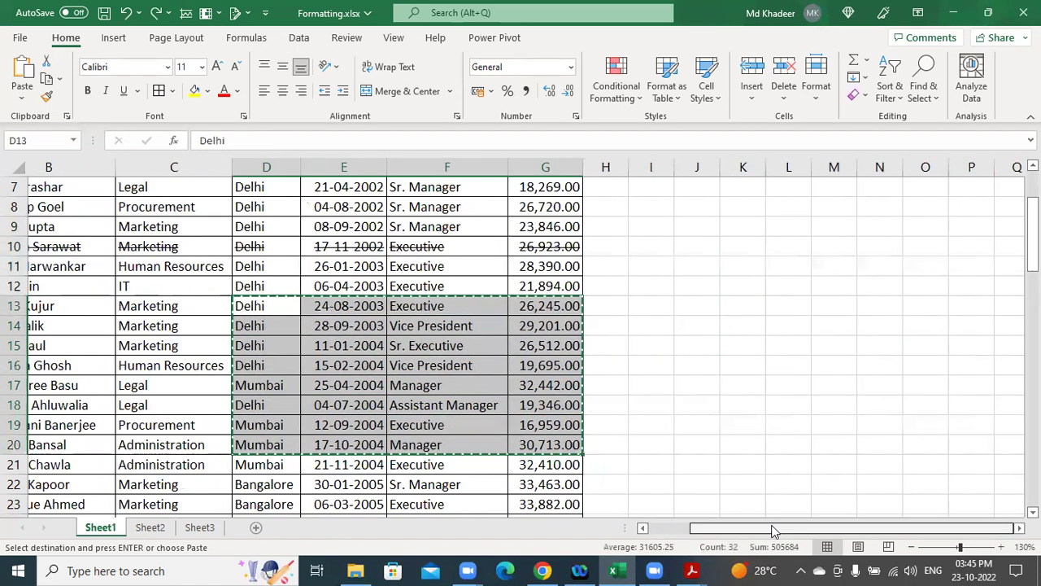
pyautogui.click(848, 229)
pyautogui.press('Right')
pyautogui.press('Right')
pyautogui.press('Right')
pyautogui.press('Right')
pyautogui.press('Right')
pyautogui.press('Right')
pyautogui.press('Right')
pyautogui.press('Right')
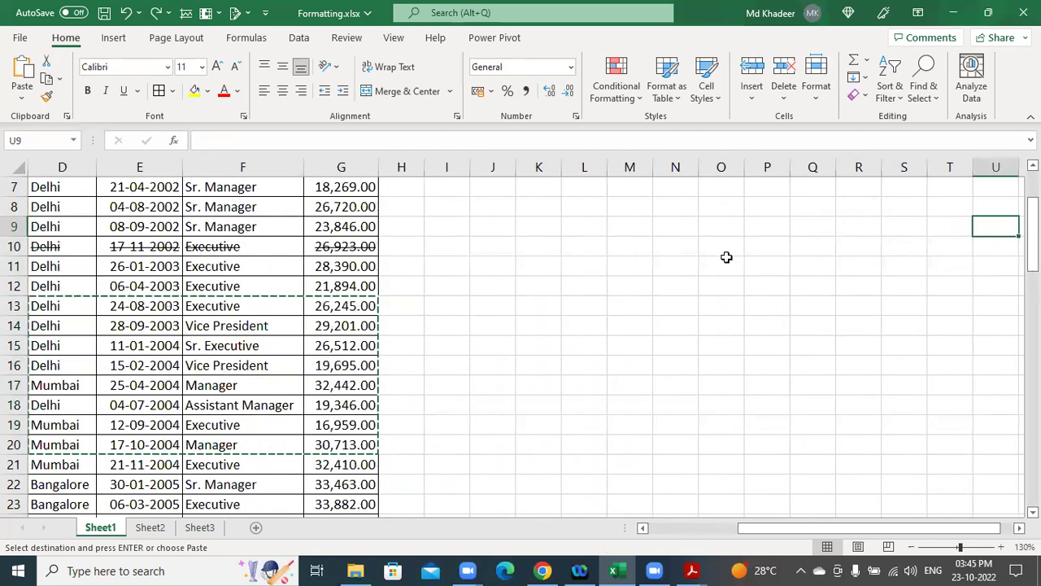
pyautogui.click(636, 230)
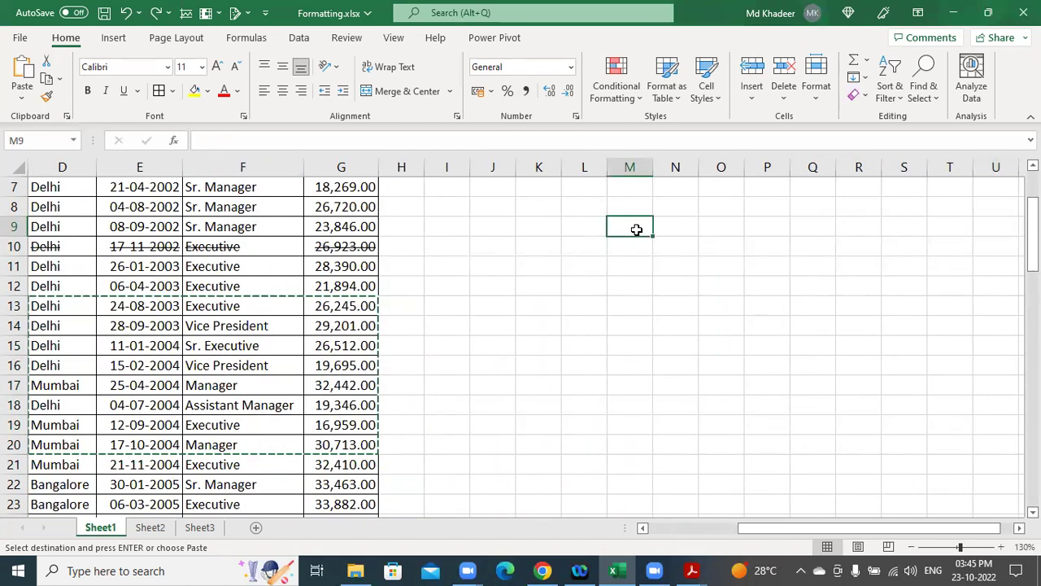
pyautogui.hotkey('ctrl', 'v')
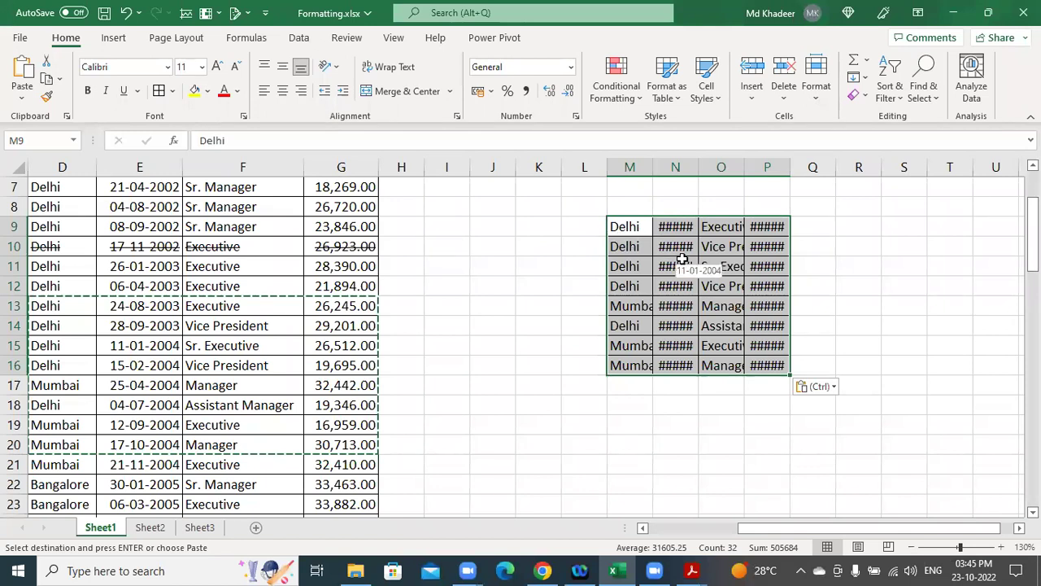
pyautogui.hotkey('ctrl', 'z')
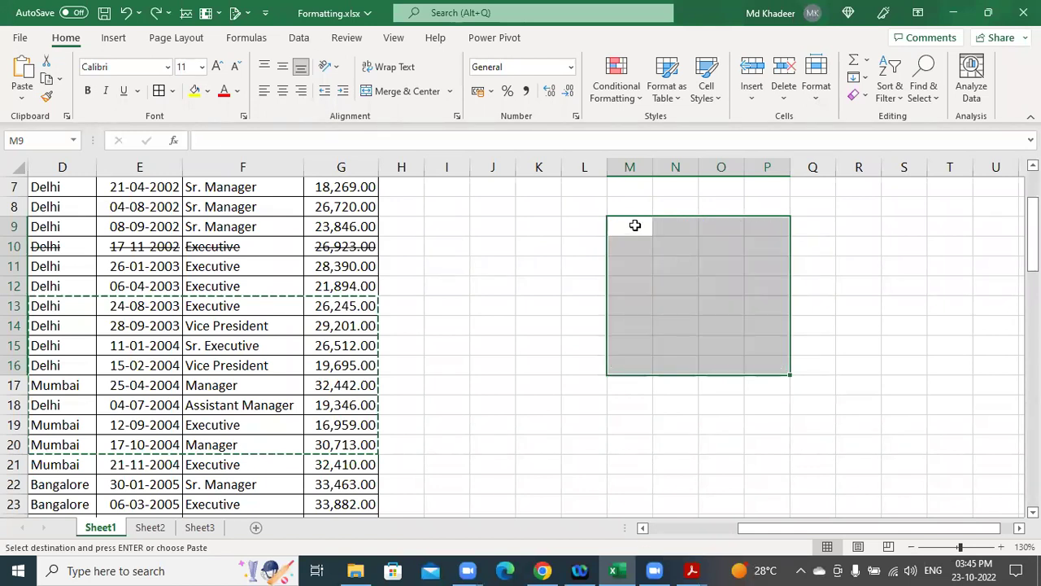
pyautogui.click(630, 226)
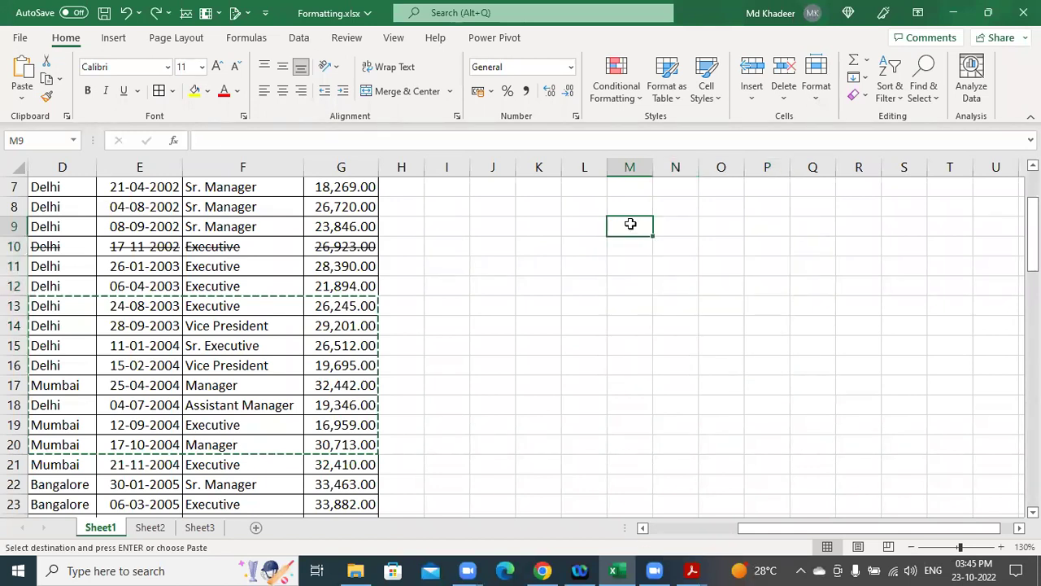
# Paste the Delhi/Mumbai records at M9 using Keep Source Column Widths.
pyautogui.click(23, 98)
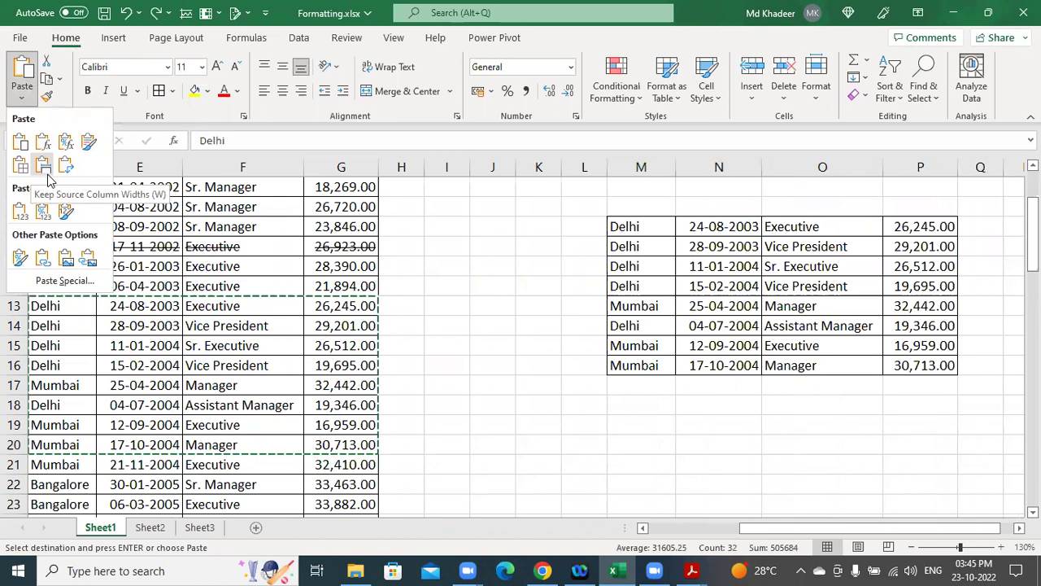
pyautogui.click(44, 165)
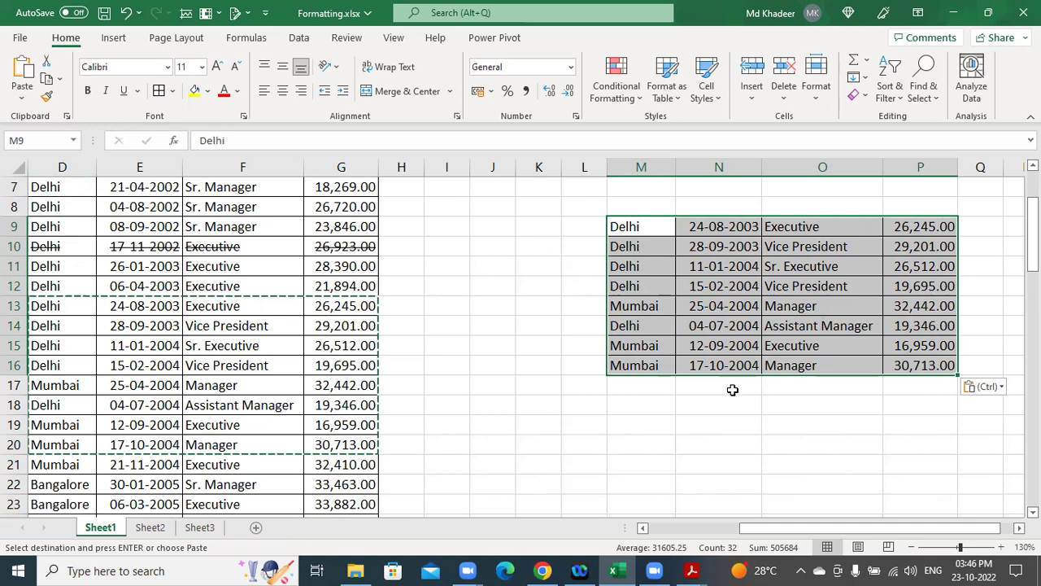
pyautogui.click(701, 309)
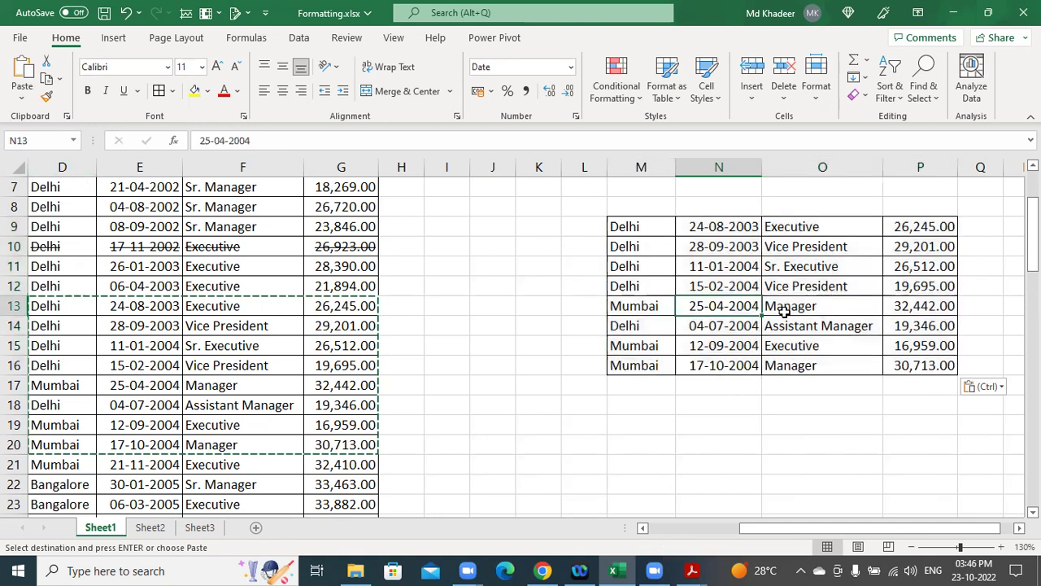
pyautogui.press('Right')
pyautogui.press('Right')
pyautogui.press('Right')
pyautogui.press('Right')
pyautogui.press('Right')
pyautogui.press('Right')
pyautogui.press('Right')
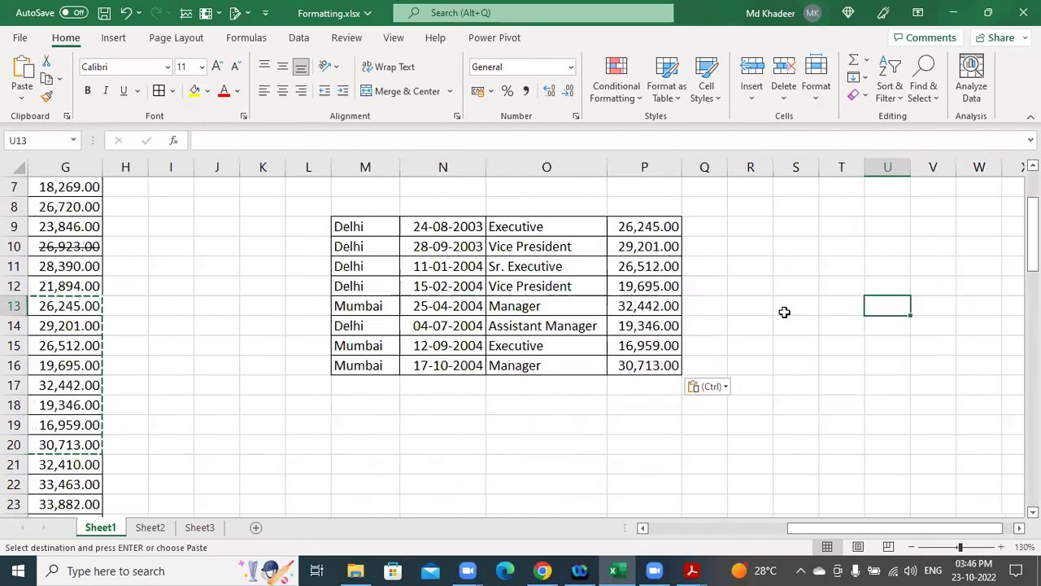
pyautogui.moveTo(367, 226); pyautogui.dragTo(643, 363)
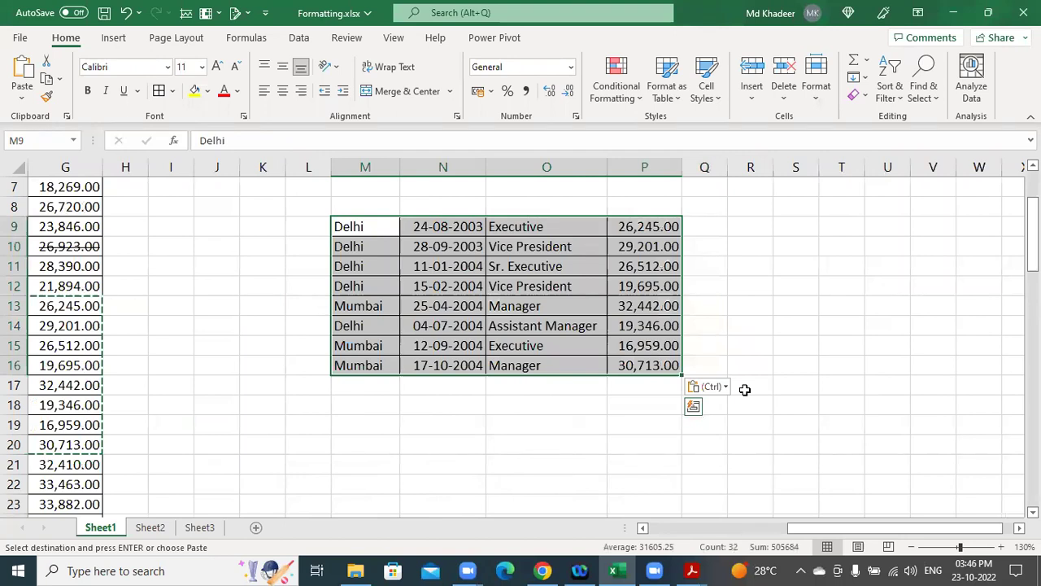
pyautogui.press('Delete')
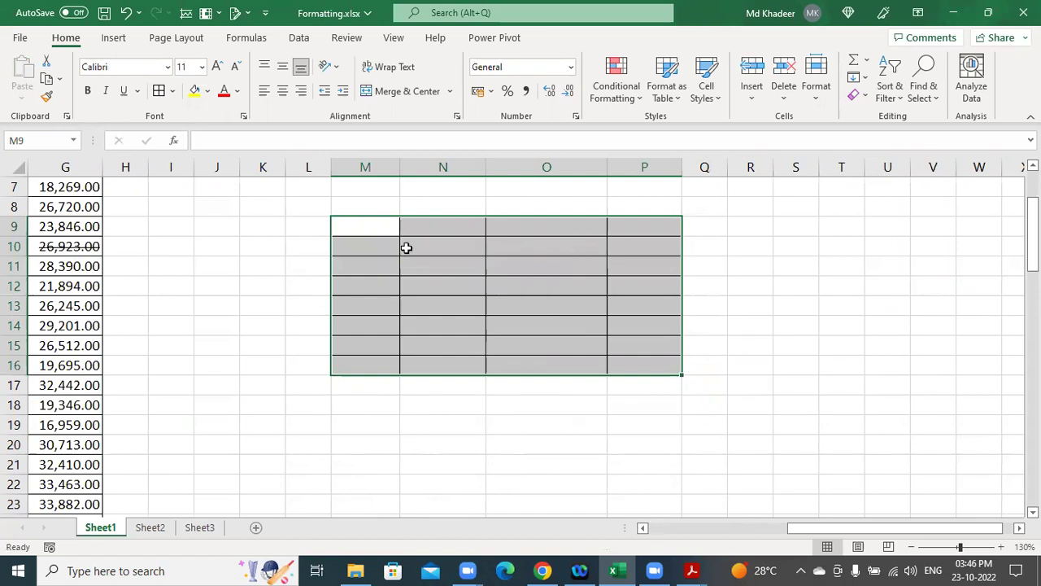
pyautogui.hotkey('ctrl', 'shift', '-')
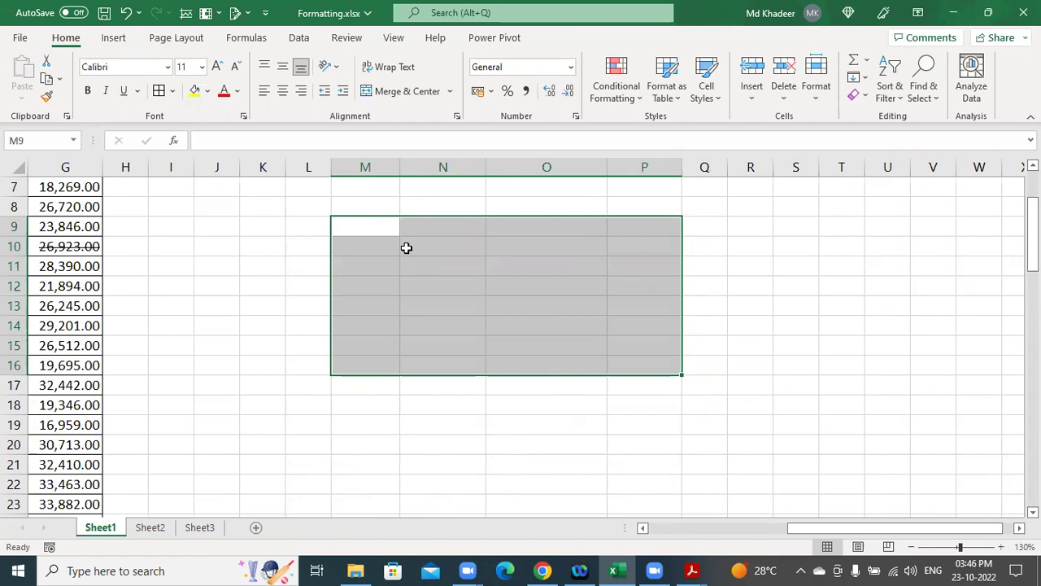
pyautogui.hotkey('ctrl', 'z')
pyautogui.hotkey('ctrl', 'z')
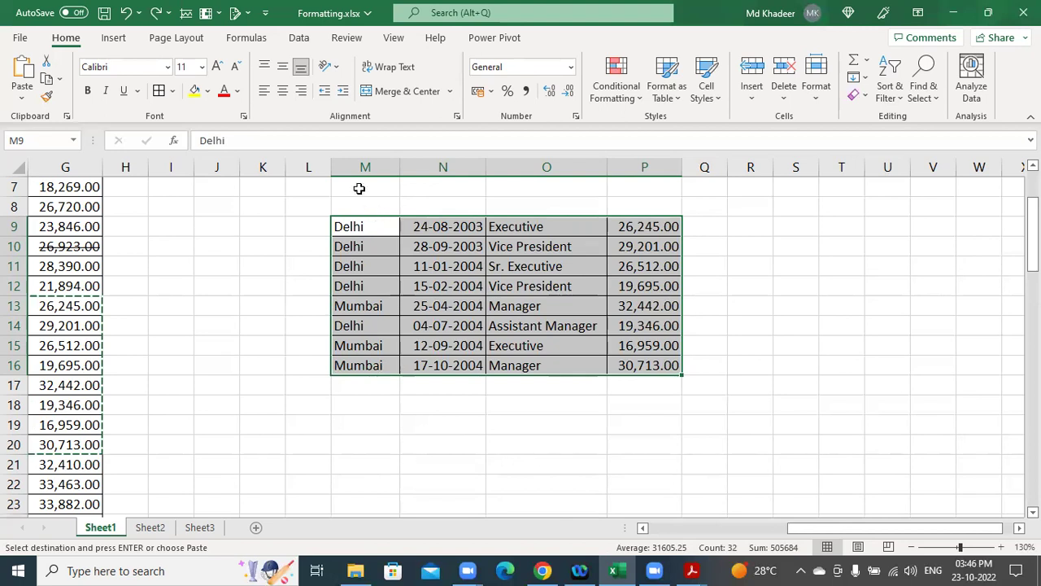
pyautogui.moveTo(365, 166); pyautogui.dragTo(641, 166)
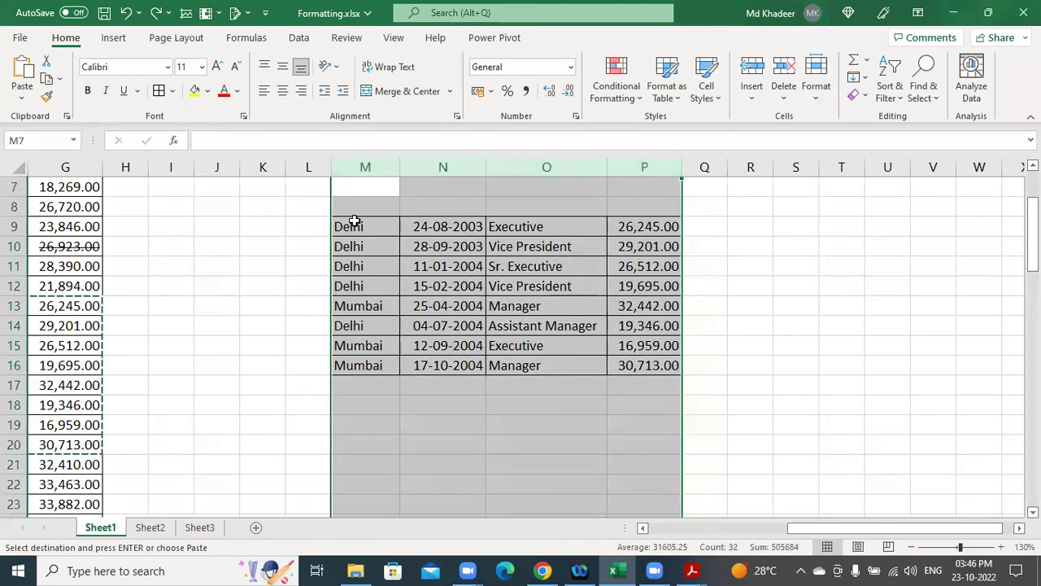
pyautogui.scroll(-4, 616, 249)
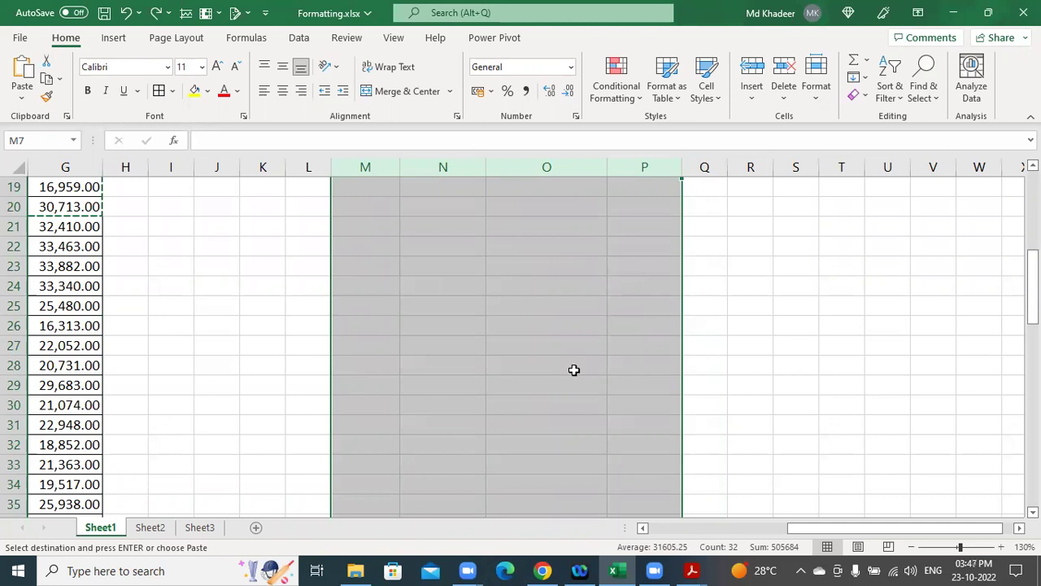
pyautogui.click(529, 303)
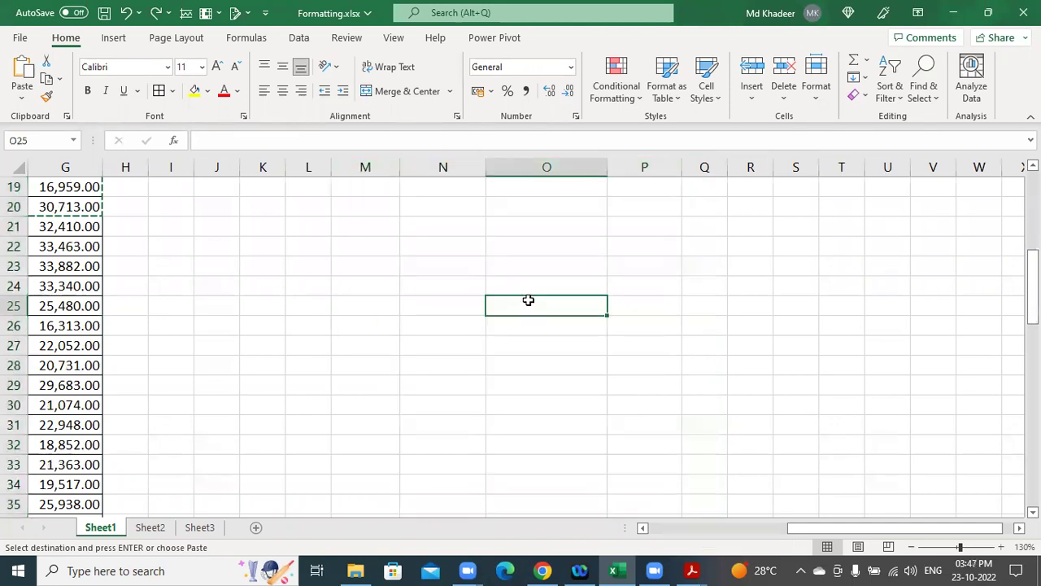
pyautogui.scroll(3, 529, 301)
pyautogui.scroll(2, 488, 289)
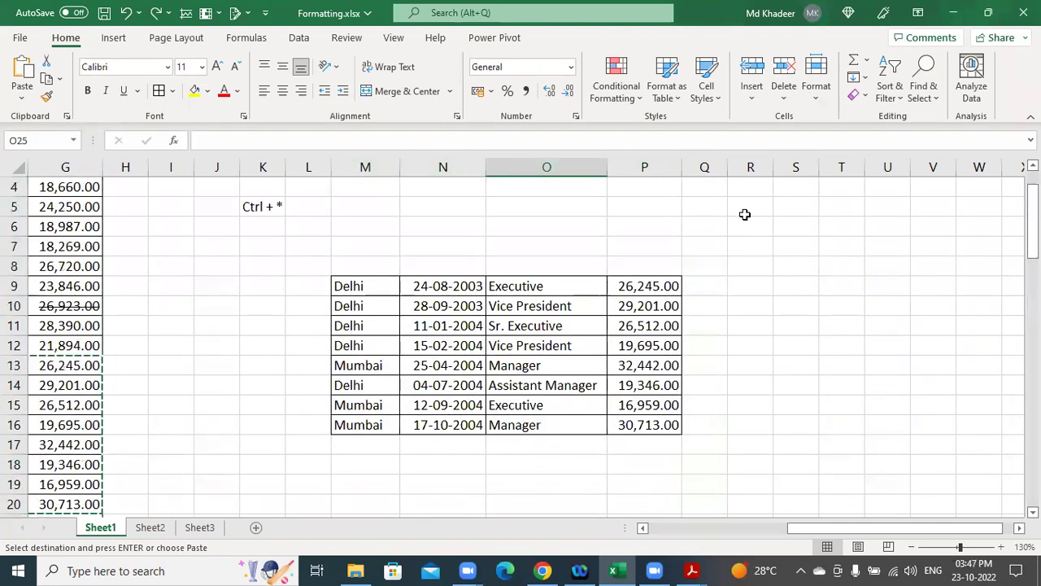
pyautogui.moveTo(356, 285); pyautogui.dragTo(570, 284)
pyautogui.moveTo(623, 315); pyautogui.dragTo(634, 421)
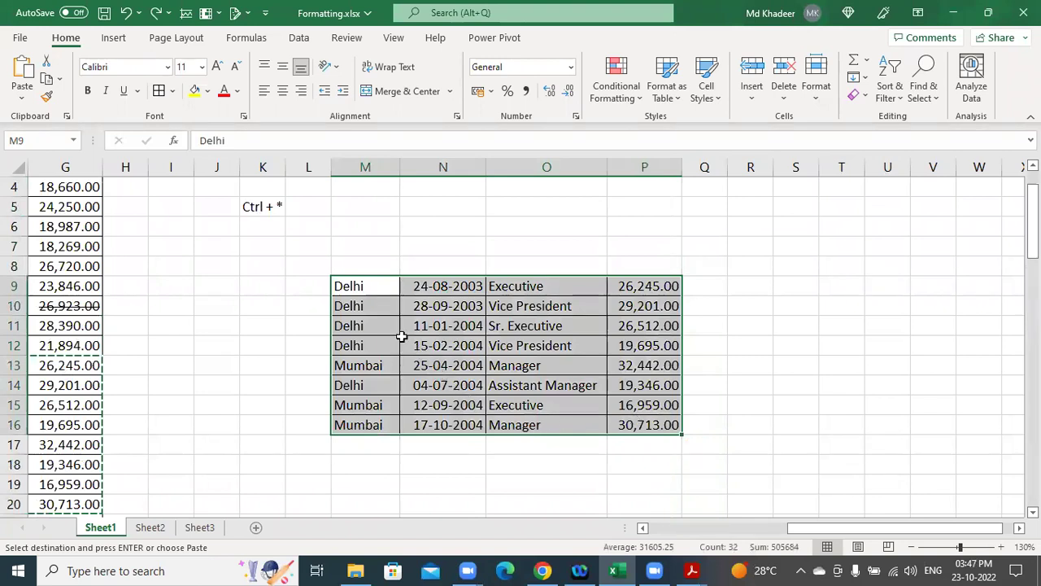
pyautogui.rightClick(340, 286)
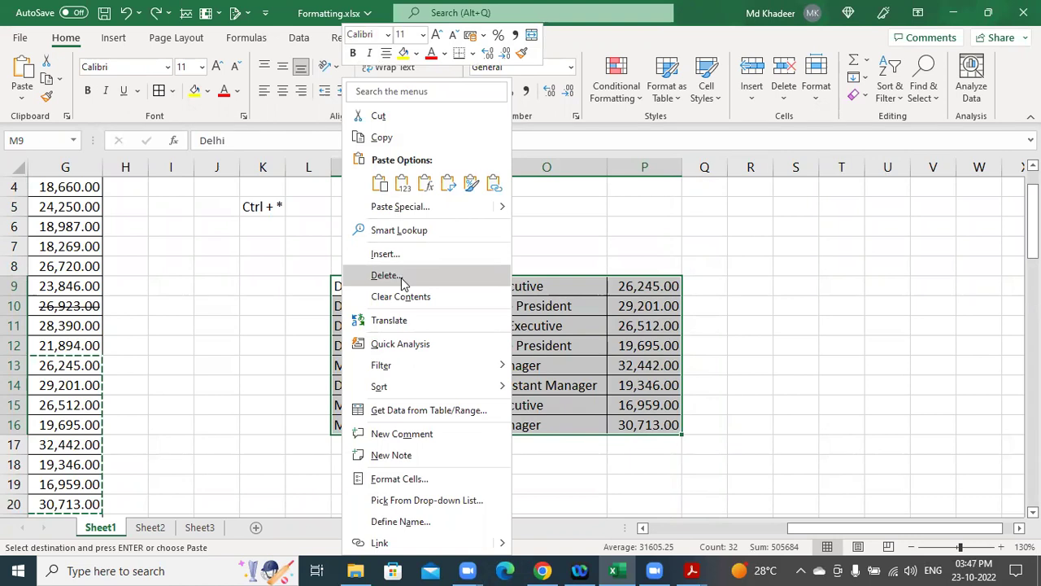
pyautogui.click(402, 276)
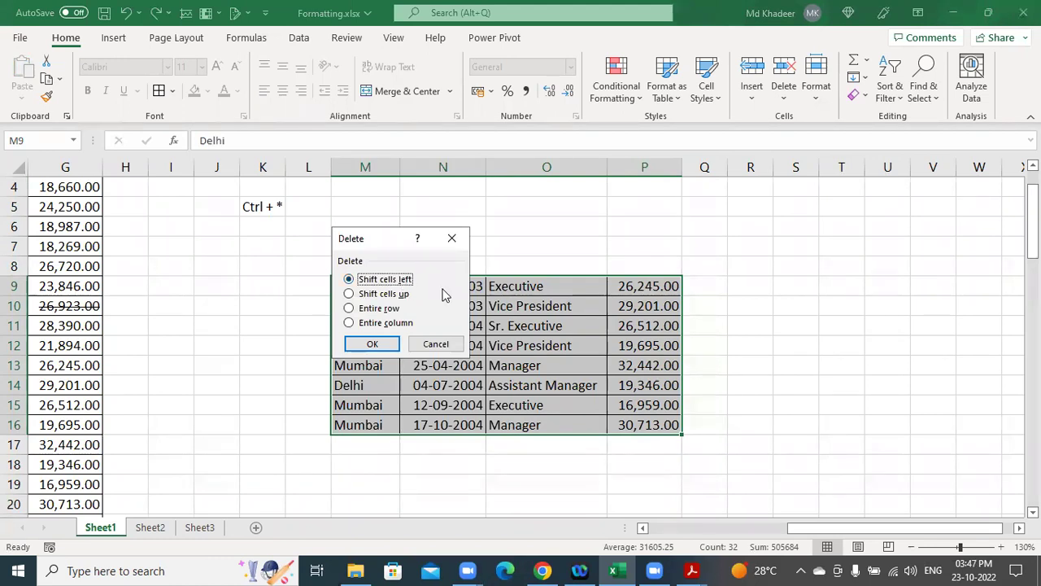
pyautogui.click(429, 341)
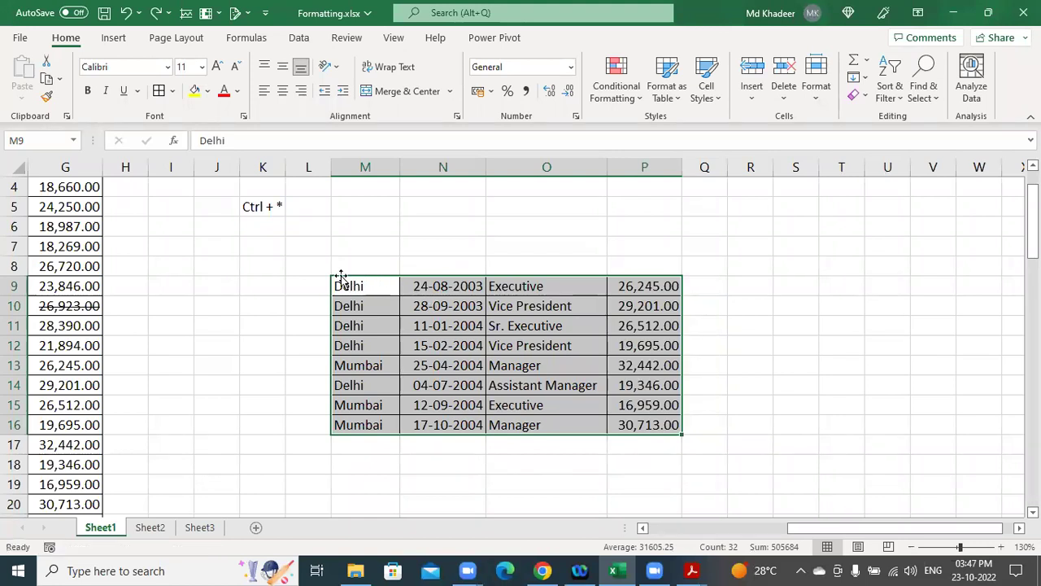
pyautogui.click(341, 276)
pyautogui.click(692, 447)
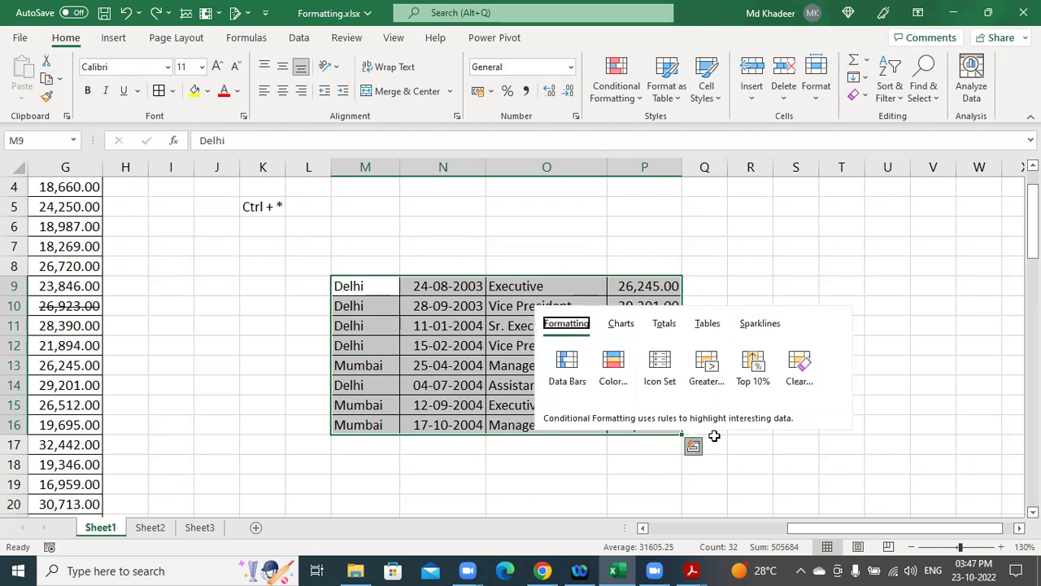
pyautogui.press('Escape')
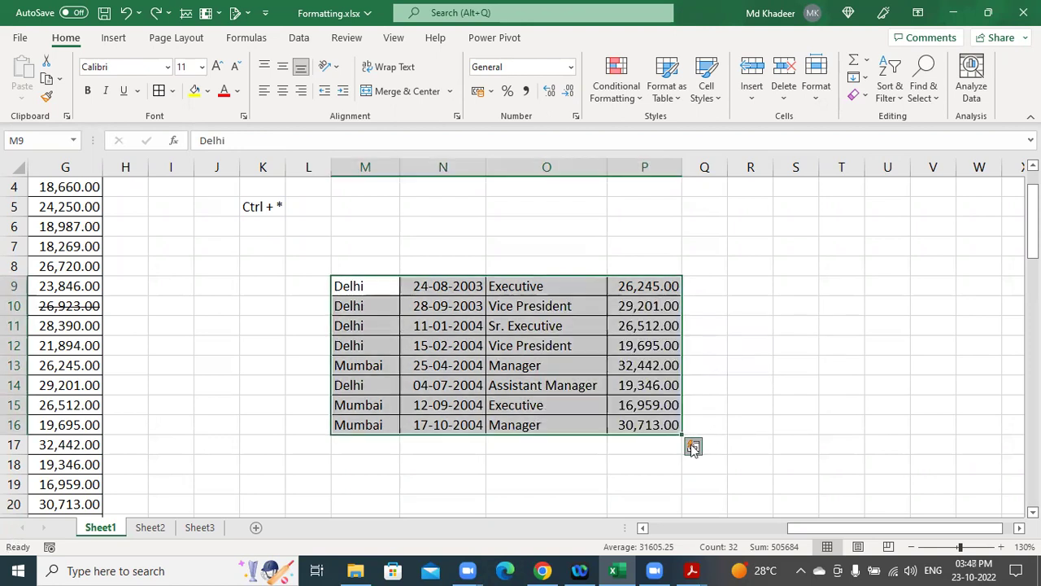
pyautogui.click(692, 448)
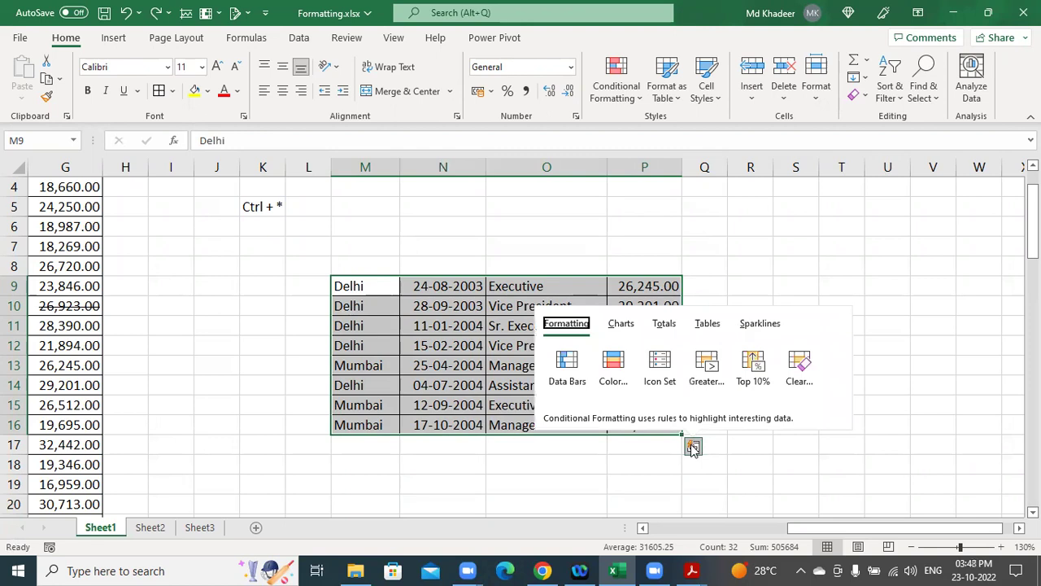
pyautogui.moveTo(735, 203); pyautogui.dragTo(760, 287)
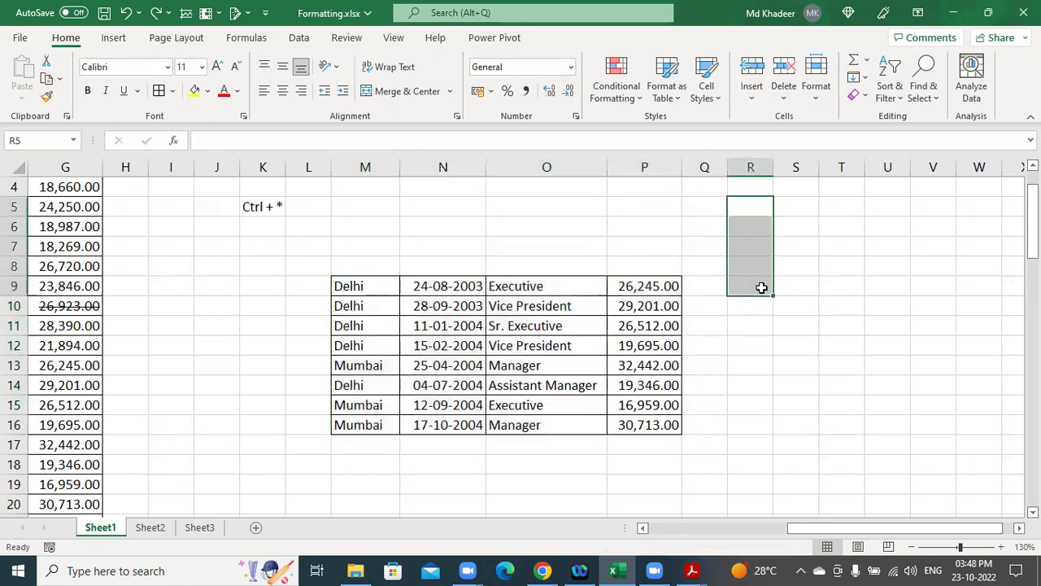
pyautogui.click(761, 206)
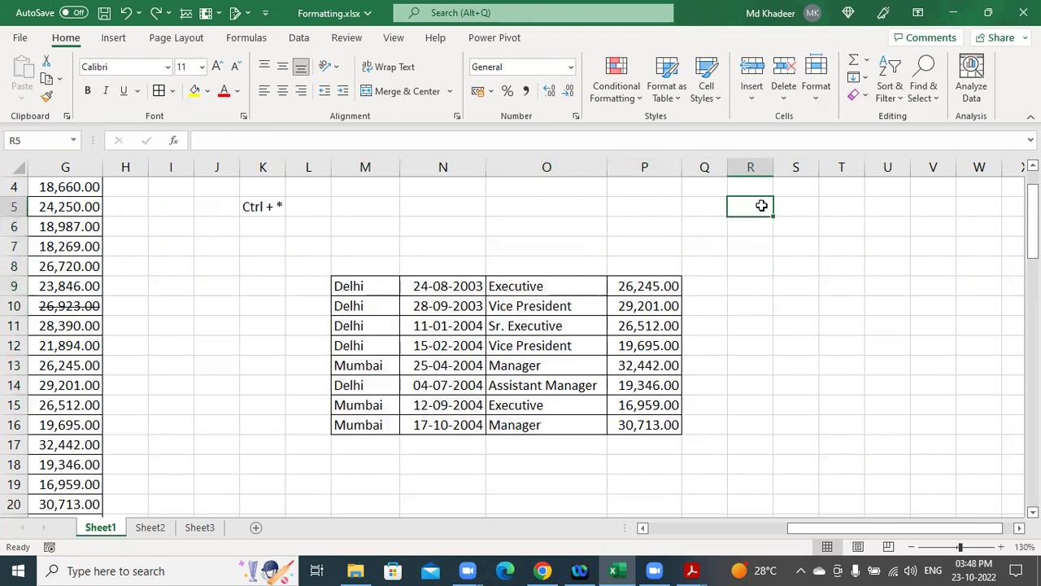
pyautogui.write('1')
pyautogui.press('Return')
pyautogui.write('2')
pyautogui.press('Return')
pyautogui.moveTo(761, 208); pyautogui.dragTo(779, 355)
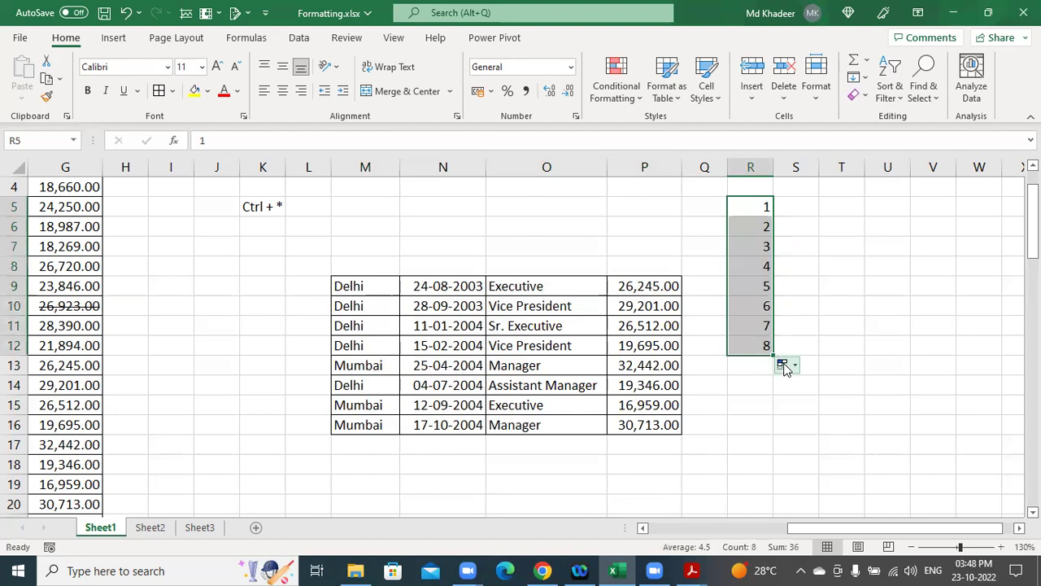
pyautogui.click(785, 366)
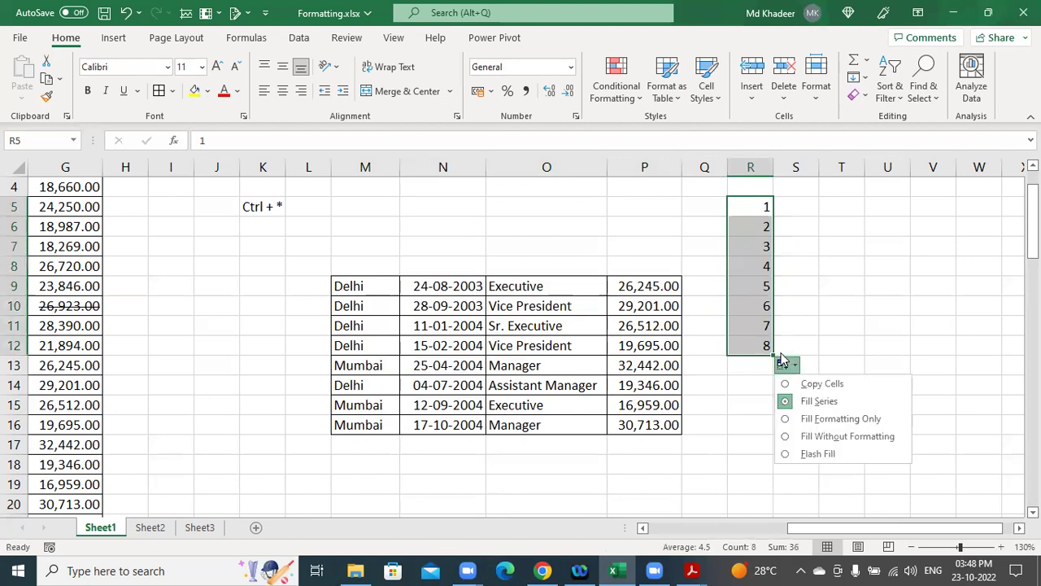
pyautogui.click(782, 363)
pyautogui.press('Delete')
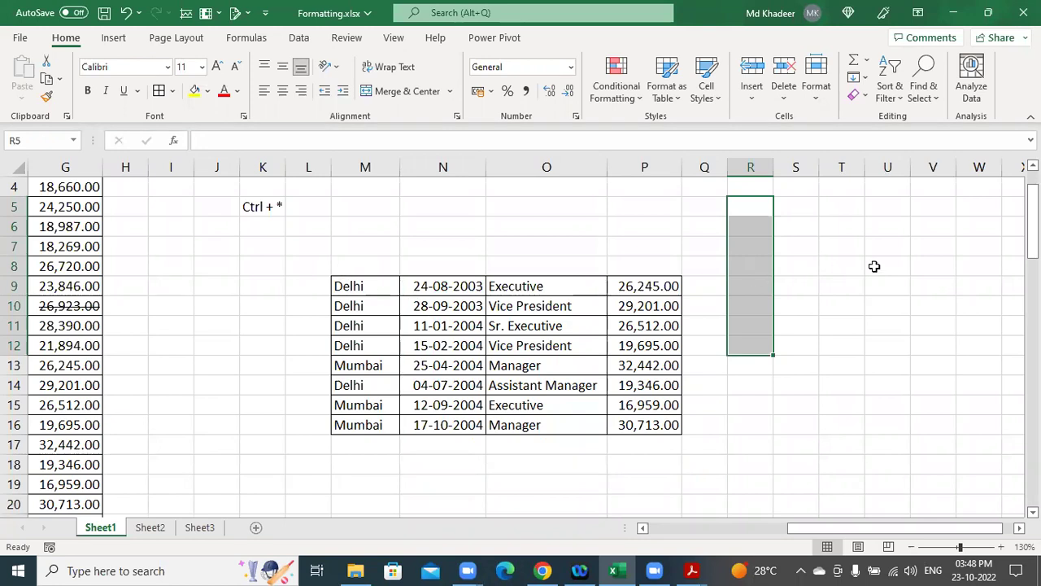
pyautogui.hotkey('ctrl', 'n')
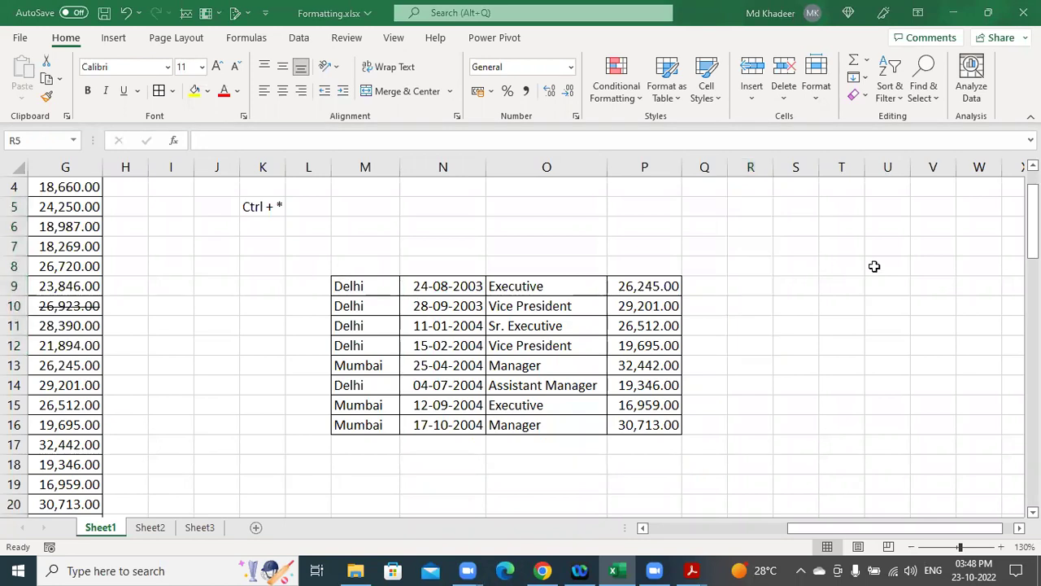
# Select M9:P16, clear all contents and formatting from the Clear menu, then undo.
pyautogui.moveTo(382, 285); pyautogui.dragTo(641, 423)
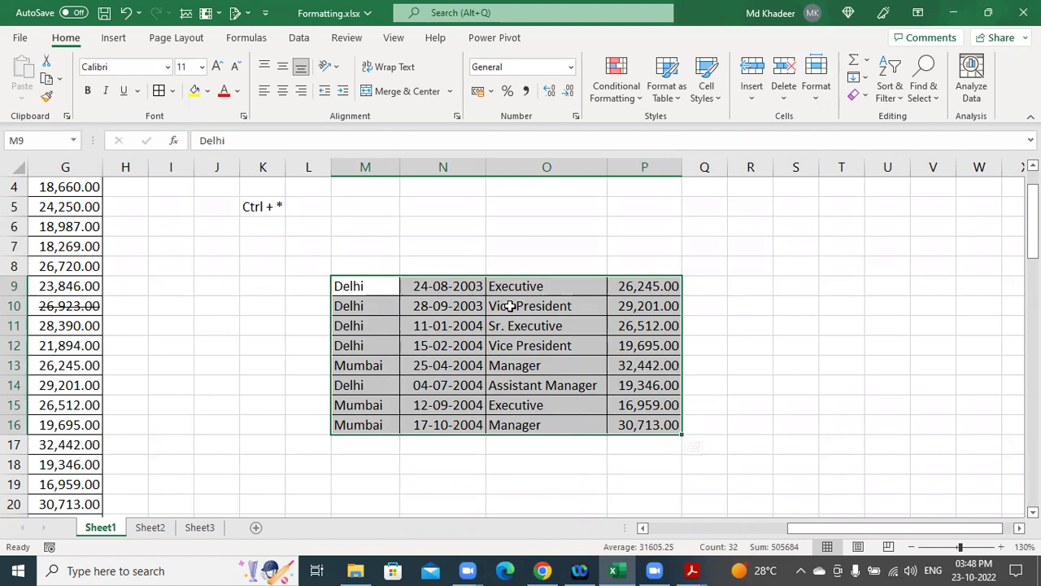
pyautogui.click(492, 303)
pyautogui.moveTo(375, 287); pyautogui.dragTo(643, 423)
pyautogui.click(866, 99)
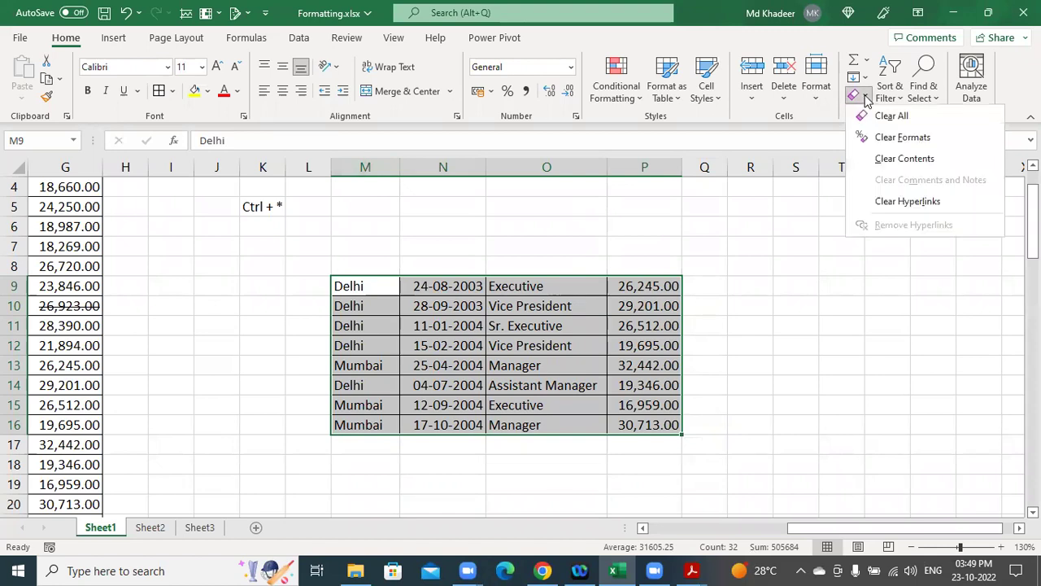
pyautogui.click(901, 119)
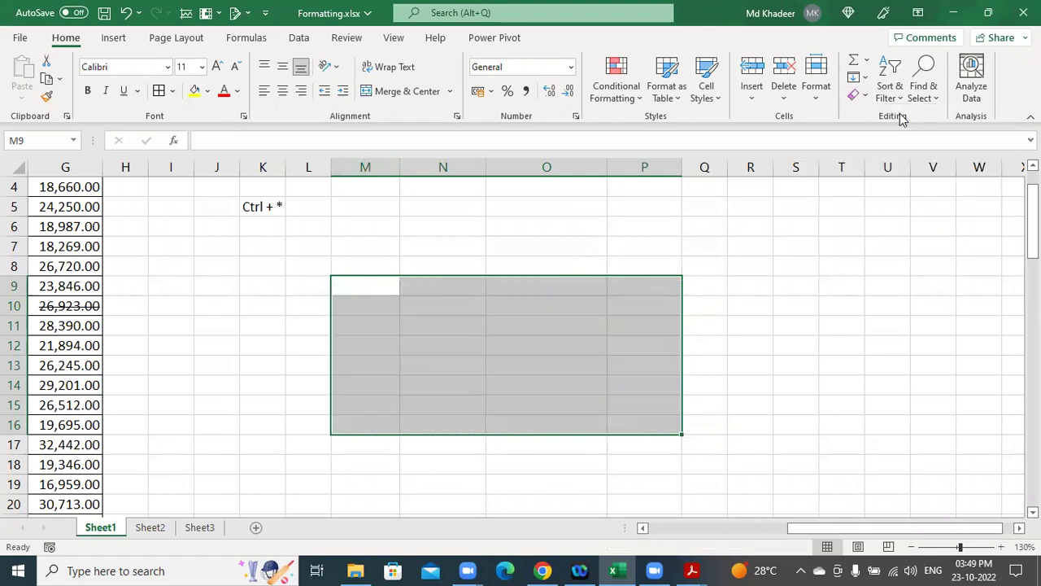
pyautogui.hotkey('ctrl', 'z')
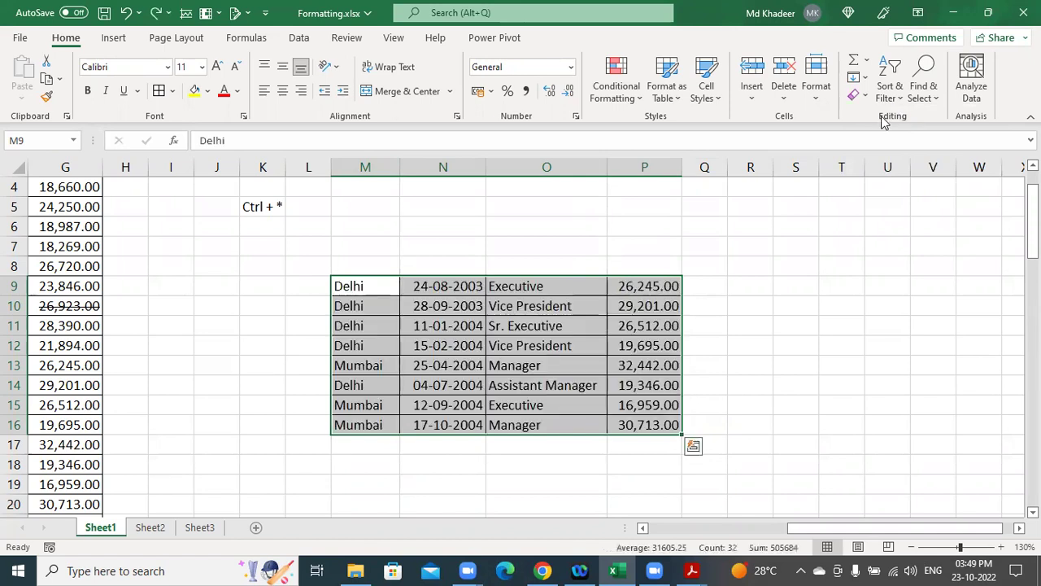
# Clear M9:P16 again with Alt+H+E+A and then Delete, restoring the records each time.
pyautogui.press('alt')
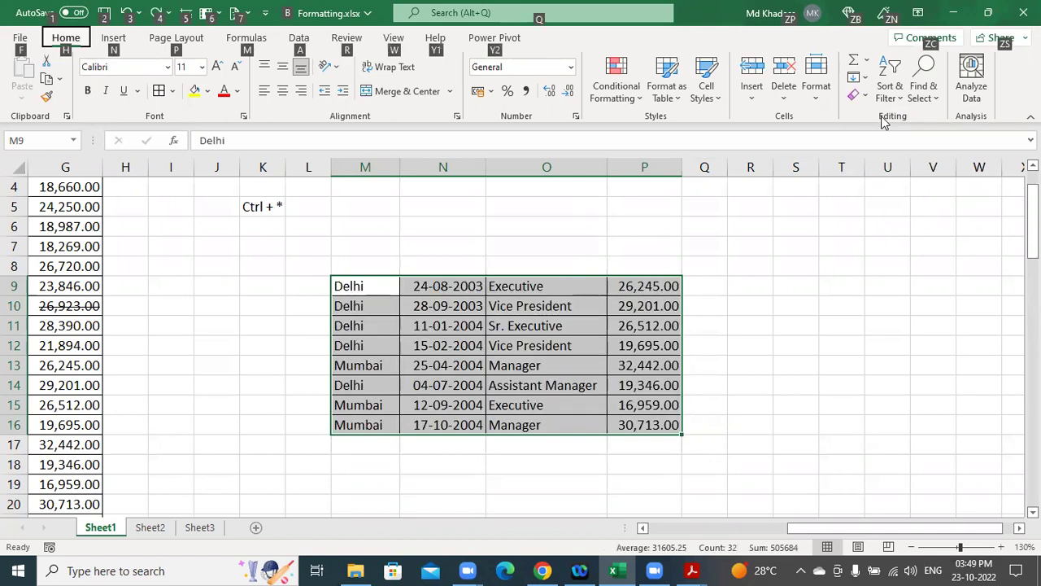
pyautogui.press('h')
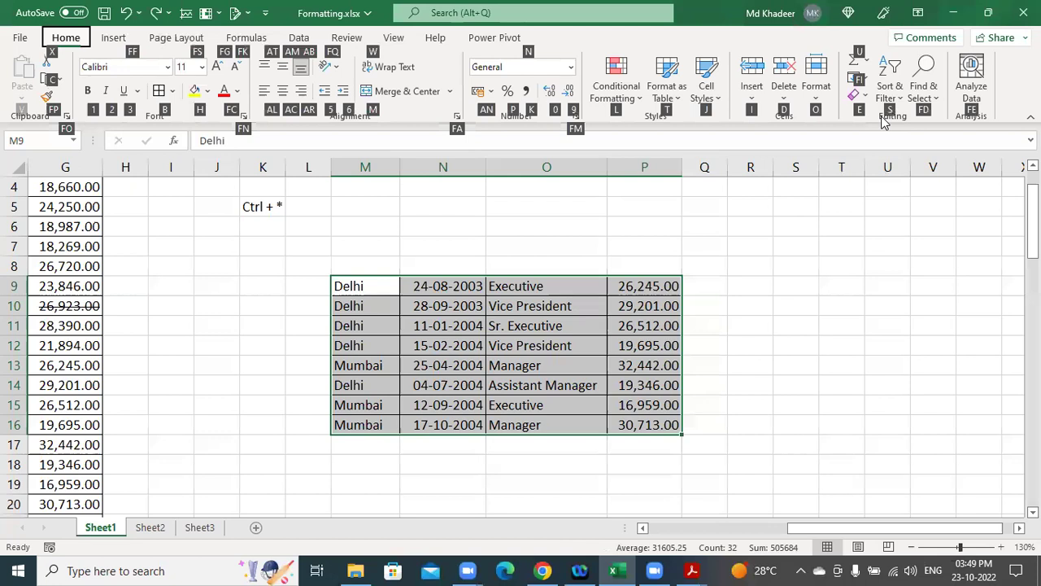
pyautogui.press('e')
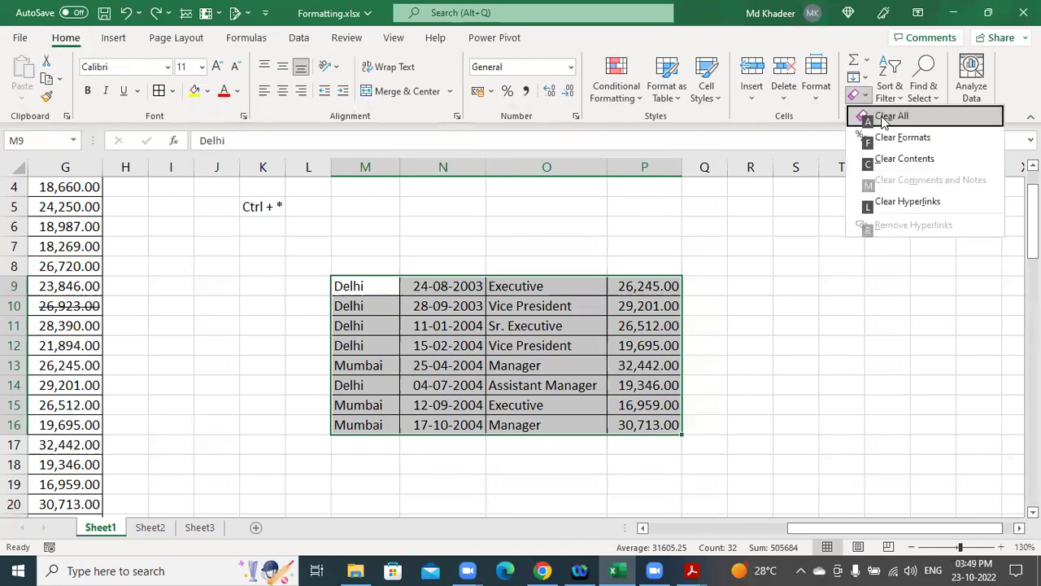
pyautogui.press('a')
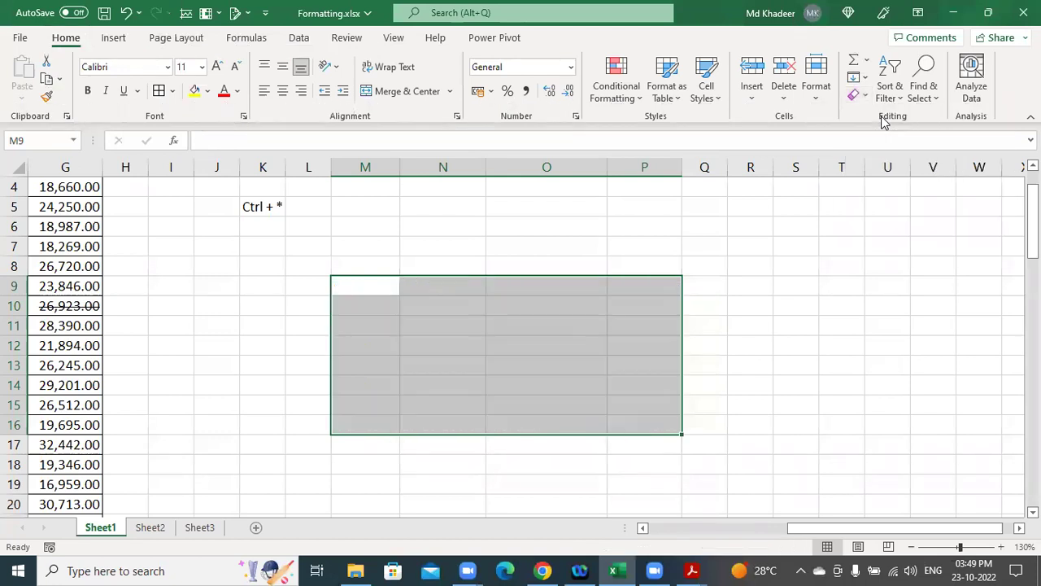
pyautogui.hotkey('ctrl', 'v')
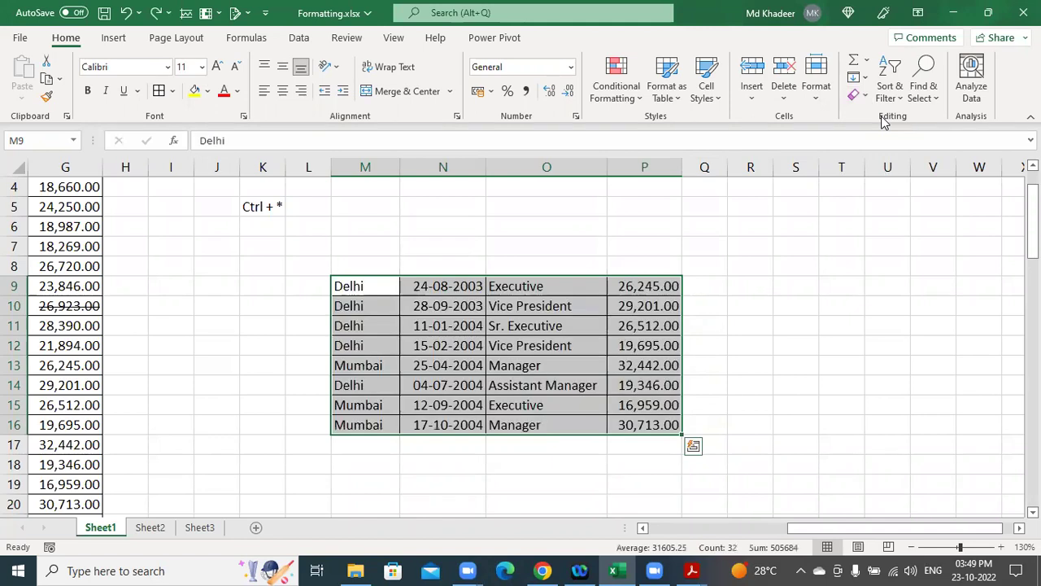
pyautogui.press('alt')
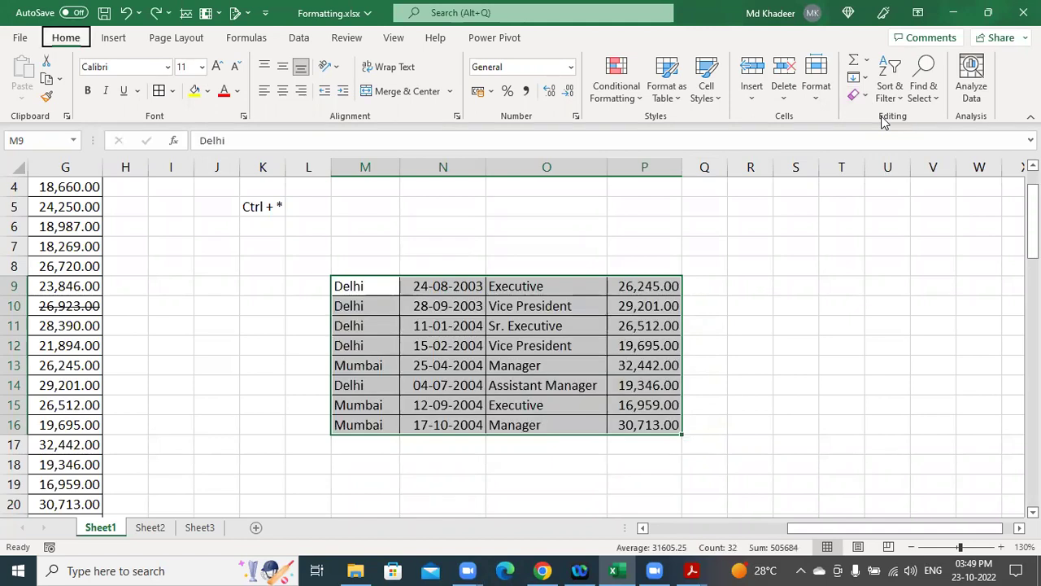
pyautogui.press('h')
pyautogui.press('e')
pyautogui.press('Escape')
pyautogui.press('Delete')
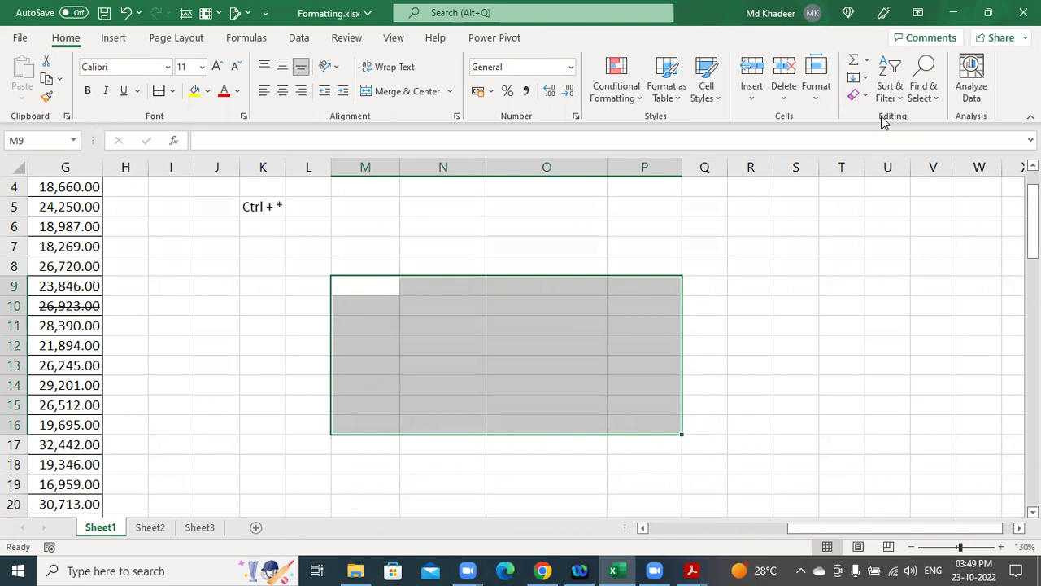
pyautogui.hotkey('ctrl', 'z')
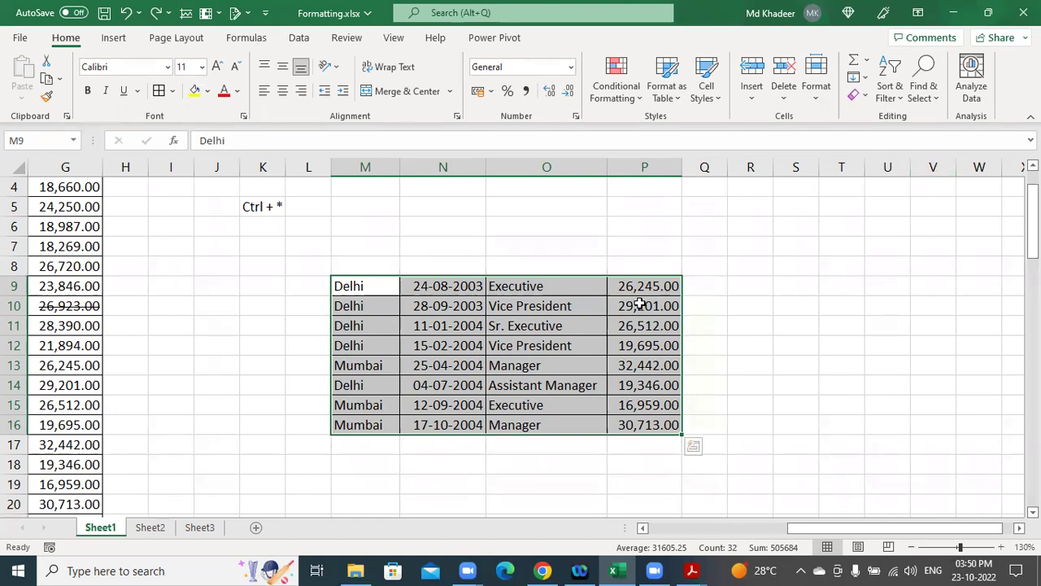
# Scroll back to column A, inspect cells G10, D11 and F8, then switch to the Excelytics PDF.
pyautogui.click(380, 284)
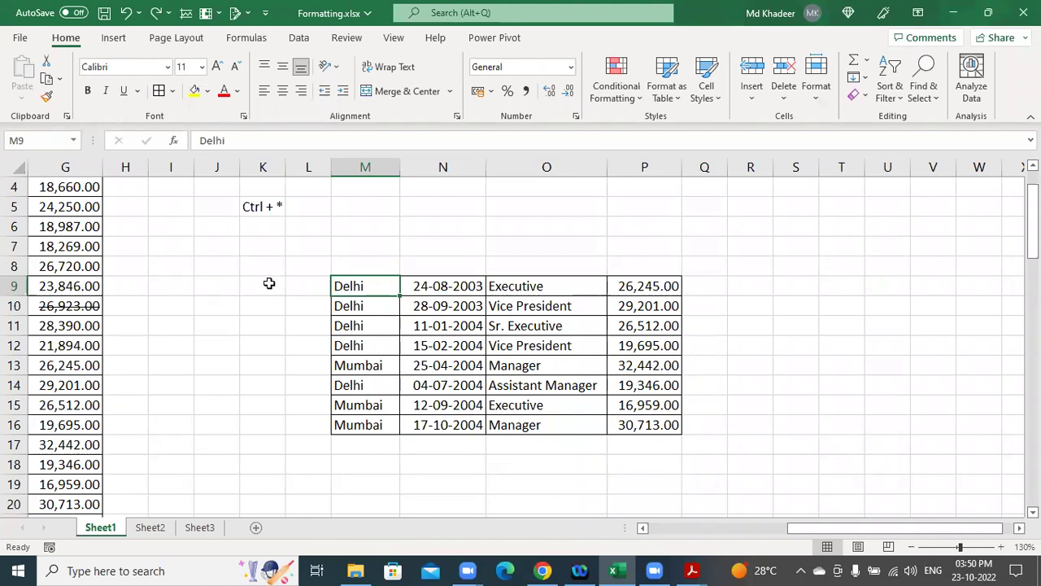
pyautogui.click(237, 292)
pyautogui.click(82, 305)
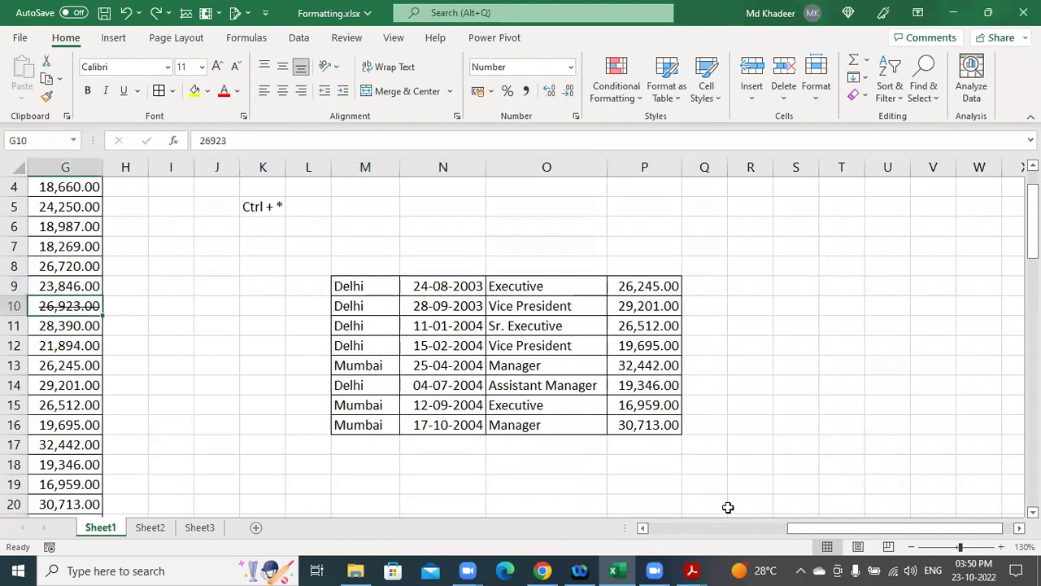
pyautogui.moveTo(824, 530); pyautogui.dragTo(674, 530)
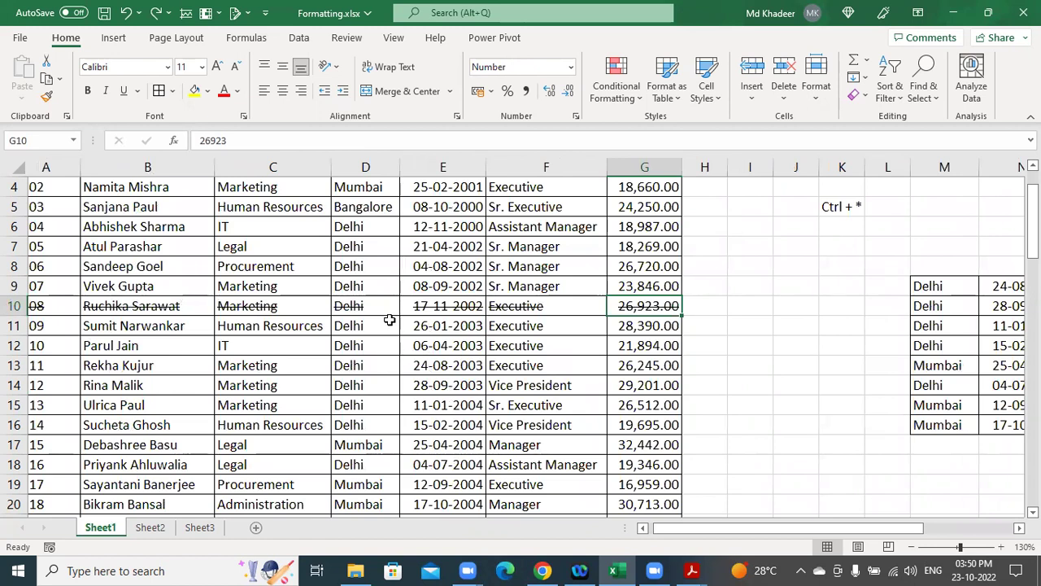
pyautogui.click(390, 322)
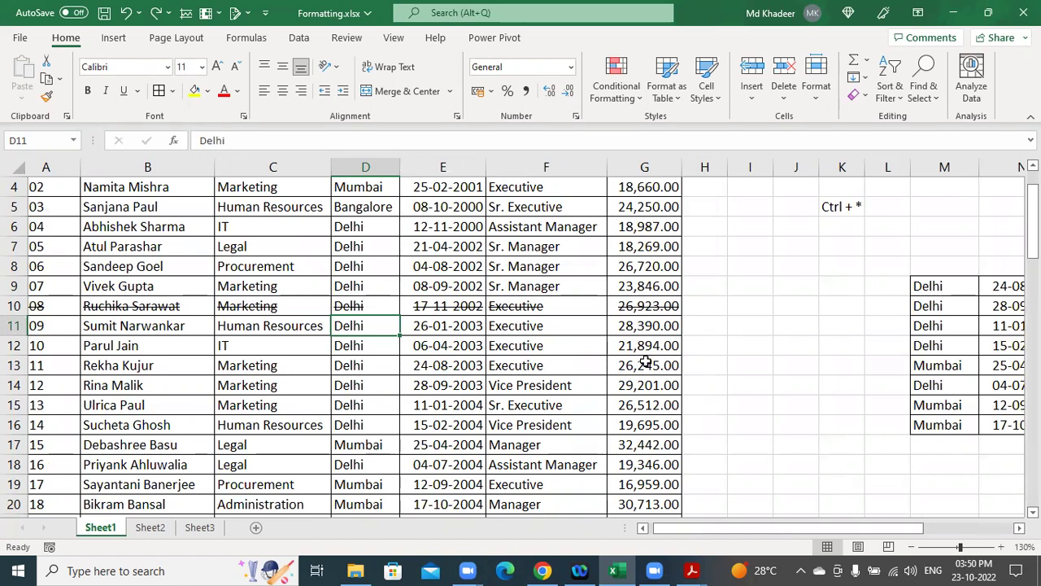
pyautogui.click(538, 267)
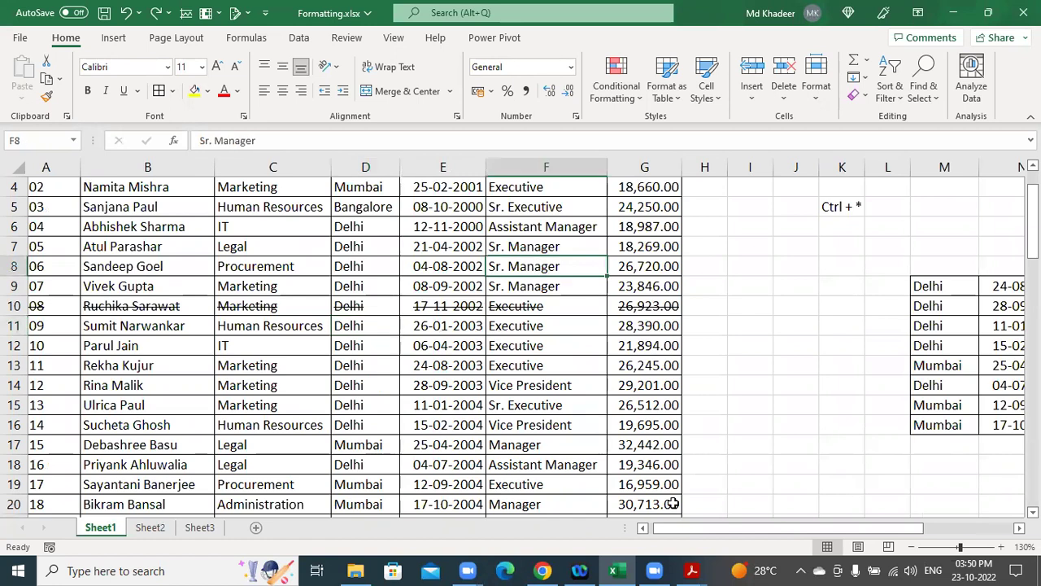
pyautogui.click(682, 567)
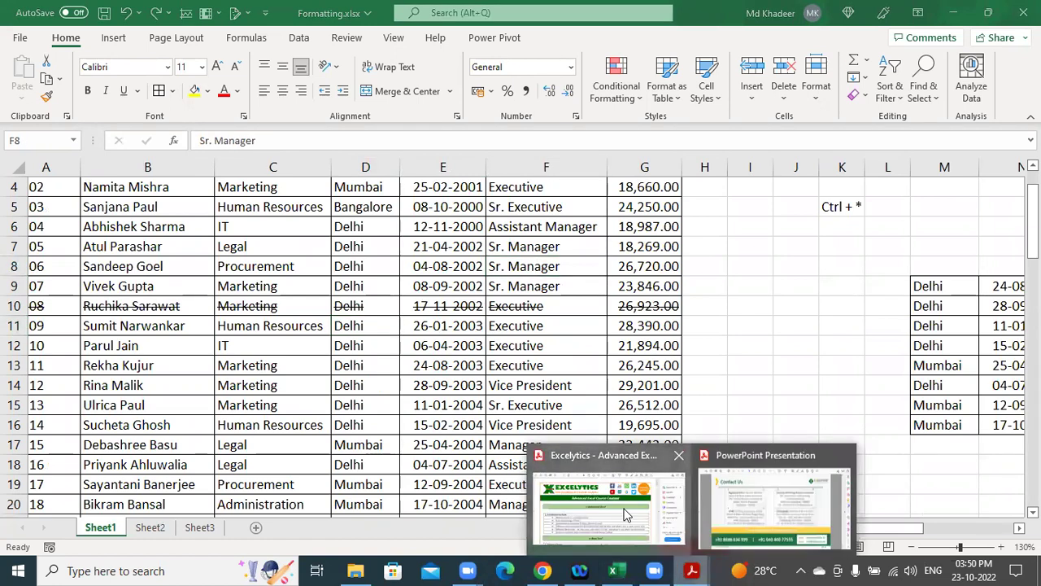
pyautogui.click(609, 500)
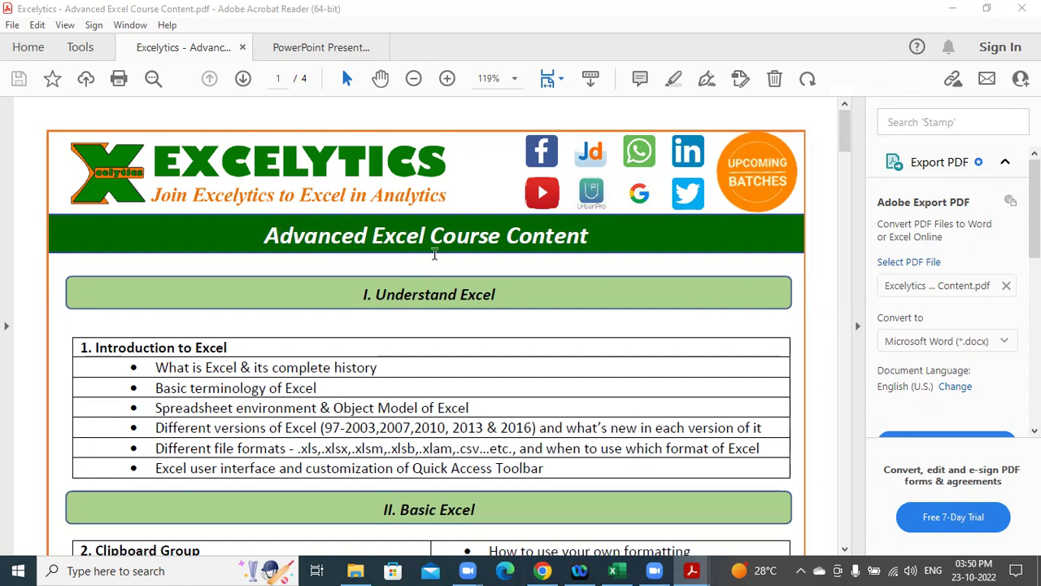
# Highlight the Understand Excel heading and its introduction, Excel versions and file formats topics.
pyautogui.scroll(-1, 442, 272)
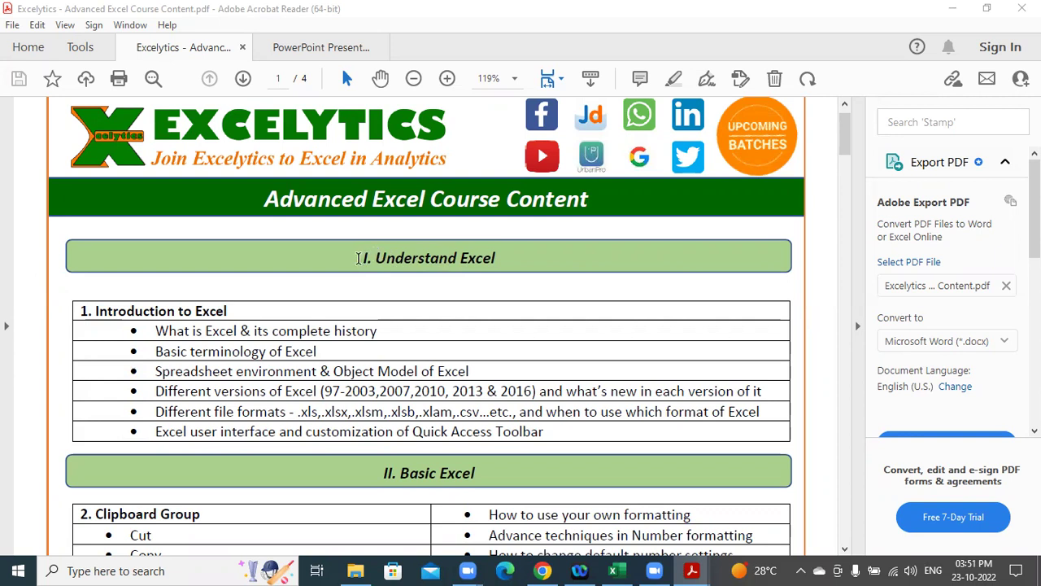
pyautogui.moveTo(363, 259); pyautogui.dragTo(502, 258)
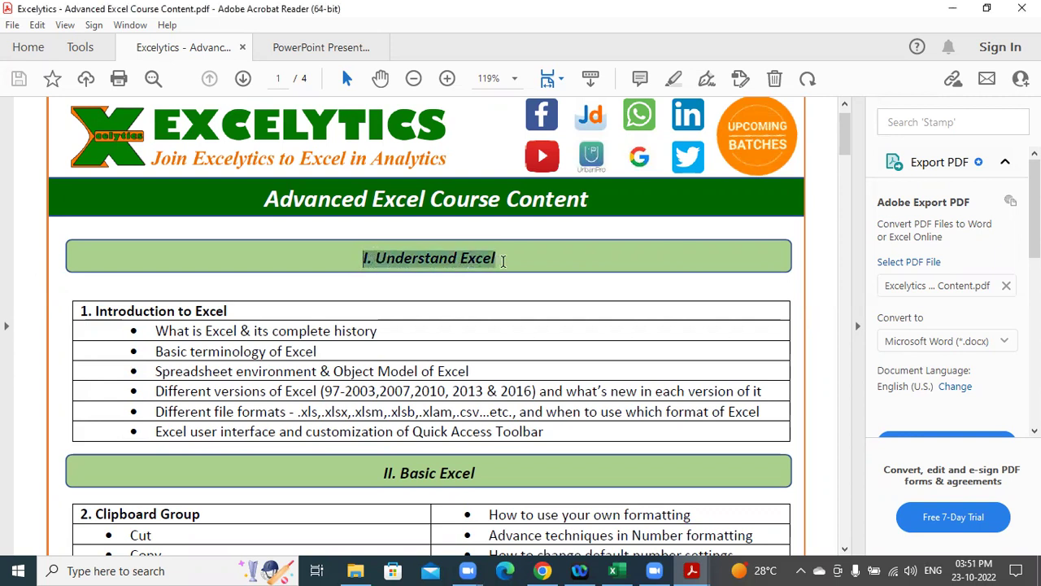
pyautogui.moveTo(97, 311); pyautogui.dragTo(251, 330)
pyautogui.scroll(-2, 318, 331)
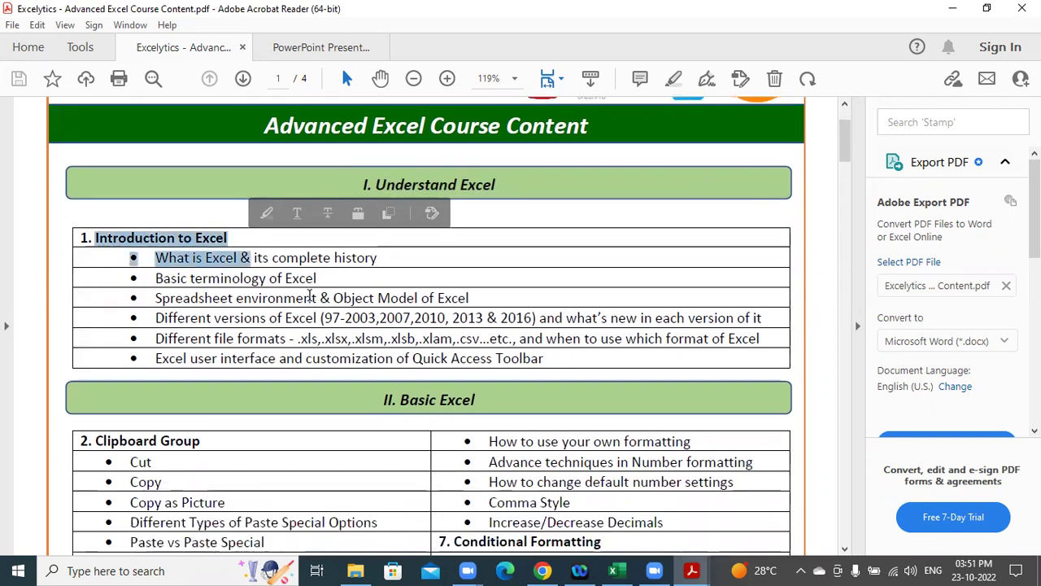
pyautogui.click(356, 260)
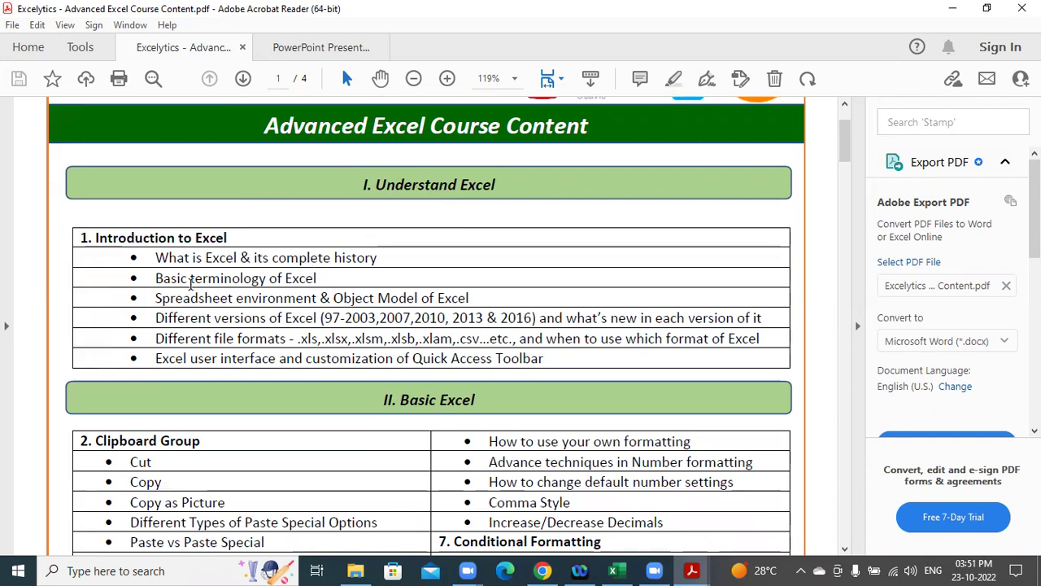
pyautogui.moveTo(217, 309); pyautogui.dragTo(401, 333)
# Scroll on to page 2, highlighting the Number Group and Format as Table topics.
pyautogui.scroll(-2, 403, 338)
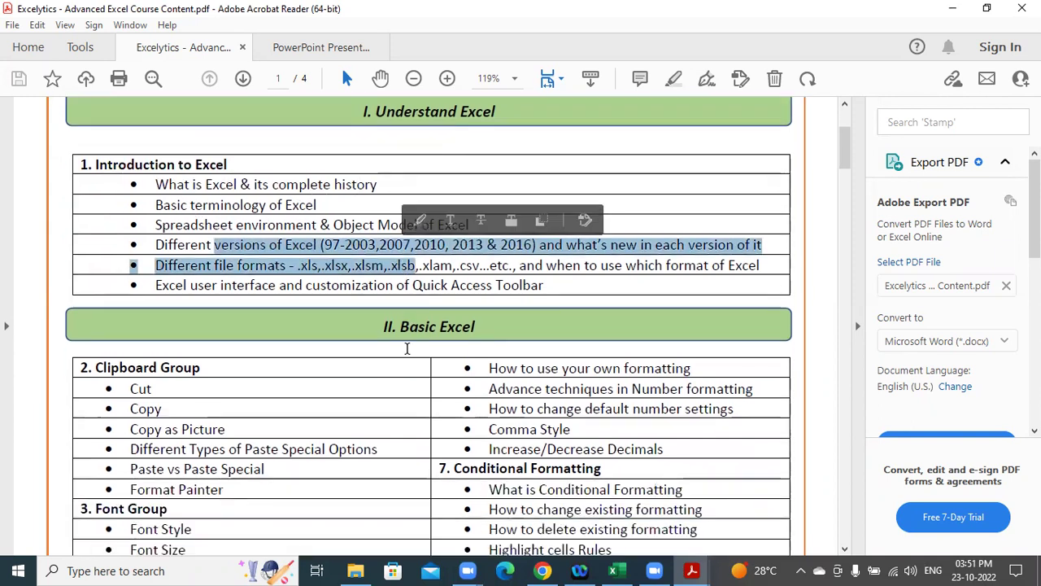
pyautogui.scroll(-4, 244, 396)
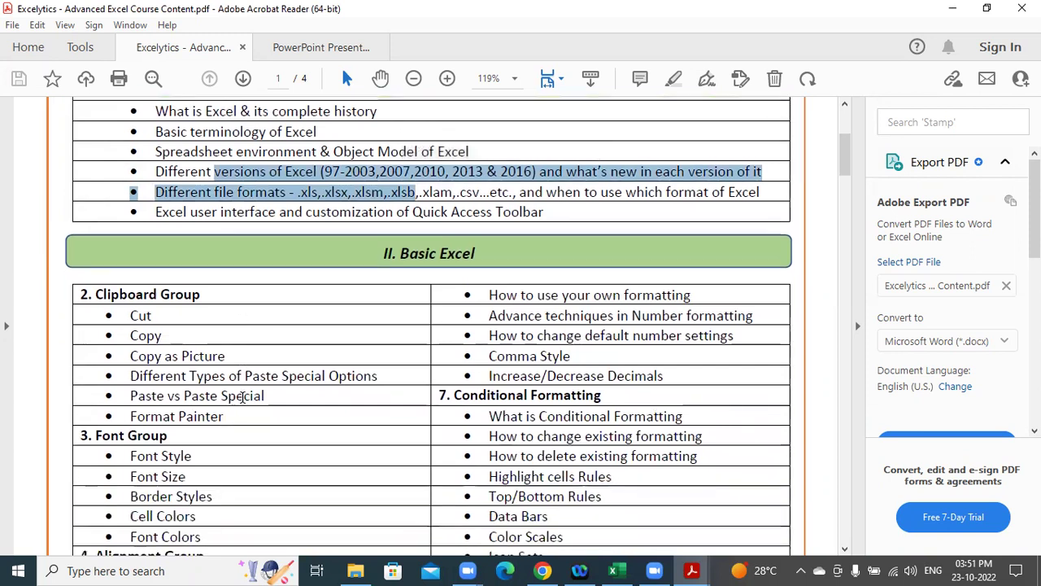
pyautogui.scroll(-3, 240, 415)
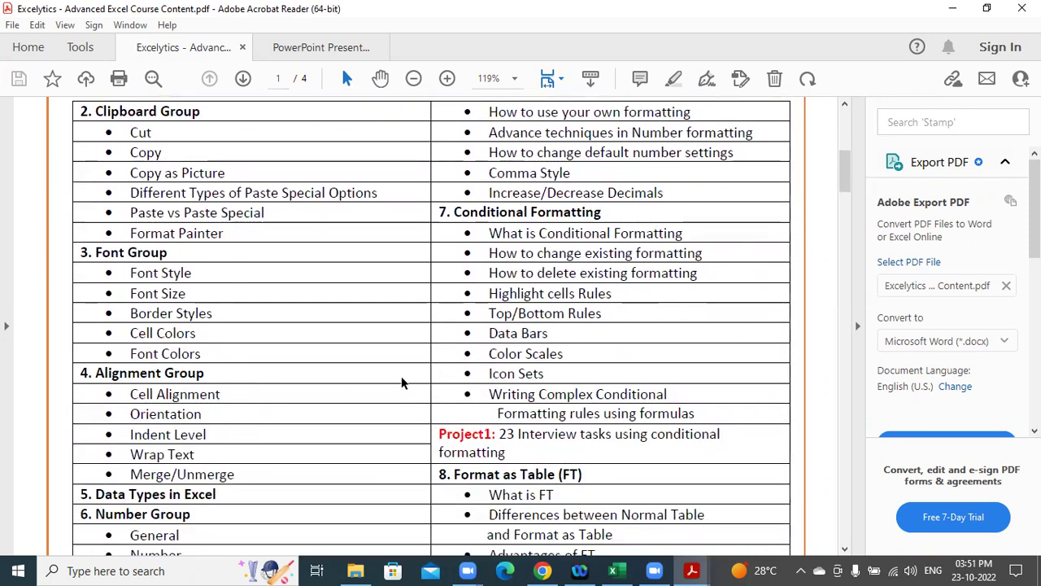
pyautogui.scroll(-6, 316, 353)
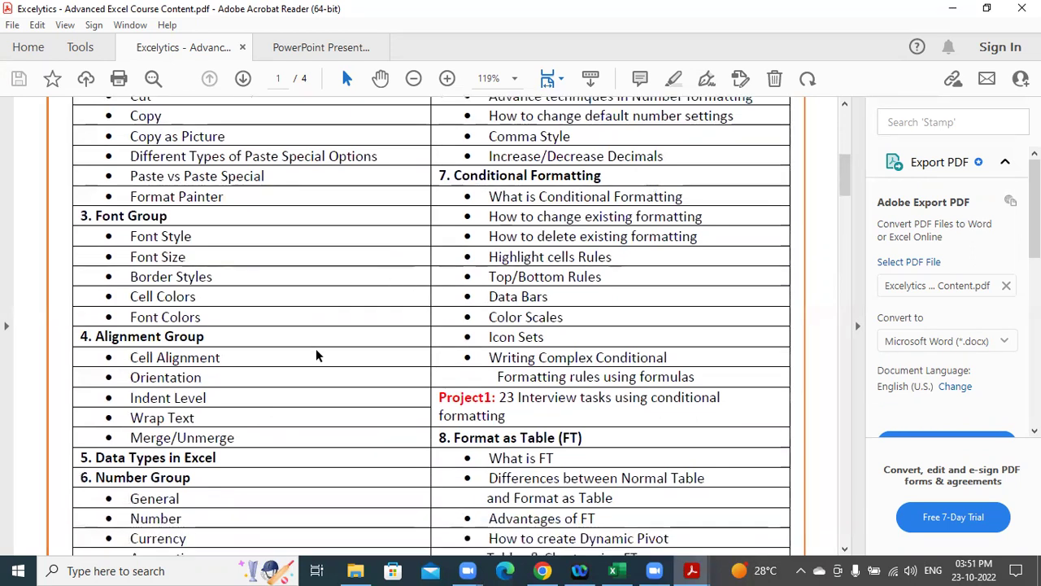
pyautogui.moveTo(170, 313); pyautogui.dragTo(211, 480)
pyautogui.click(261, 410)
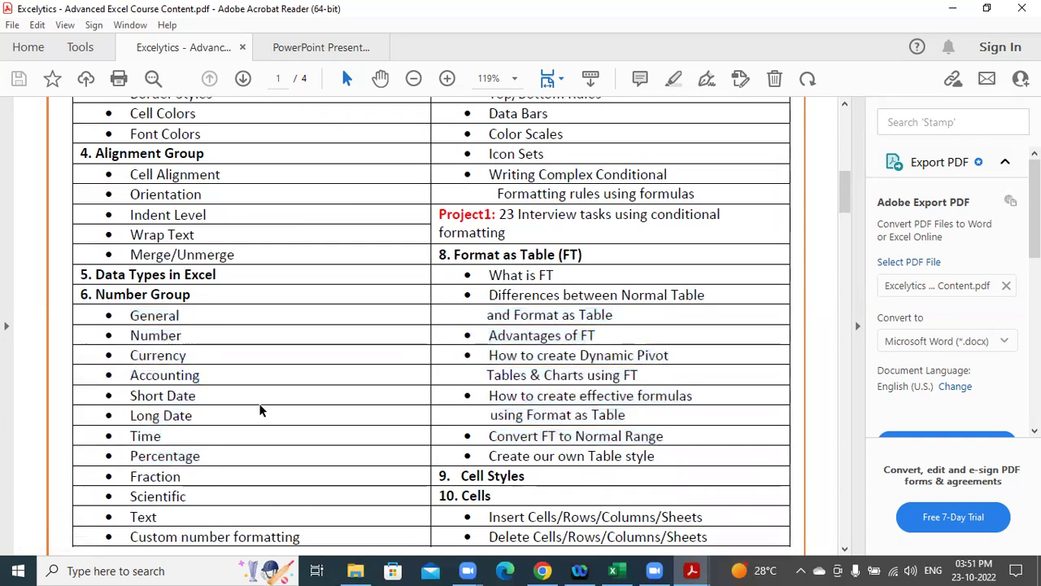
pyautogui.scroll(-1, 260, 410)
pyautogui.scroll(-6, 260, 411)
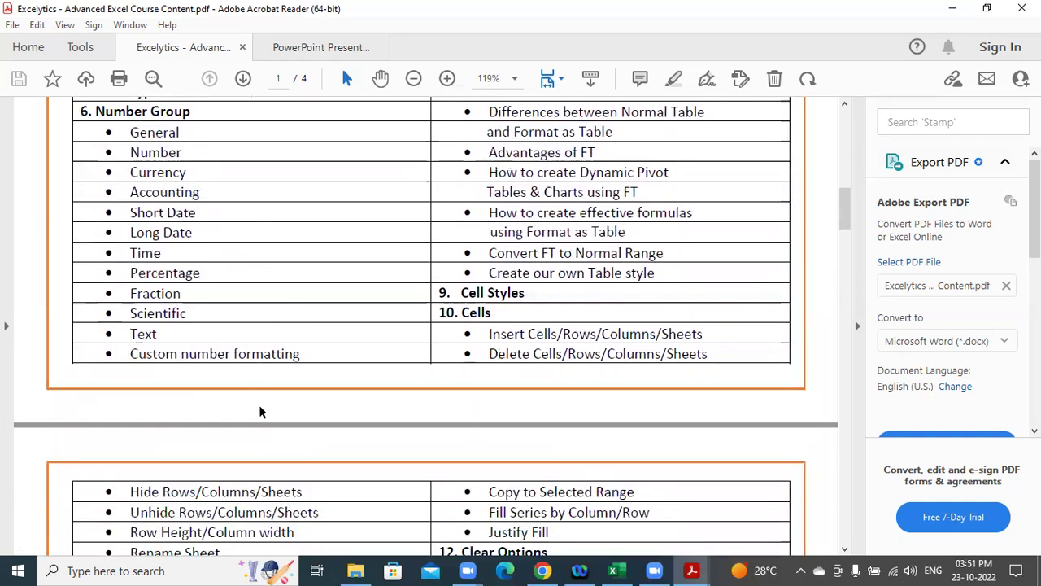
pyautogui.scroll(-4, 380, 389)
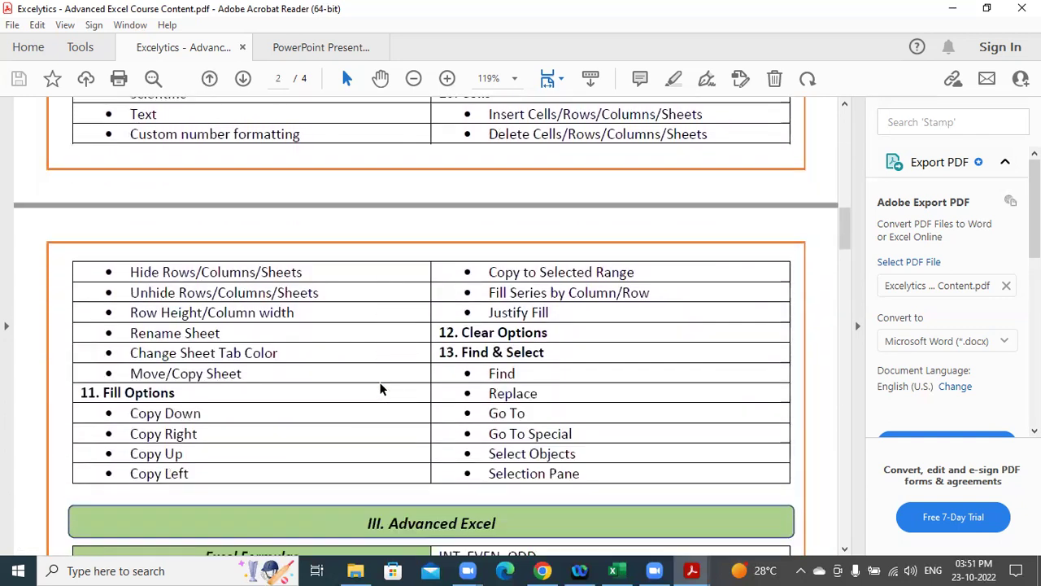
# On page 2 of the PDF, highlight the Excel Formulas heading and the What is Formula topics.
pyautogui.scroll(-6, 476, 346)
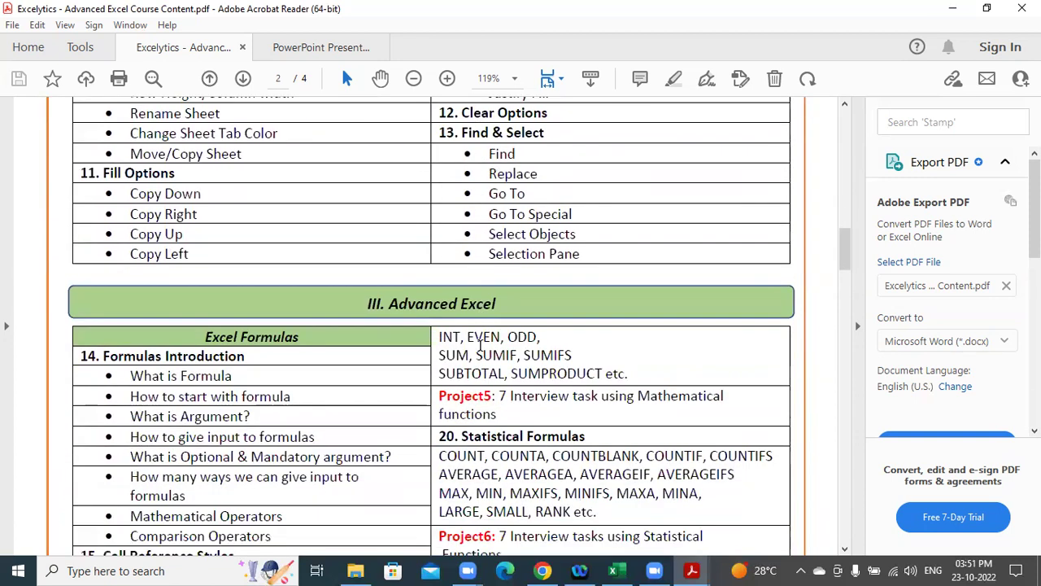
pyautogui.moveTo(389, 307); pyautogui.dragTo(497, 306)
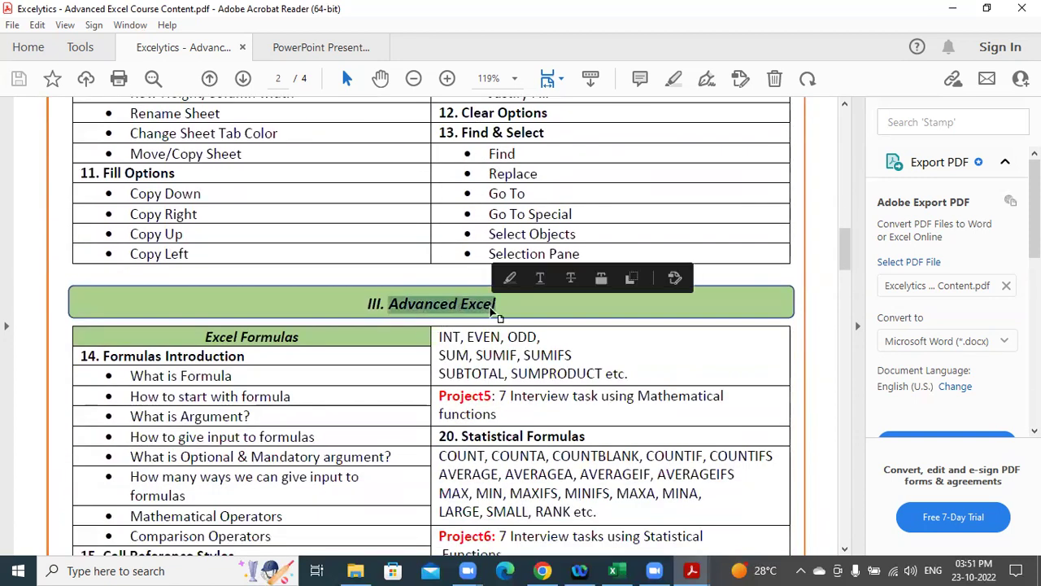
pyautogui.scroll(1, 370, 255)
pyautogui.scroll(6, 369, 254)
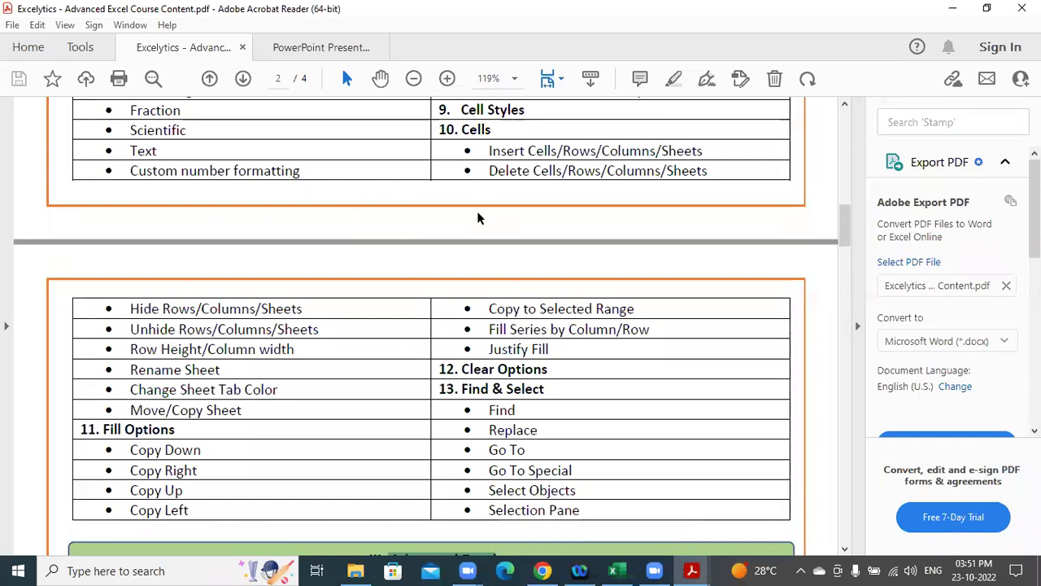
pyautogui.scroll(-5, 459, 236)
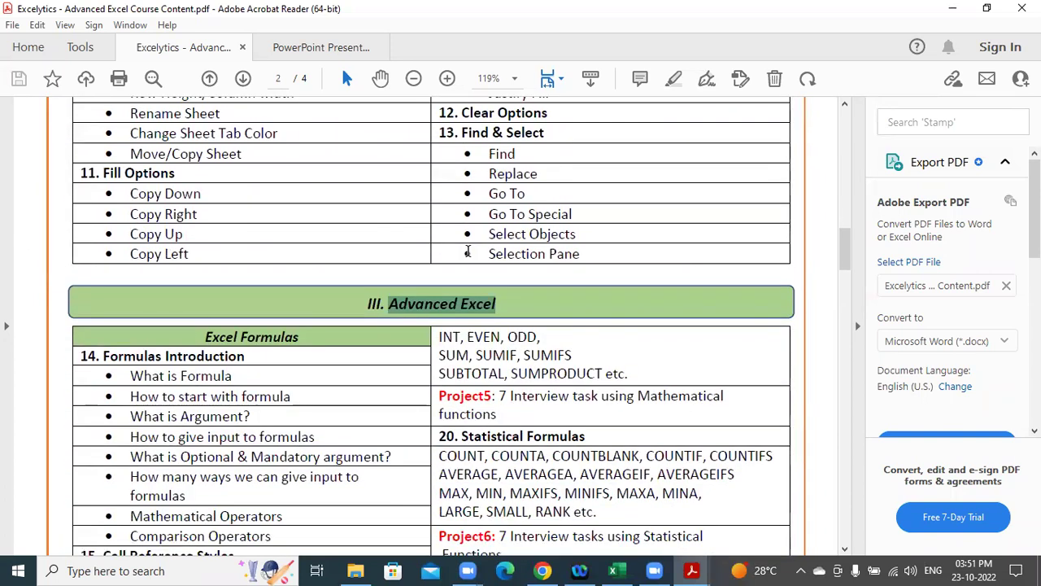
pyautogui.scroll(2, 500, 303)
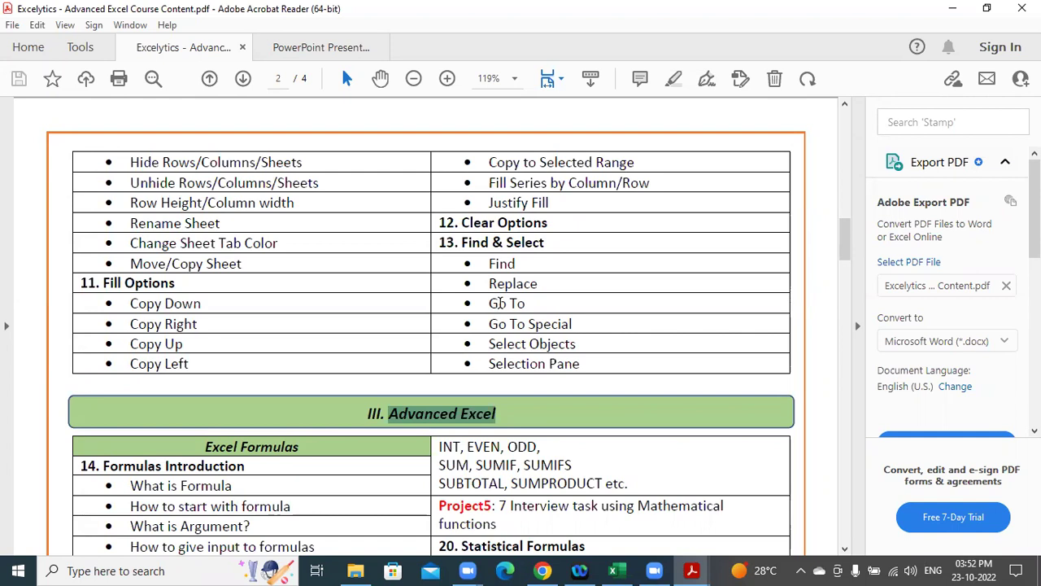
pyautogui.scroll(-3, 501, 305)
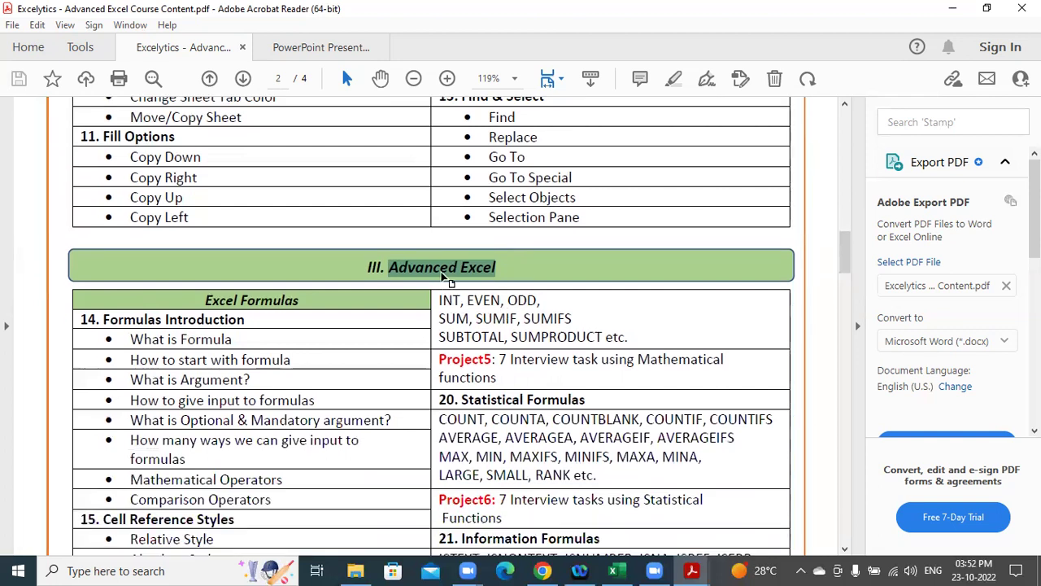
pyautogui.click(441, 272)
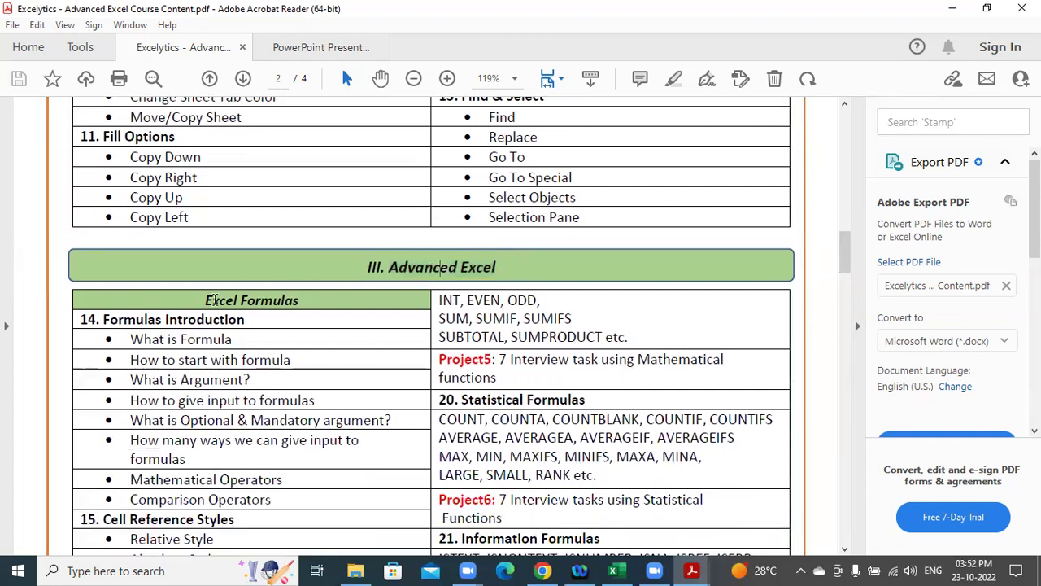
pyautogui.moveTo(205, 300); pyautogui.dragTo(273, 298)
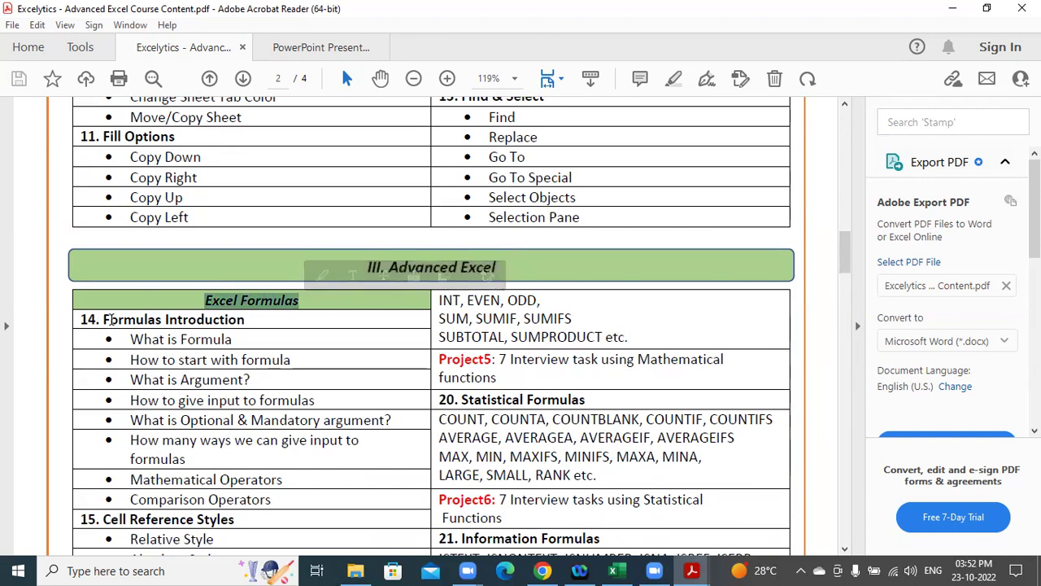
pyautogui.moveTo(106, 321); pyautogui.dragTo(261, 314)
pyautogui.moveTo(180, 340); pyautogui.dragTo(257, 341)
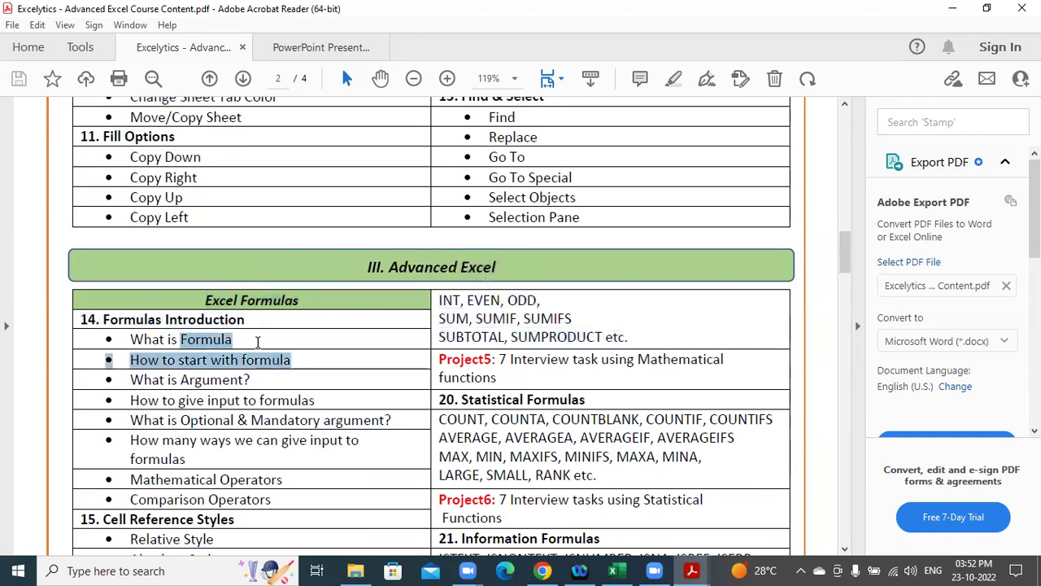
pyautogui.click(196, 359)
# Highlight the Mathematical and Comparison Operators topics, then Insert Pictures and Insert online pictures.
pyautogui.scroll(-1, 198, 358)
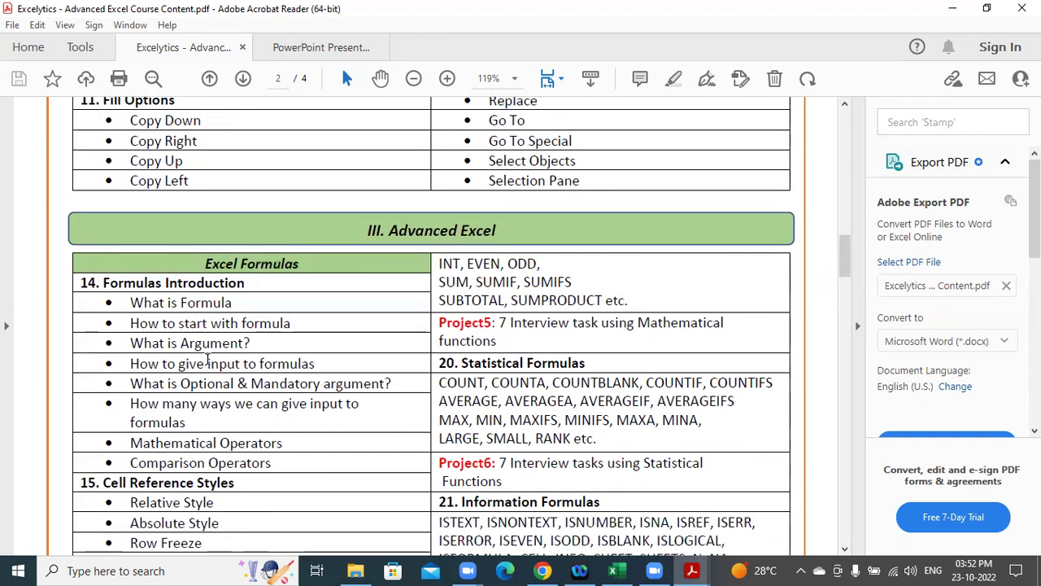
pyautogui.moveTo(210, 345); pyautogui.dragTo(222, 411)
pyautogui.scroll(-2, 222, 411)
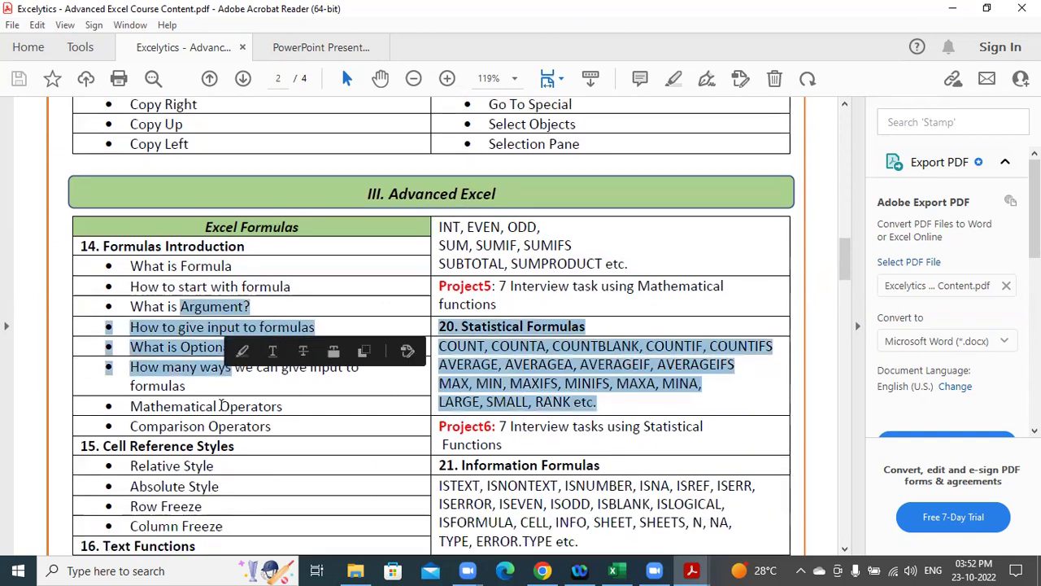
pyautogui.click(217, 377)
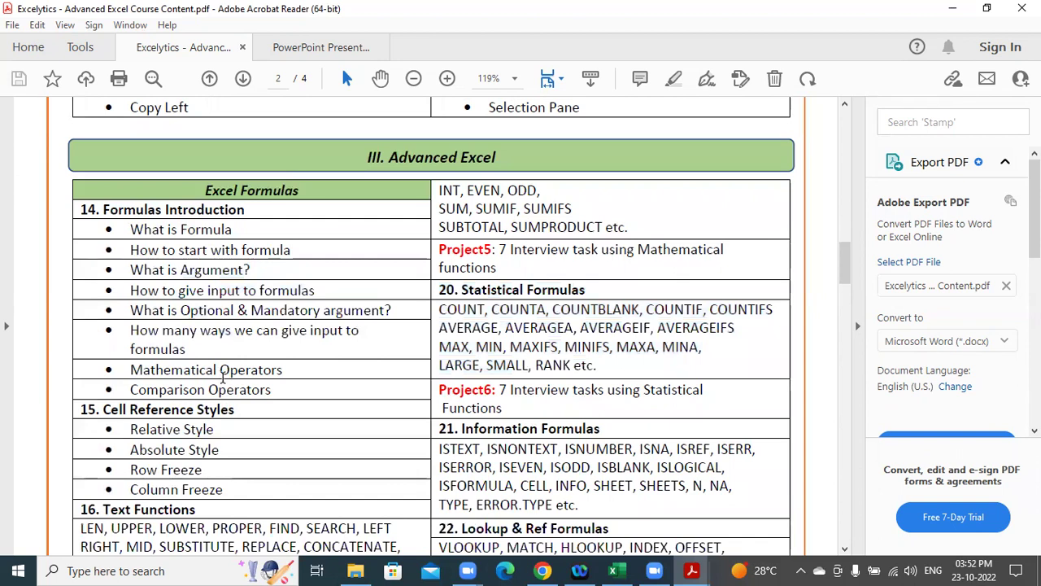
pyautogui.moveTo(218, 372); pyautogui.dragTo(226, 393)
pyautogui.click(226, 416)
pyautogui.scroll(-3, 470, 378)
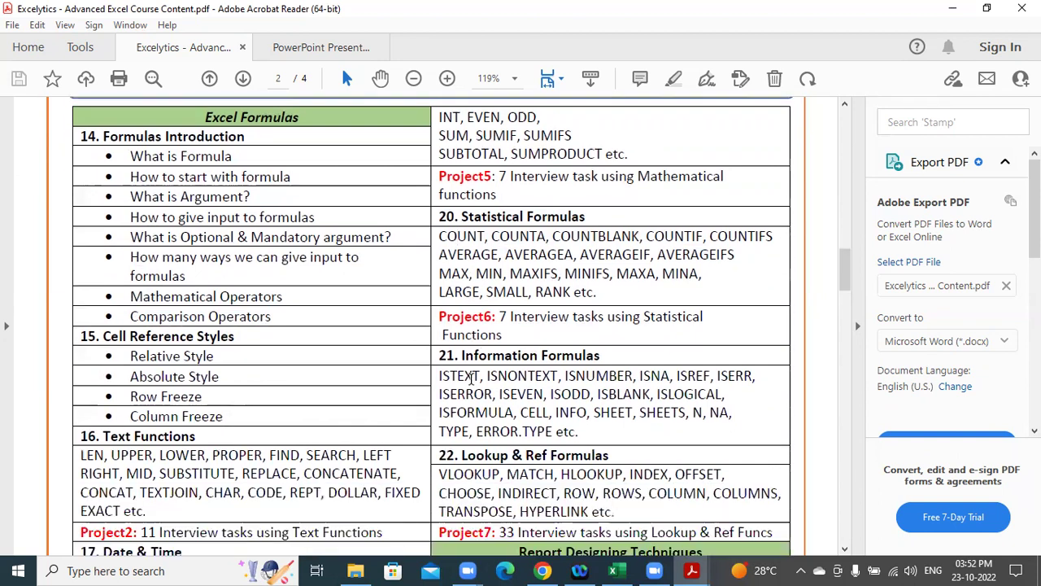
pyautogui.scroll(-1, 528, 364)
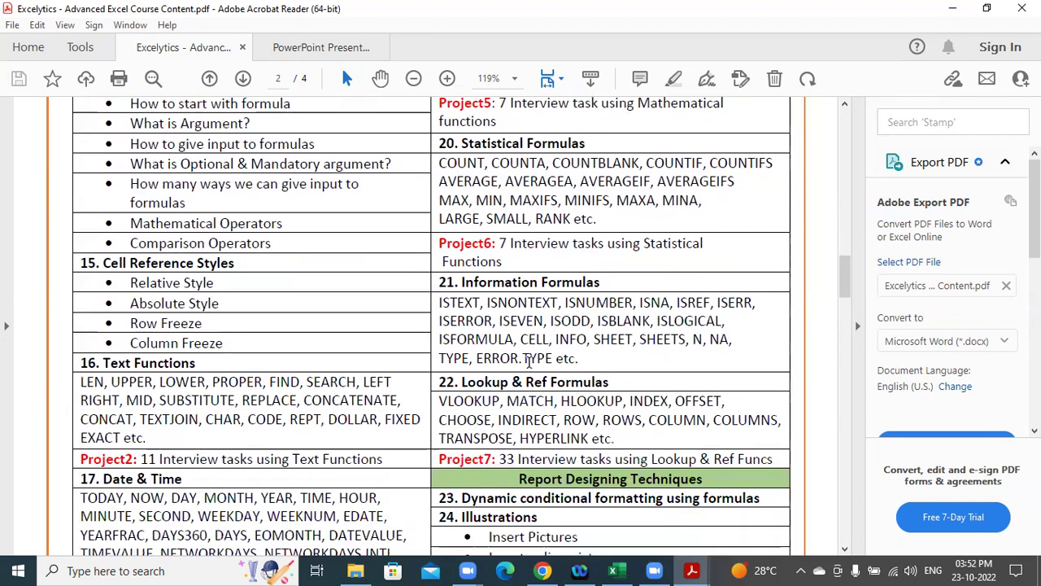
pyautogui.scroll(-5, 529, 364)
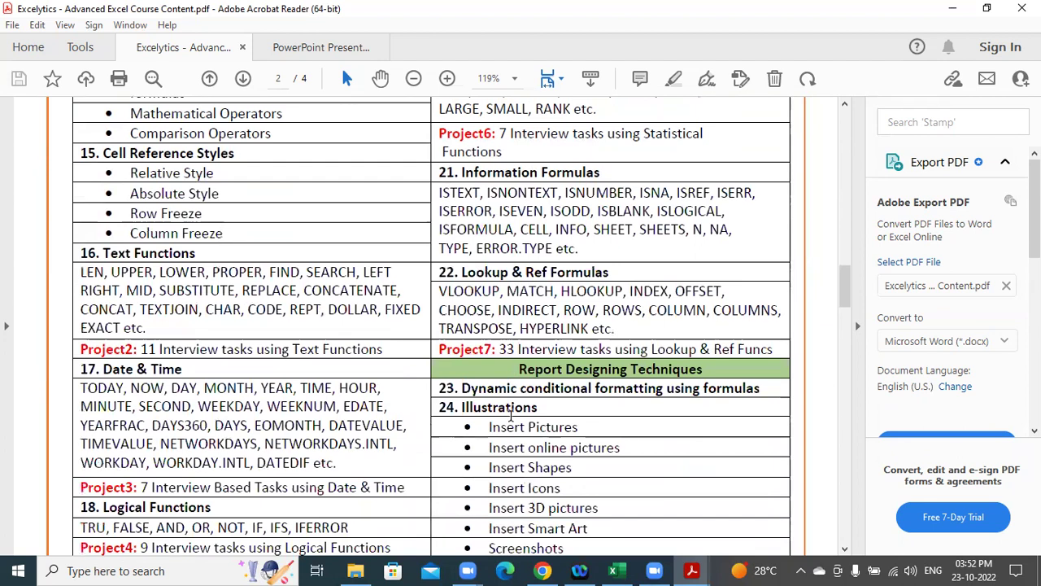
pyautogui.scroll(-1, 511, 415)
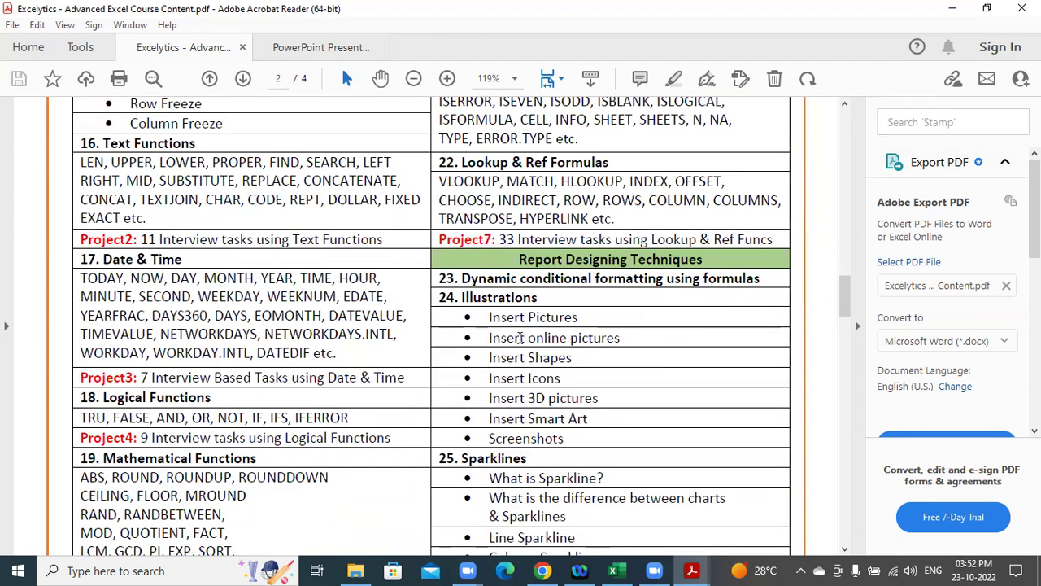
pyautogui.moveTo(529, 318); pyautogui.dragTo(593, 345)
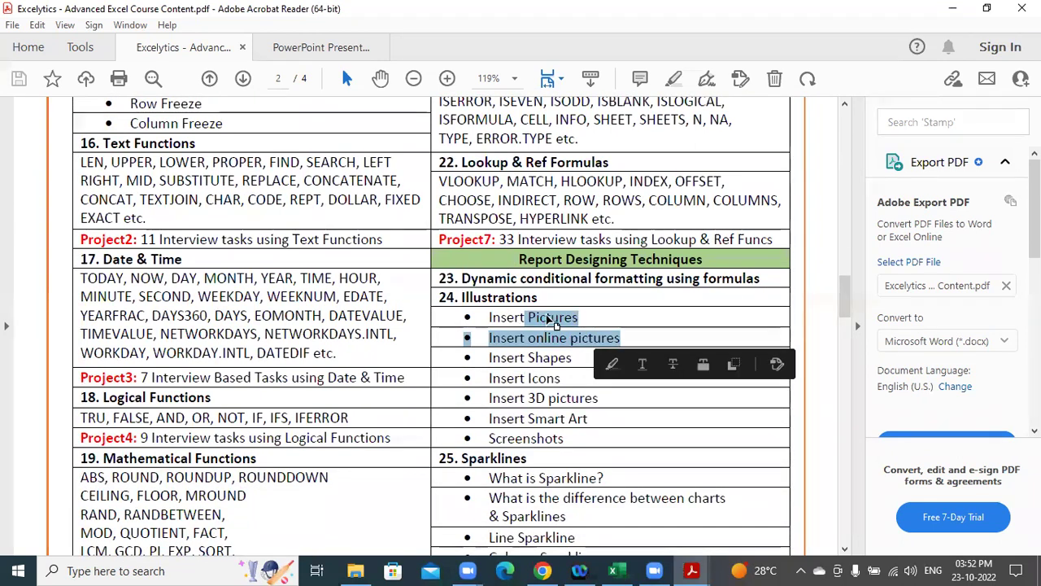
pyautogui.click(560, 337)
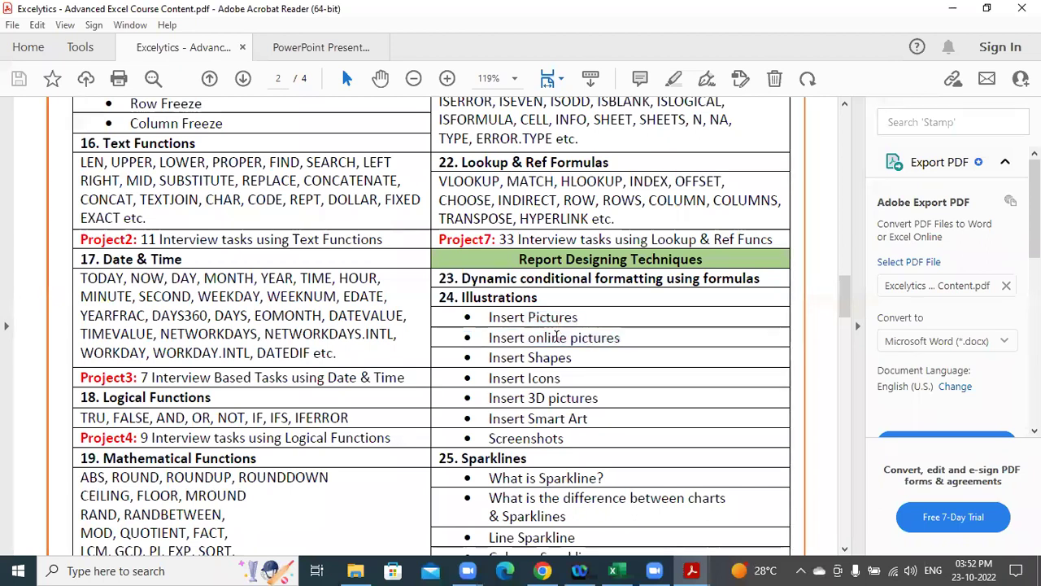
# Point out the Sparklines and Slicers vs Timeline topics while scrolling further down the outline.
pyautogui.scroll(-3, 381, 348)
pyautogui.moveTo(464, 349); pyautogui.dragTo(597, 368)
pyautogui.click(504, 360)
pyautogui.scroll(-7, 318, 353)
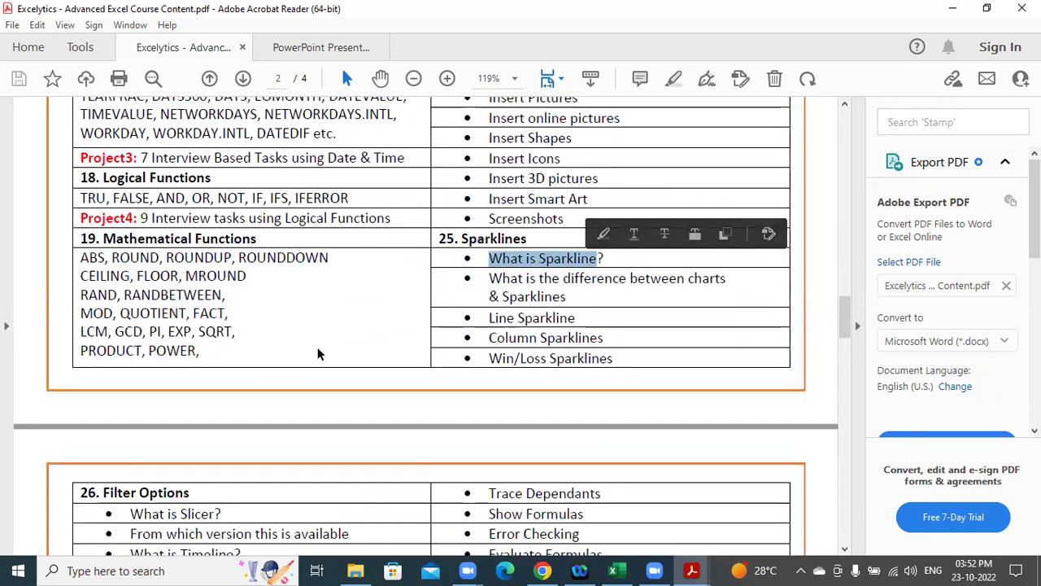
pyautogui.scroll(-6, 317, 361)
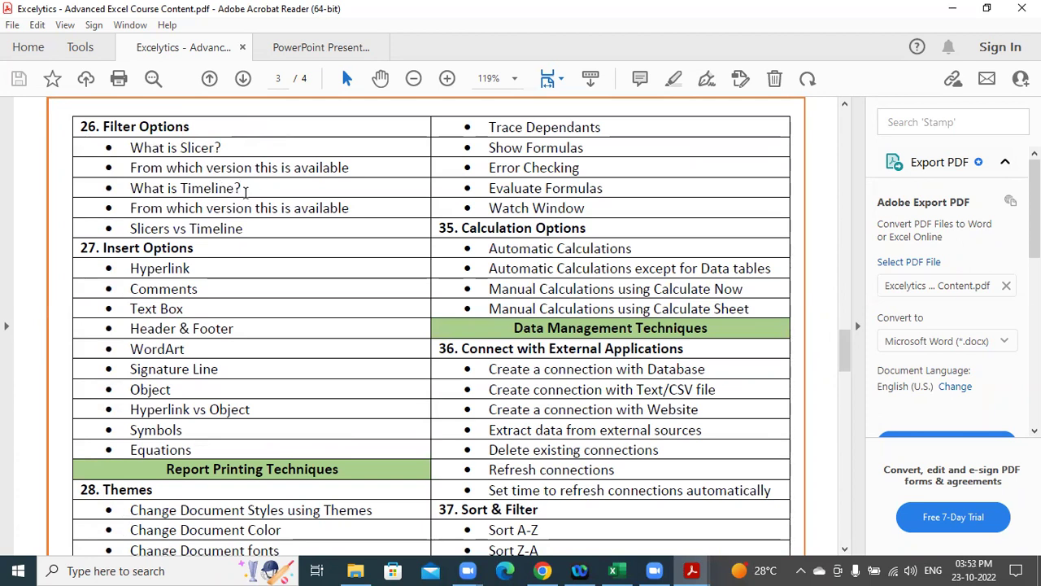
pyautogui.moveTo(130, 229); pyautogui.dragTo(244, 230)
pyautogui.moveTo(488, 249); pyautogui.dragTo(632, 249)
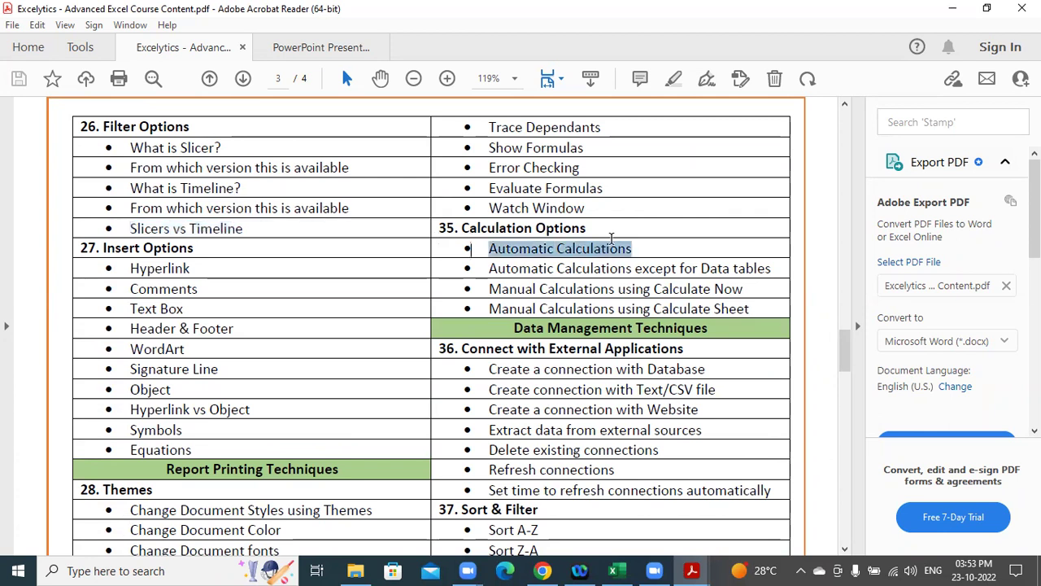
pyautogui.scroll(-5, 302, 344)
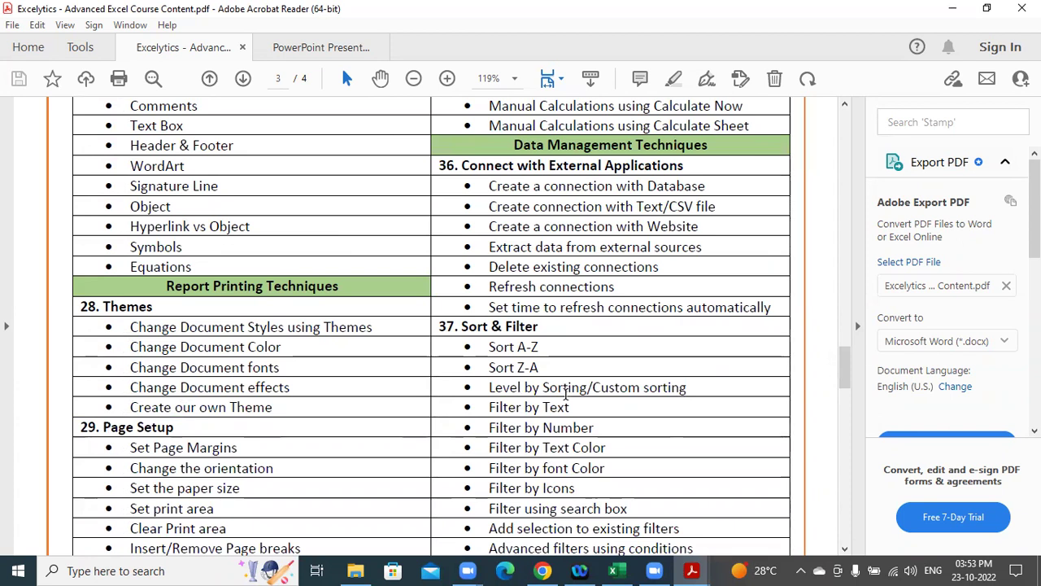
pyautogui.scroll(-4, 561, 390)
pyautogui.scroll(-2, 566, 395)
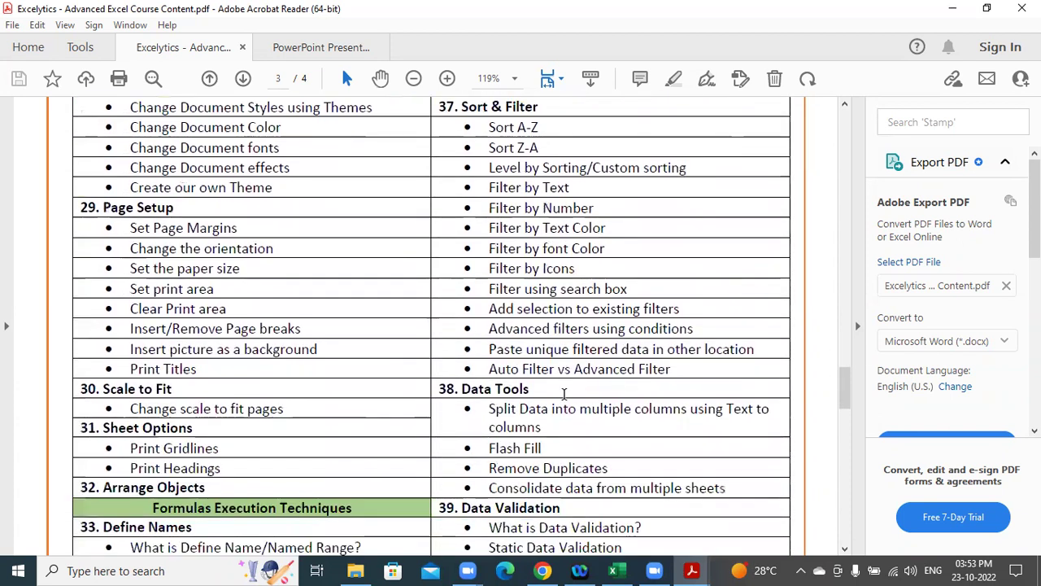
pyautogui.scroll(-2, 556, 391)
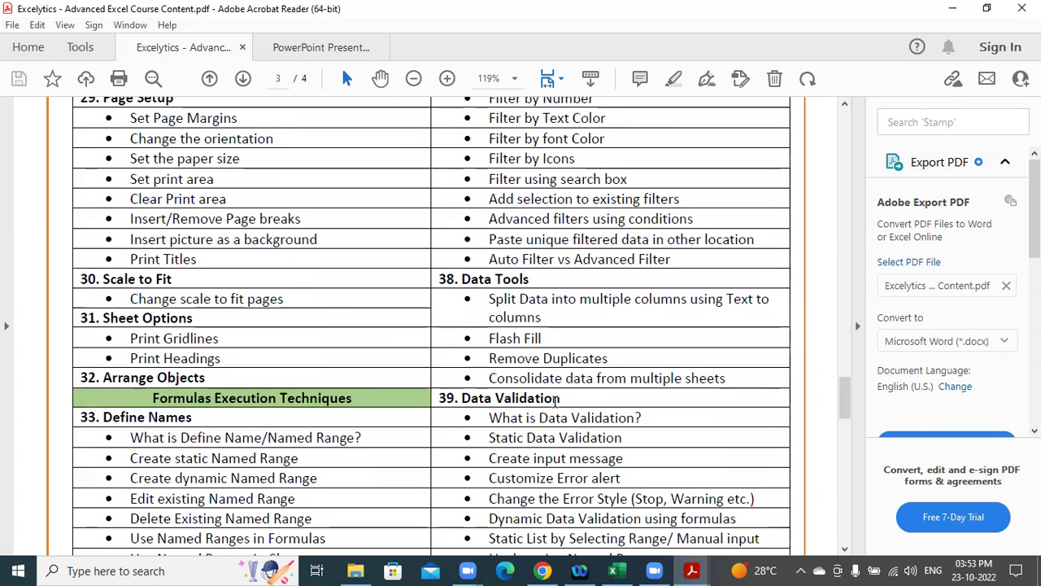
pyautogui.scroll(-4, 297, 327)
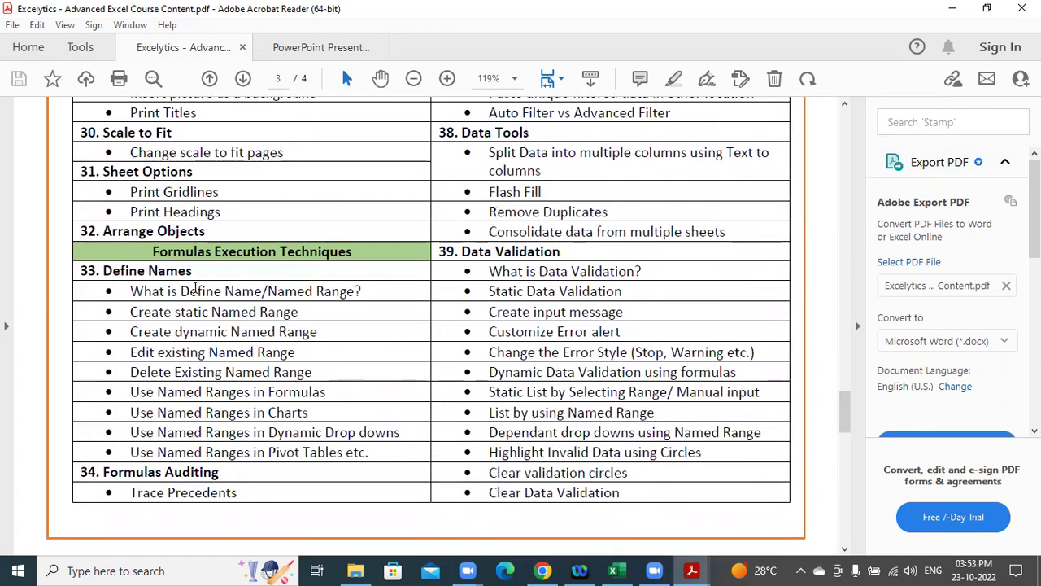
pyautogui.scroll(-3, 195, 286)
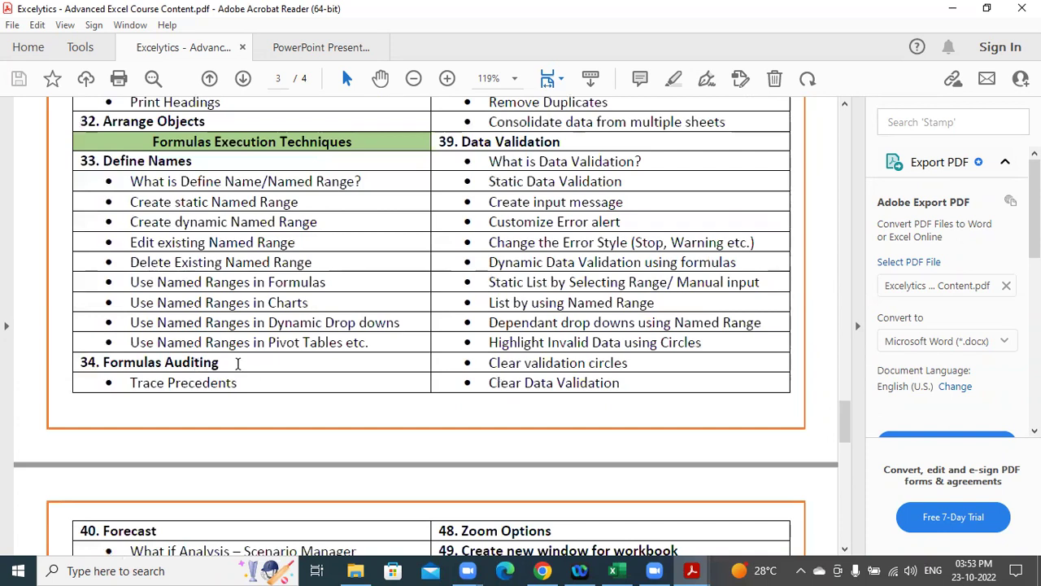
pyautogui.scroll(-6, 478, 368)
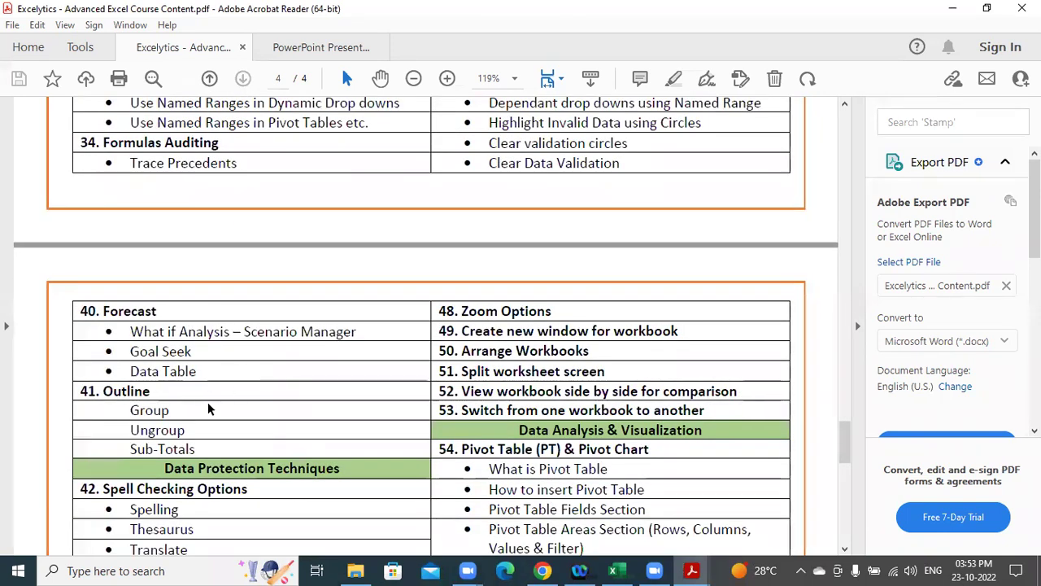
# Highlight the Pivot Table (PT) & Pivot Chart heading and the Project8 dashboard description.
pyautogui.scroll(-5, 309, 372)
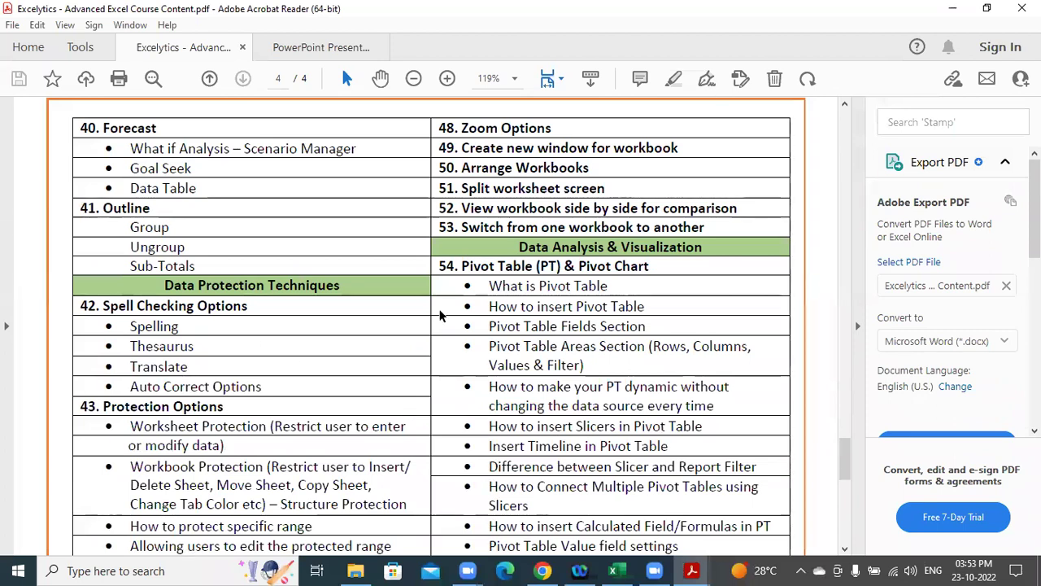
pyautogui.moveTo(462, 266); pyautogui.dragTo(647, 272)
pyautogui.scroll(-1, 568, 304)
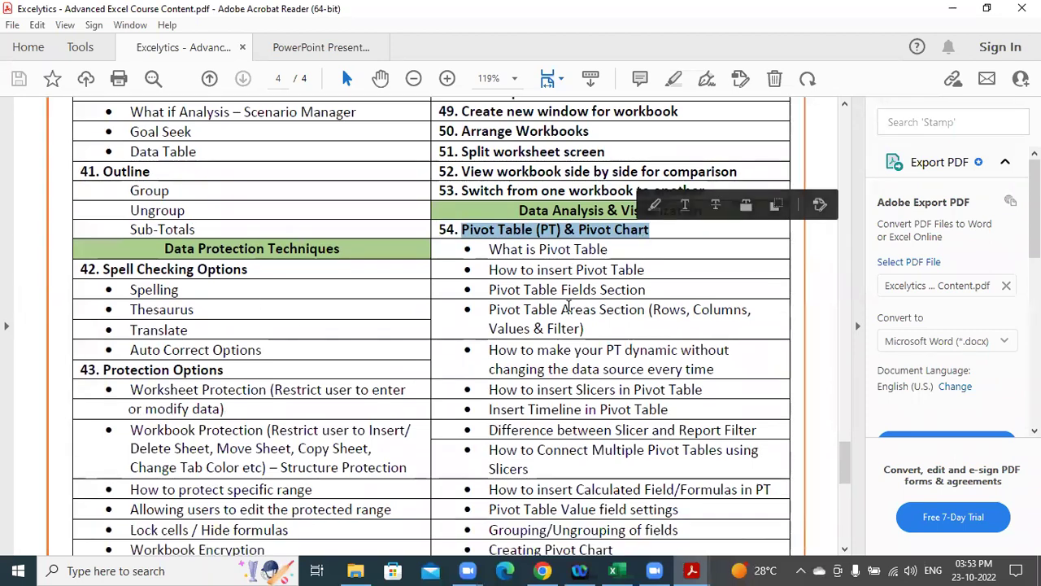
pyautogui.scroll(-4, 568, 304)
pyautogui.moveTo(152, 225); pyautogui.dragTo(219, 225)
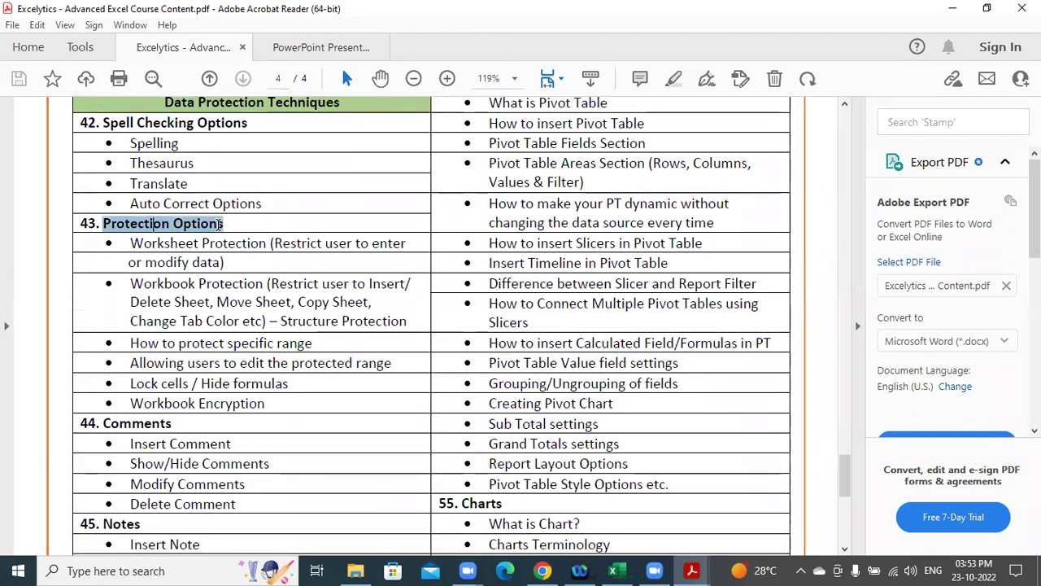
pyautogui.scroll(-3, 564, 293)
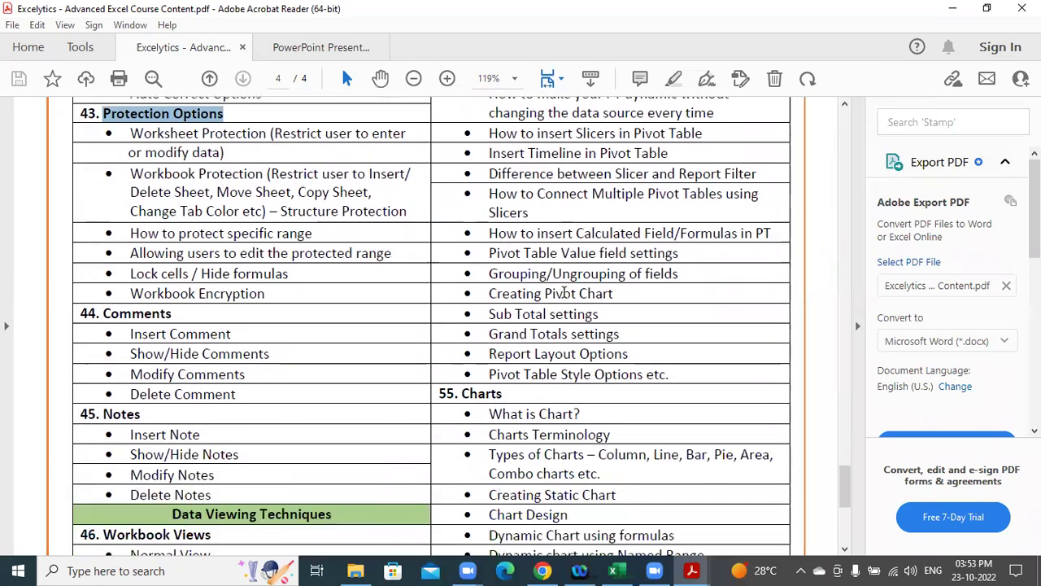
pyautogui.scroll(-2, 563, 292)
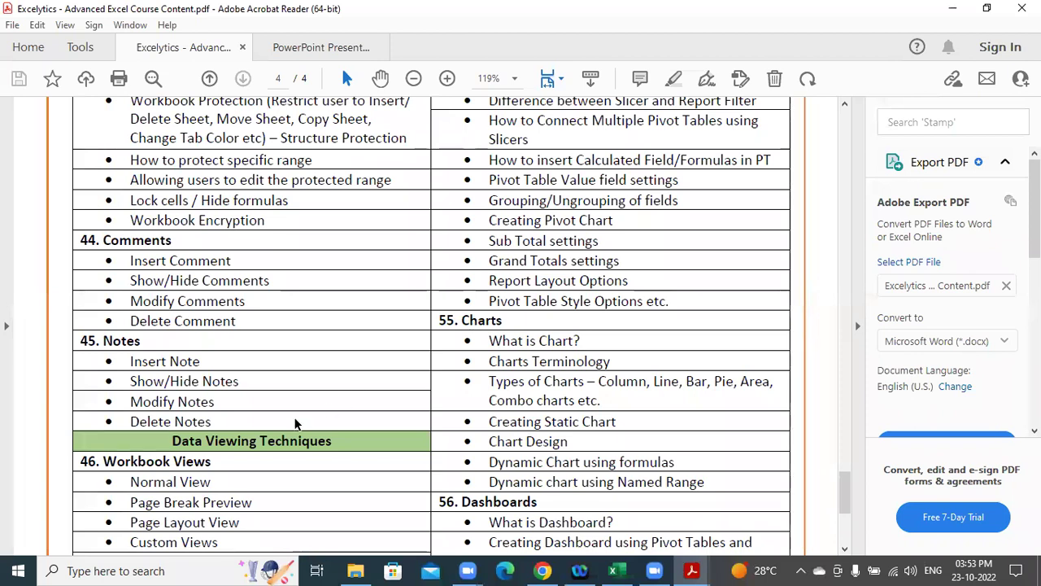
pyautogui.scroll(-5, 488, 342)
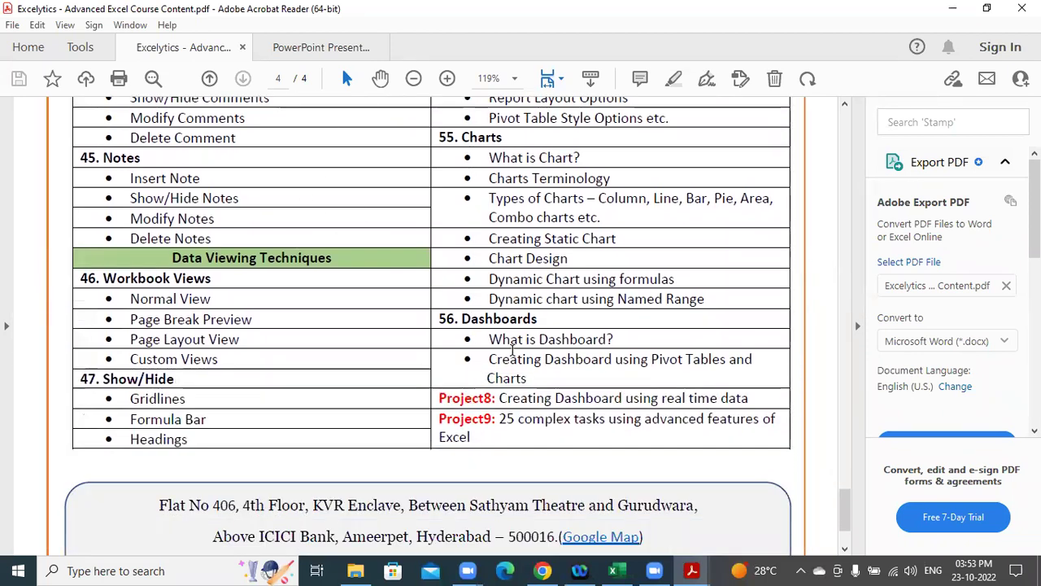
pyautogui.moveTo(499, 398); pyautogui.dragTo(745, 399)
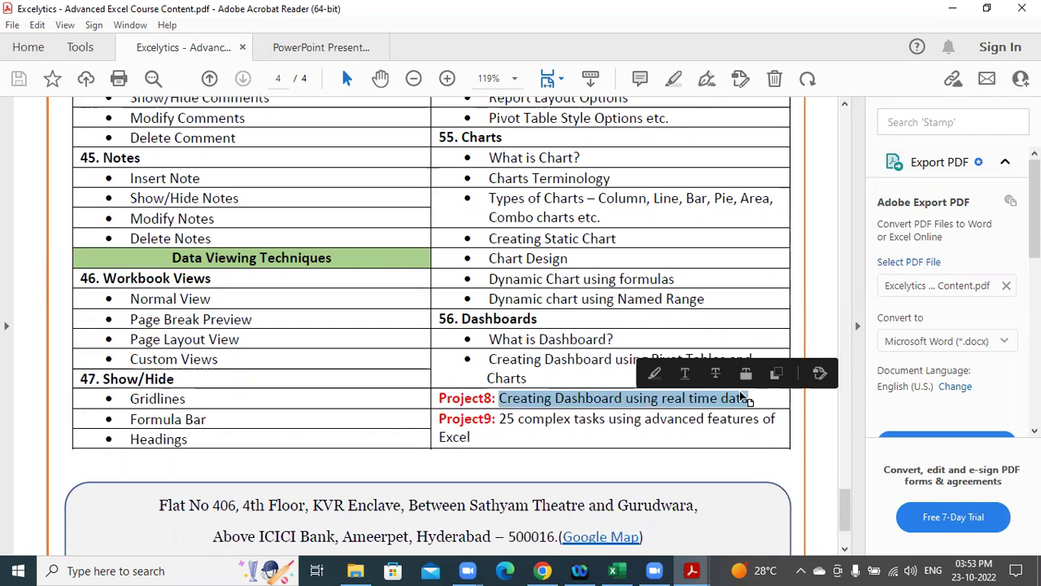
pyautogui.click(549, 240)
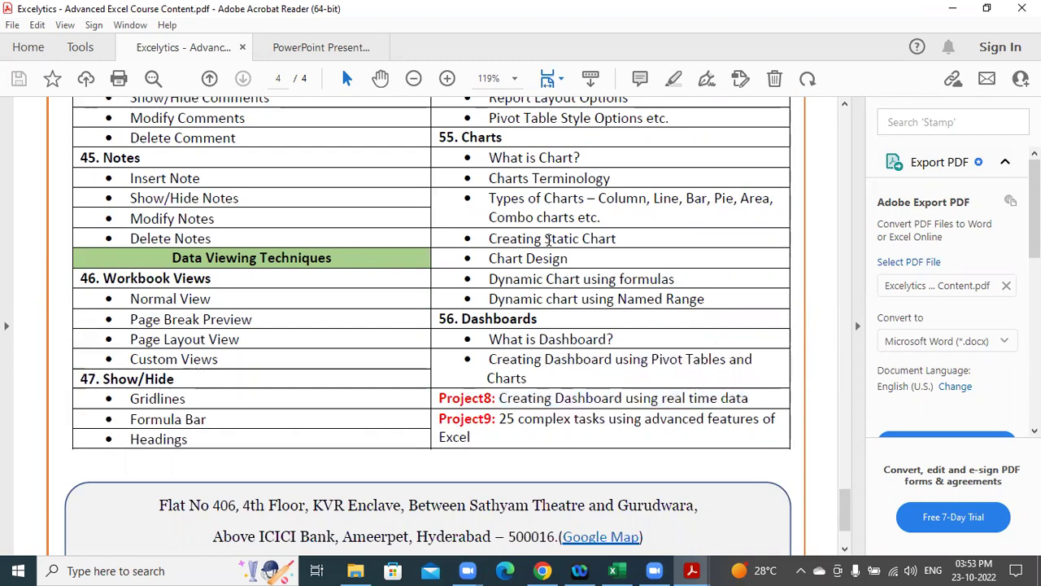
# Select the Project9 label, then scroll back up to page 1 of the PDF.
pyautogui.scroll(-1, 527, 232)
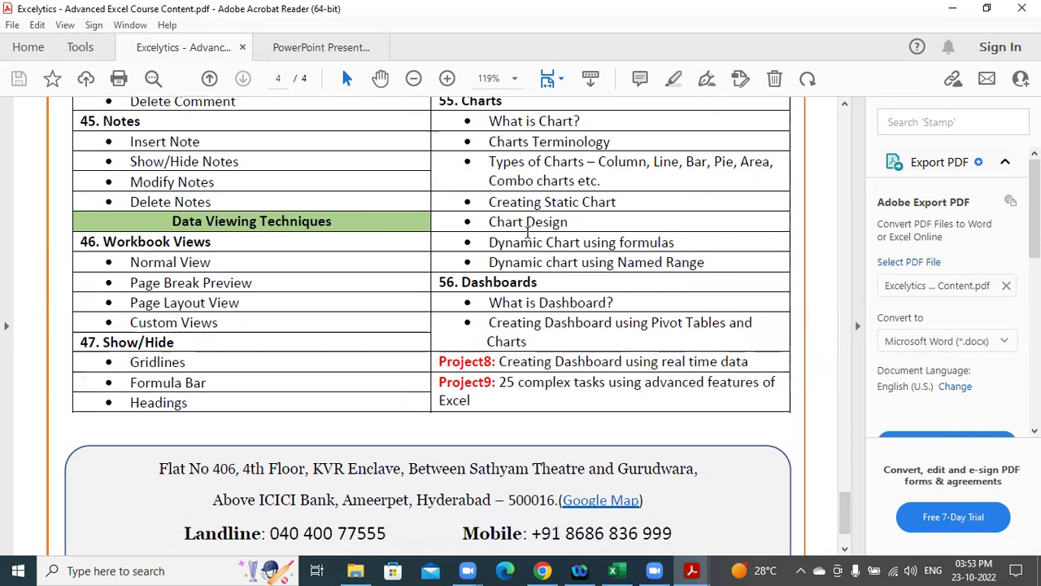
pyautogui.scroll(-2, 527, 232)
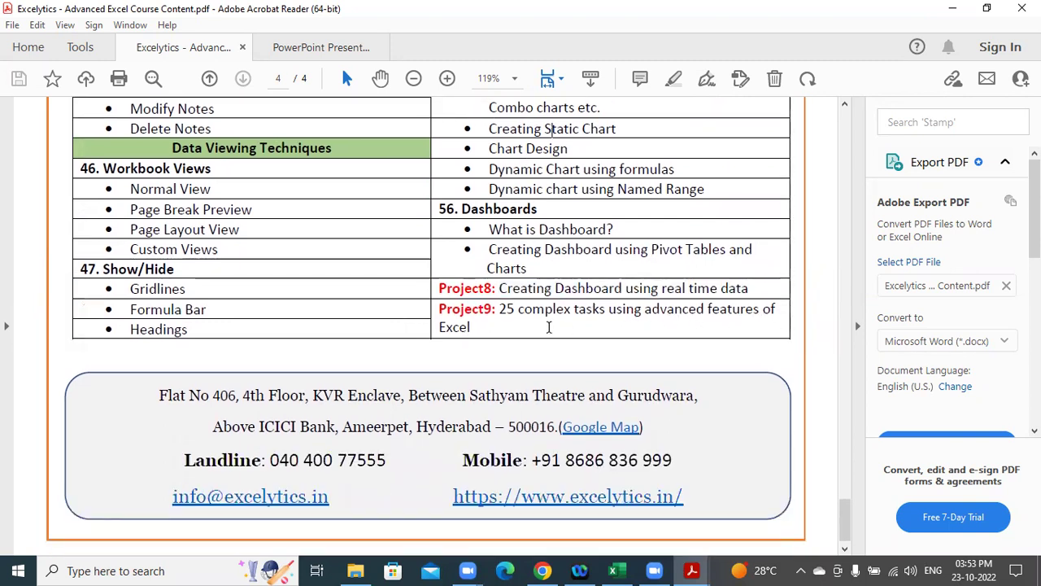
pyautogui.moveTo(486, 326); pyautogui.dragTo(447, 317)
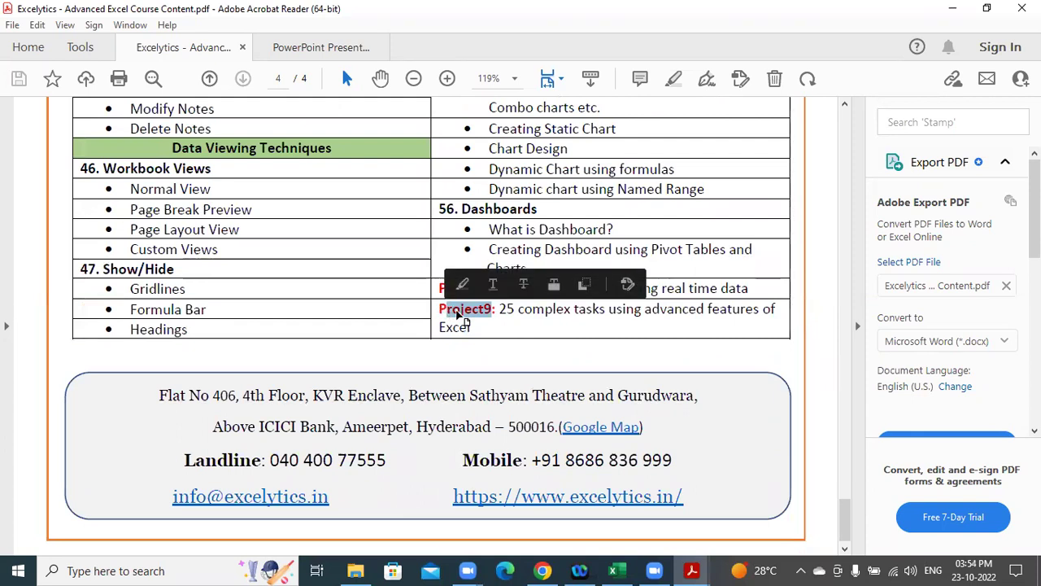
pyautogui.scroll(8, 584, 381)
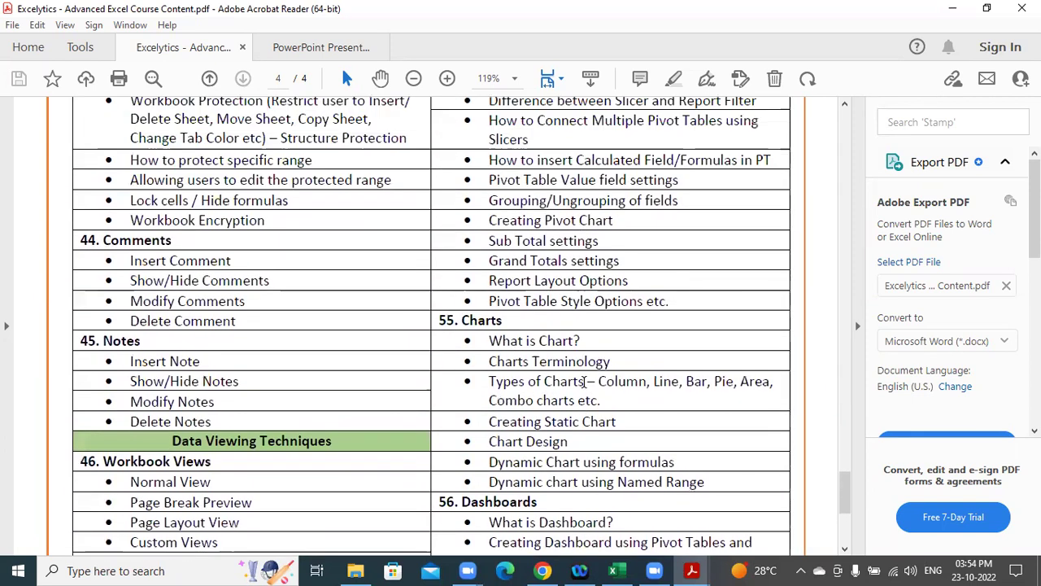
pyautogui.scroll(20, 584, 380)
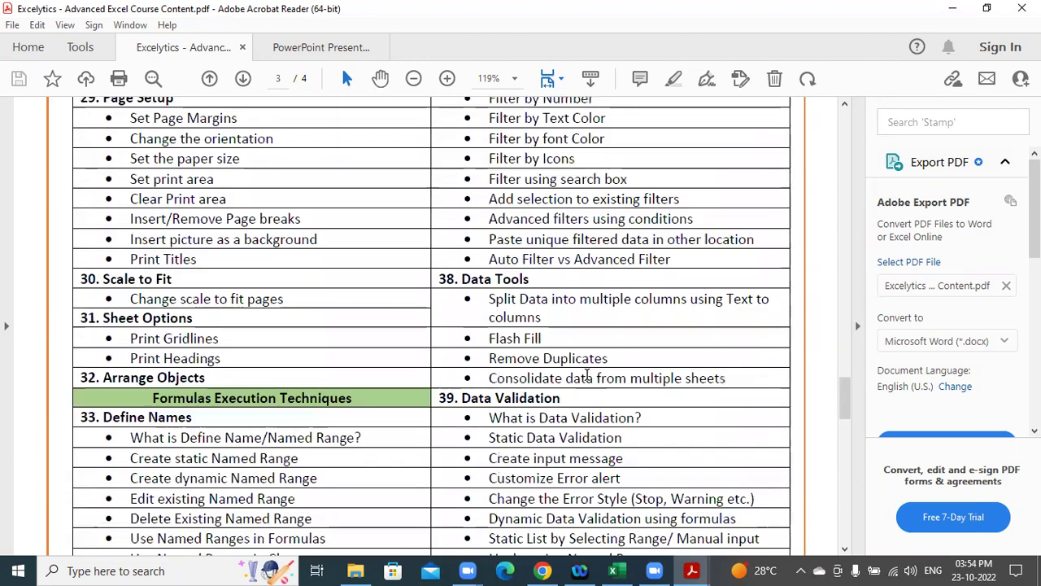
pyautogui.scroll(20, 586, 374)
pyautogui.scroll(20, 586, 375)
pyautogui.scroll(8, 585, 374)
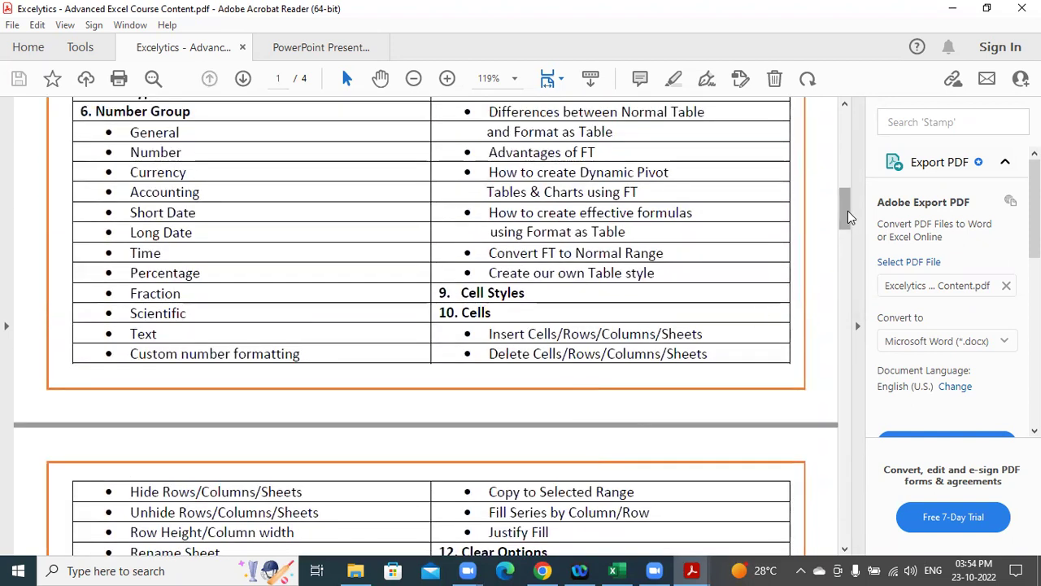
pyautogui.scroll(15, 849, 215)
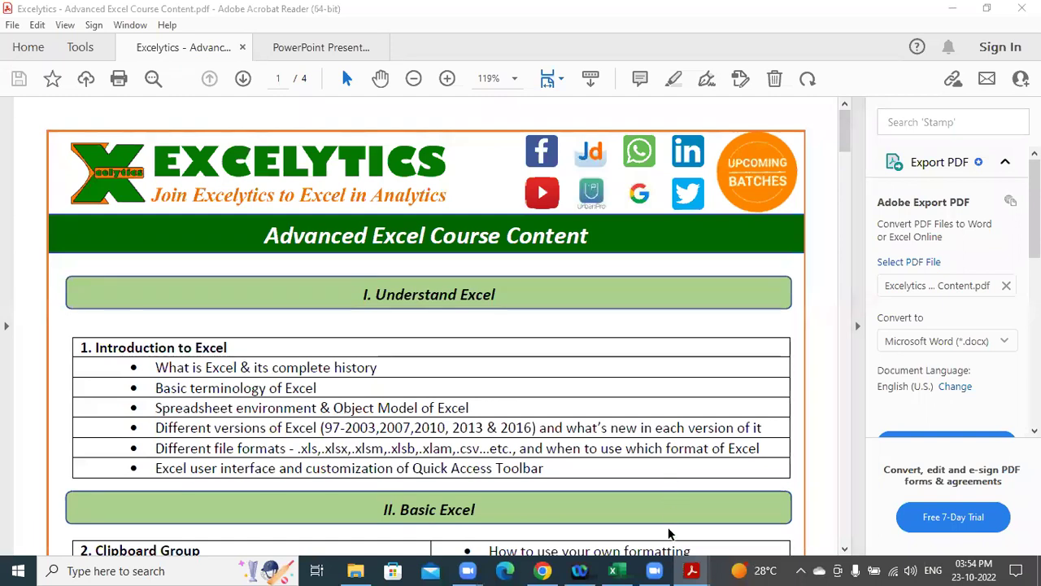
pyautogui.click(618, 568)
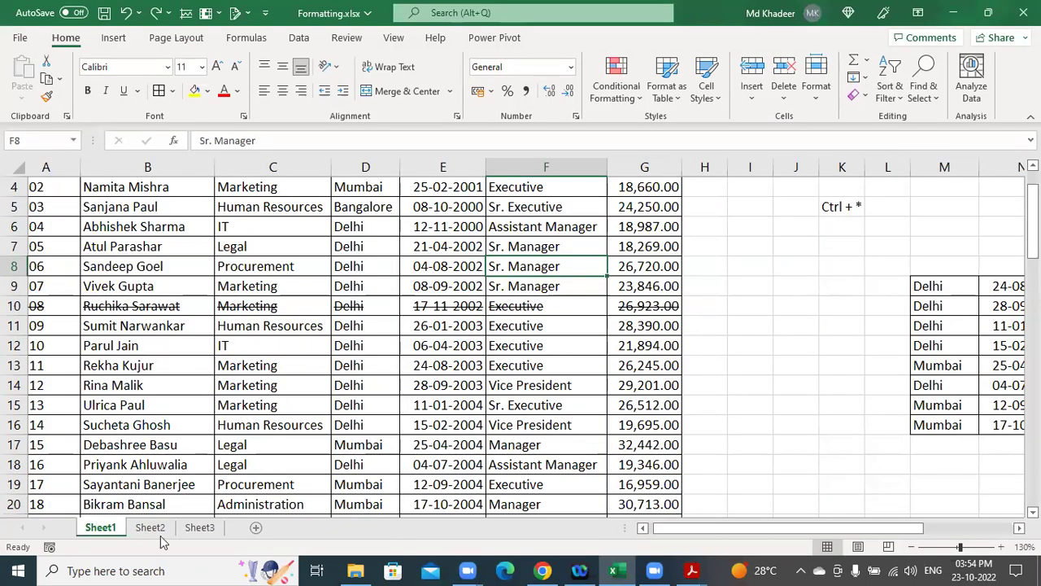
# Insert a blank Sheet4 after Sheet3 in Formatting.xlsx and select cell C2.
pyautogui.click(198, 528)
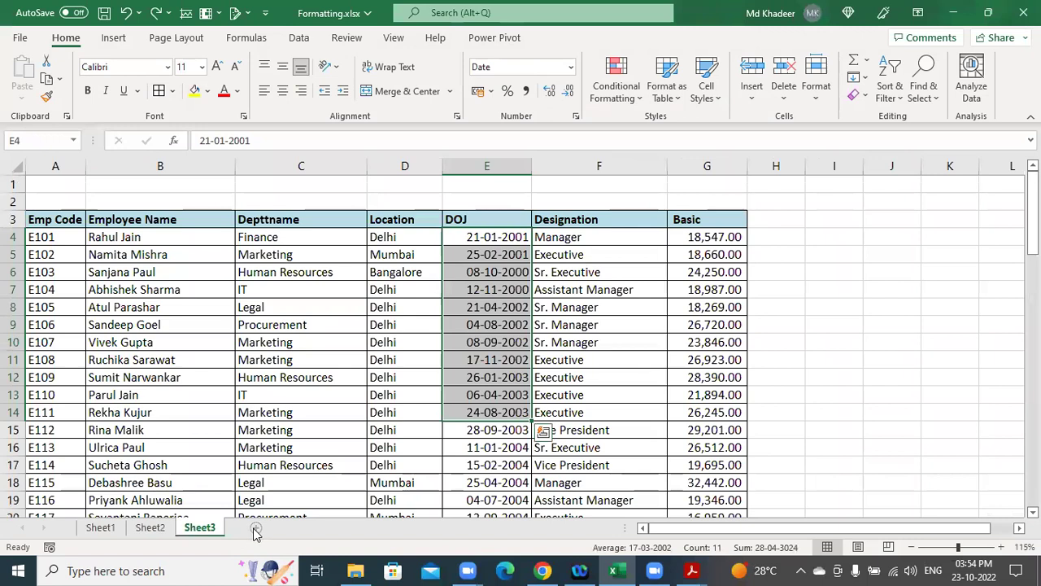
pyautogui.click(256, 529)
pyautogui.click(307, 252)
pyautogui.scroll(11, 355, 361)
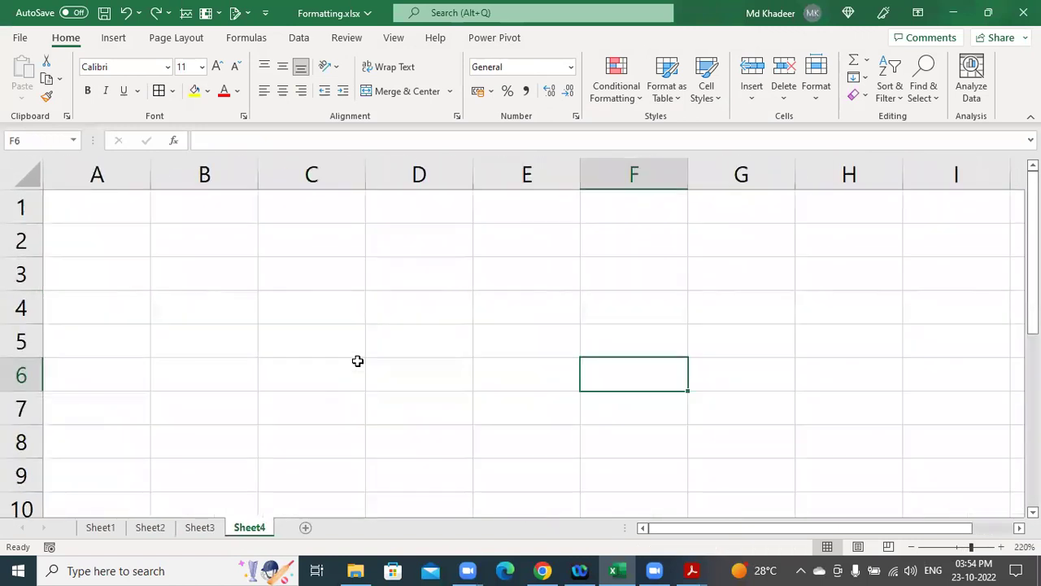
pyautogui.click(362, 269)
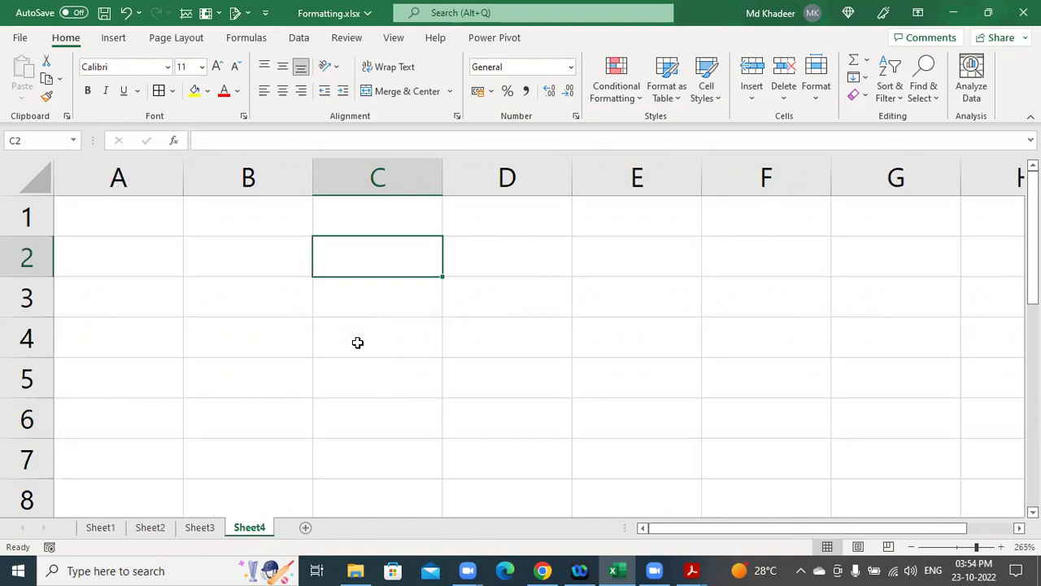
# Enter Weekday in C2 and Weendend in C3.
pyautogui.write('Weekday')
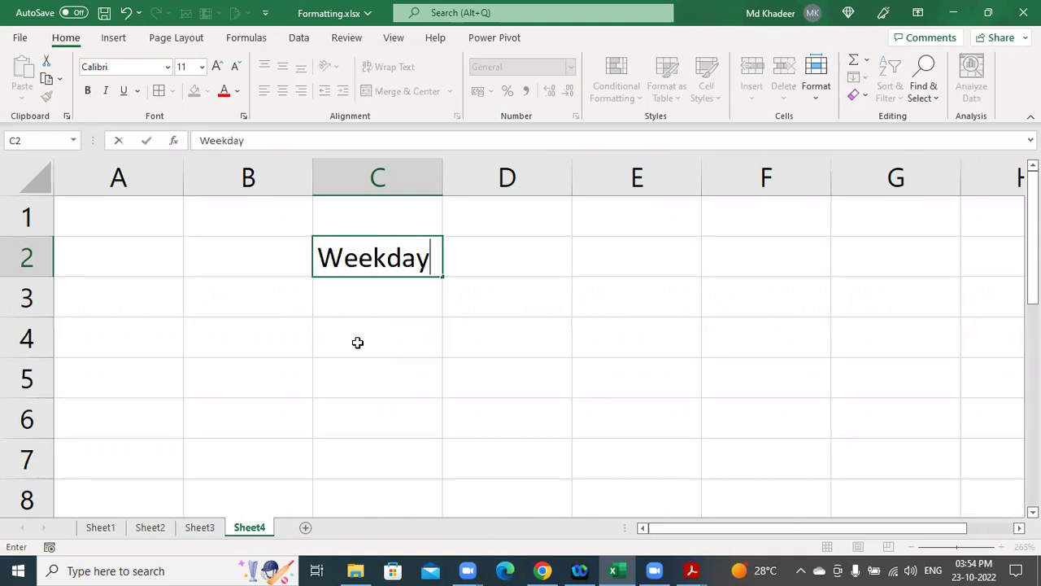
pyautogui.press('Return')
pyautogui.write('Wee')
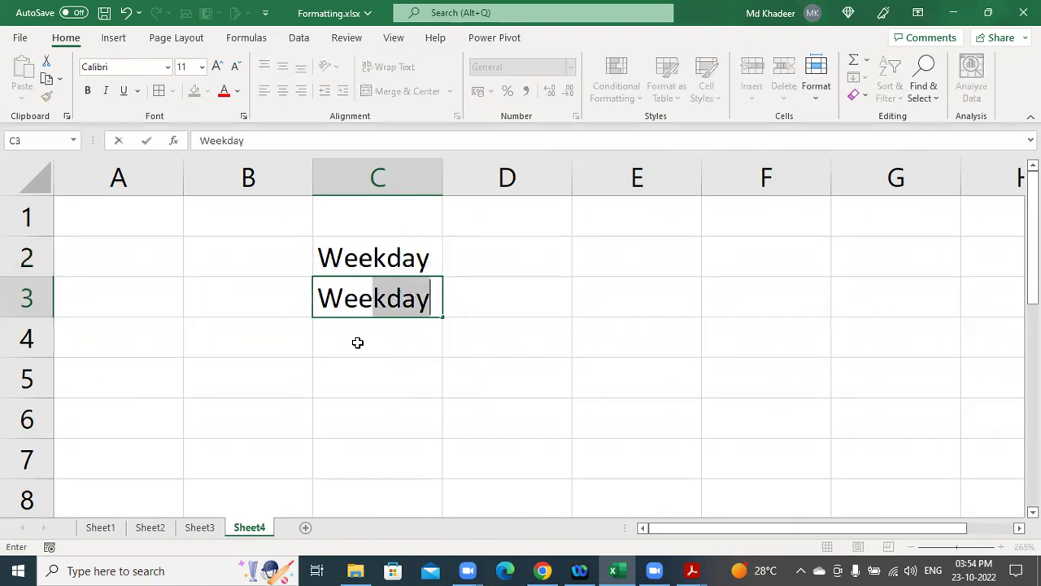
pyautogui.write('nden')
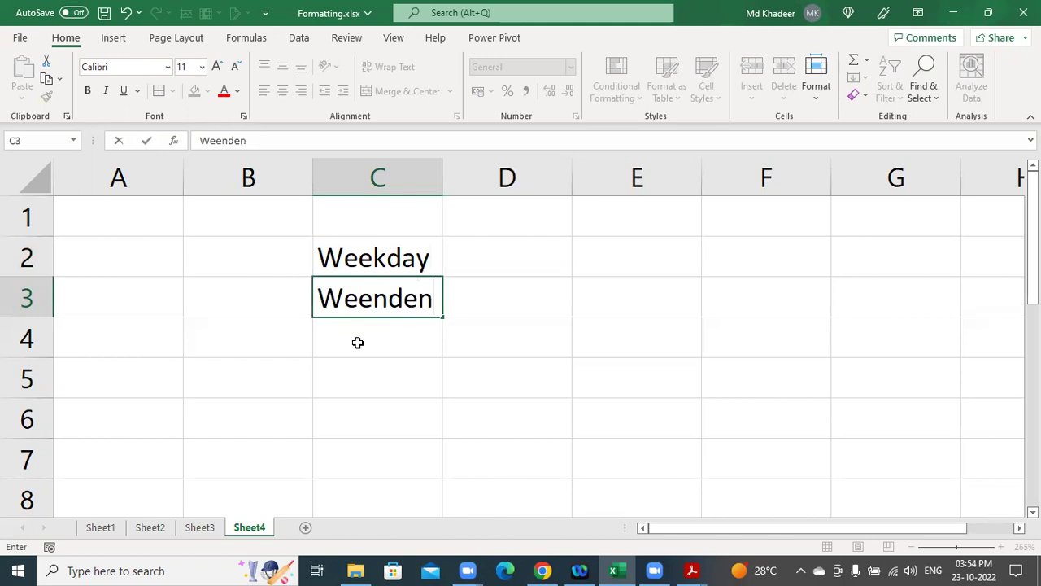
pyautogui.write('d')
pyautogui.press('Up')
# Enter Mon-Fri in D2, Sat & Sun in D3, and Sunday in E3.
pyautogui.press('Right')
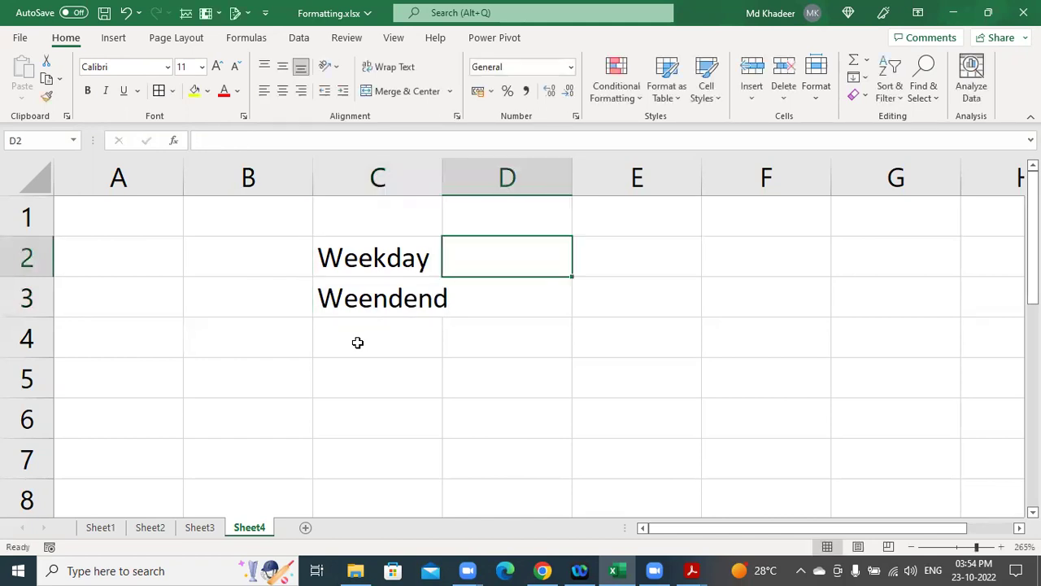
pyautogui.write('Mo')
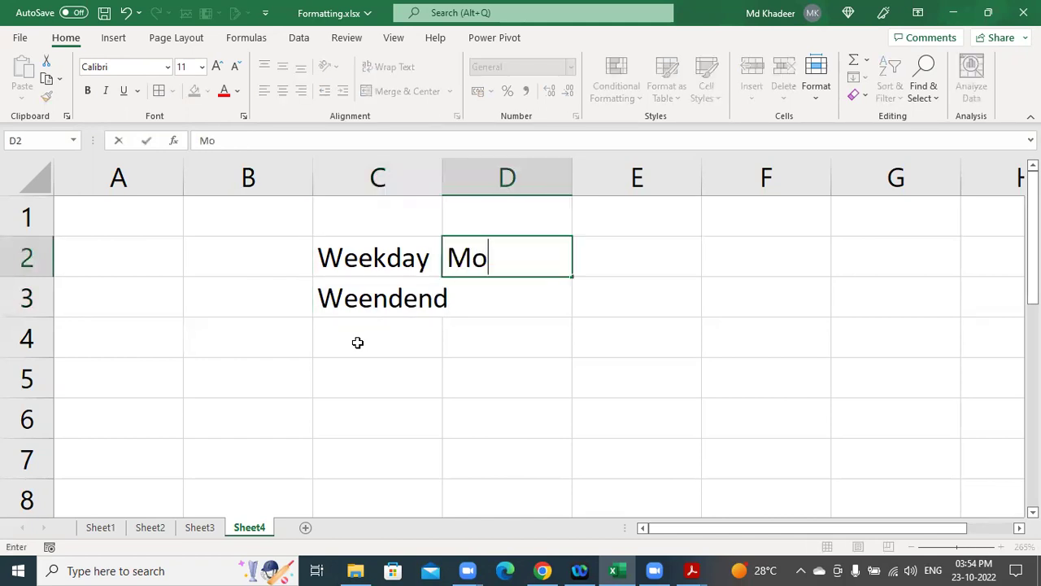
pyautogui.write('n-Fri')
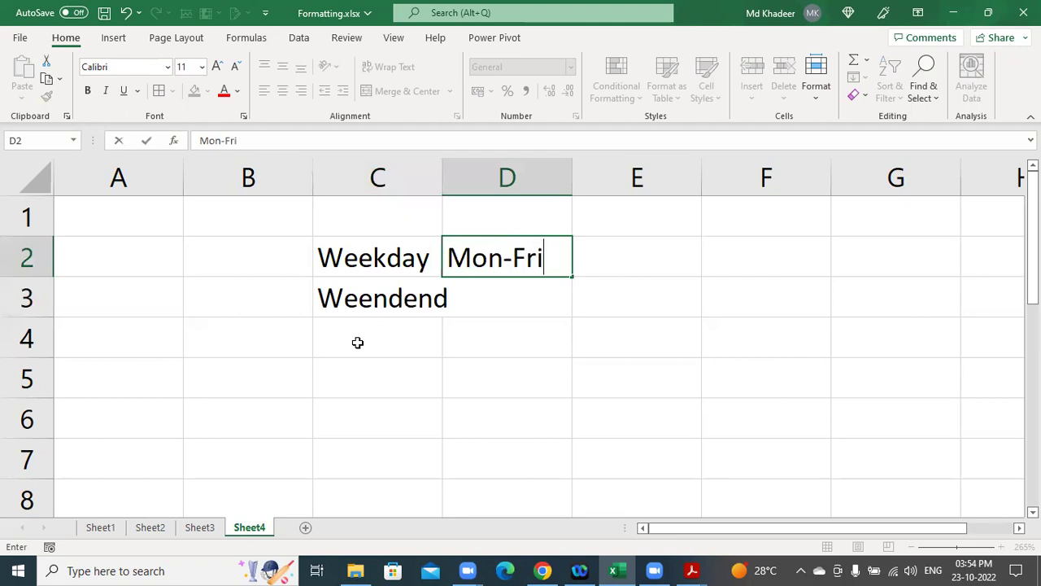
pyautogui.press('Return')
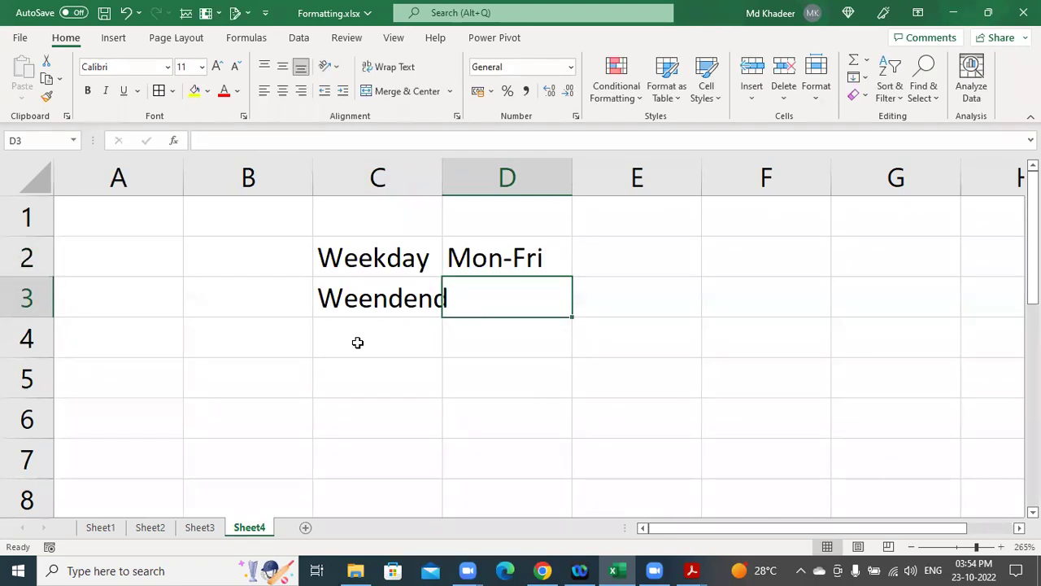
pyautogui.write('Sat ')
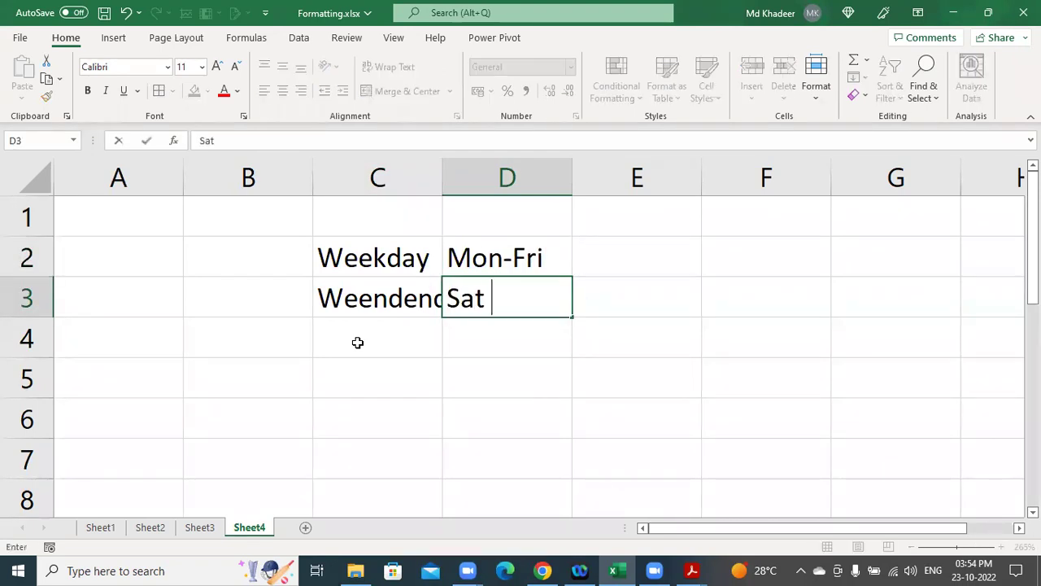
pyautogui.write('& Sun')
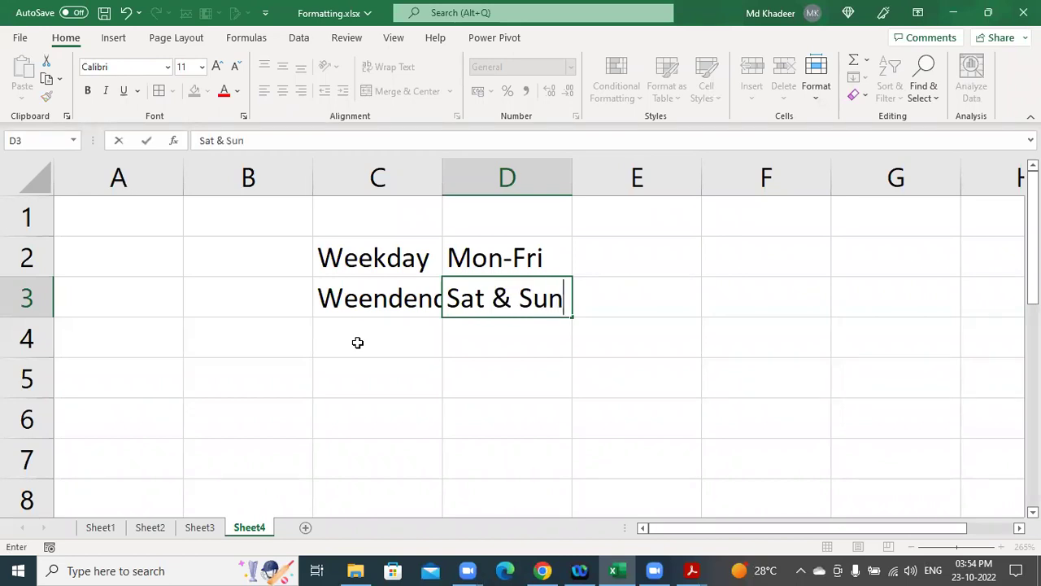
pyautogui.press('Tab')
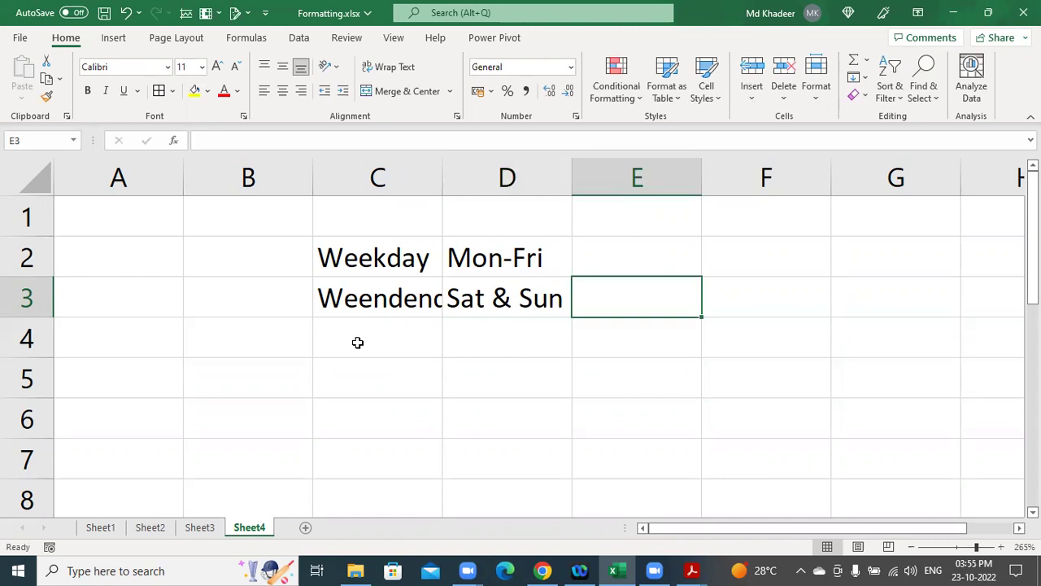
pyautogui.write('Sunday')
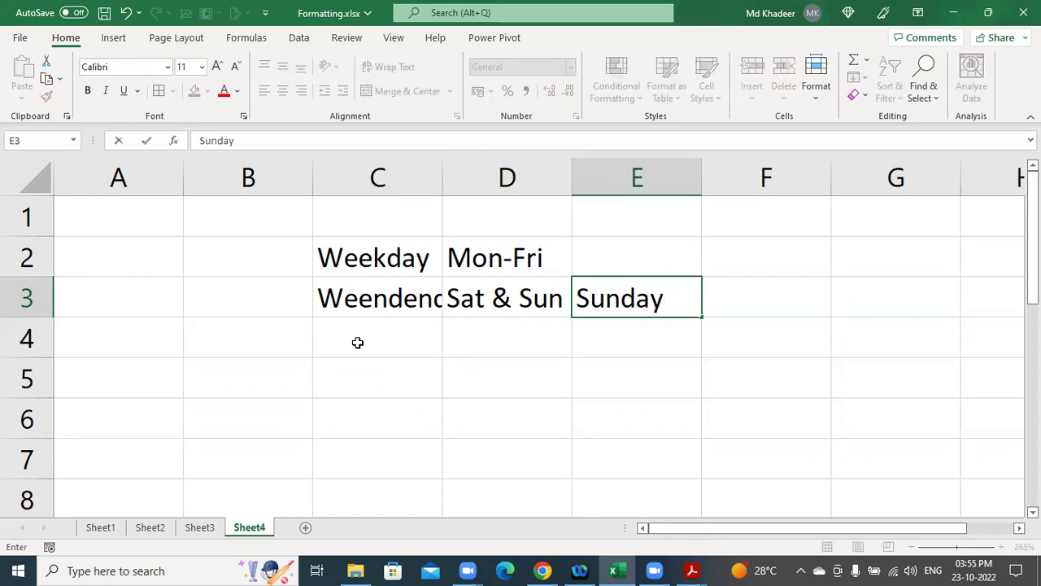
pyautogui.press('Return')
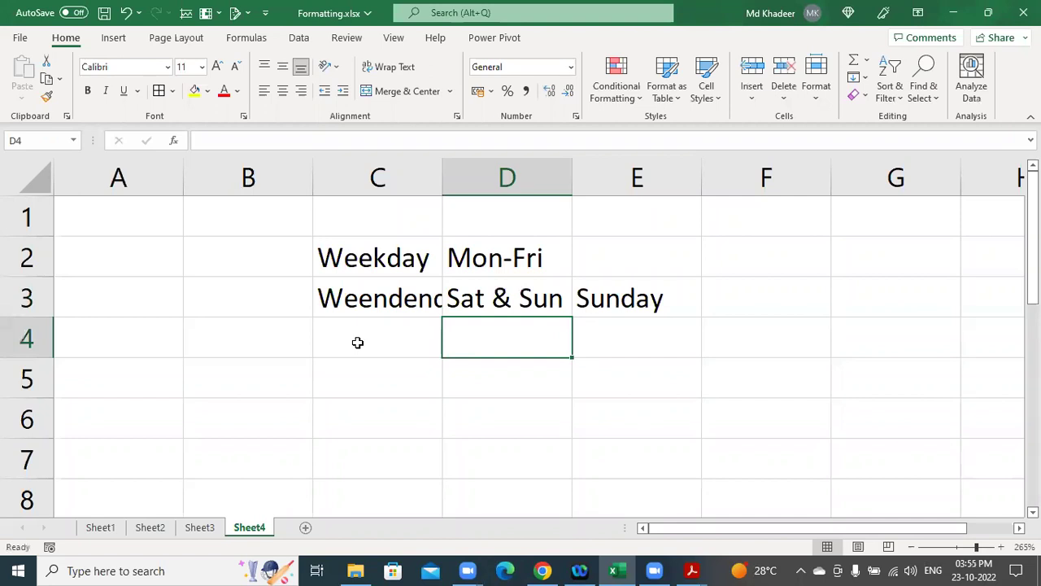
pyautogui.press('Left')
pyautogui.press('Up')
pyautogui.press('Right')
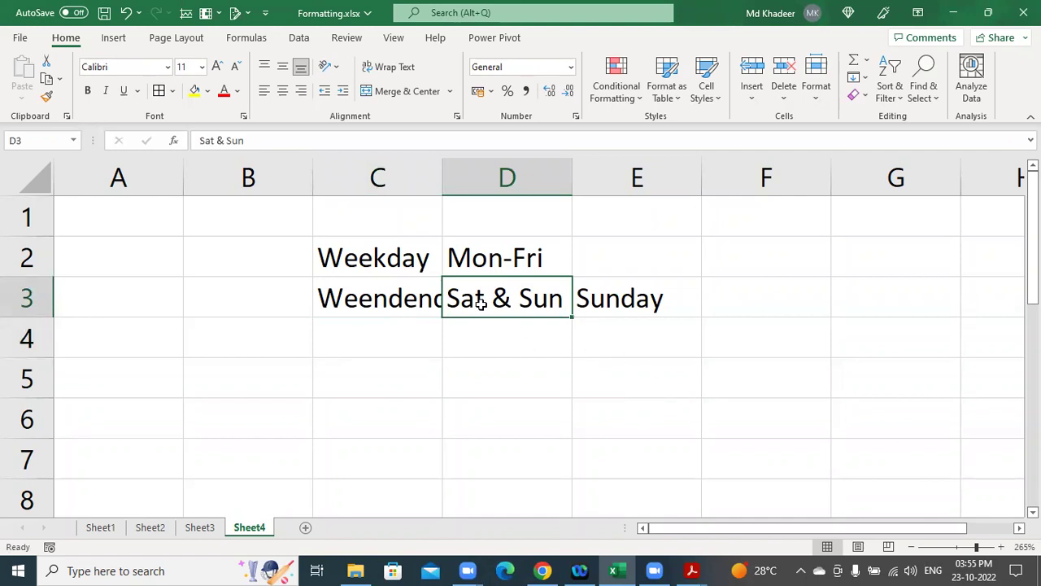
pyautogui.click(612, 306)
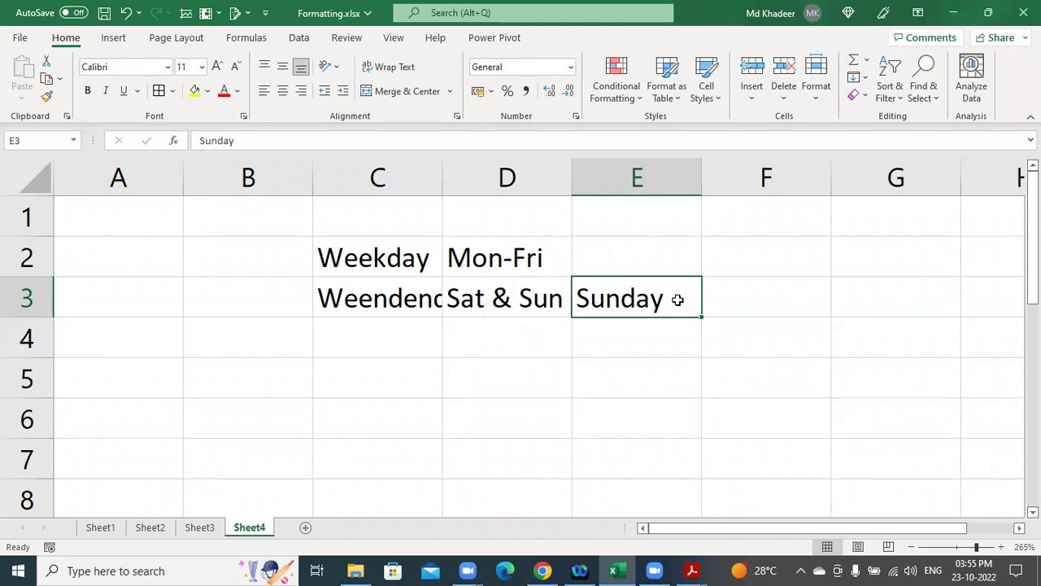
pyautogui.click(601, 305)
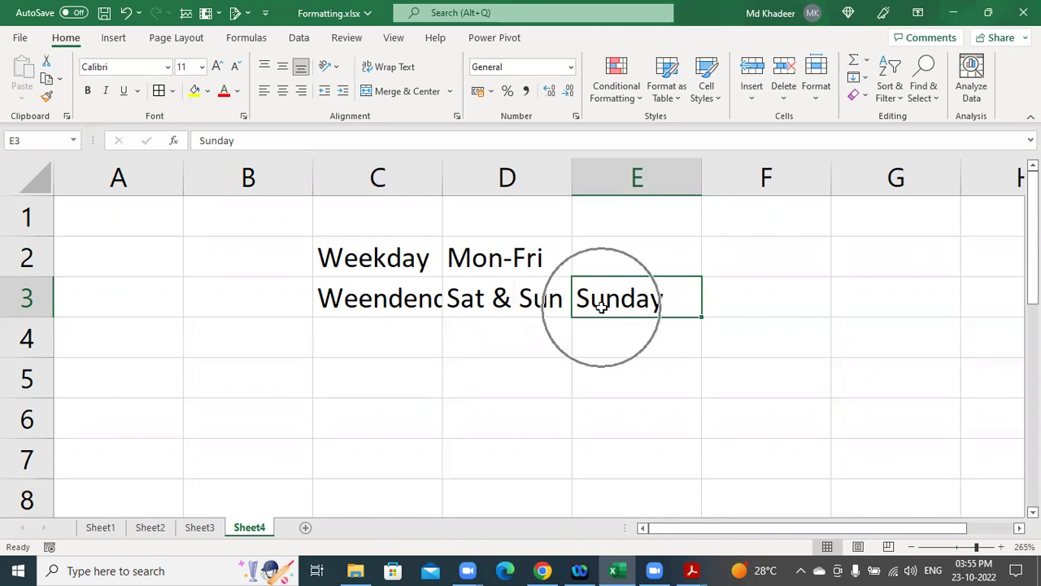
pyautogui.click(508, 264)
pyautogui.click(594, 267)
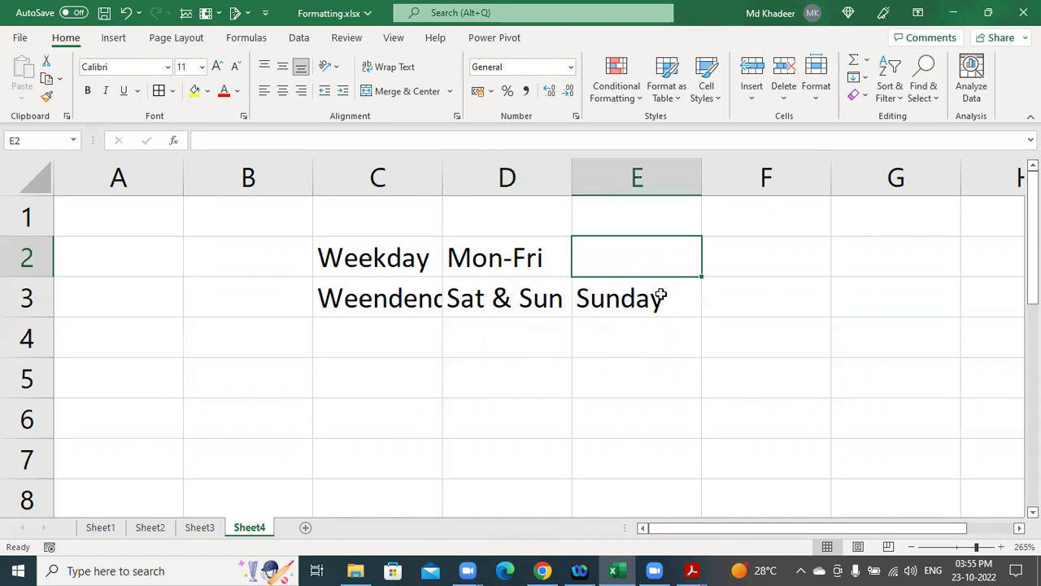
pyautogui.press('Right')
pyautogui.press('Right')
pyautogui.press('Right')
pyautogui.press('Right')
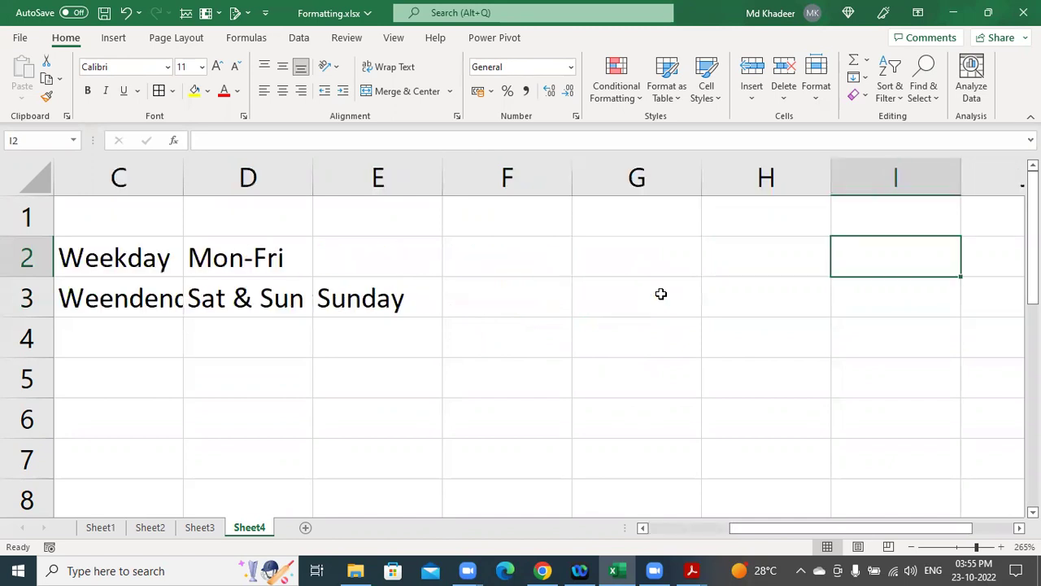
pyautogui.press('Left')
pyautogui.press('Left')
pyautogui.press('Left')
# Enter the timings 7.30 to 9 in F2 and 7 to 8 in G2.
pyautogui.write('7.')
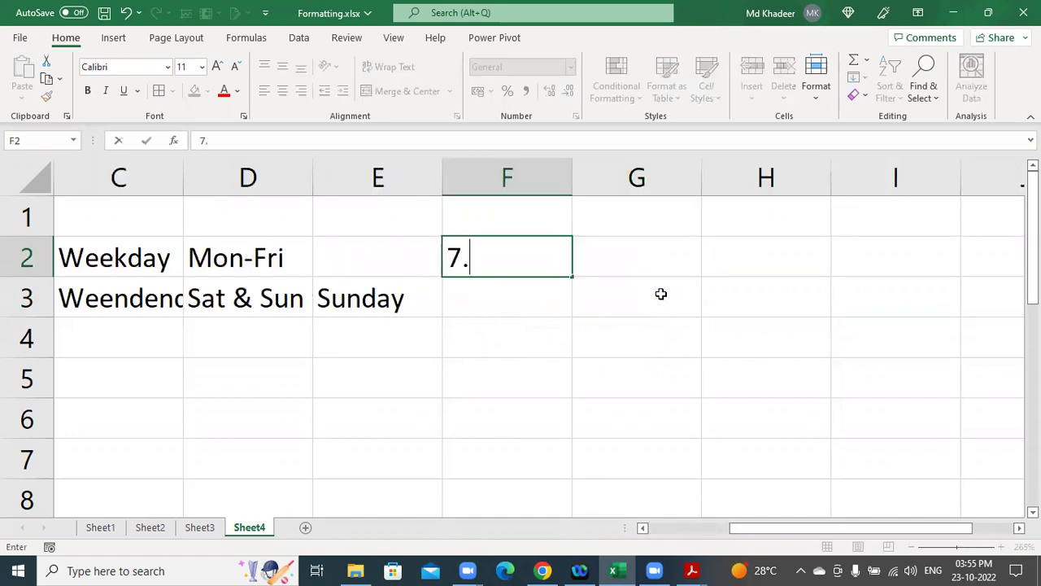
pyautogui.write('30 to 9')
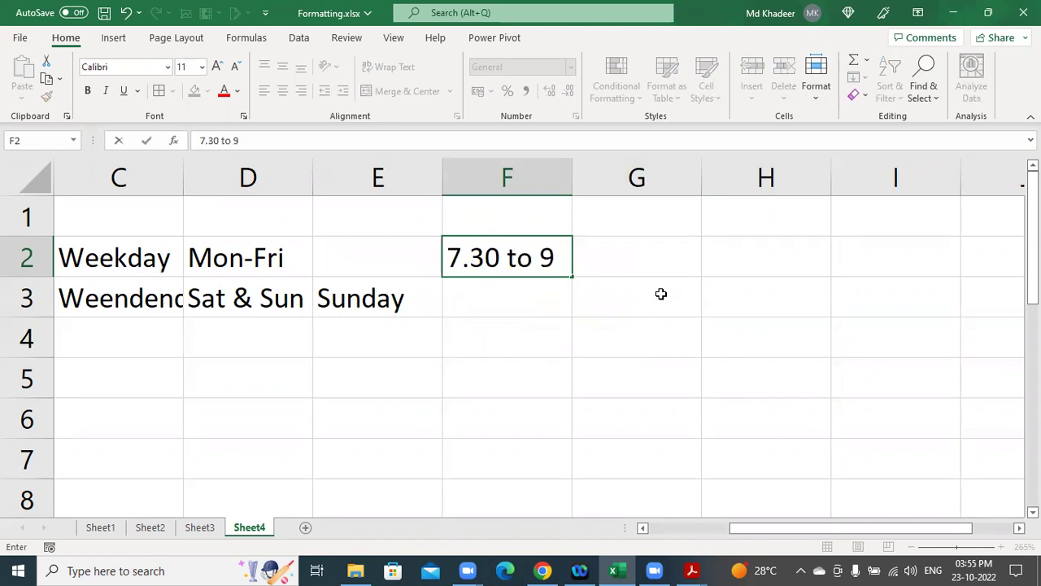
pyautogui.press('Tab')
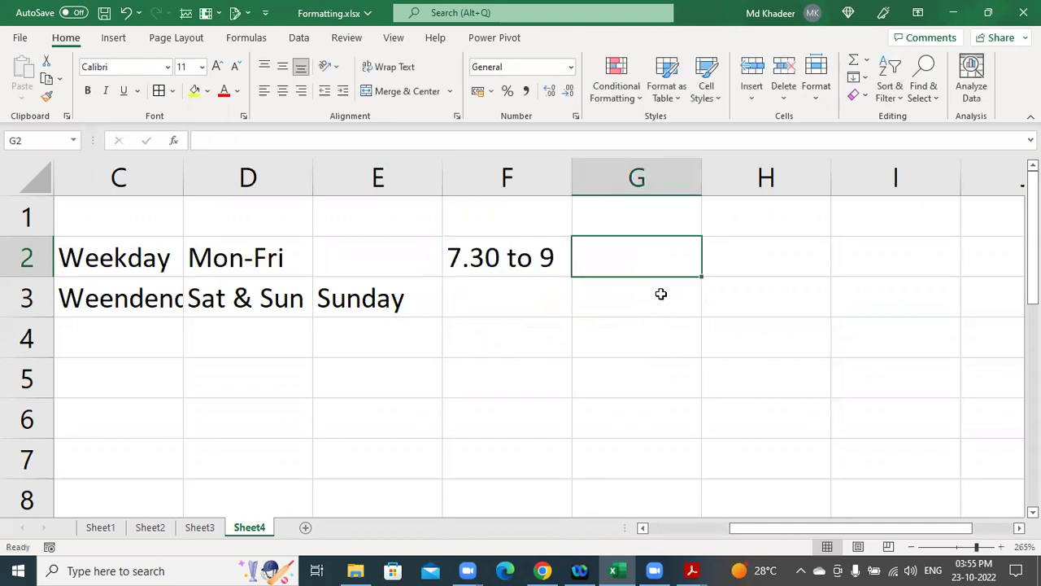
pyautogui.write('7-')
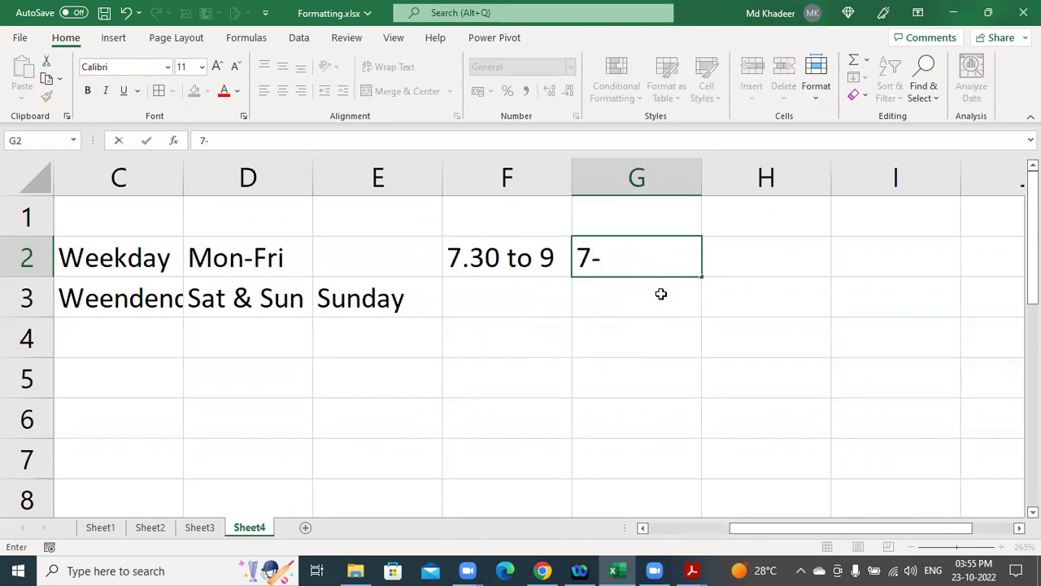
pyautogui.press('BackSpace')
pyautogui.write('to')
pyautogui.press('Left')
pyautogui.press('Right')
pyautogui.write('7 to 8')
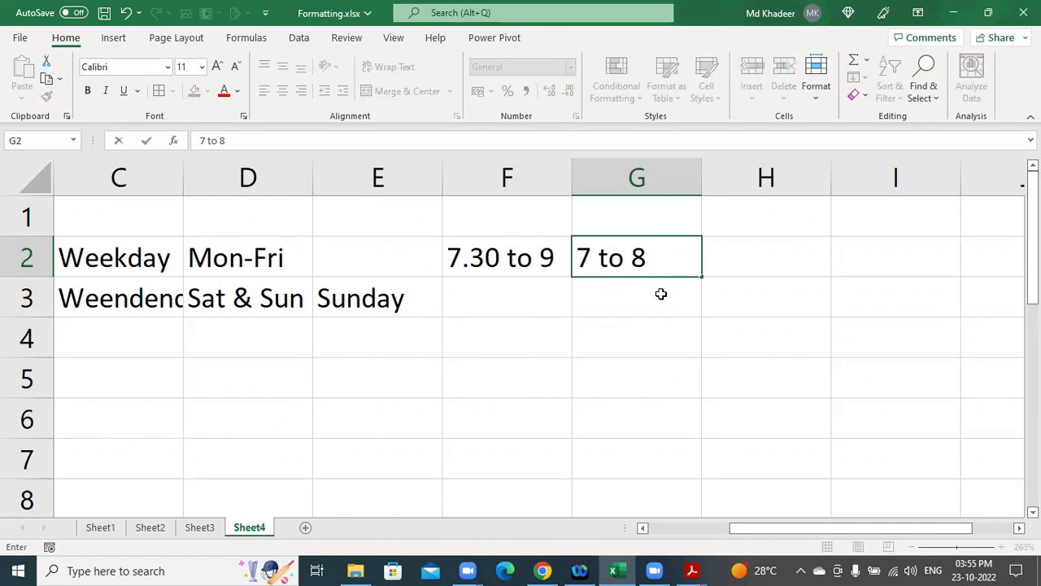
pyautogui.press('Right')
# Enter 8- to 9 in H2 and 9 to 10 in I2, fixing the date conversion.
pyautogui.write('8')
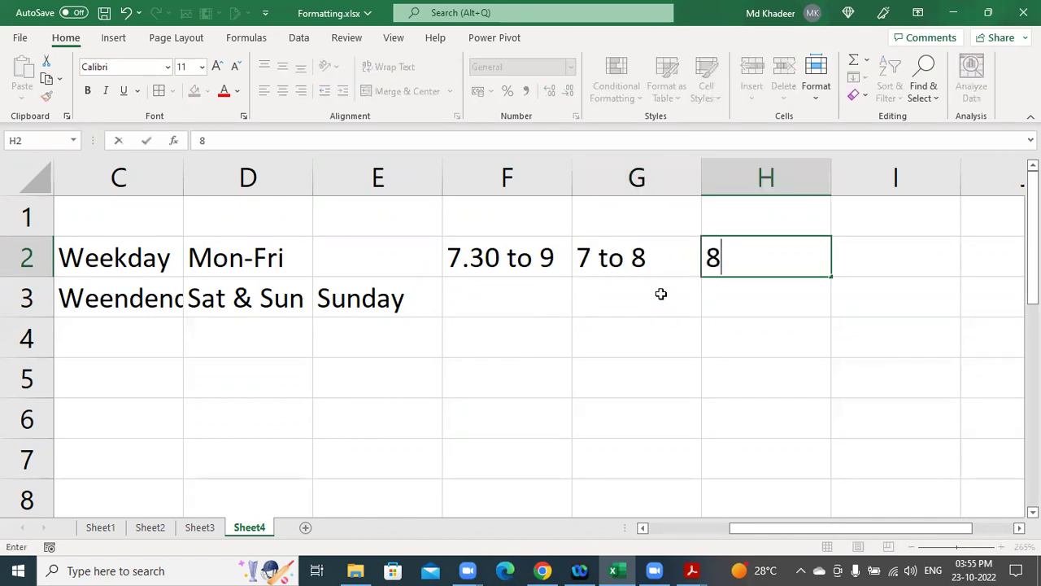
pyautogui.write('- to 9')
pyautogui.click(662, 293)
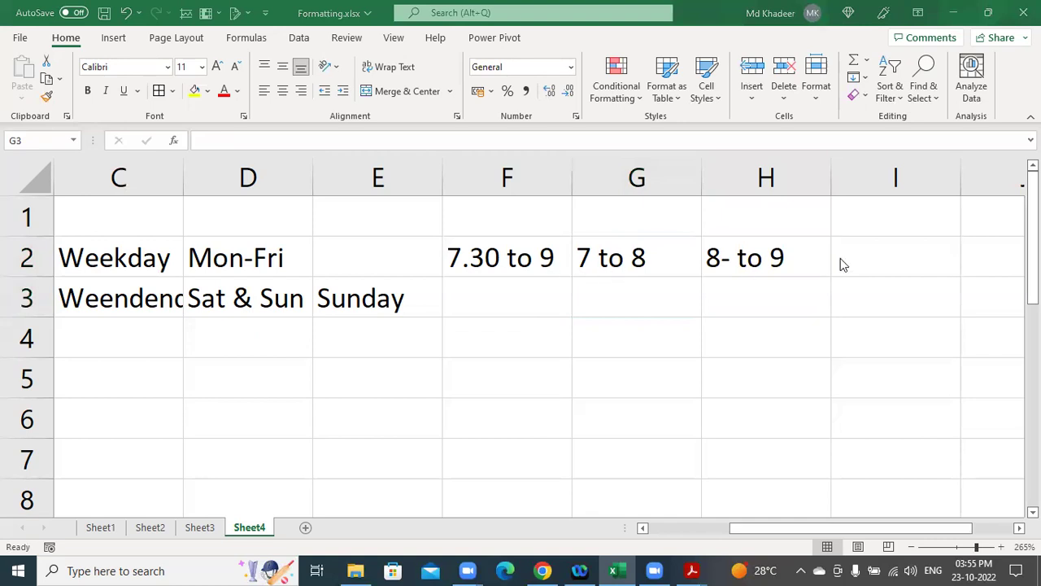
pyautogui.click(881, 260)
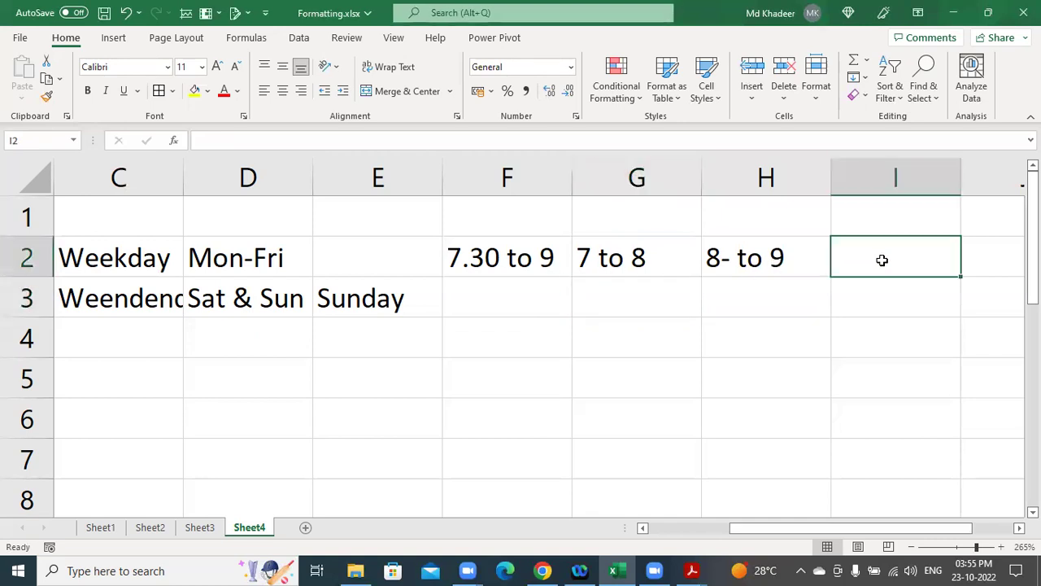
pyautogui.write('9-10')
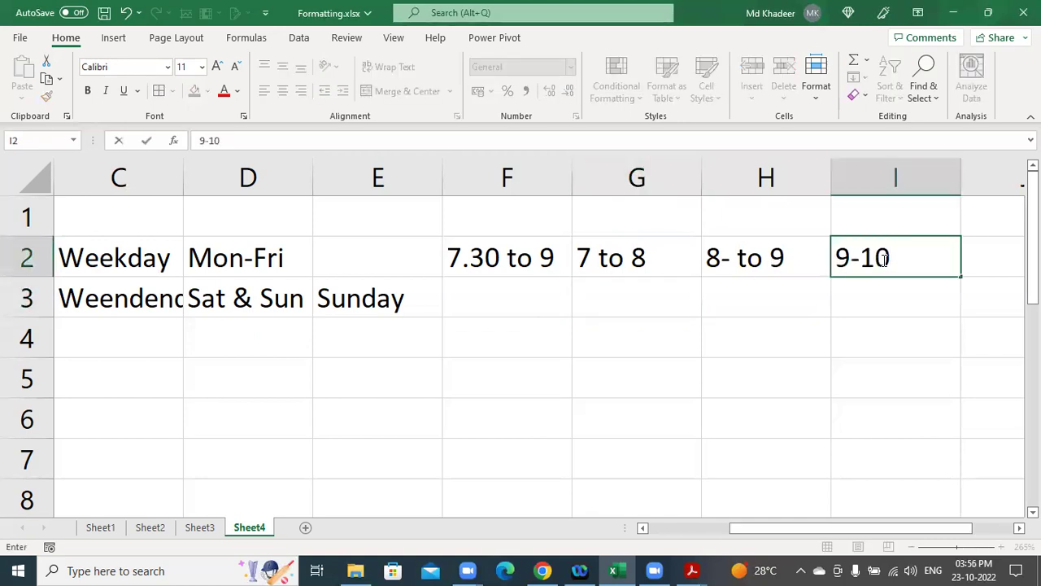
pyautogui.press('Tab')
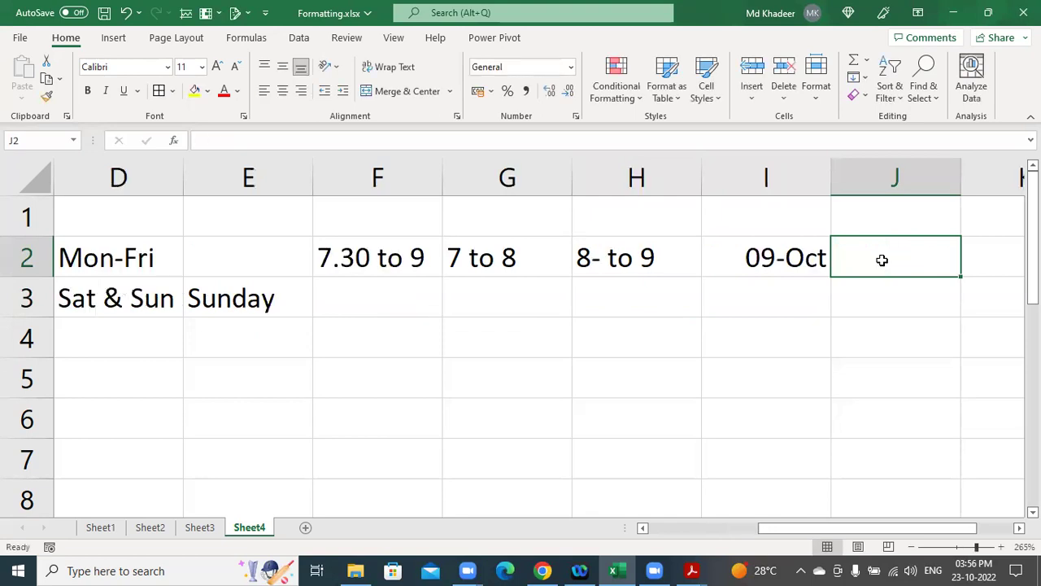
pyautogui.click(802, 259)
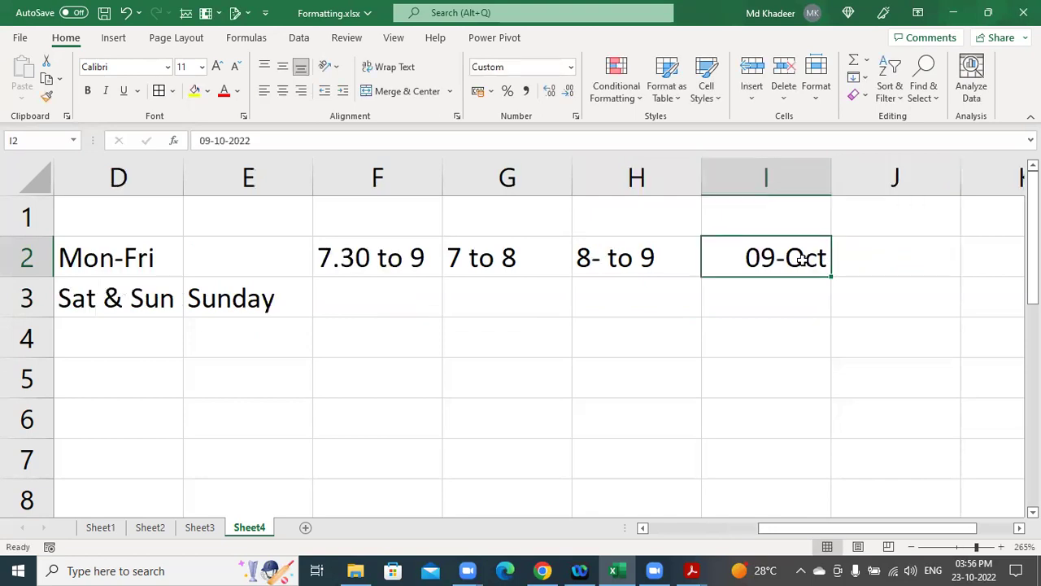
pyautogui.write('9-')
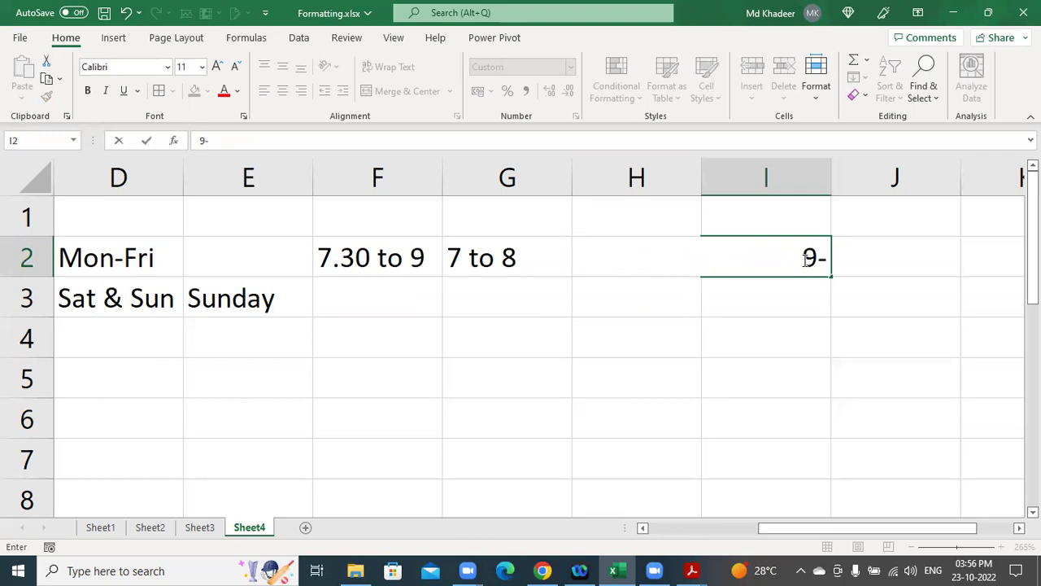
pyautogui.press('BackSpace')
pyautogui.write('to 10')
pyautogui.press('Return')
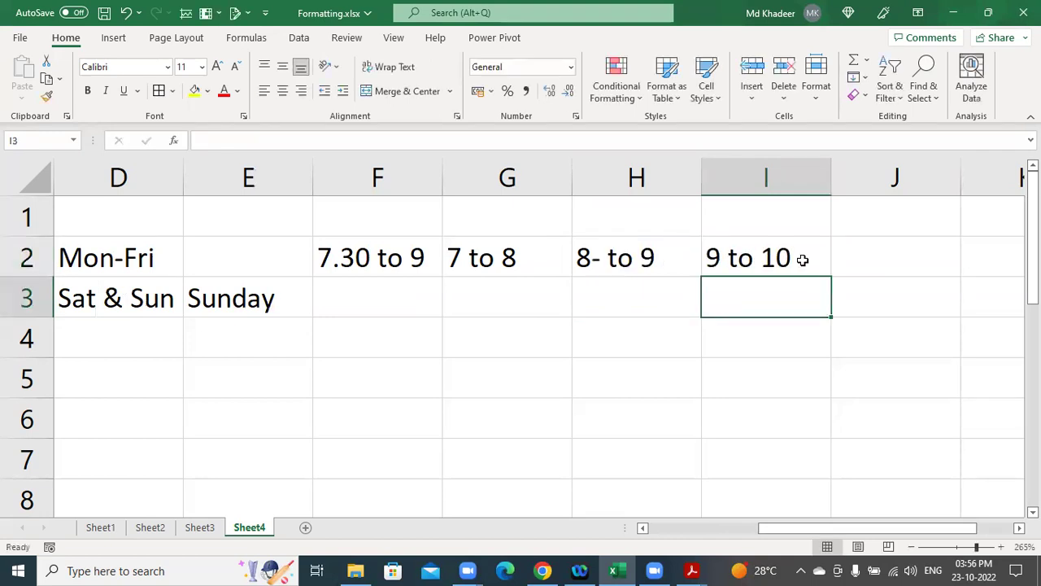
pyautogui.click(802, 258)
# Label cell I1 as MWF.
pyautogui.click(801, 227)
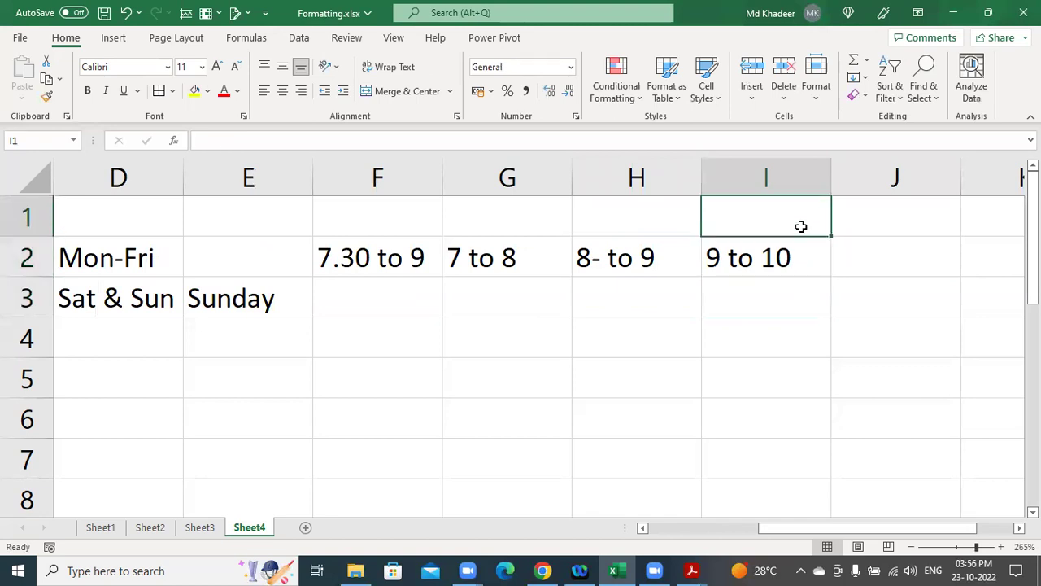
pyautogui.write('MWF')
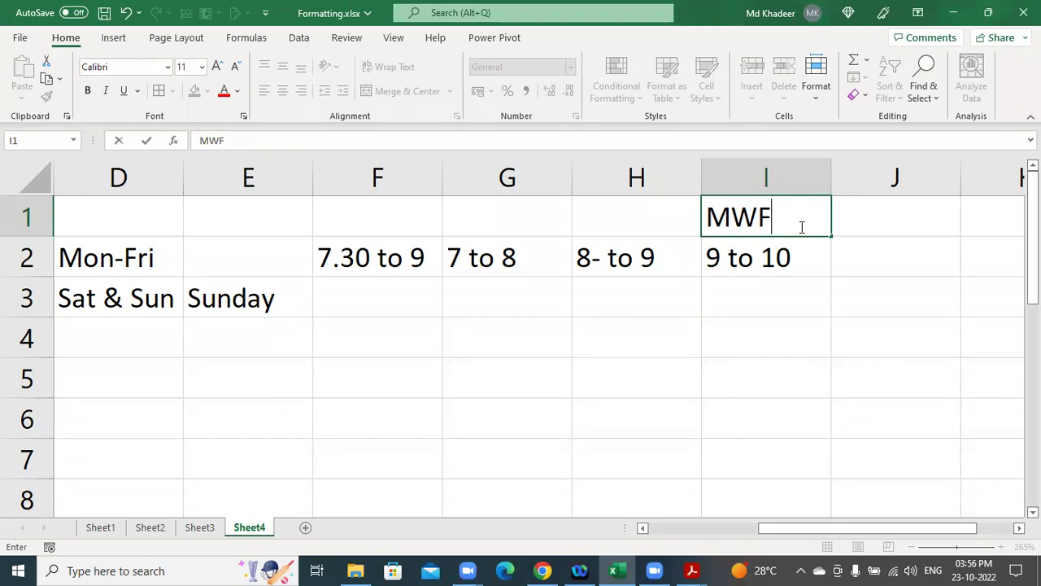
pyautogui.press('Return')
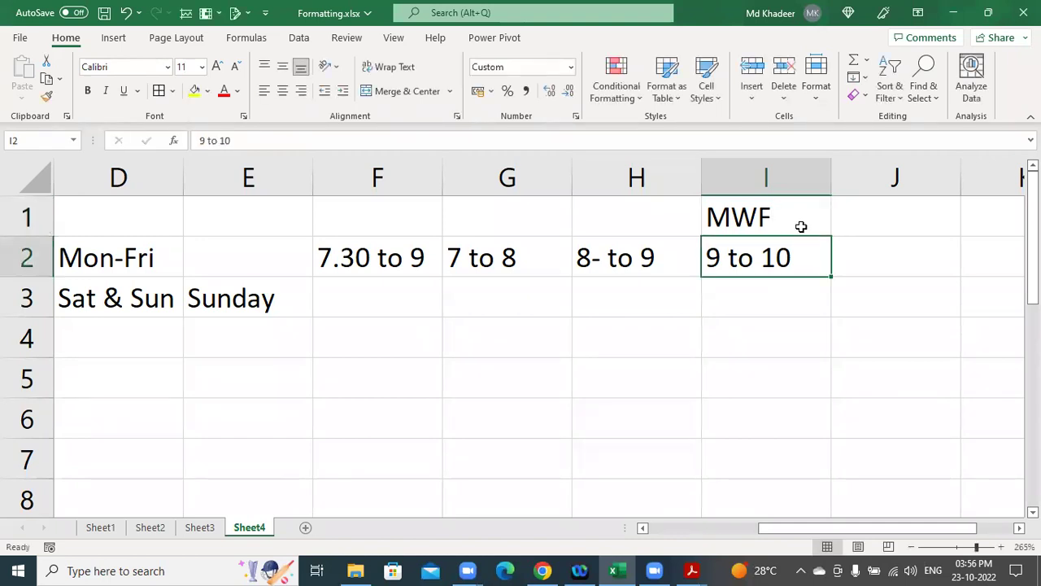
pyautogui.press('Down')
pyautogui.press('Left')
pyautogui.press('Left')
pyautogui.press('Left')
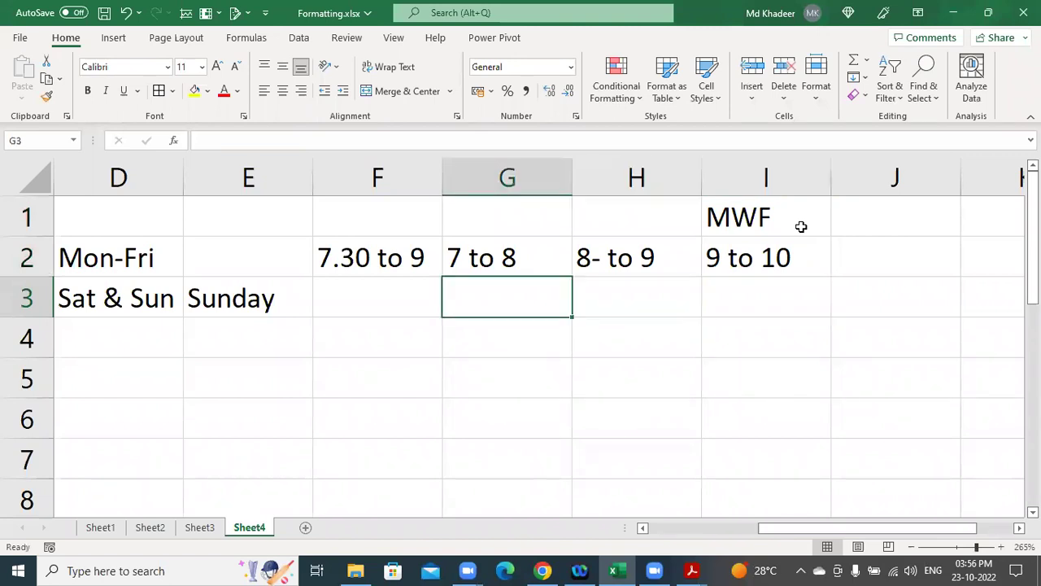
pyautogui.press('Left')
pyautogui.press('Left')
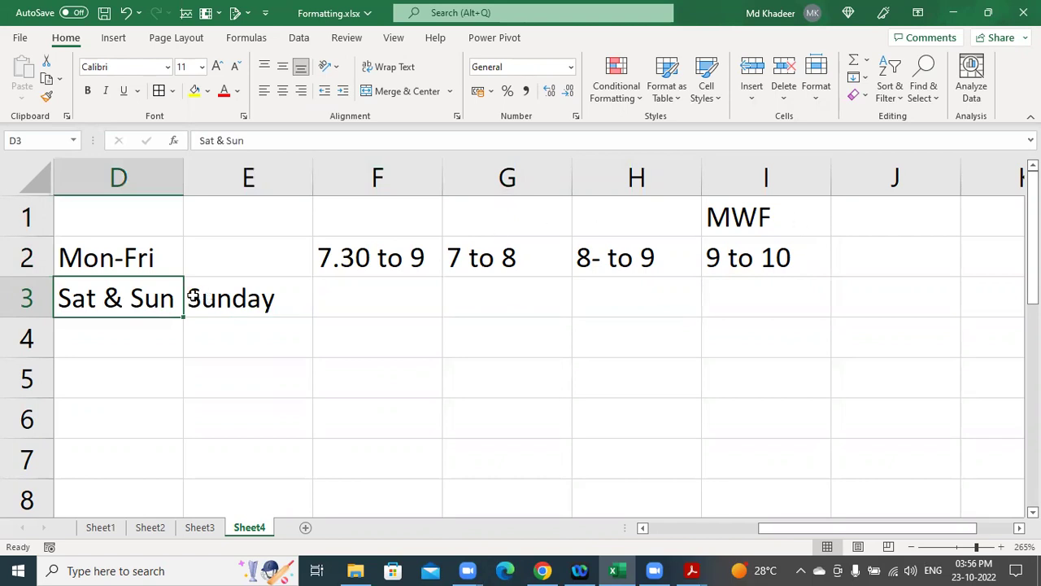
# Enter the weekend timing 11 to 2PM in F3 beside Sunday.
pyautogui.moveTo(137, 304); pyautogui.dragTo(132, 332)
pyautogui.click(268, 301)
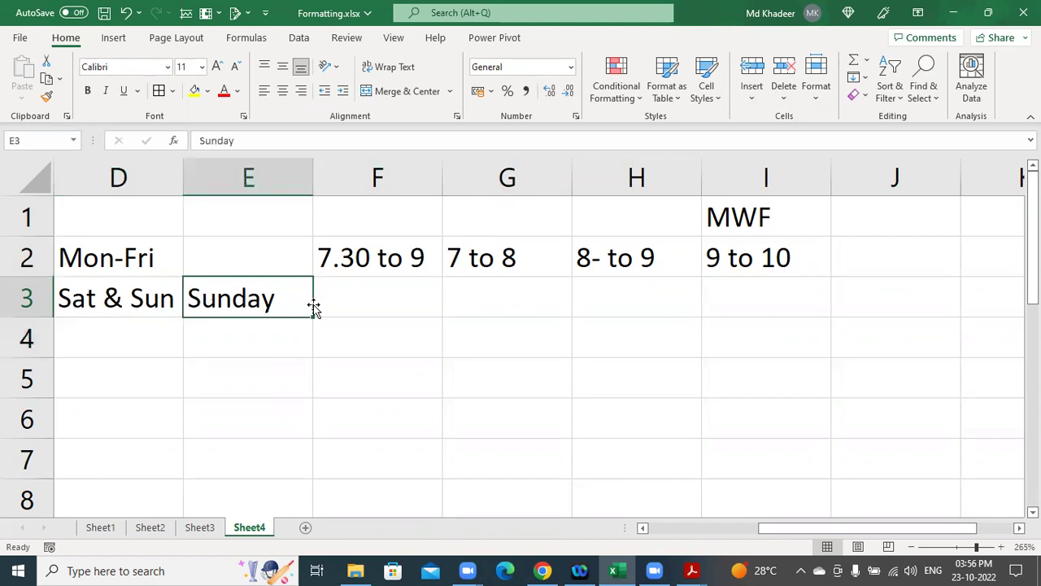
pyautogui.click(394, 300)
pyautogui.write('11-2')
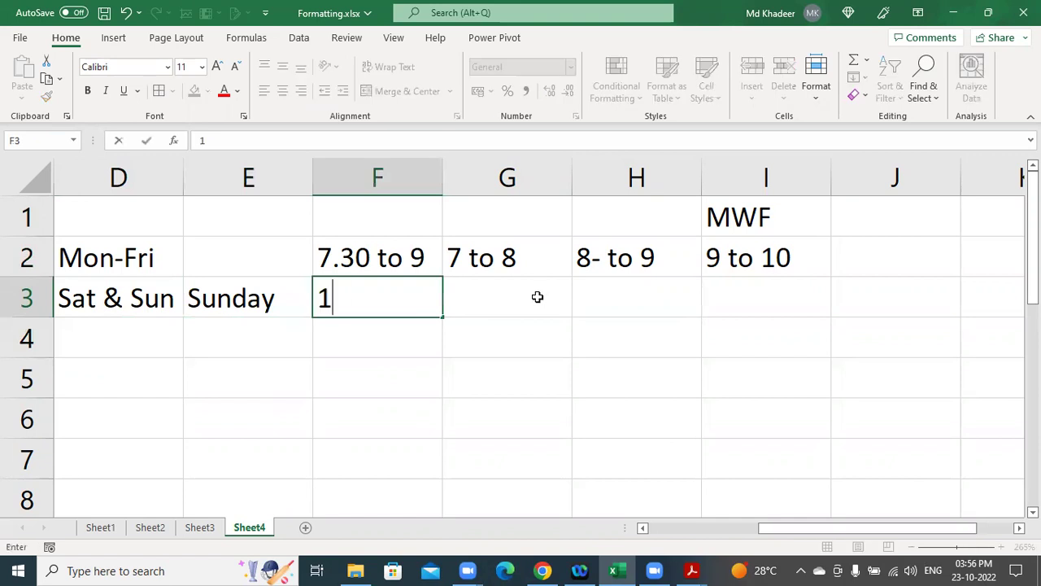
pyautogui.press('BackSpace')
pyautogui.press('BackSpace')
pyautogui.write('to 2PM')
pyautogui.press('Return')
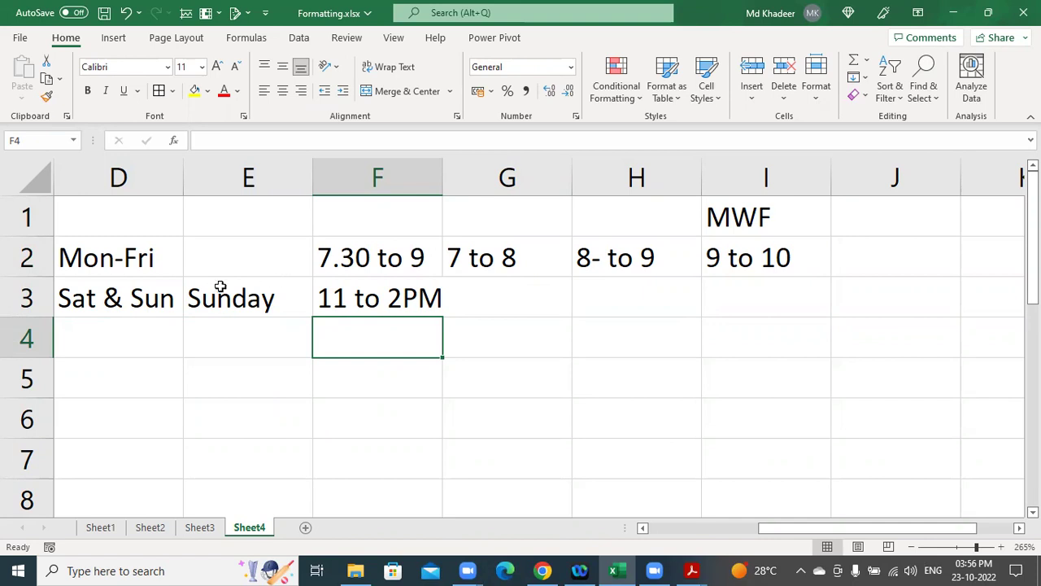
# Put 11to 2 in D4 under Sat & Sun and select D3:D4.
pyautogui.click(159, 343)
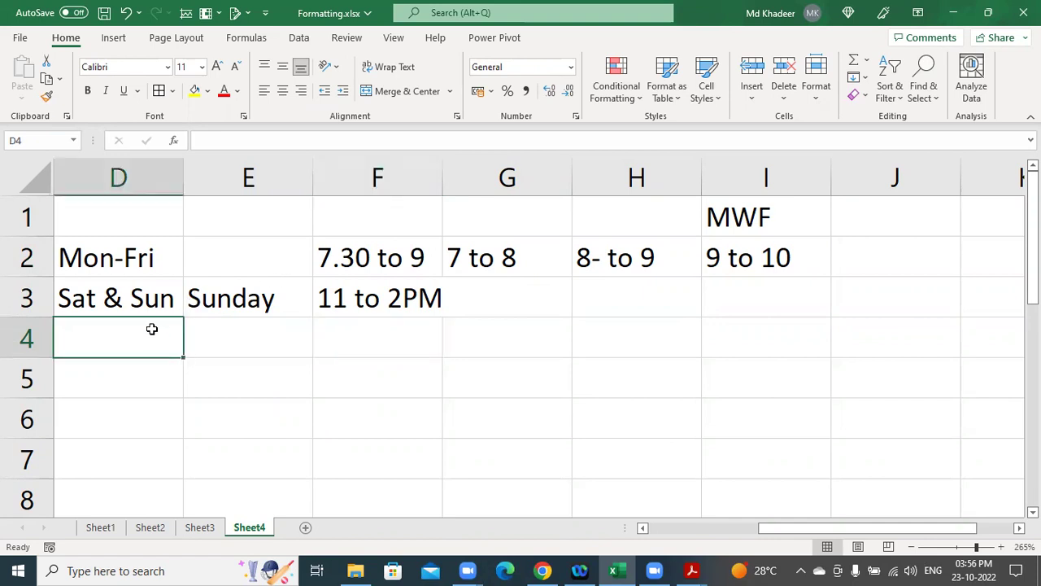
pyautogui.write('11-')
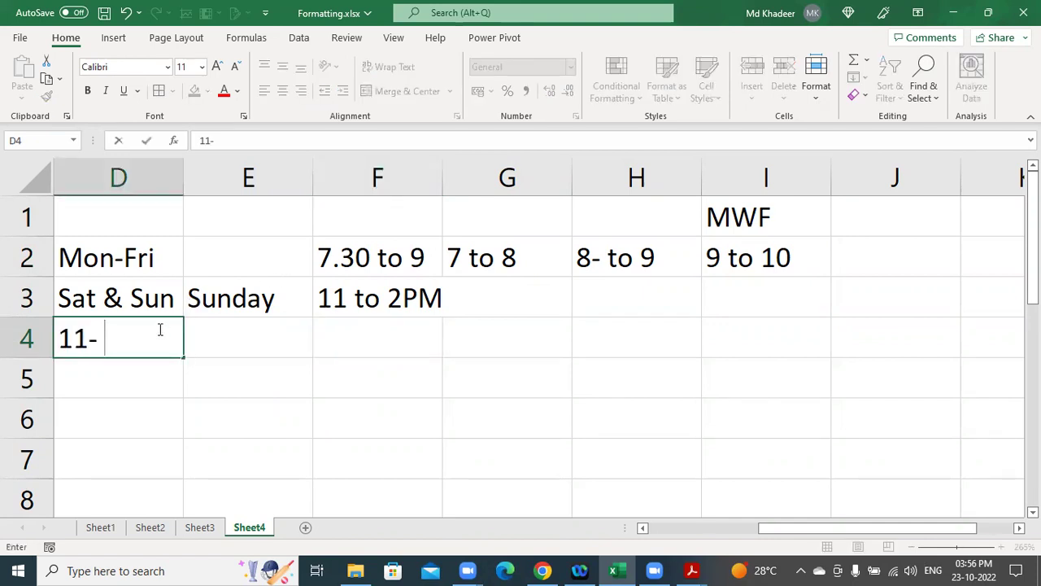
pyautogui.press('BackSpace')
pyautogui.write('to 2')
pyautogui.press('Return')
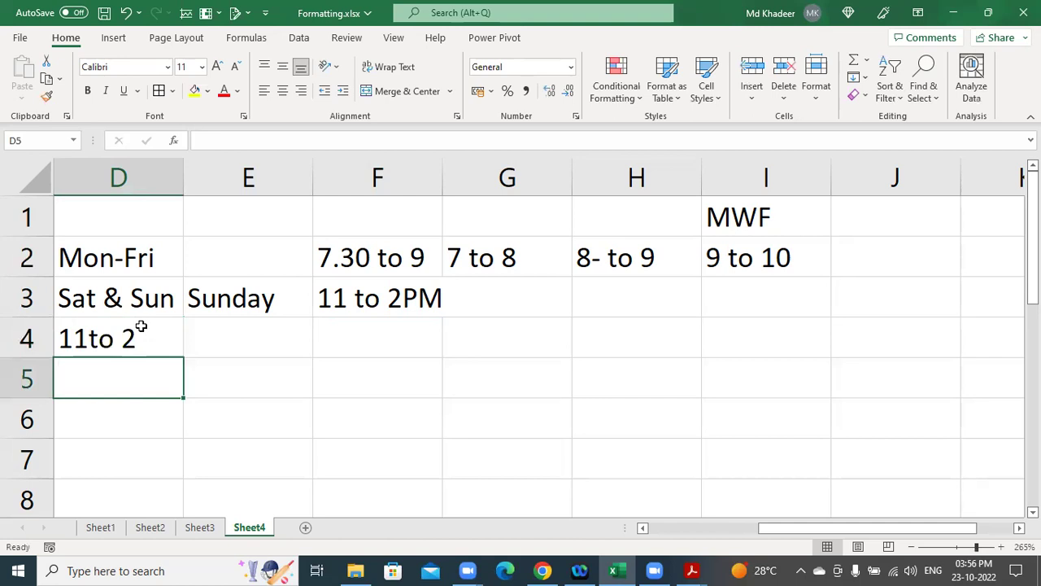
pyautogui.moveTo(127, 307); pyautogui.dragTo(126, 326)
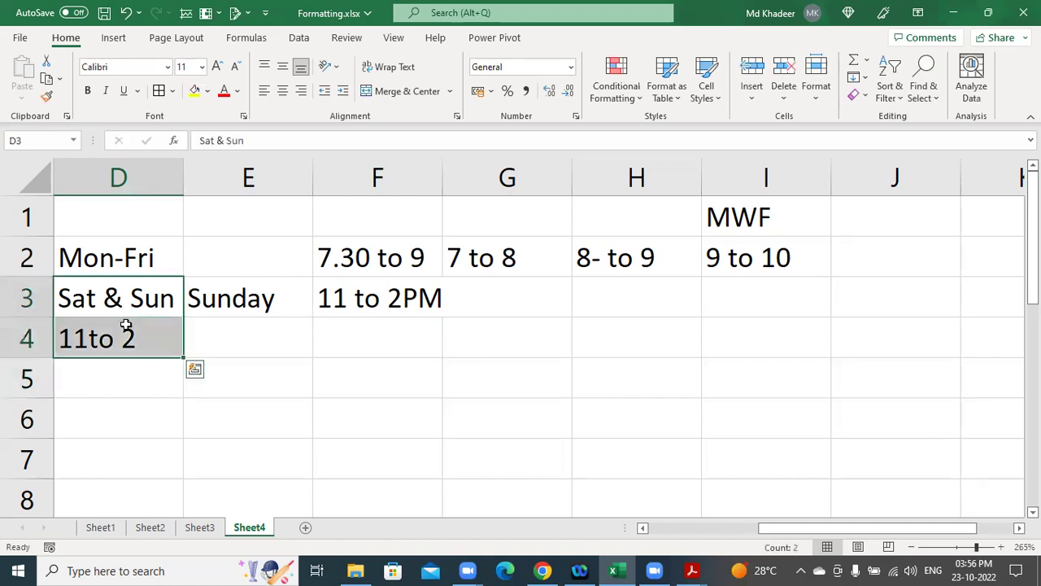
pyautogui.click(399, 301)
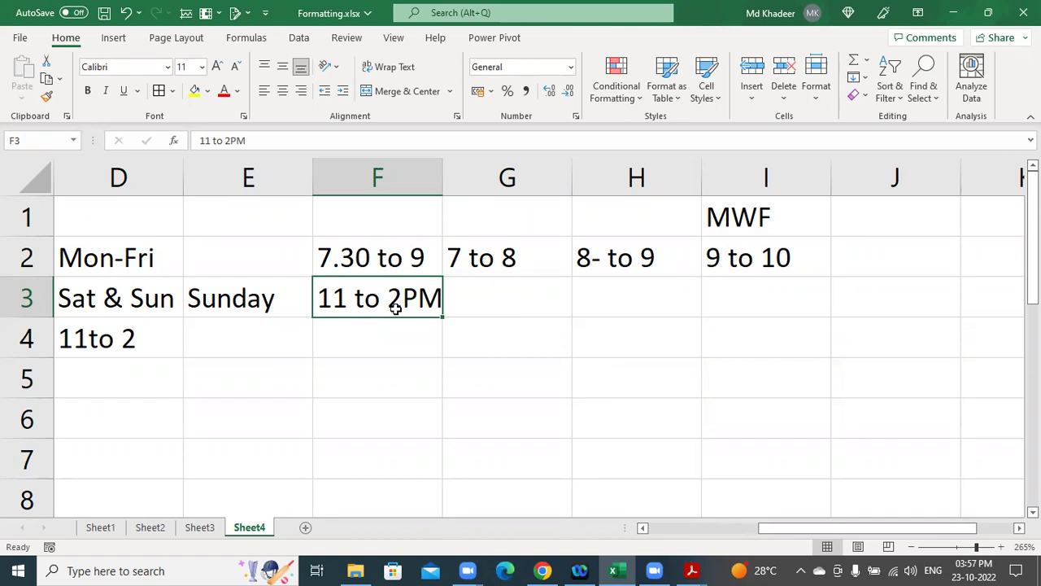
pyautogui.moveTo(350, 262); pyautogui.dragTo(761, 290)
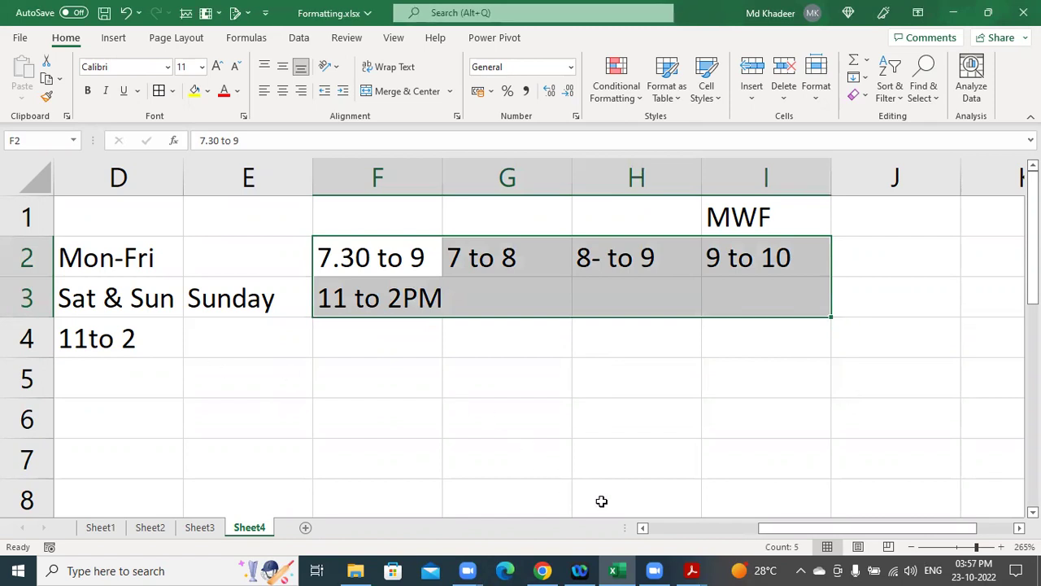
pyautogui.moveTo(774, 532); pyautogui.dragTo(727, 532)
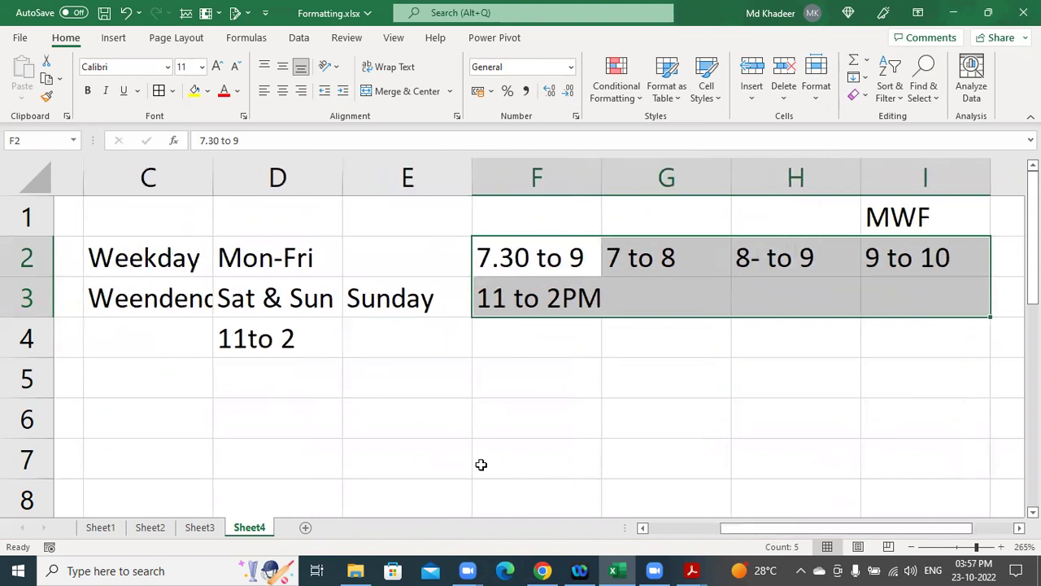
pyautogui.click(379, 418)
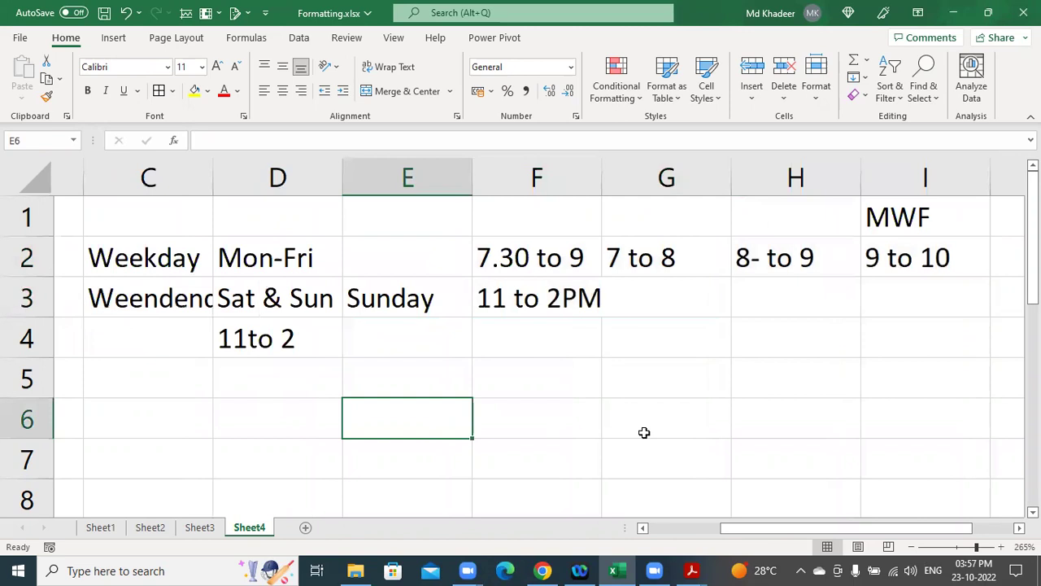
# Enter the first branch phone number in E6 and make it bold.
pyautogui.press('Return')
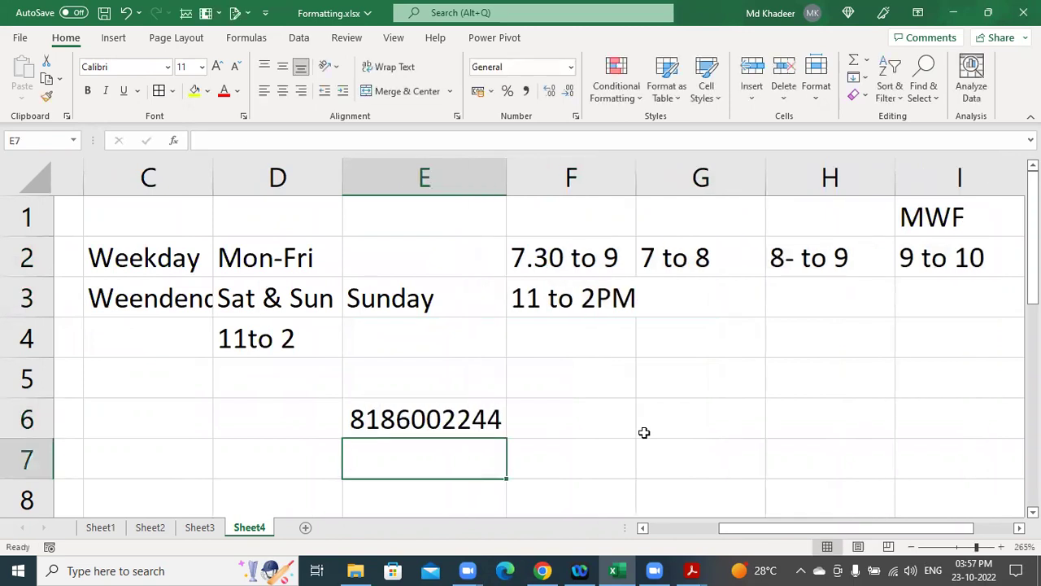
pyautogui.click(456, 406)
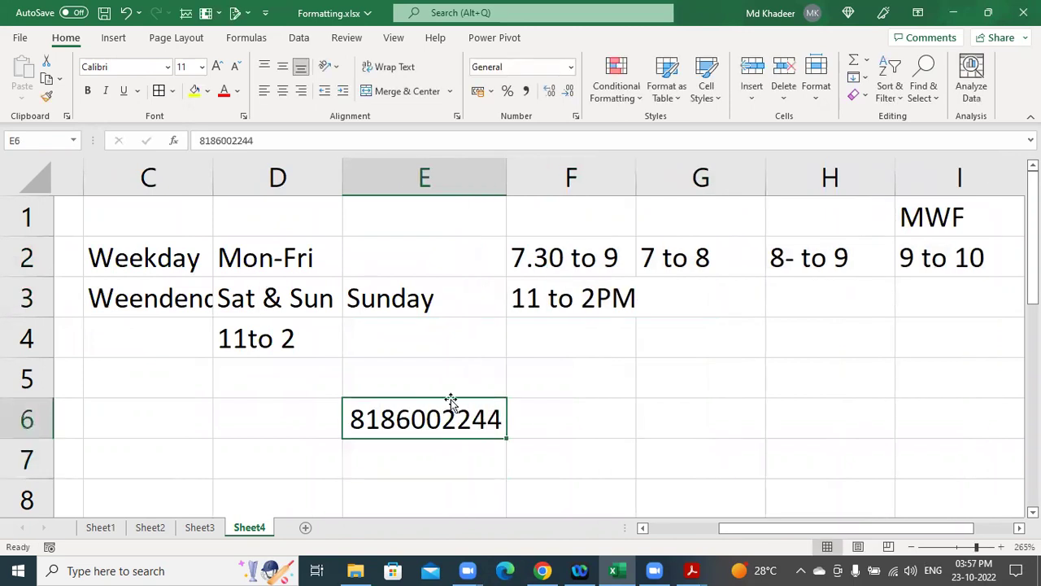
pyautogui.click(88, 91)
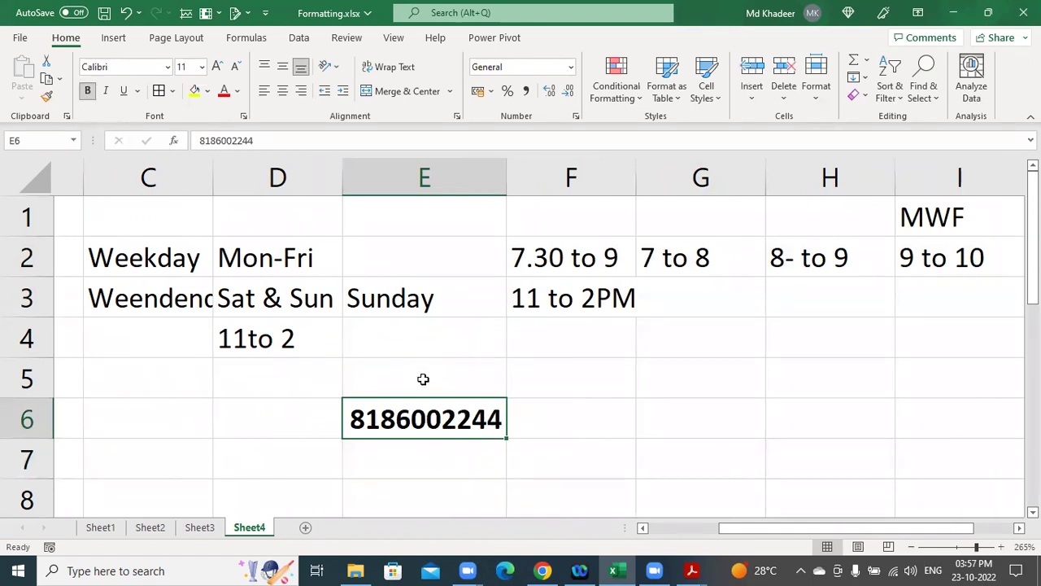
pyautogui.scroll(-1, 423, 379)
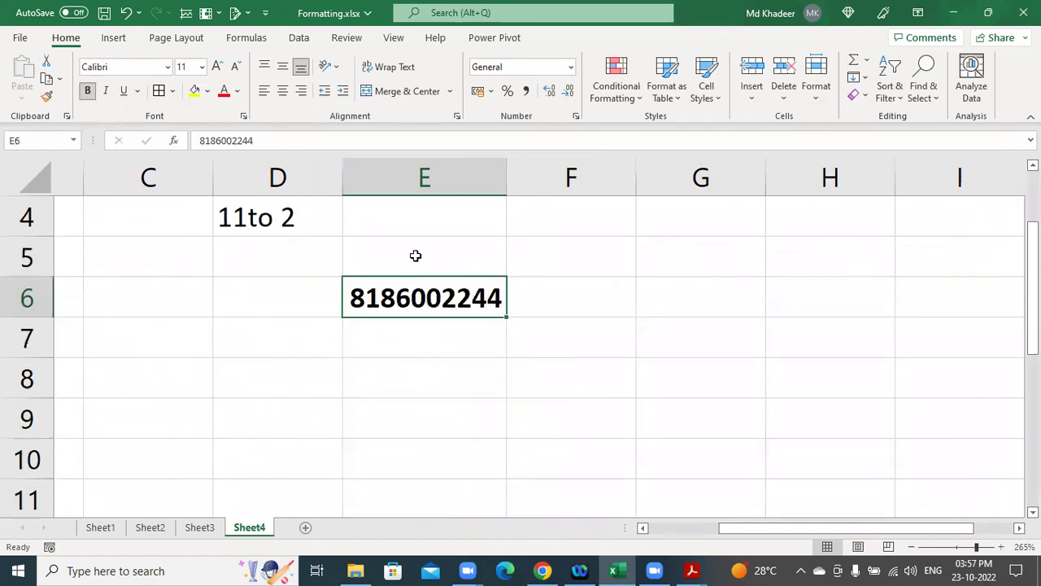
pyautogui.scroll(1, 461, 297)
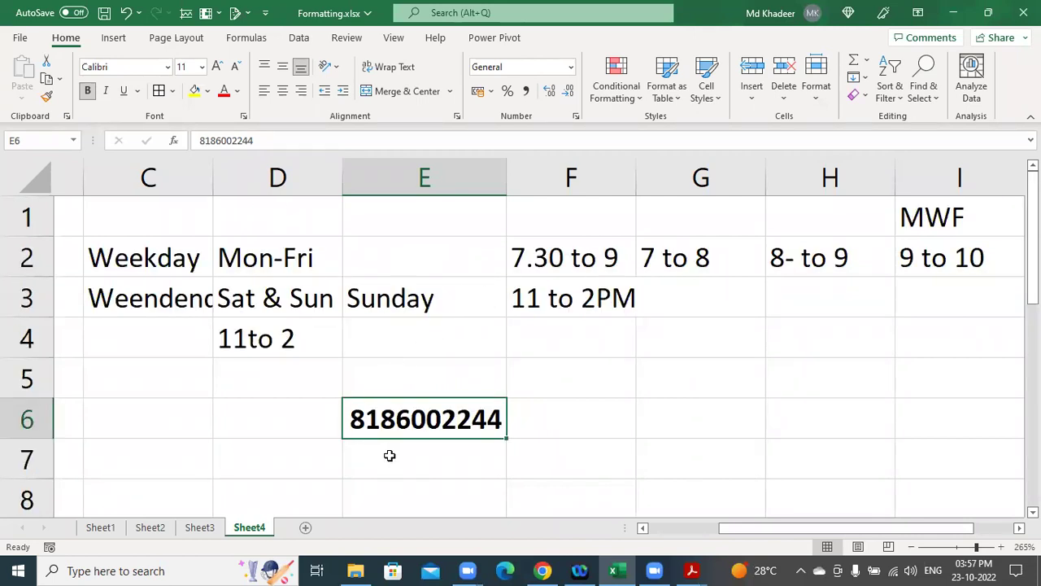
# Enter the second branch phone number in E7.
pyautogui.click(391, 455)
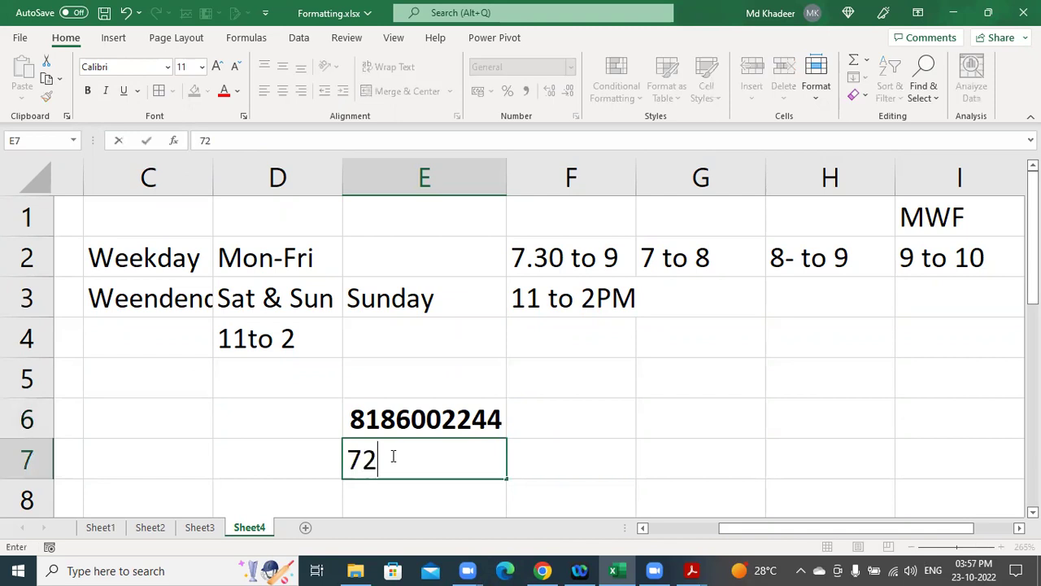
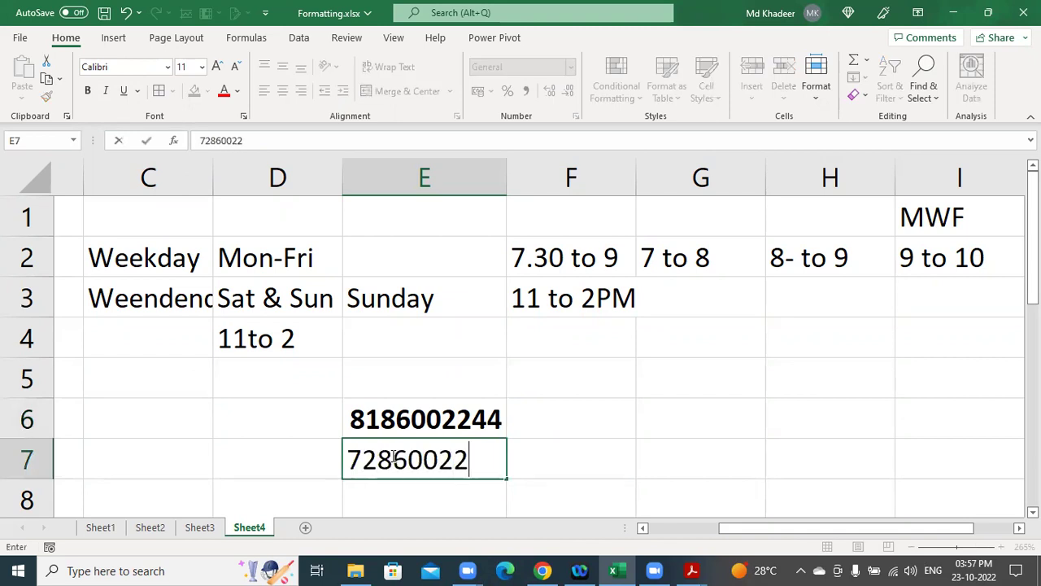
pyautogui.press('Return')
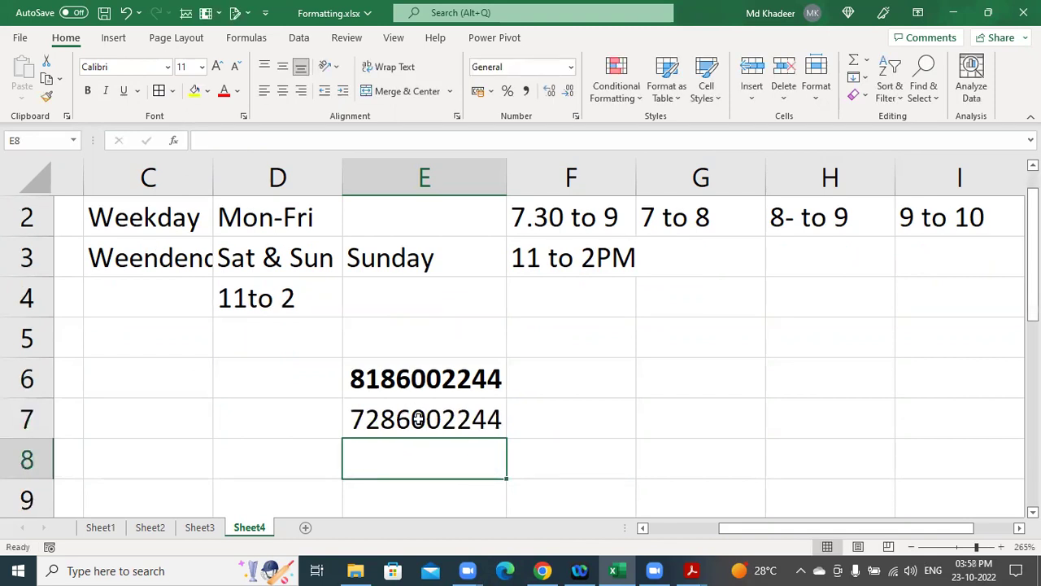
pyautogui.click(417, 418)
# Enter the branch names CHKP, KPHB and AMPT in D6:D8.
pyautogui.click(304, 383)
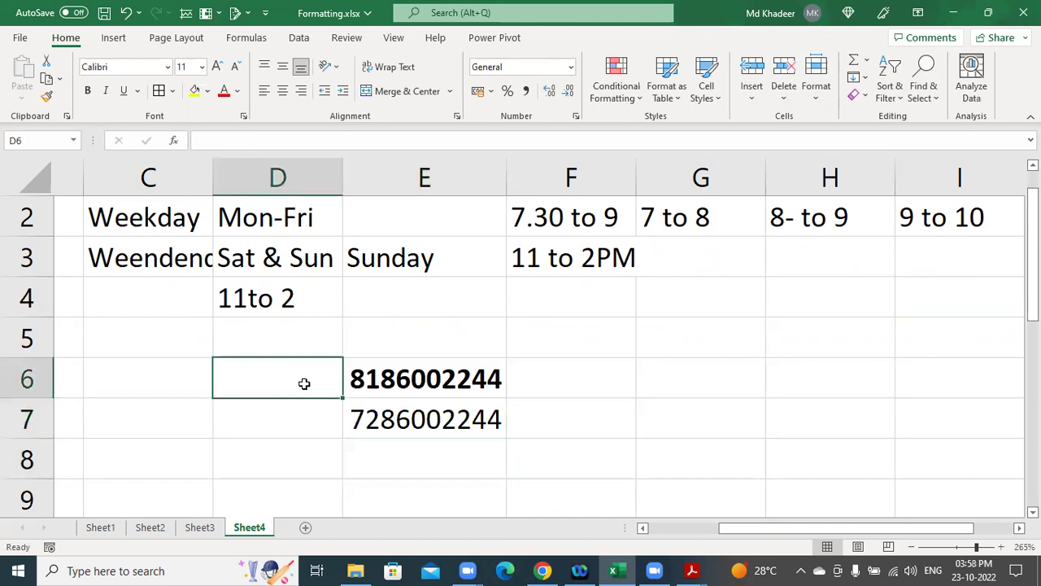
pyautogui.write('CH')
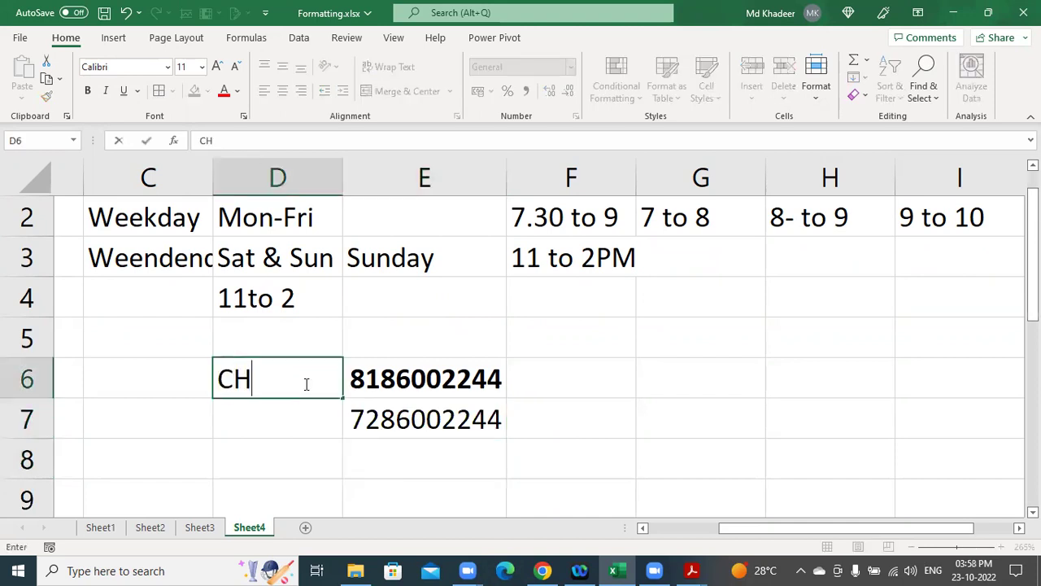
pyautogui.write('KP')
pyautogui.press('Return')
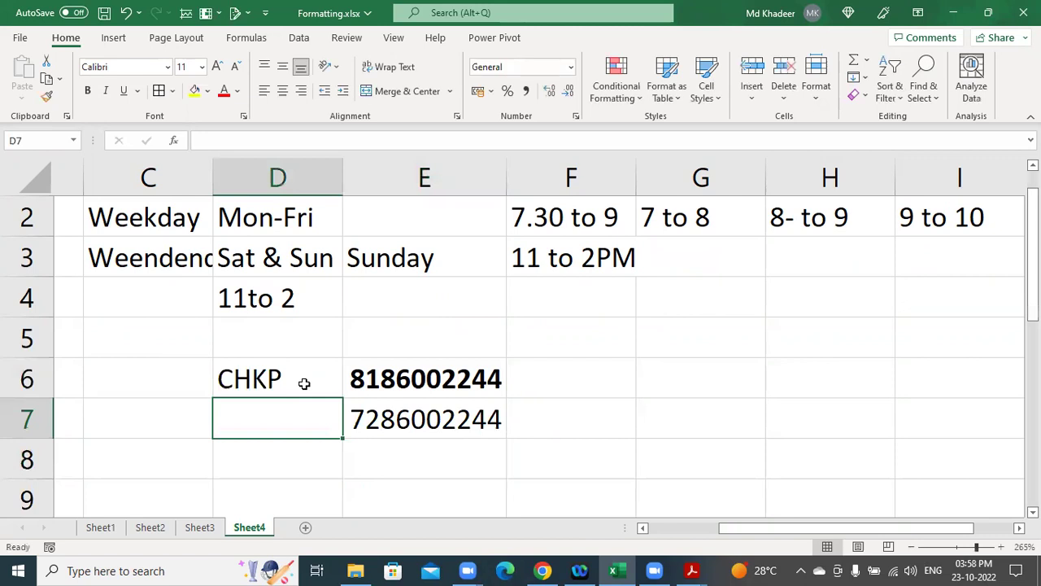
pyautogui.write('KP')
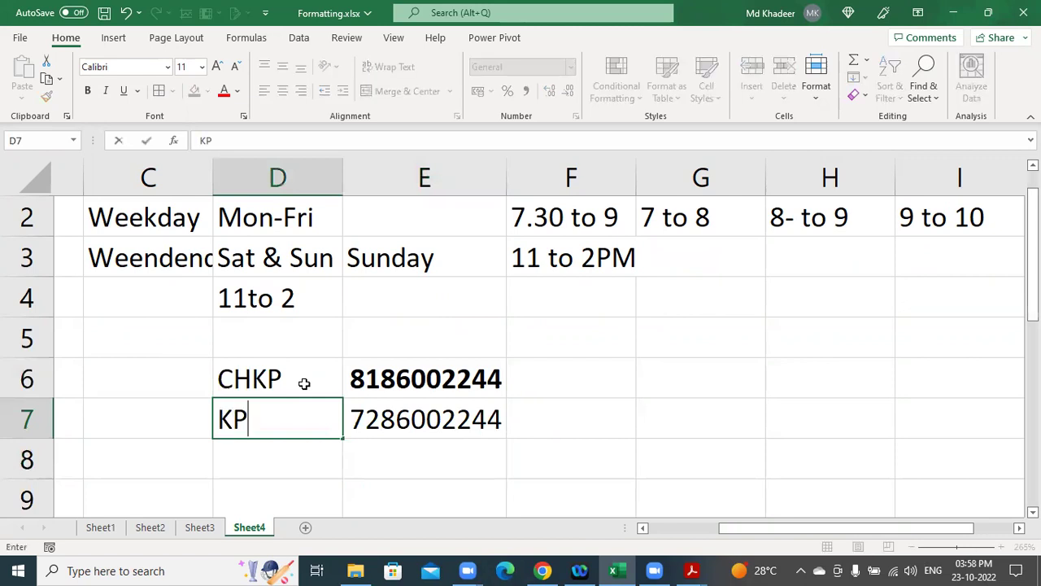
pyautogui.write('HB')
pyautogui.press('Return')
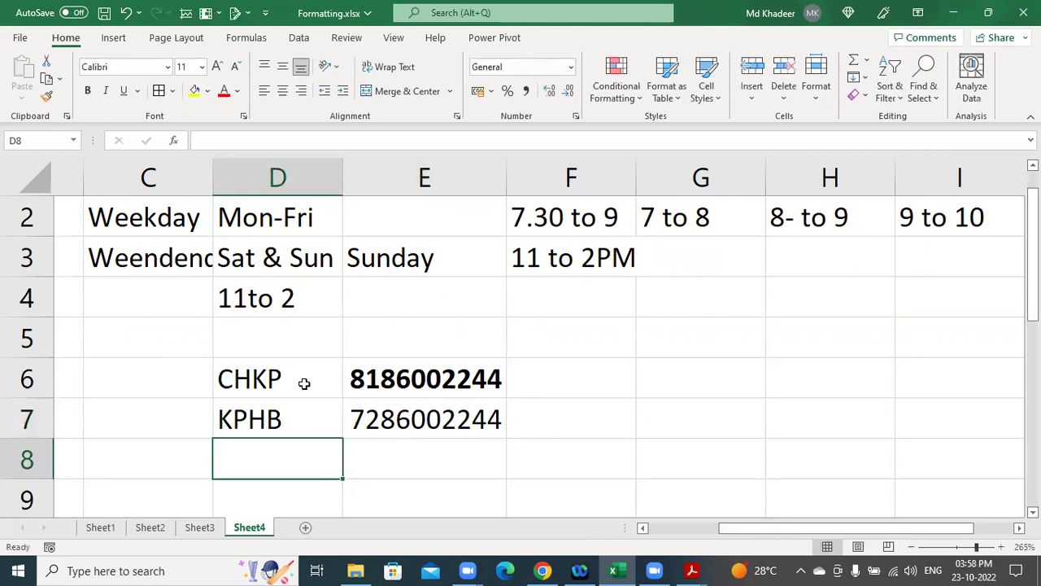
pyautogui.write('AM')
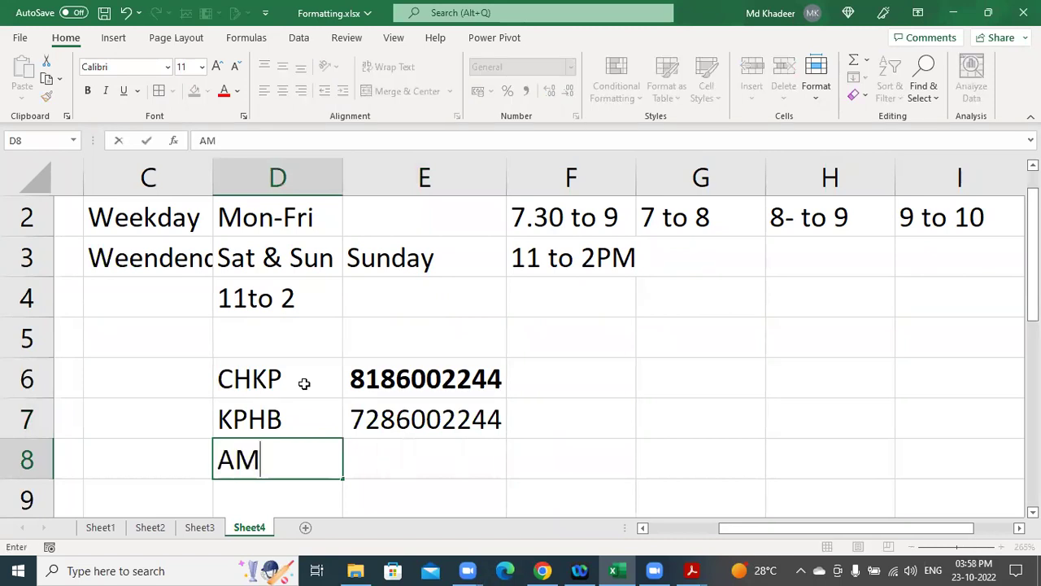
pyautogui.write('PT')
pyautogui.press('Tab')
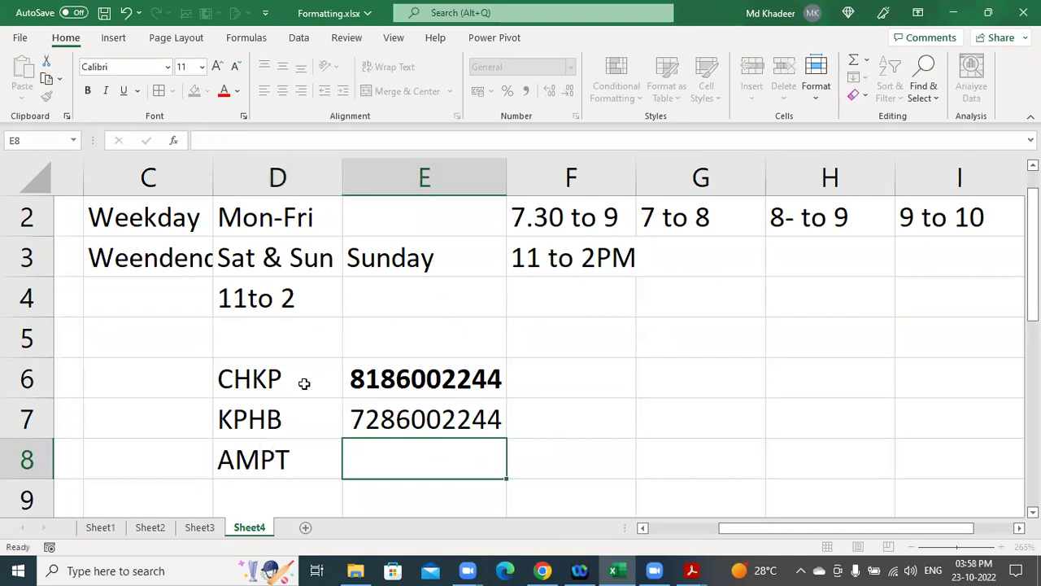
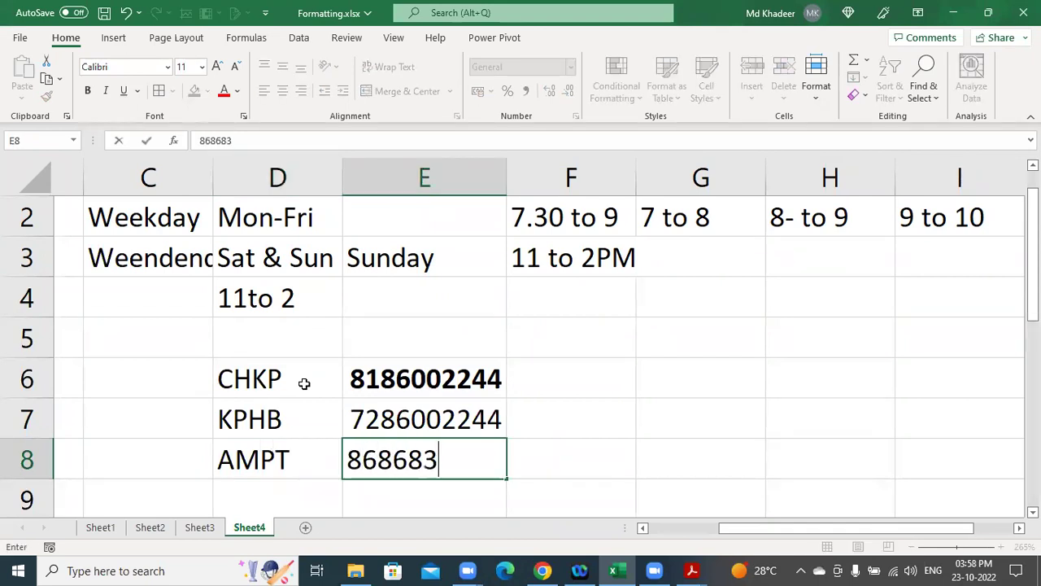
# Enter the third branch phone number in E8, then bold the numbers in E7:E8.
pyautogui.press('Return')
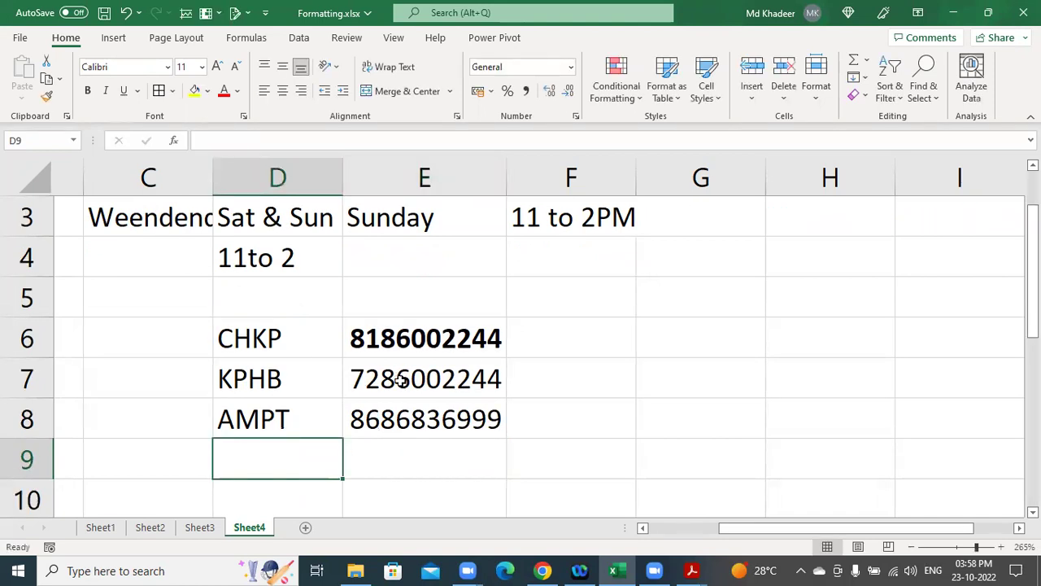
pyautogui.moveTo(360, 379); pyautogui.dragTo(406, 411)
pyautogui.hotkey('ctrl', 'b')
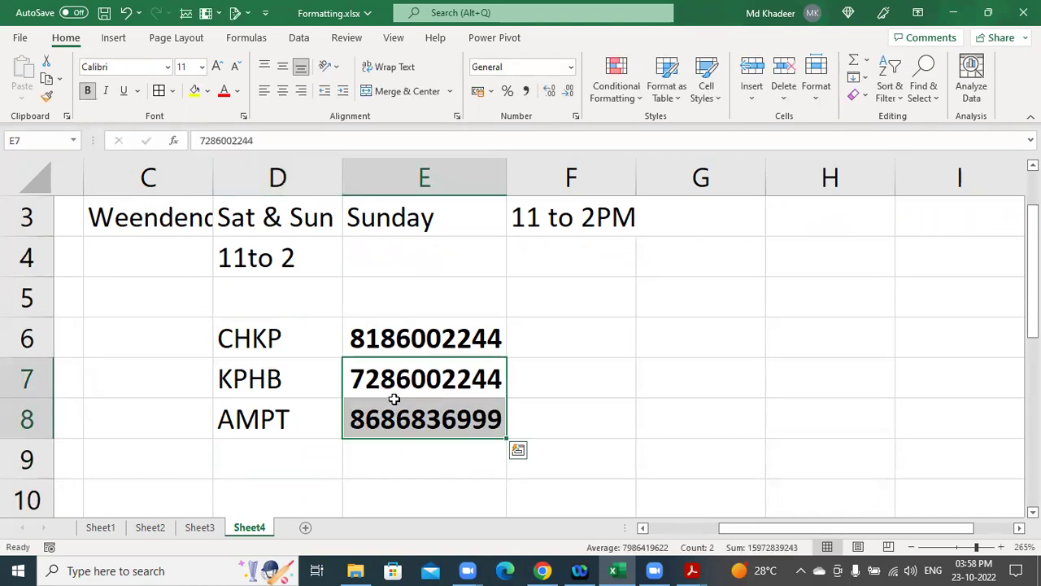
pyautogui.click(398, 384)
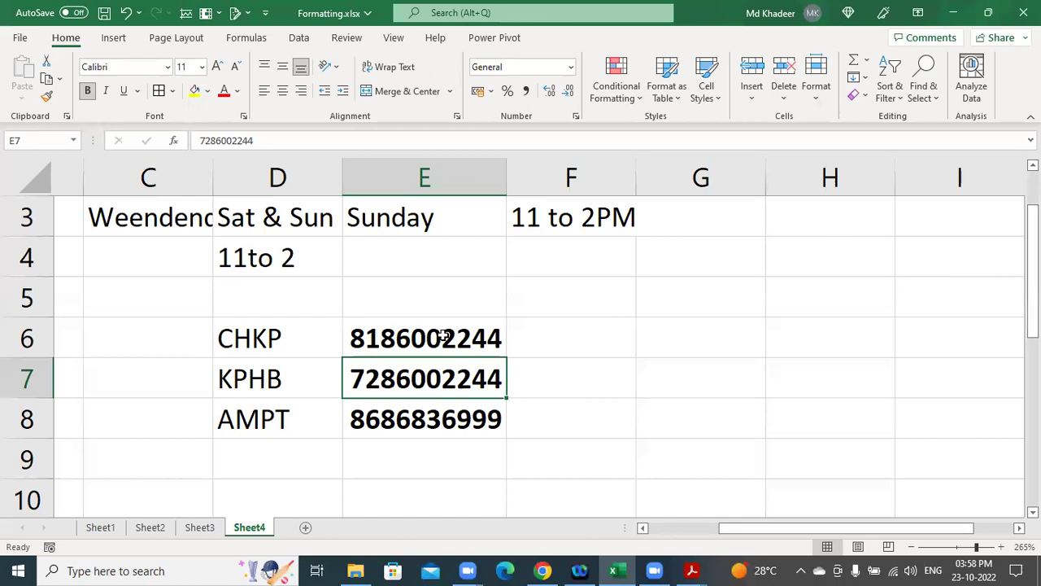
pyautogui.click(413, 333)
pyautogui.moveTo(302, 341); pyautogui.dragTo(442, 341)
pyautogui.scroll(-2, 456, 357)
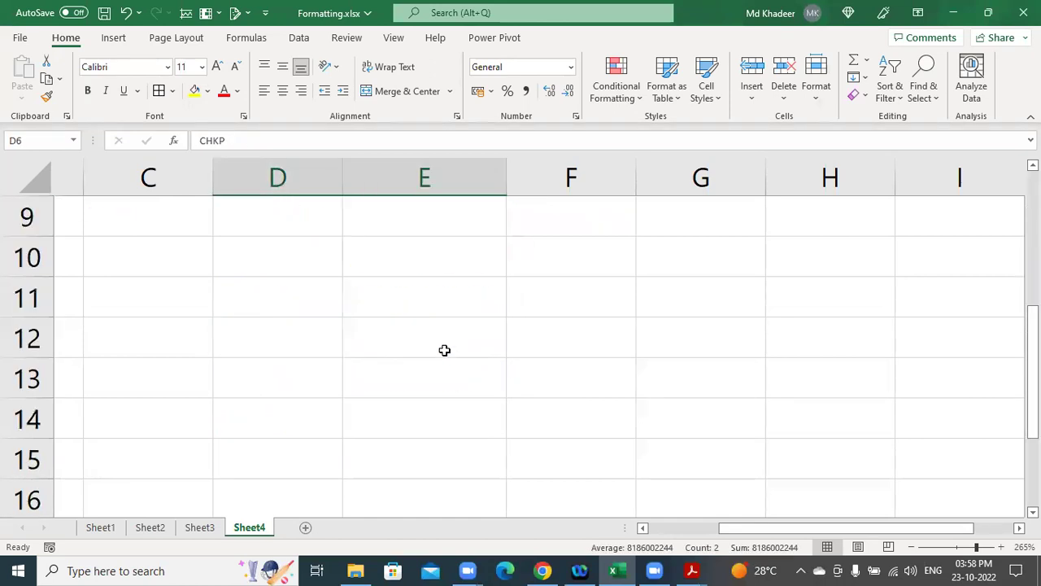
# Fill D10:F10 with FEE, Adv Excel and 5000.
pyautogui.click(315, 268)
pyautogui.write('FR')
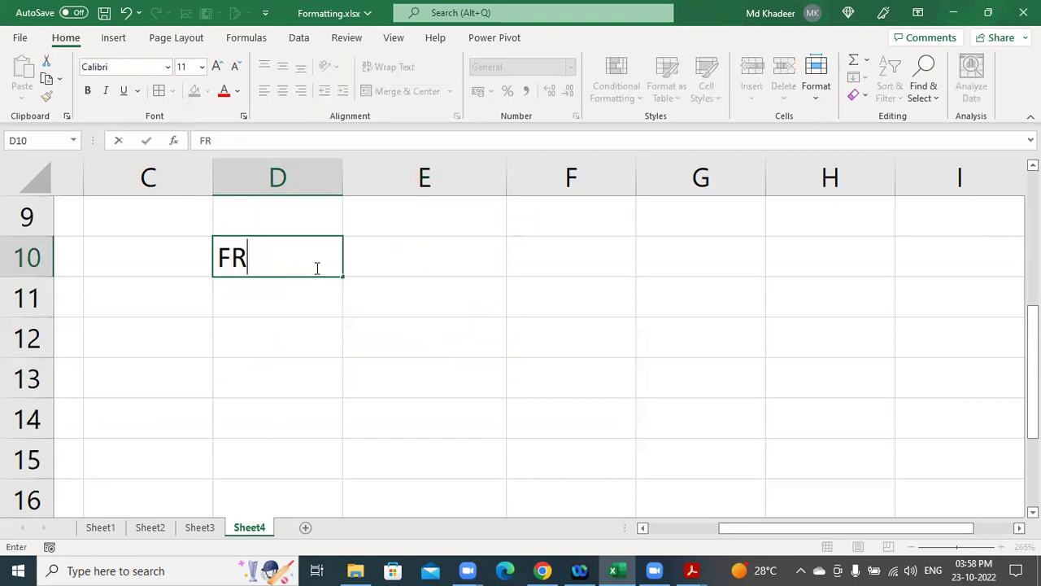
pyautogui.press('BackSpace')
pyautogui.write('EE')
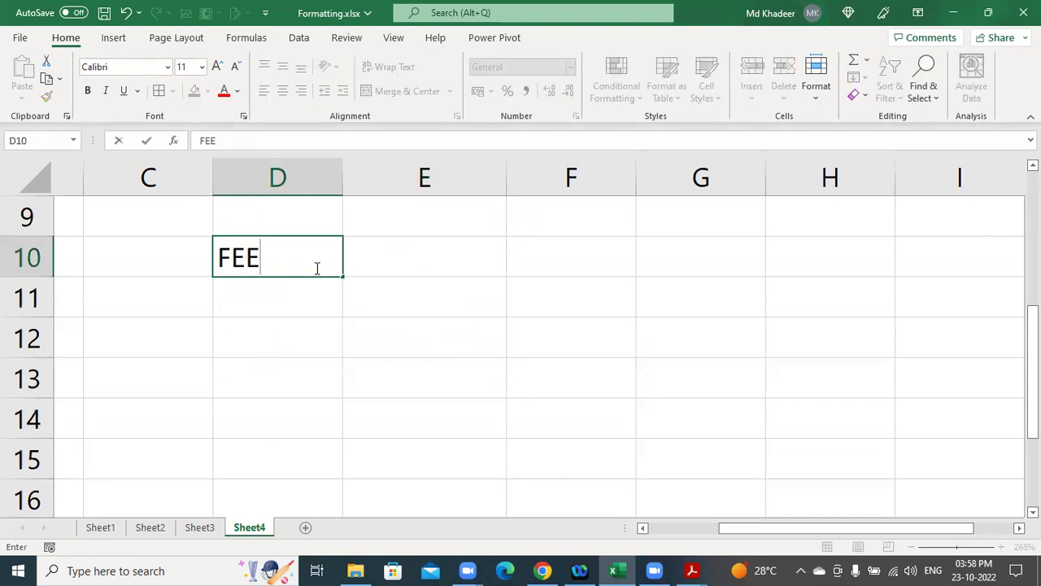
pyautogui.press('Tab')
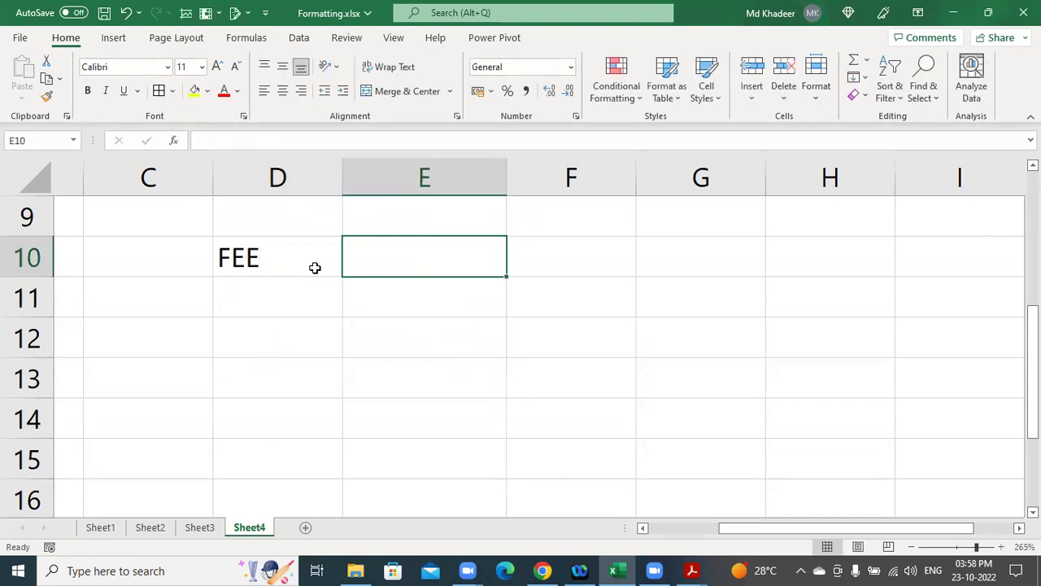
pyautogui.write('Adv')
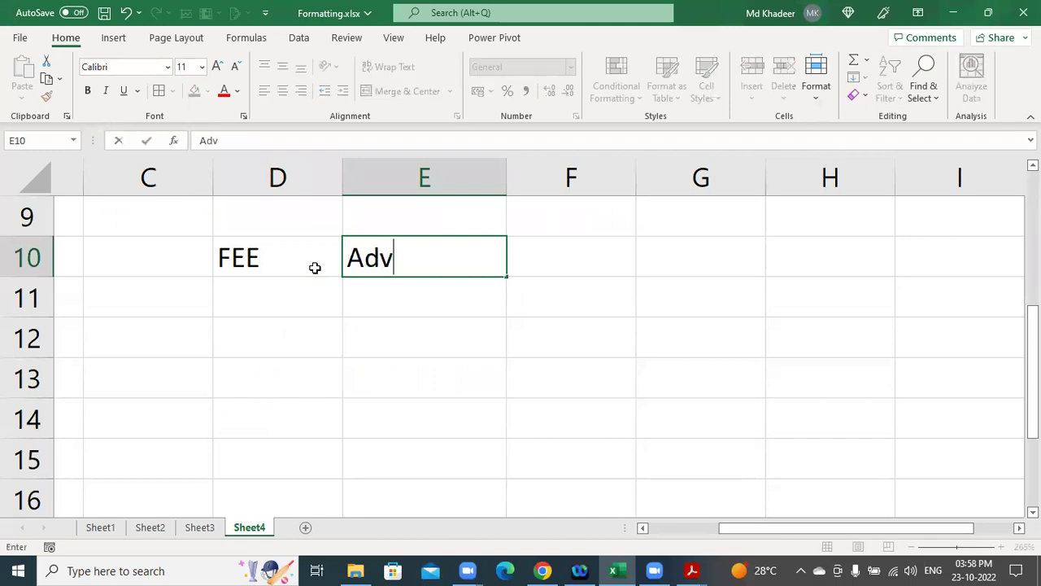
pyautogui.write(' Excel')
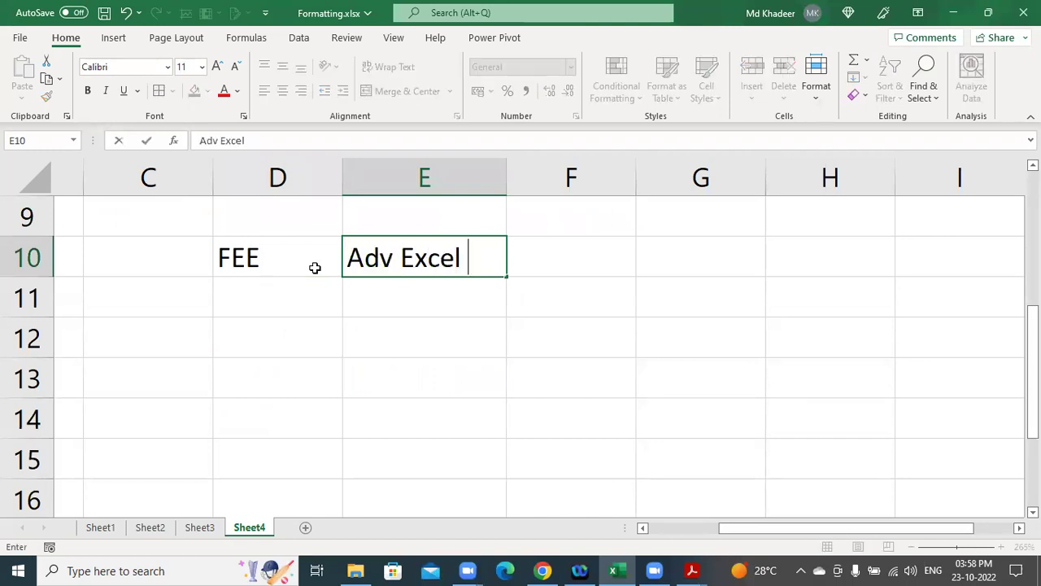
pyautogui.press('Tab')
pyautogui.write('5000')
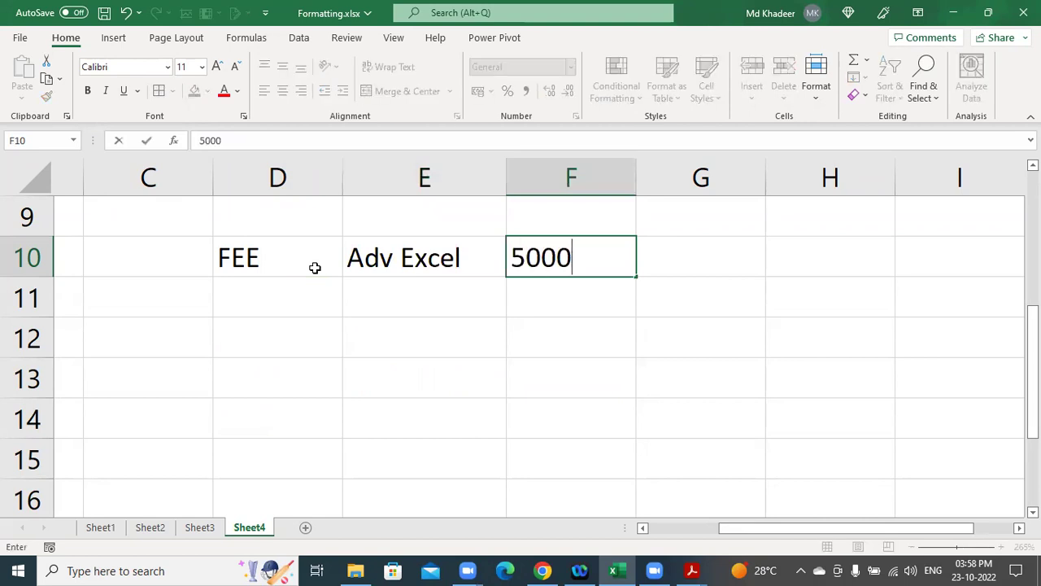
pyautogui.press('Tab')
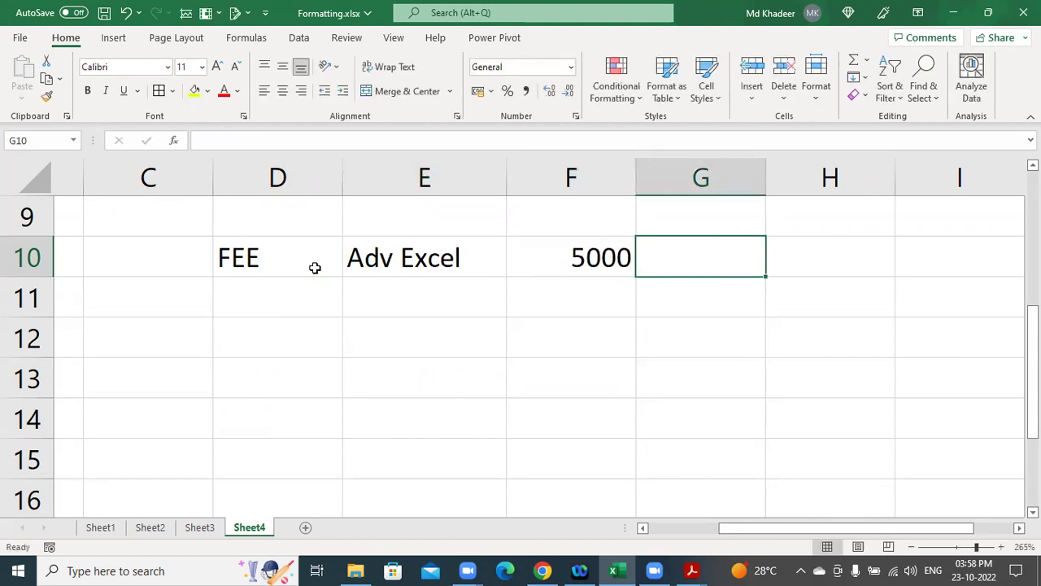
pyautogui.click(353, 260)
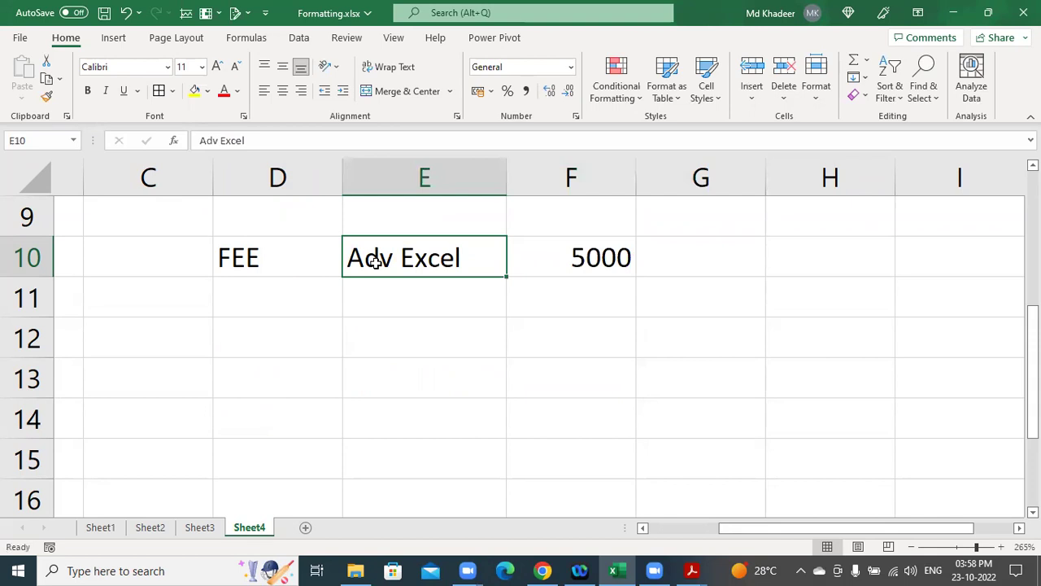
# Replace the date-converted 5-6 in G10 with the text 5 to 6.
pyautogui.click(662, 259)
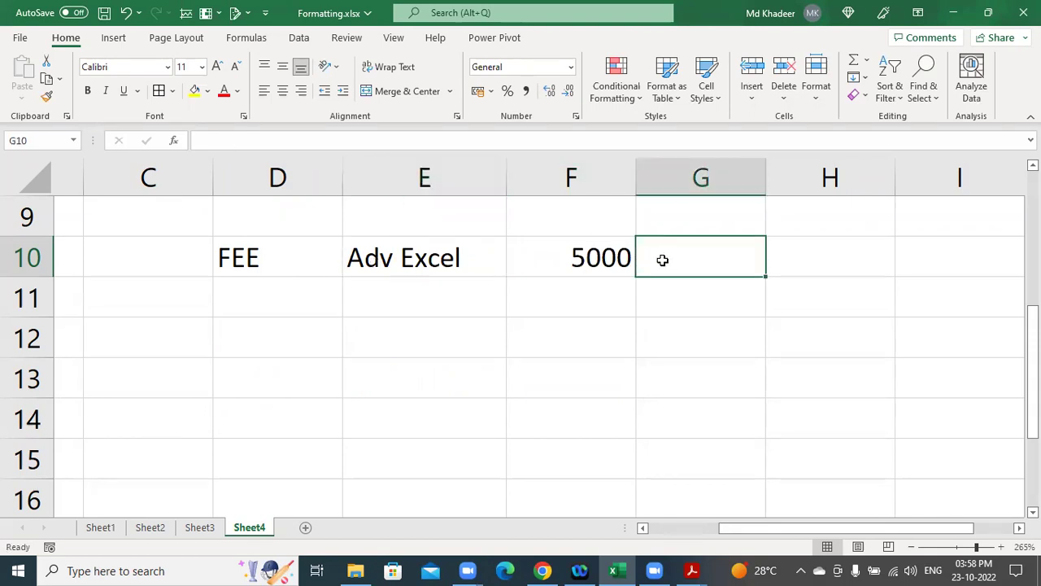
pyautogui.write('5-6')
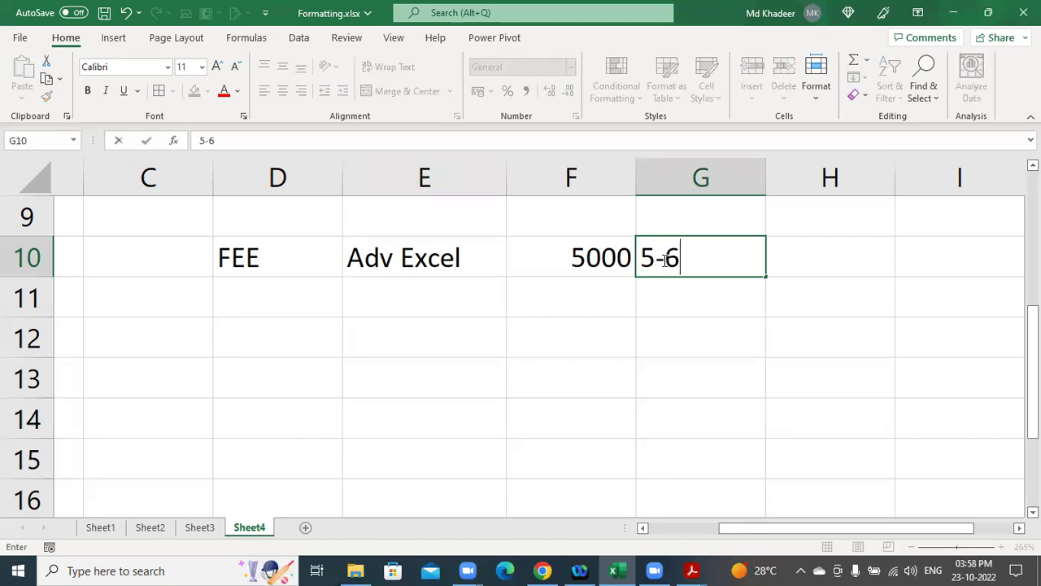
pyautogui.press('Return')
pyautogui.click(686, 257)
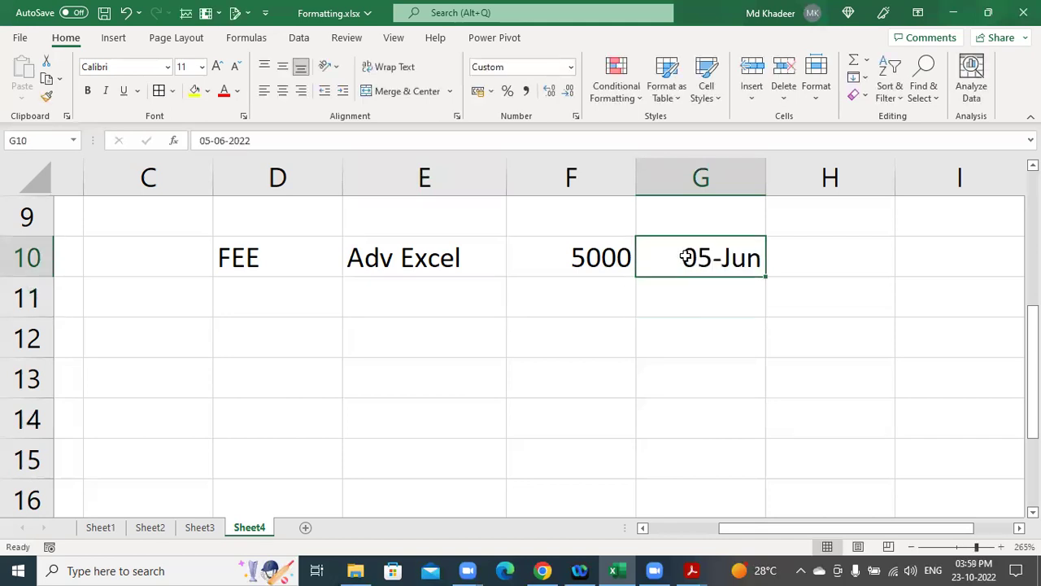
pyautogui.write('5 to ')
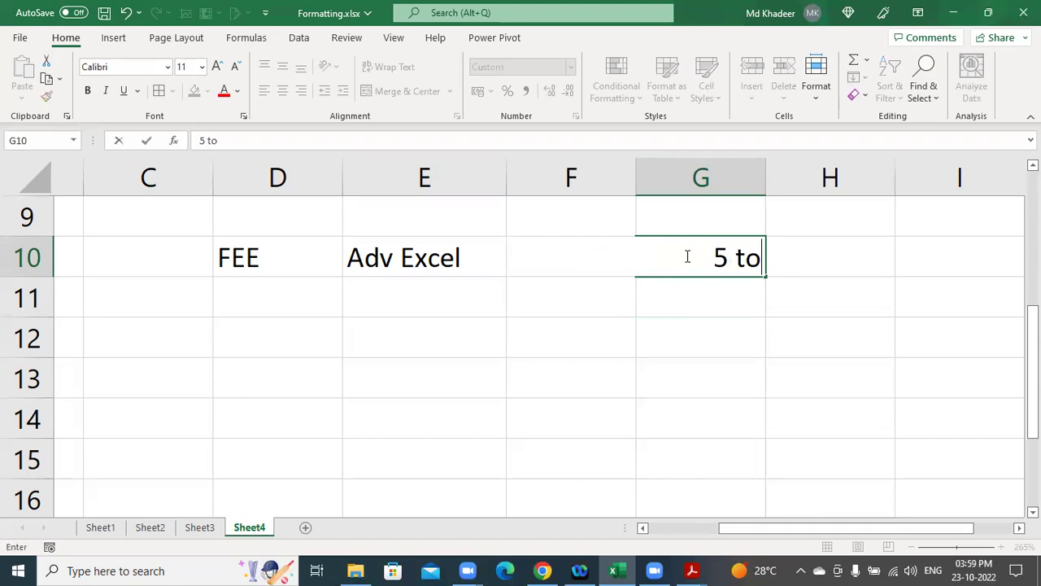
pyautogui.write('6')
pyautogui.press('Return')
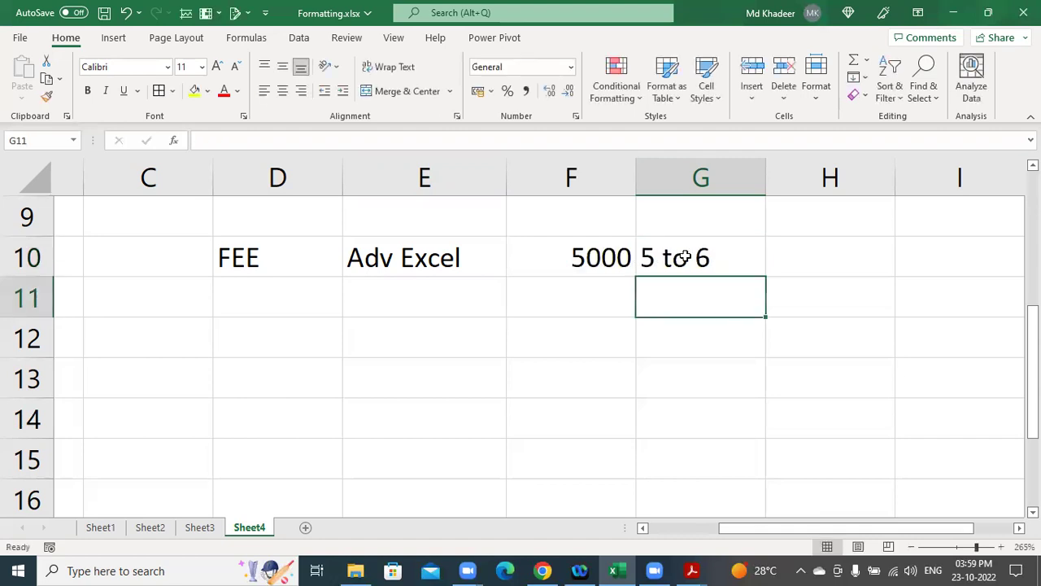
# Enter the day label Sun in G9.
pyautogui.click(704, 220)
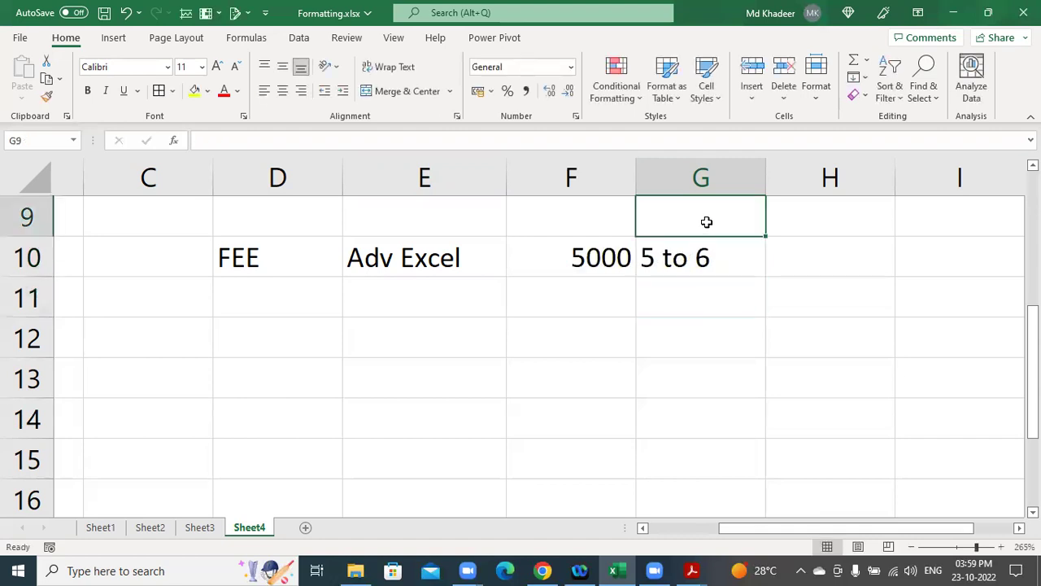
pyautogui.write('Sun')
pyautogui.press('Return')
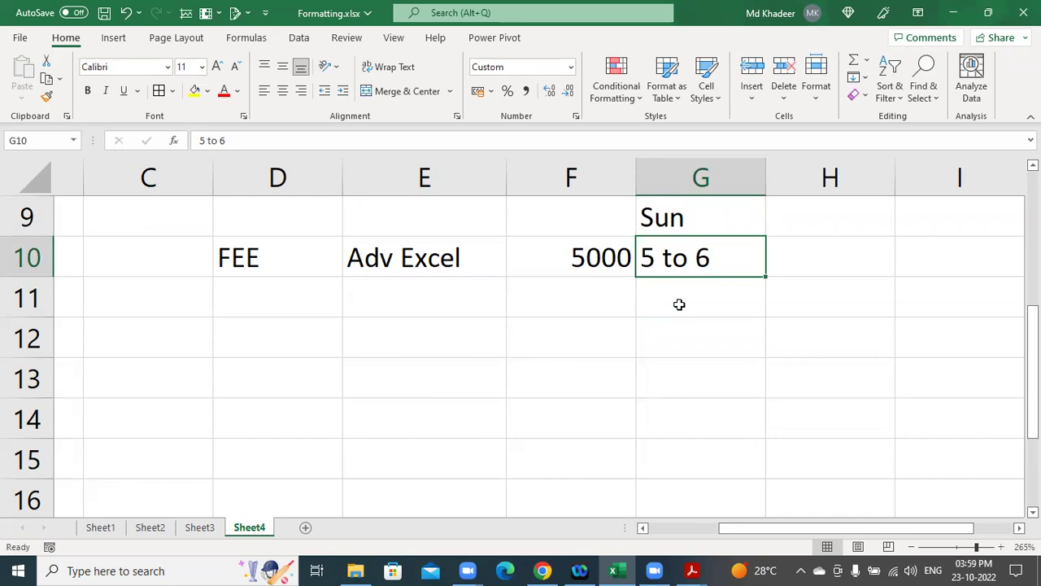
# Enter Weekday in F11 and 20 Sessions in G11.
pyautogui.click(611, 304)
pyautogui.write('Weekday')
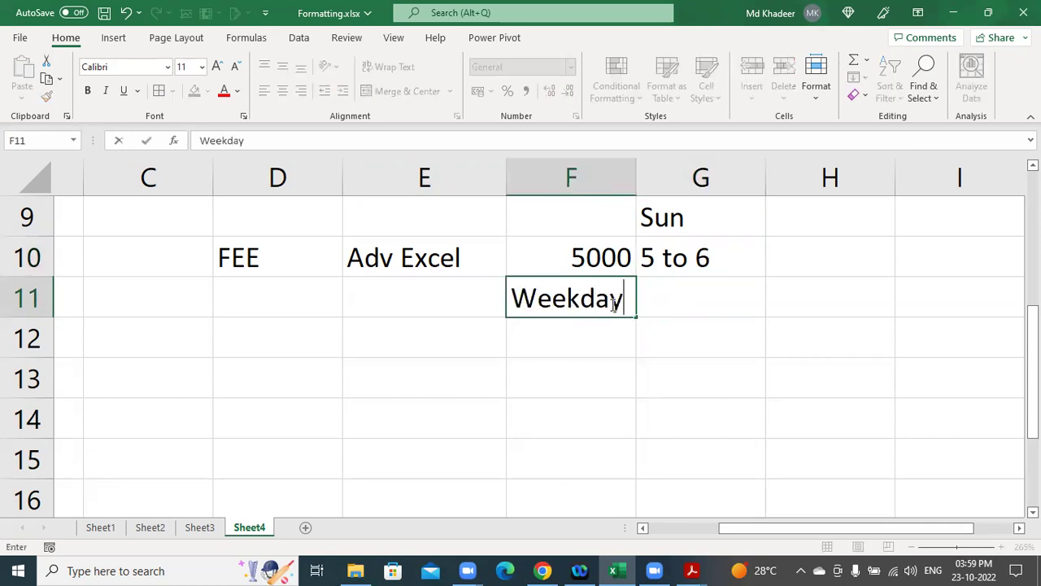
pyautogui.press('Tab')
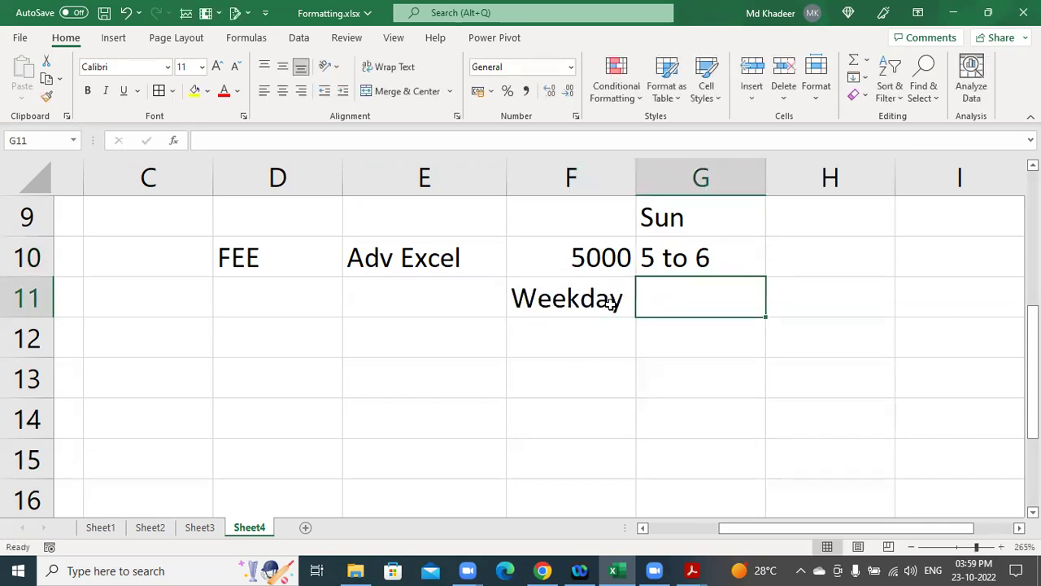
pyautogui.write('20 ')
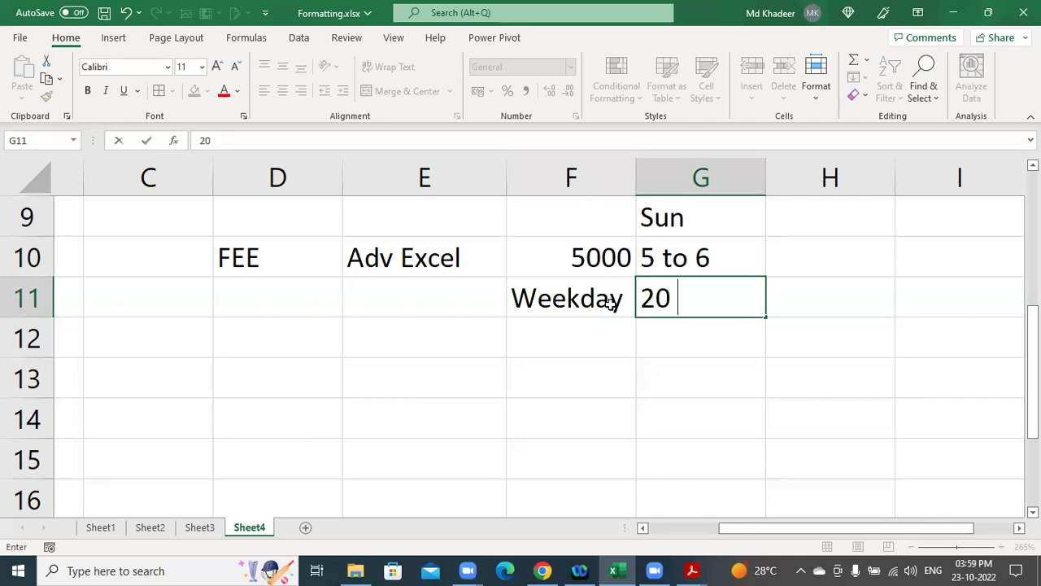
pyautogui.write('Sessions')
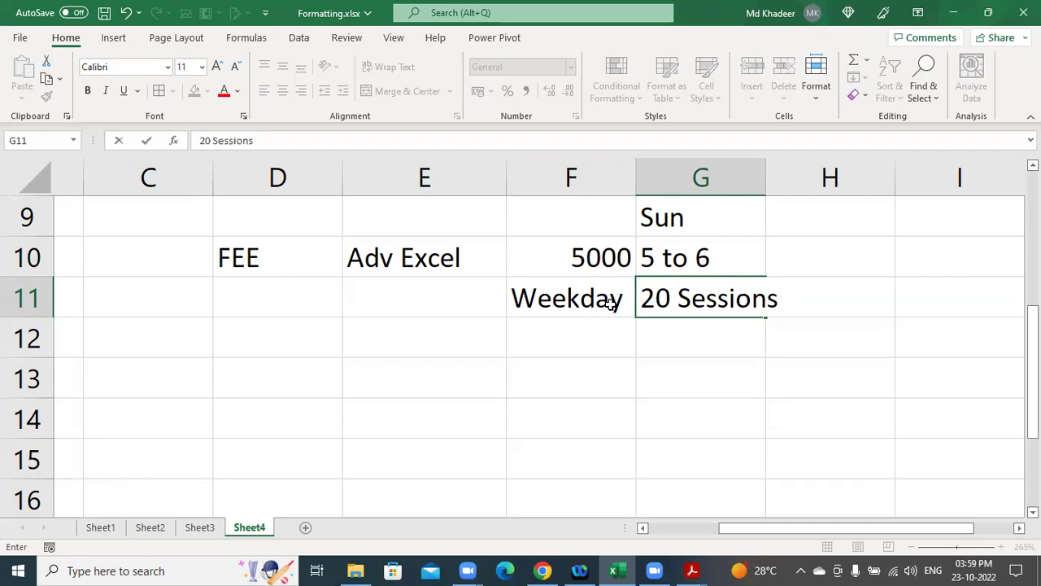
pyautogui.press('Tab')
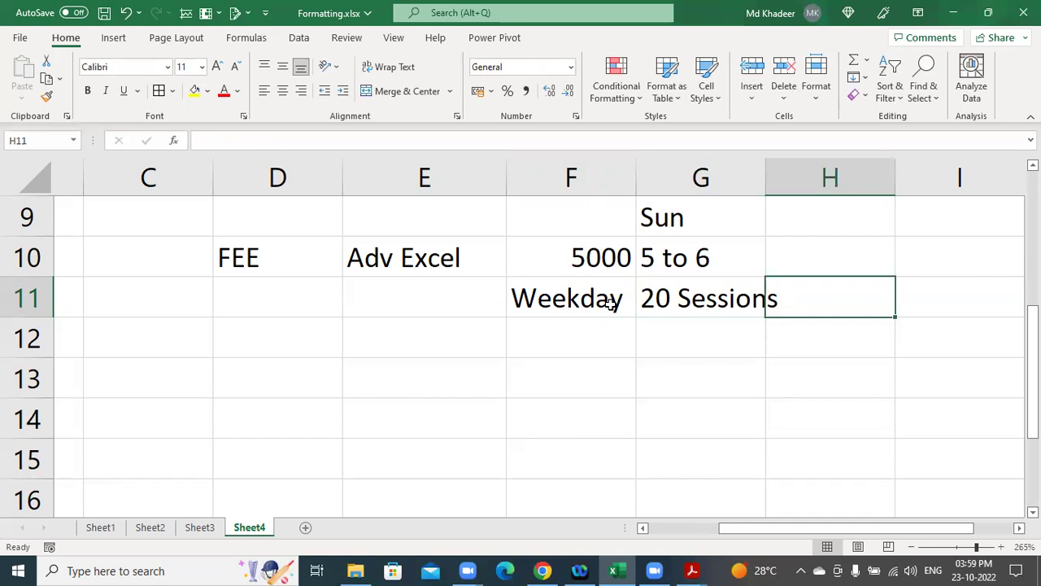
pyautogui.click(812, 281)
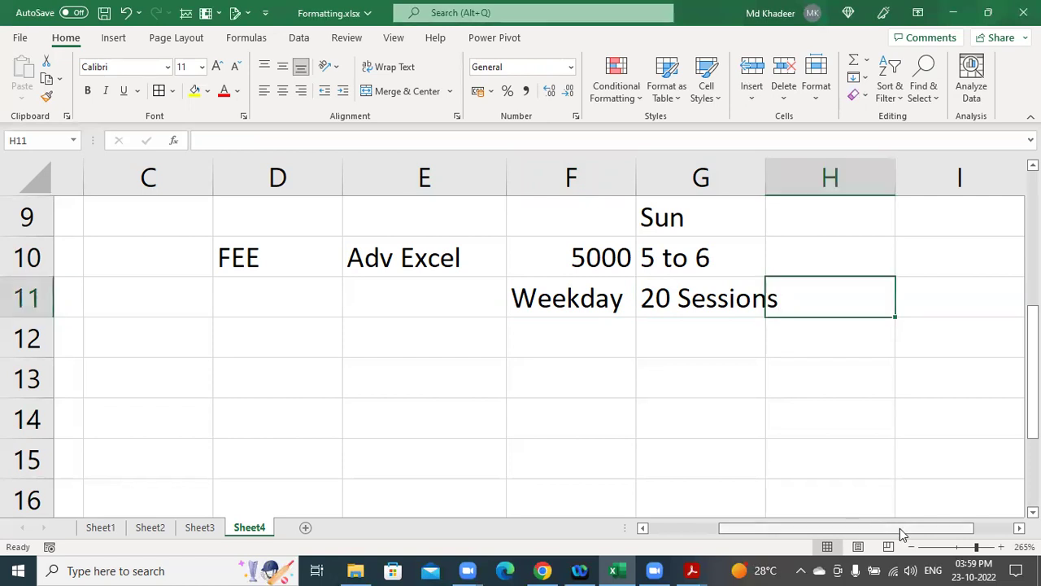
pyautogui.hscroll(1, 900, 530)
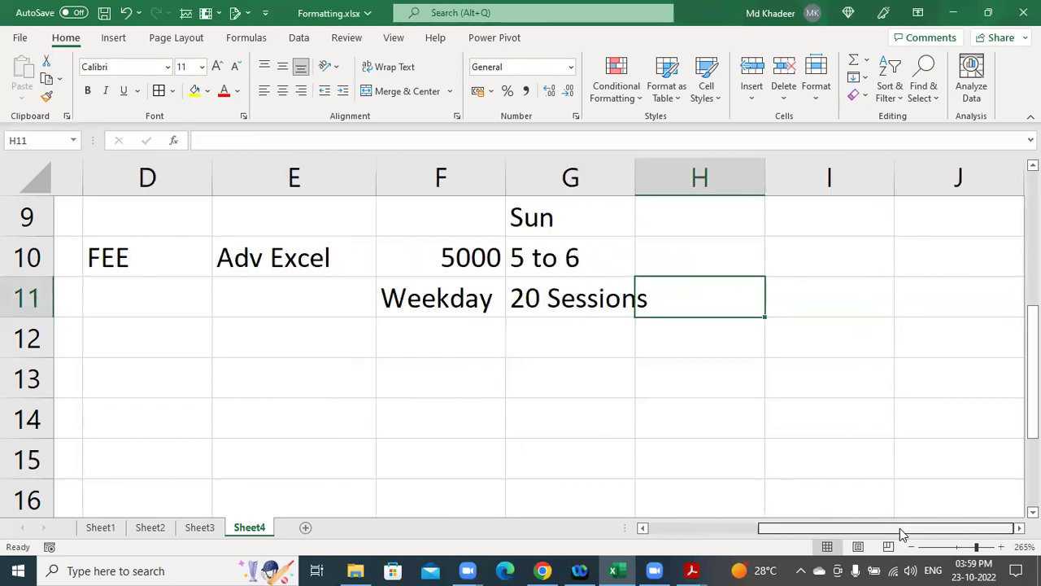
pyautogui.click(556, 258)
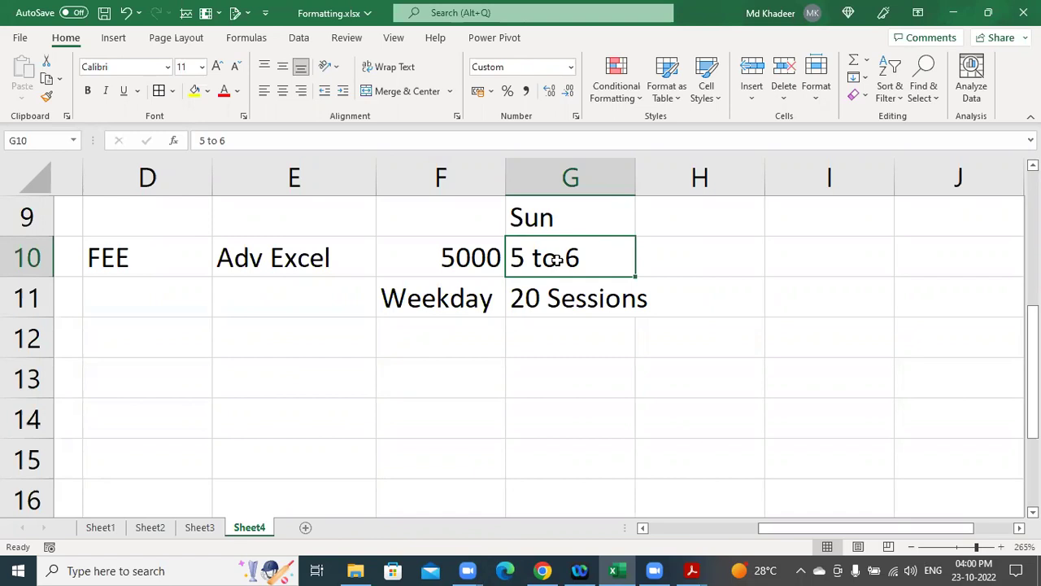
# Add the heading Sat -sun in H9 with 5 weeks below it in H10.
pyautogui.moveTo(546, 227); pyautogui.dragTo(548, 249)
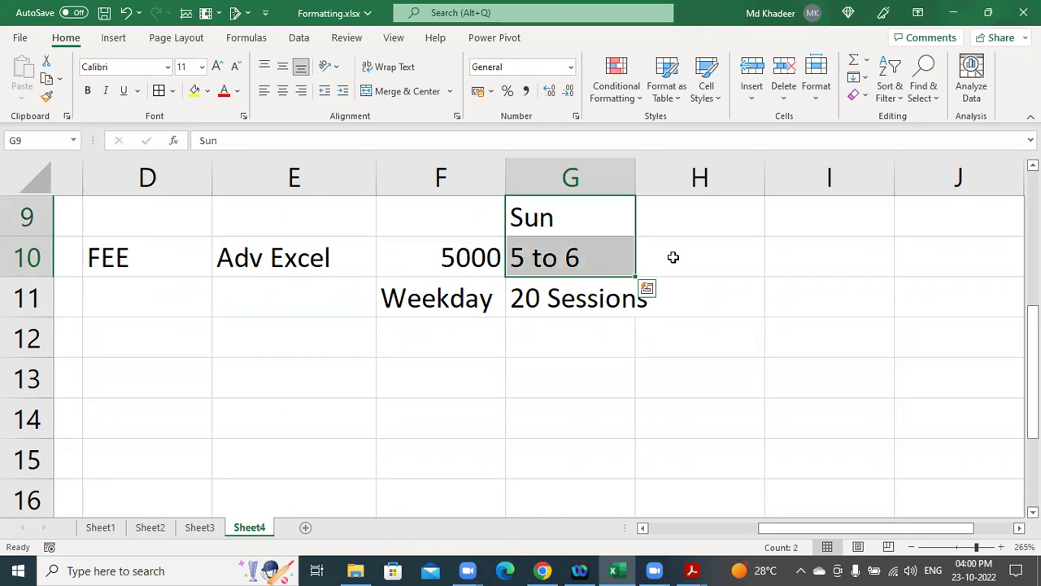
pyautogui.click(686, 226)
pyautogui.write('Sat ')
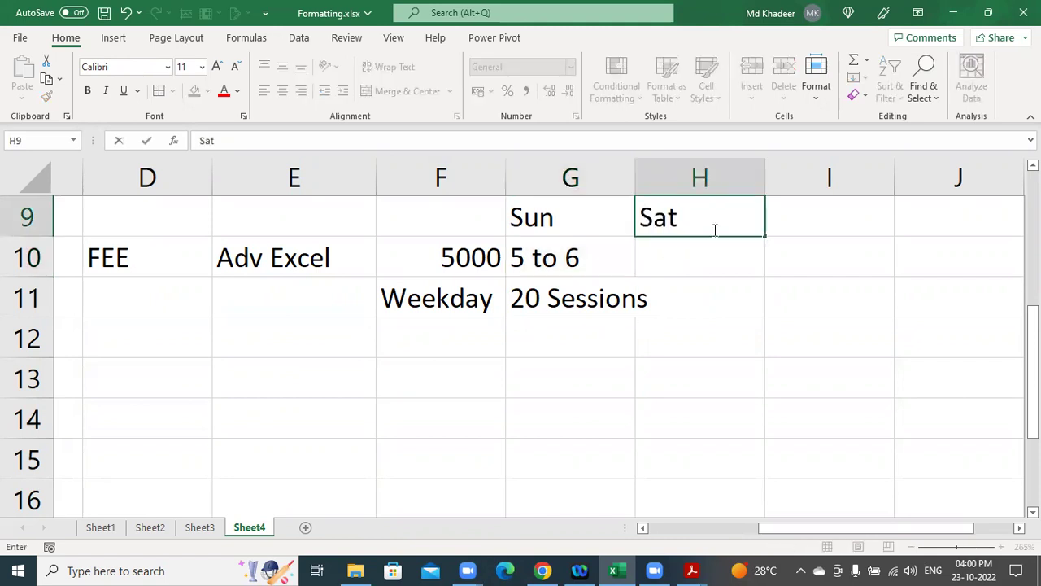
pyautogui.write('-sun')
pyautogui.press('Return')
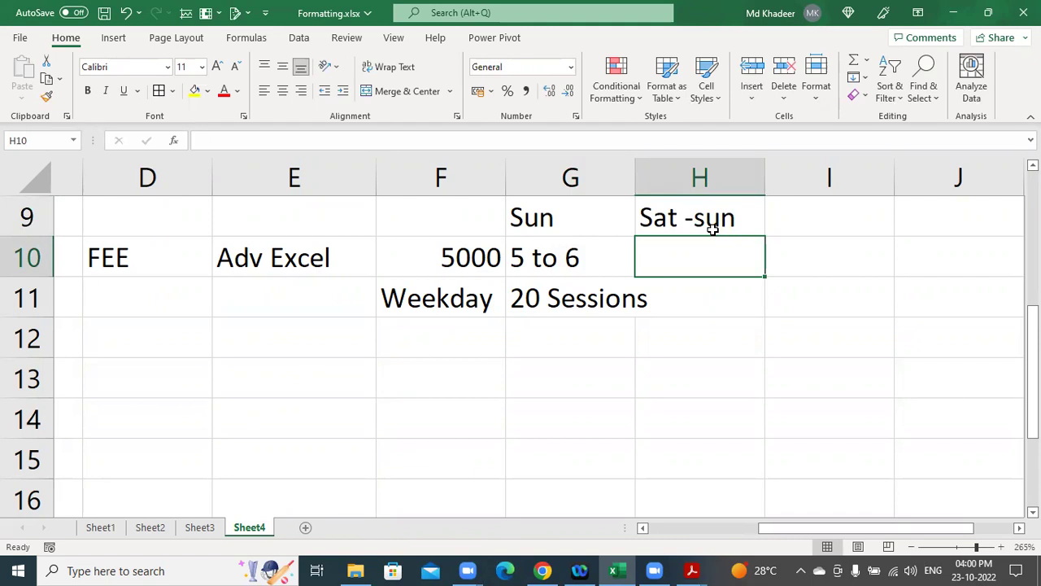
pyautogui.write('5 we')
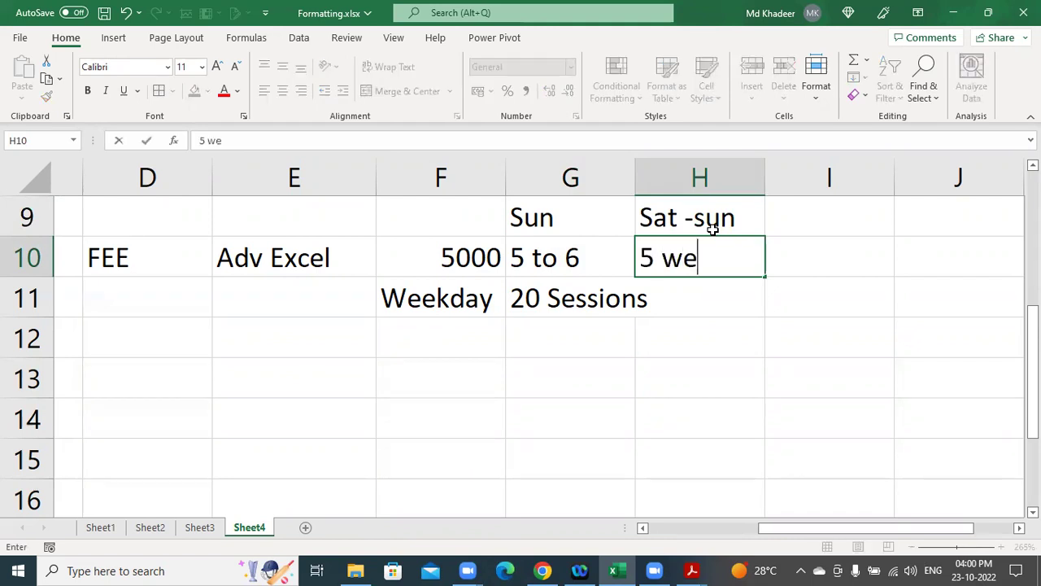
pyautogui.write('eks')
pyautogui.press('Return')
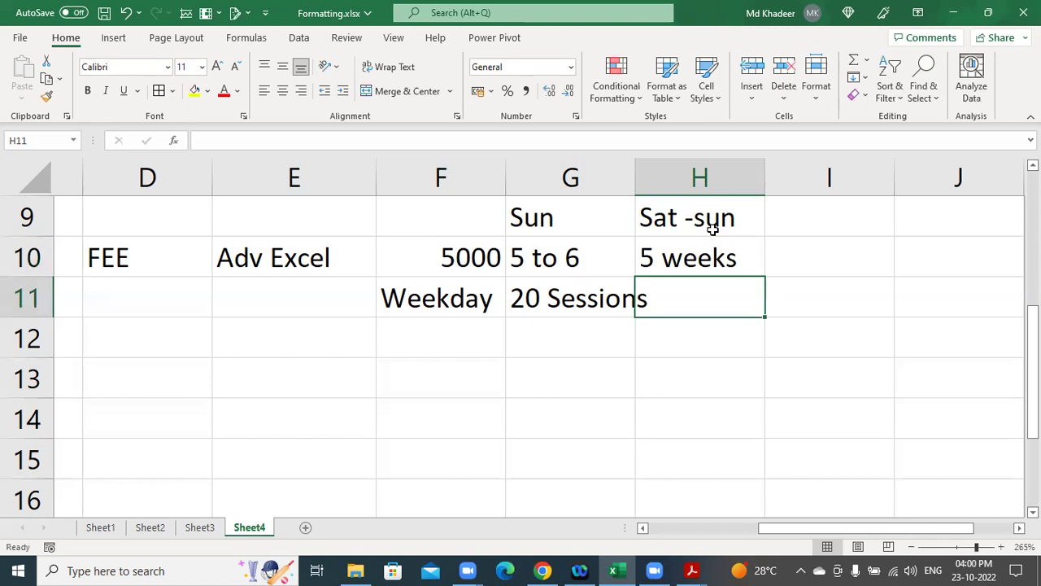
# Overwrite G10 with 5Weeks, then select the block G10:H11.
pyautogui.click(549, 259)
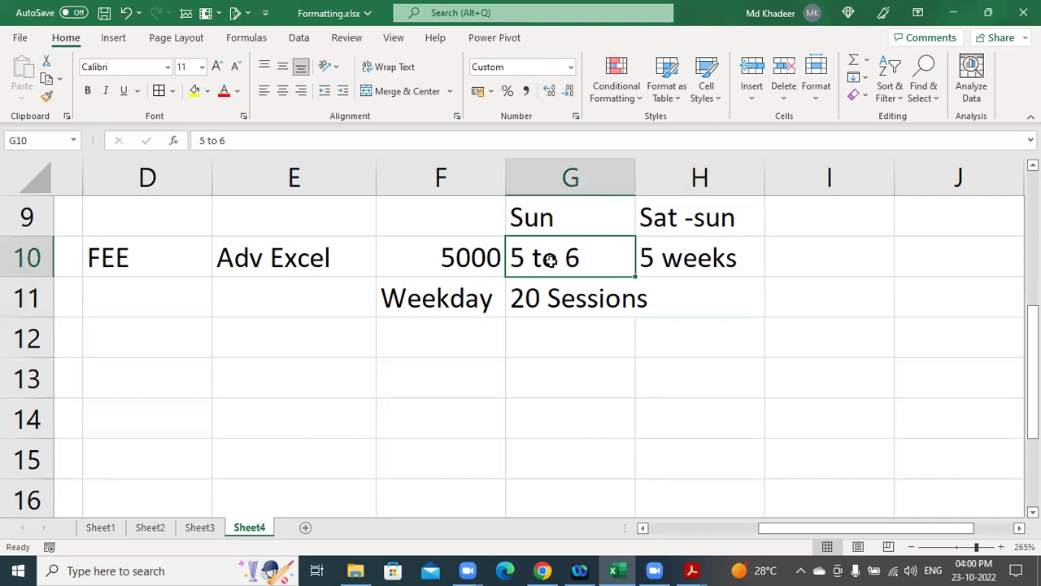
pyautogui.write('5Weekd')
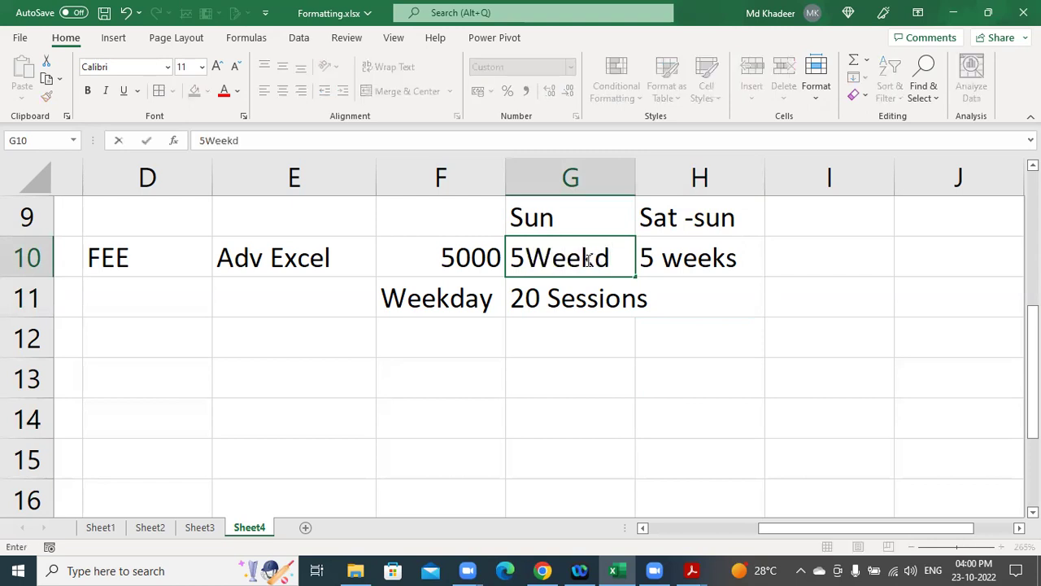
pyautogui.press('BackSpace')
pyautogui.write('s')
pyautogui.press('Return')
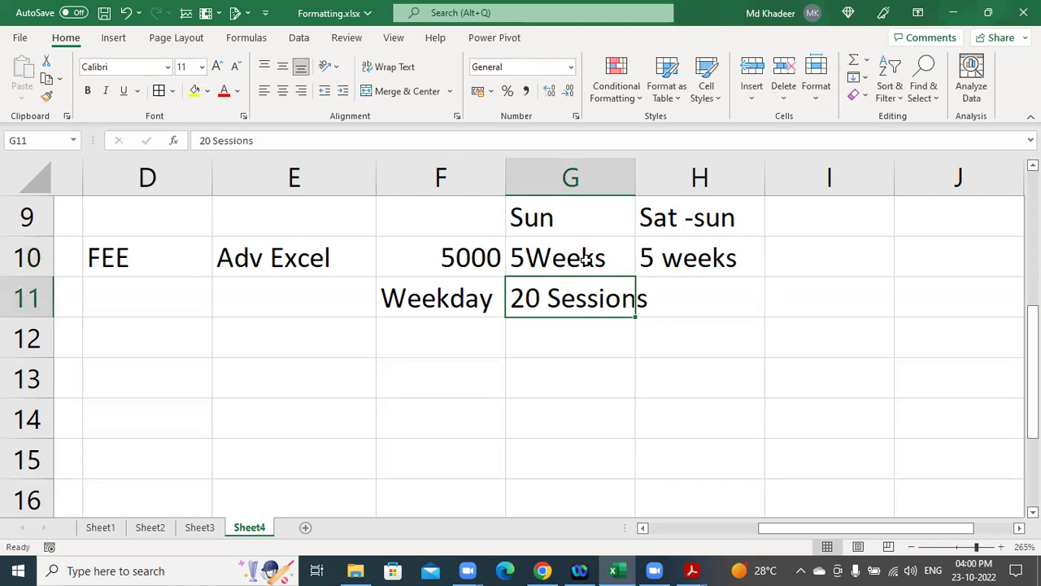
pyautogui.click(544, 258)
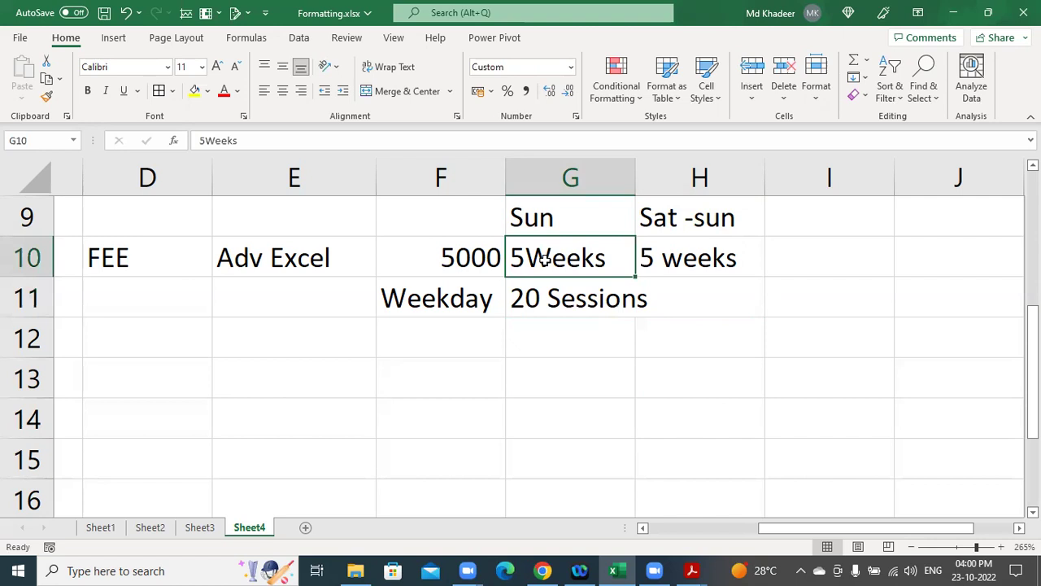
pyautogui.click(573, 299)
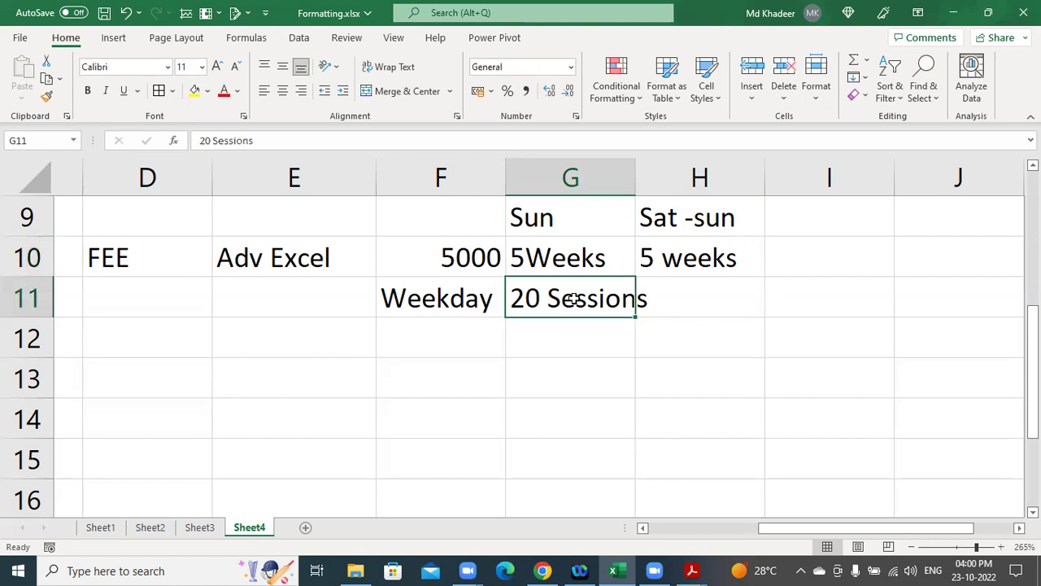
pyautogui.click(571, 259)
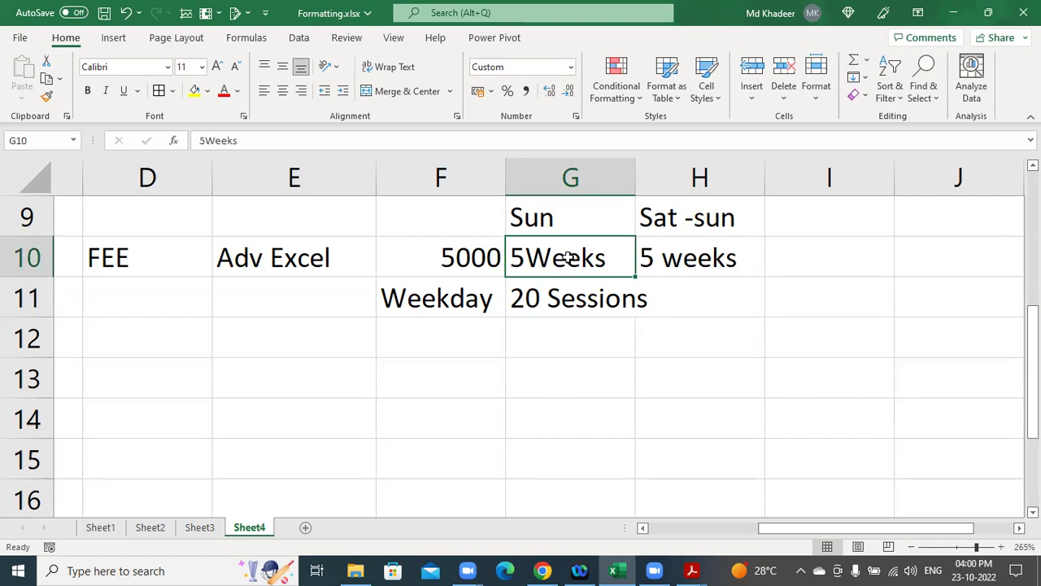
pyautogui.moveTo(571, 258); pyautogui.dragTo(569, 297)
pyautogui.click(537, 259)
pyautogui.moveTo(549, 258); pyautogui.dragTo(675, 295)
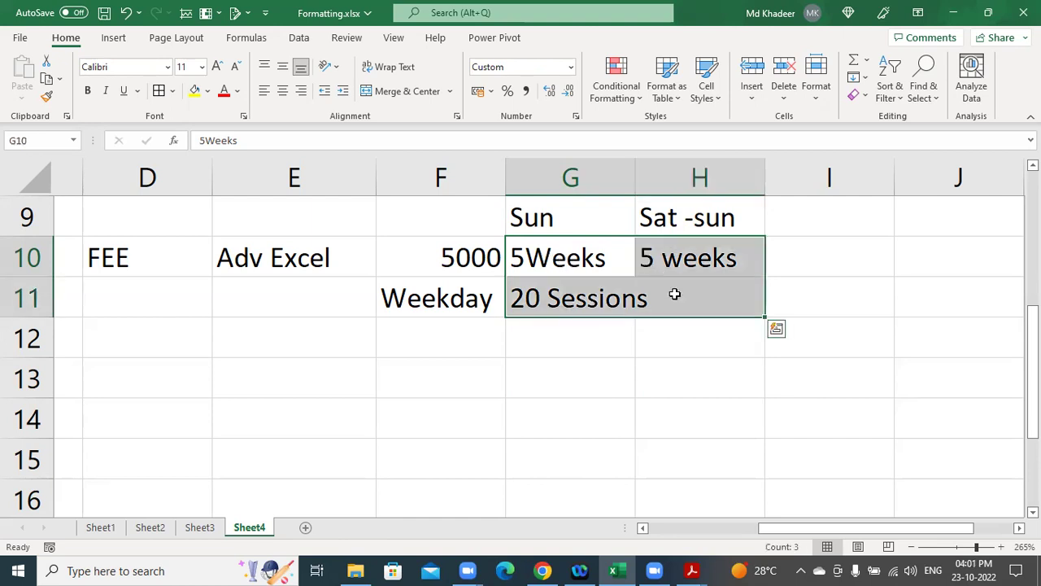